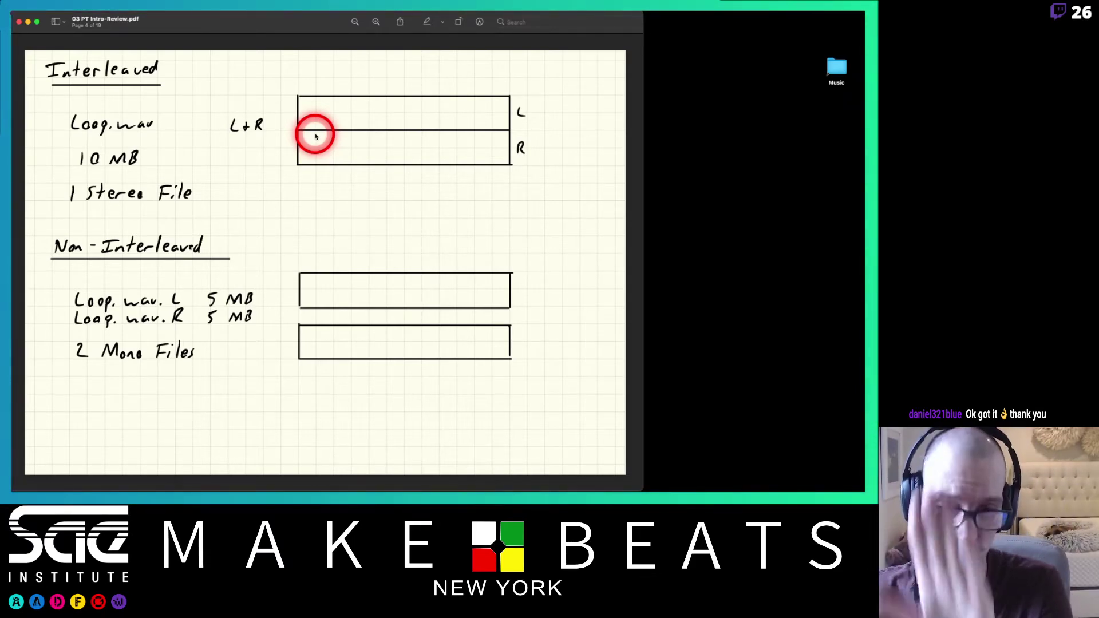
- Switch to Finder and open the PROJECTS folder inside the Teaching folder
{"action": "left_click", "coordinate": [725, 128]}
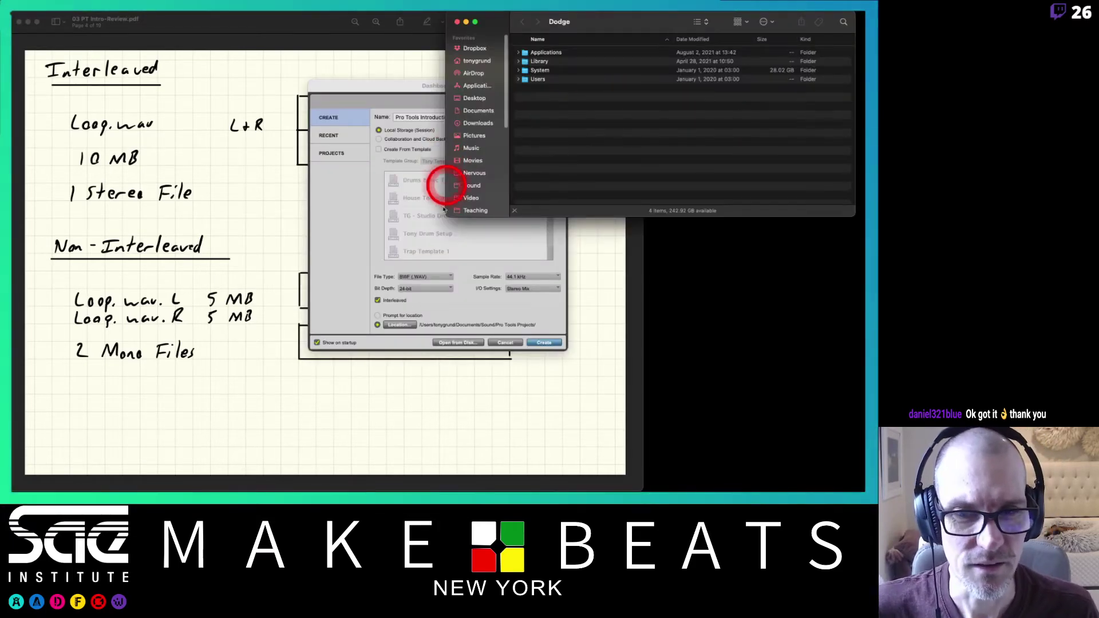
{"action": "left_click", "coordinate": [478, 216]}
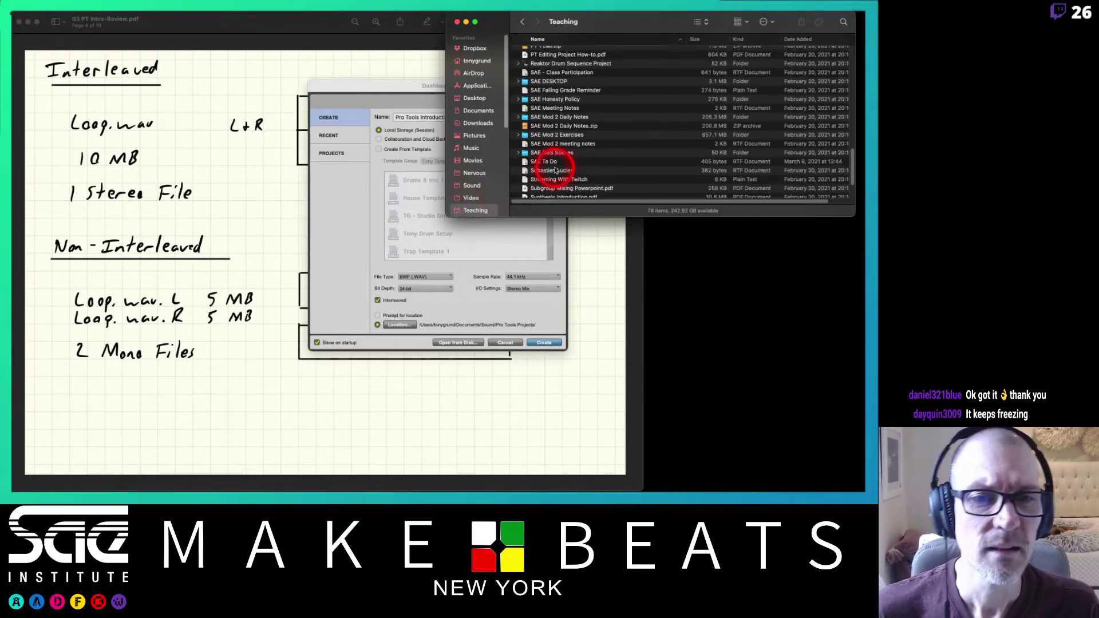
{"action": "scroll", "coordinate": [581, 136], "scroll_direction": "up", "scroll_amount": 5}
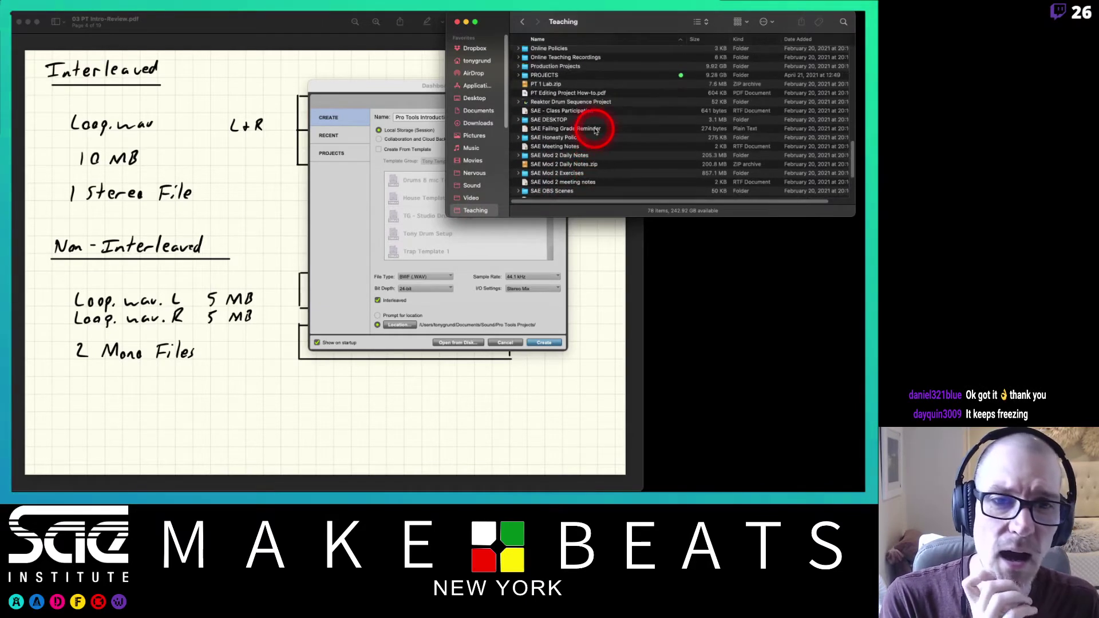
{"action": "scroll", "coordinate": [595, 131], "scroll_direction": "up", "scroll_amount": 2}
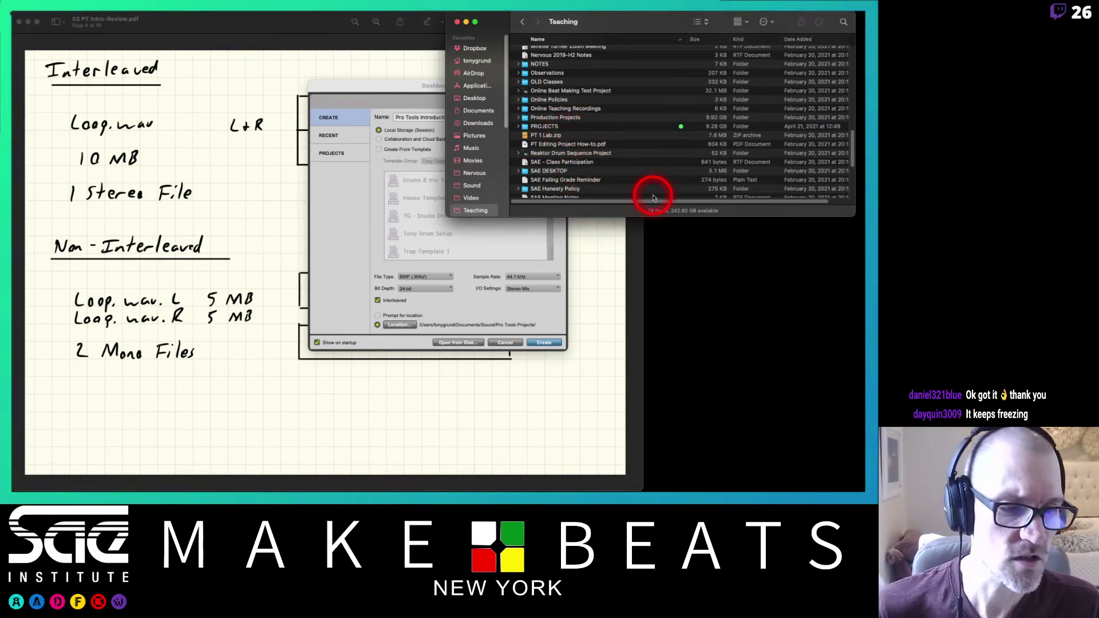
{"action": "double_click", "coordinate": [536, 128]}
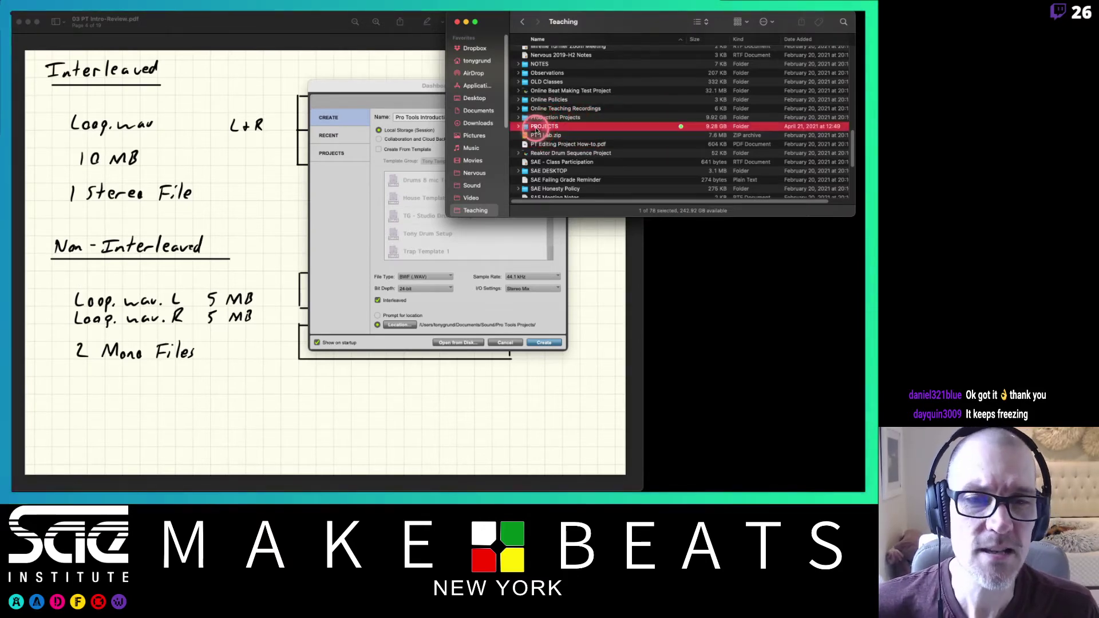
- Browse Pro Tools Editing Projects through its submissions folders, and return to the PROJECTS folder
{"action": "left_click", "coordinate": [549, 62]}
{"action": "double_click", "coordinate": [549, 62]}
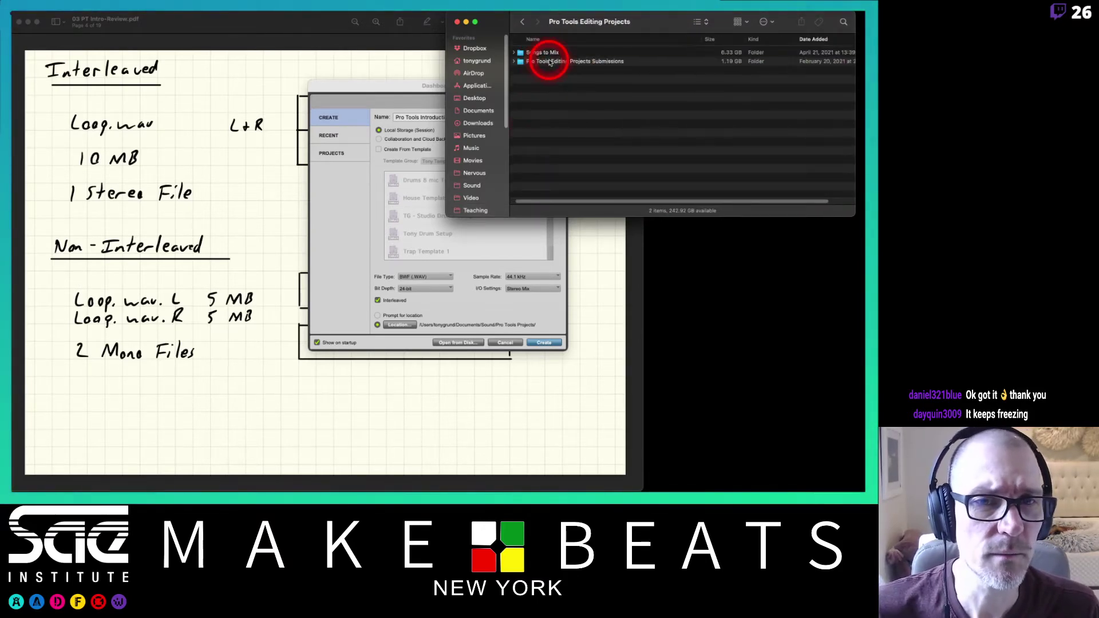
{"action": "left_click", "coordinate": [548, 63]}
{"action": "double_click", "coordinate": [548, 63]}
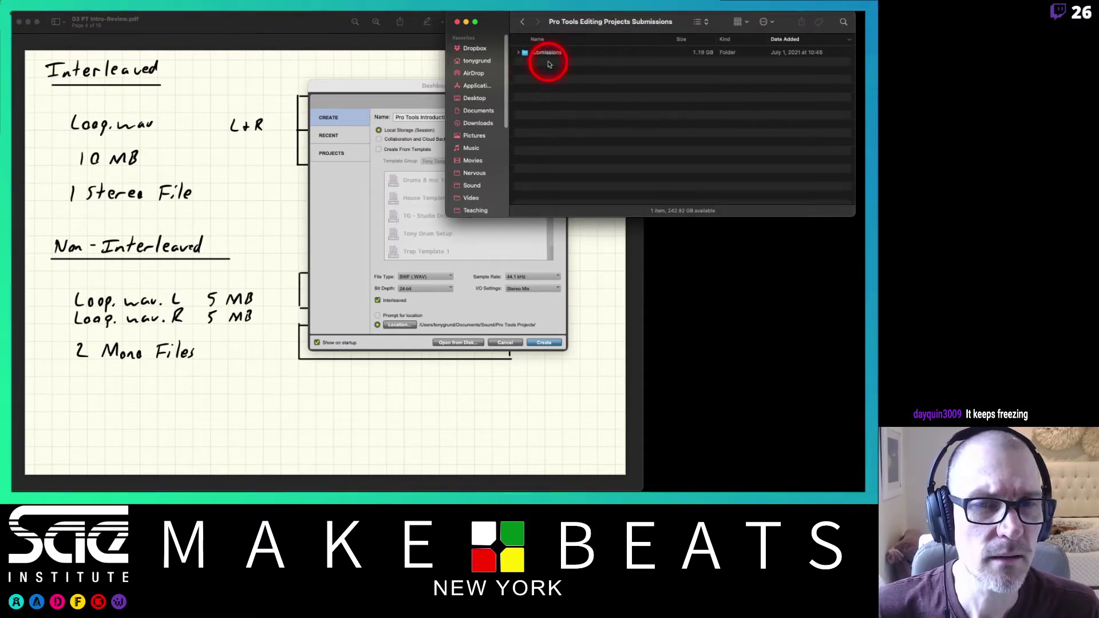
{"action": "left_click", "coordinate": [545, 54]}
{"action": "double_click", "coordinate": [544, 53]}
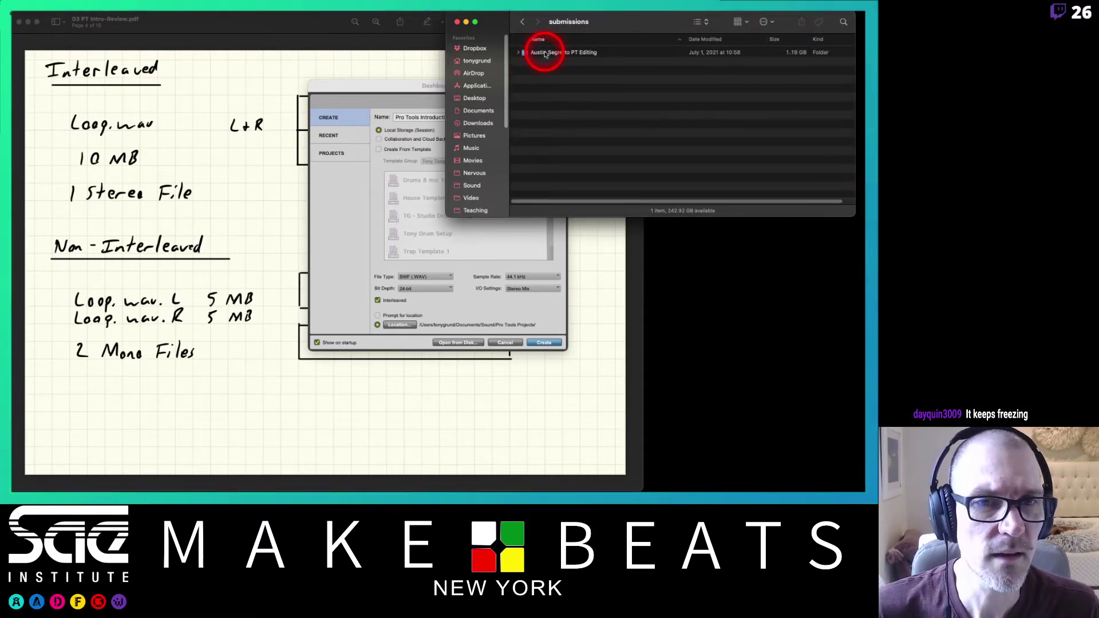
{"action": "left_click", "coordinate": [522, 21]}
{"action": "left_click", "coordinate": [522, 21]}
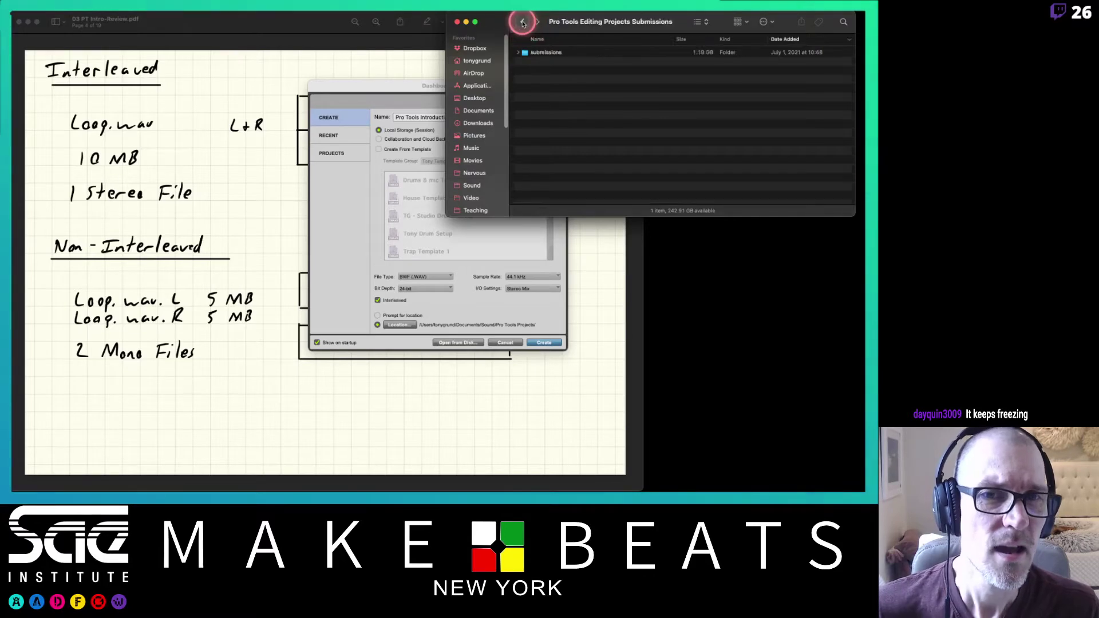
{"action": "left_click", "coordinate": [522, 21]}
{"action": "left_click", "coordinate": [522, 21]}
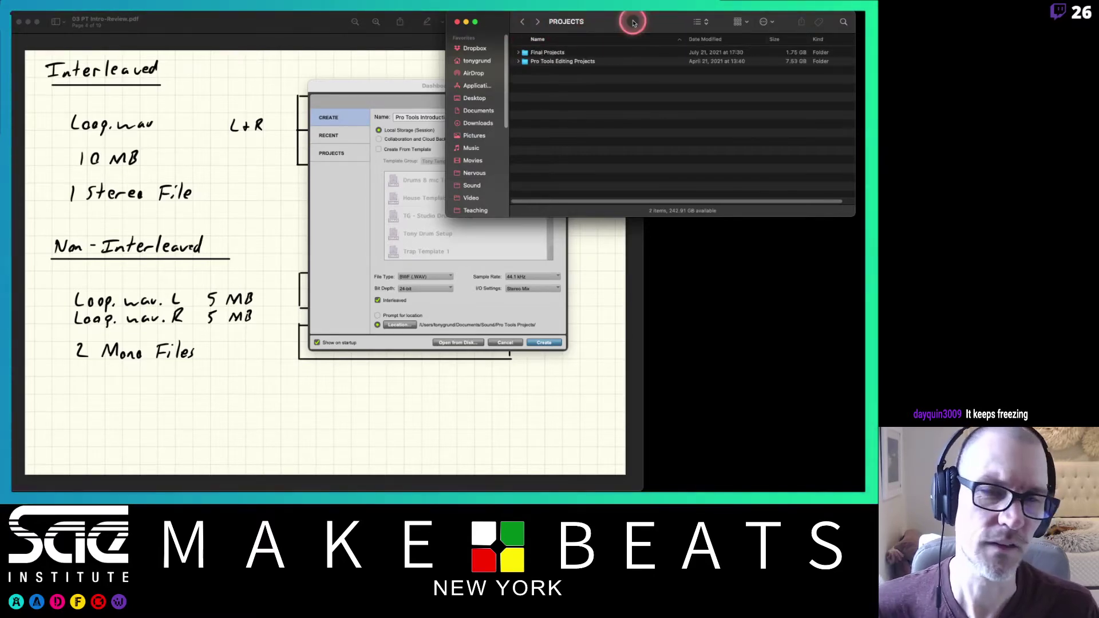
- Shrink the PROJECTS folder window with a narrower Name column and move it clear of the Dashboard
{"action": "left_click_drag", "start_coordinate": [635, 30], "coordinate": [634, 91]}
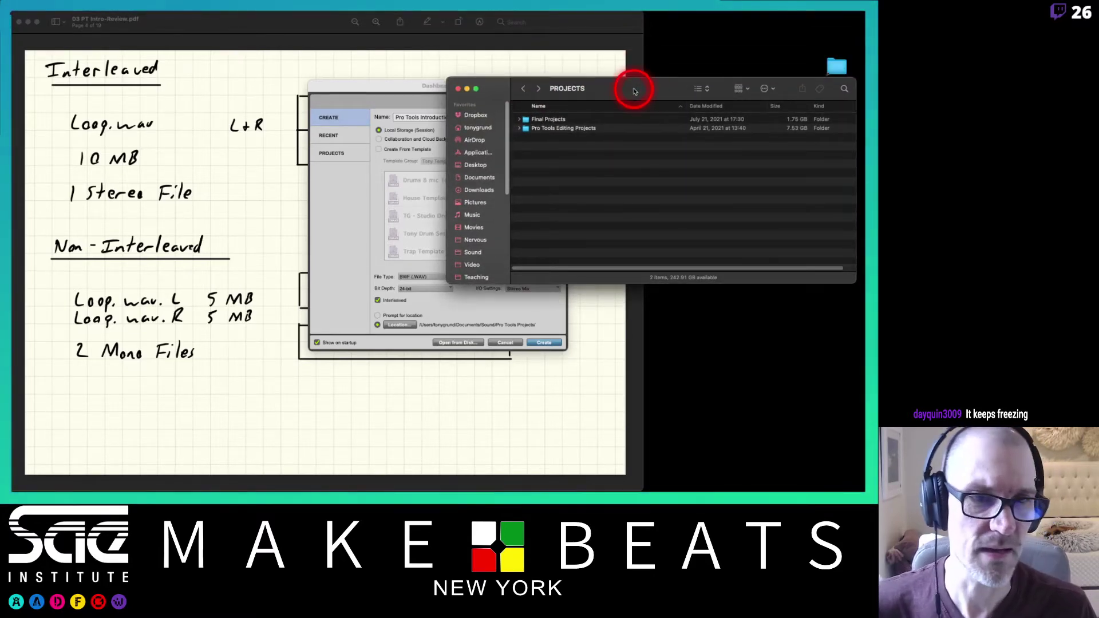
{"action": "left_click_drag", "start_coordinate": [685, 105], "coordinate": [623, 105]}
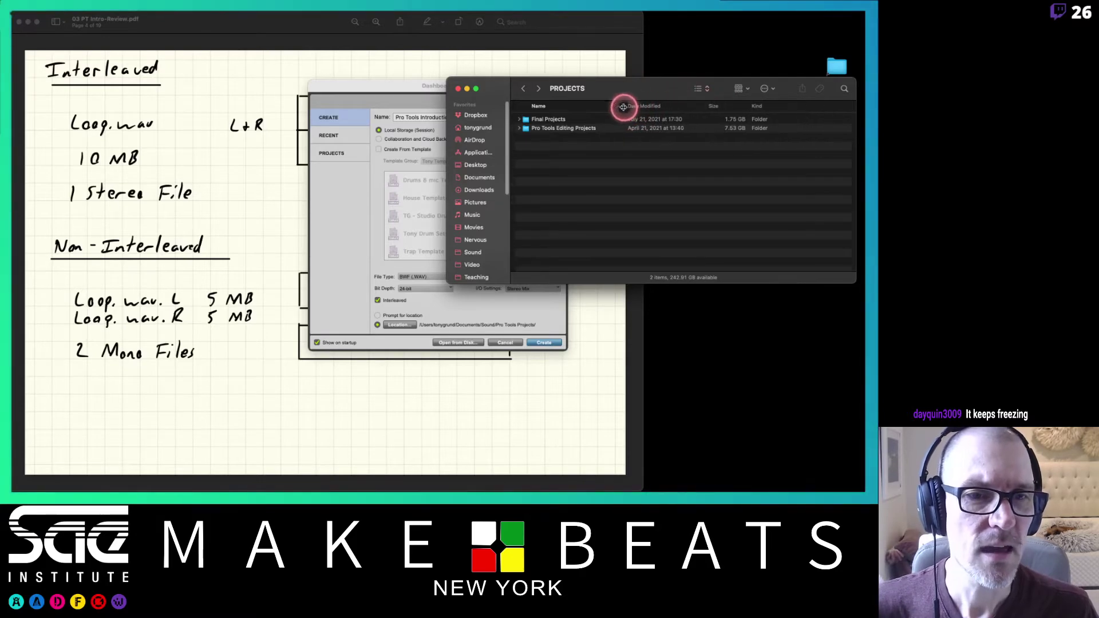
{"action": "left_click_drag", "start_coordinate": [855, 278], "coordinate": [798, 227]}
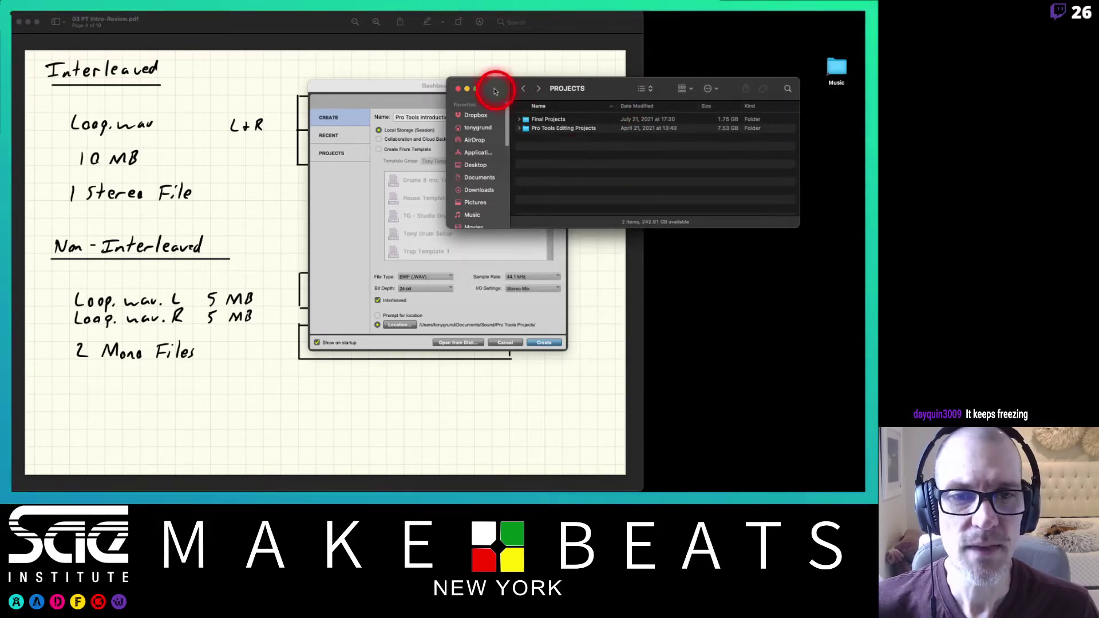
{"action": "left_click_drag", "start_coordinate": [493, 90], "coordinate": [554, 24]}
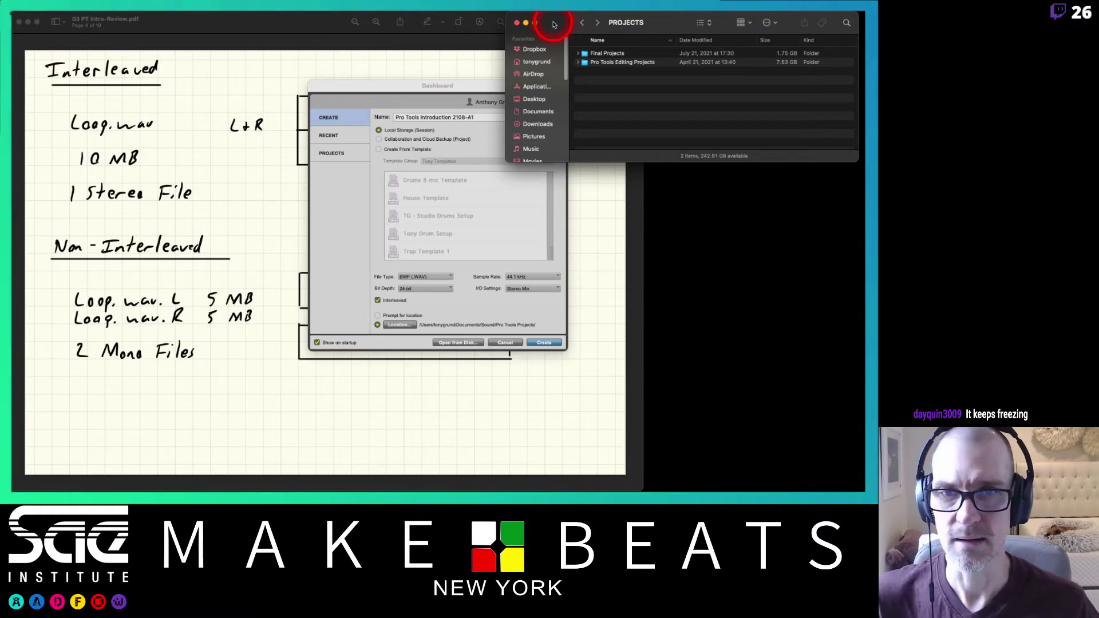
- Switch to the PDF notes, revisit the Pro Tools Getting Started page and advance to the Plugins page
{"action": "left_click", "coordinate": [415, 85]}
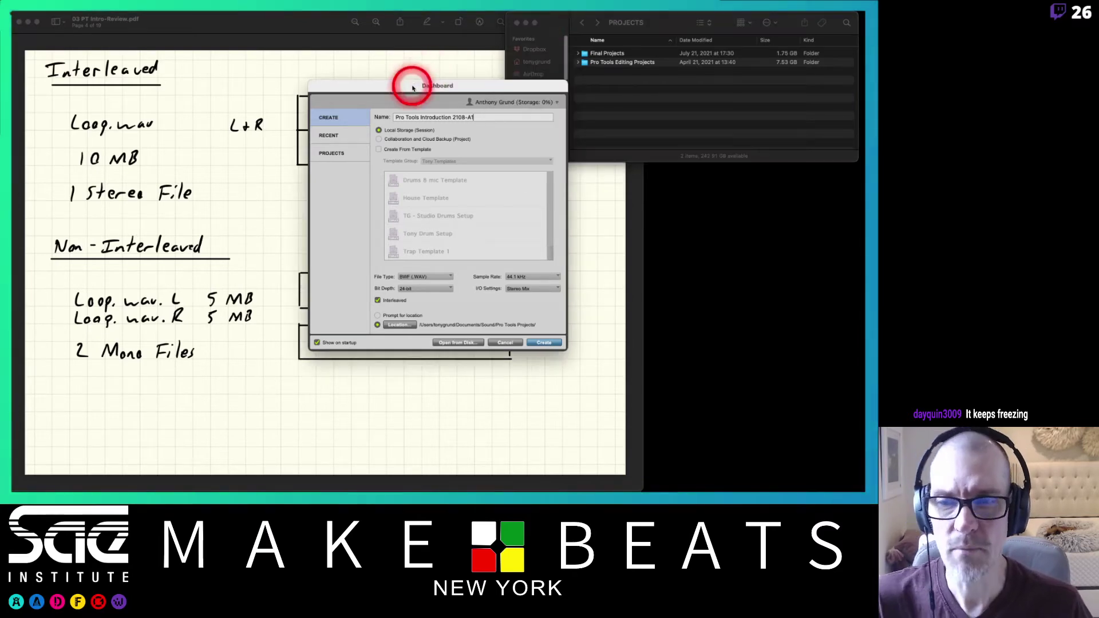
{"action": "left_click", "coordinate": [277, 175]}
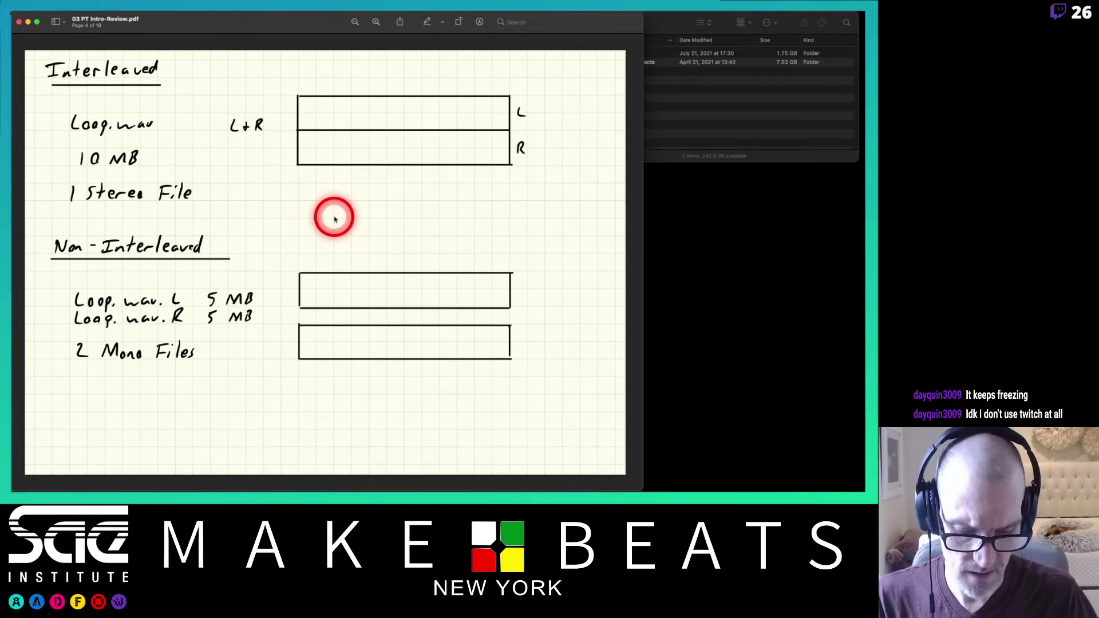
{"action": "key", "text": "Page_Up"}
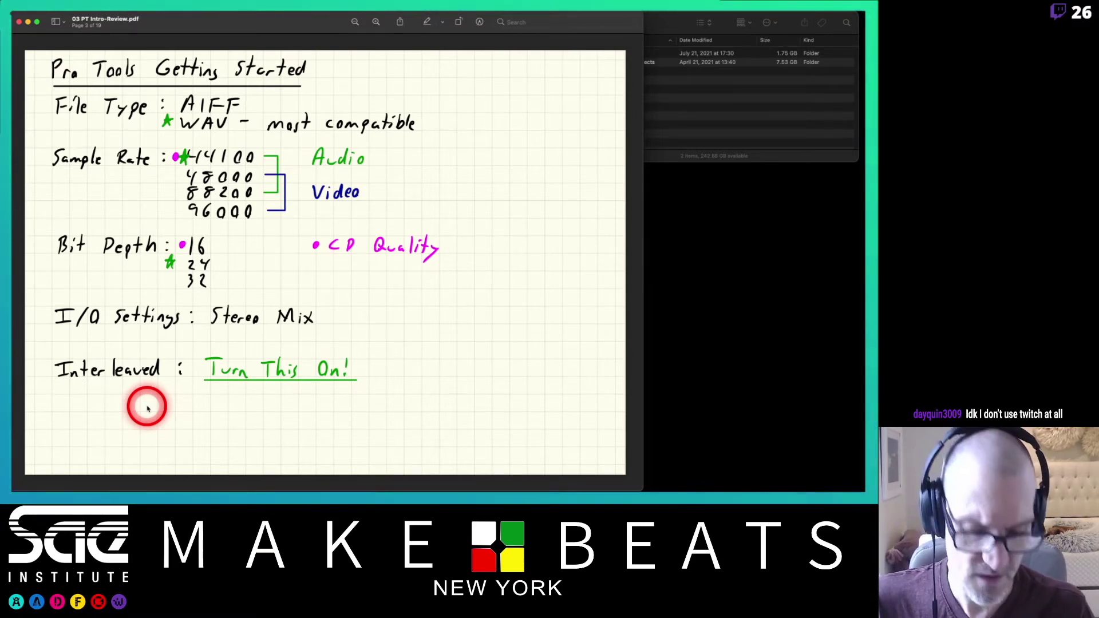
{"action": "key", "text": "Down"}
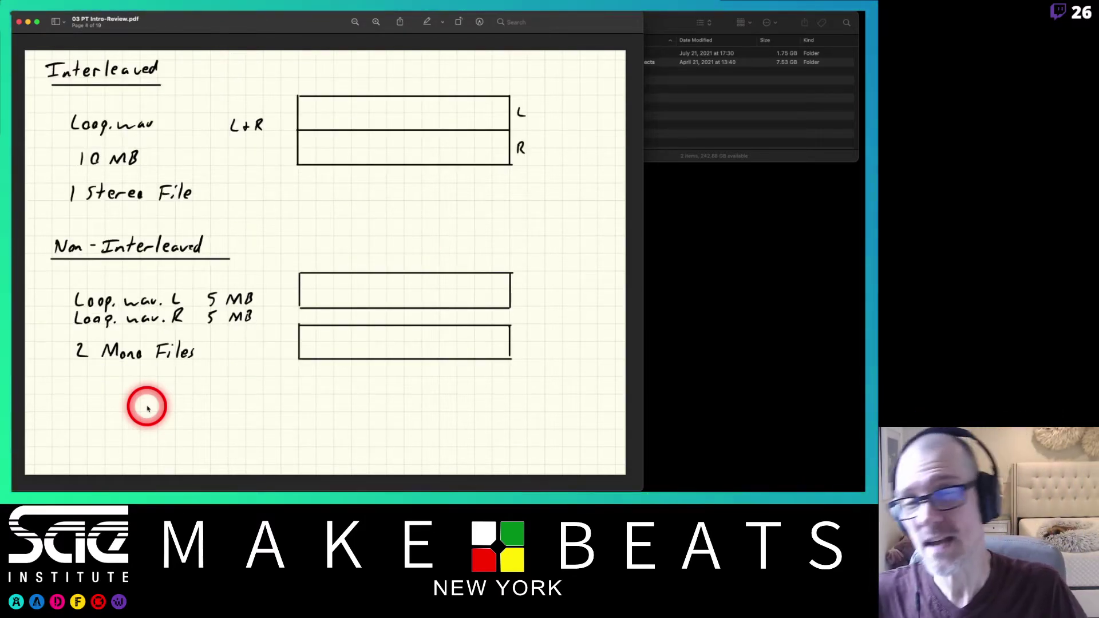
{"action": "key", "text": "Down"}
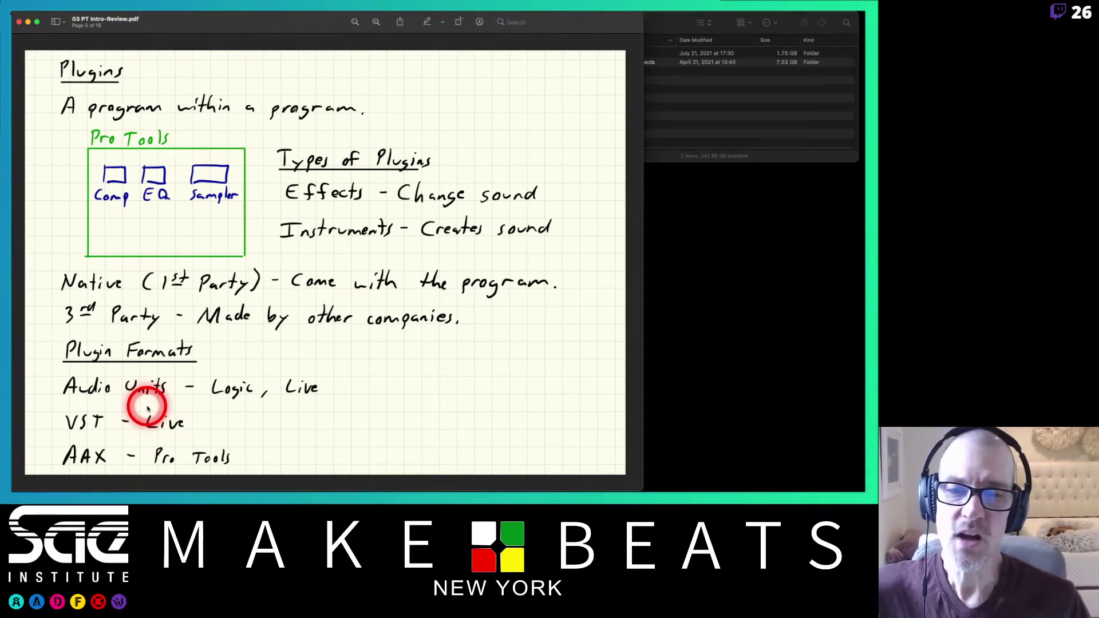
- Switch to Pro Tools, create the session Pro Tools Introduction 2108-A1 and maximize its Edit window
{"action": "key", "text": "super+Tab"}
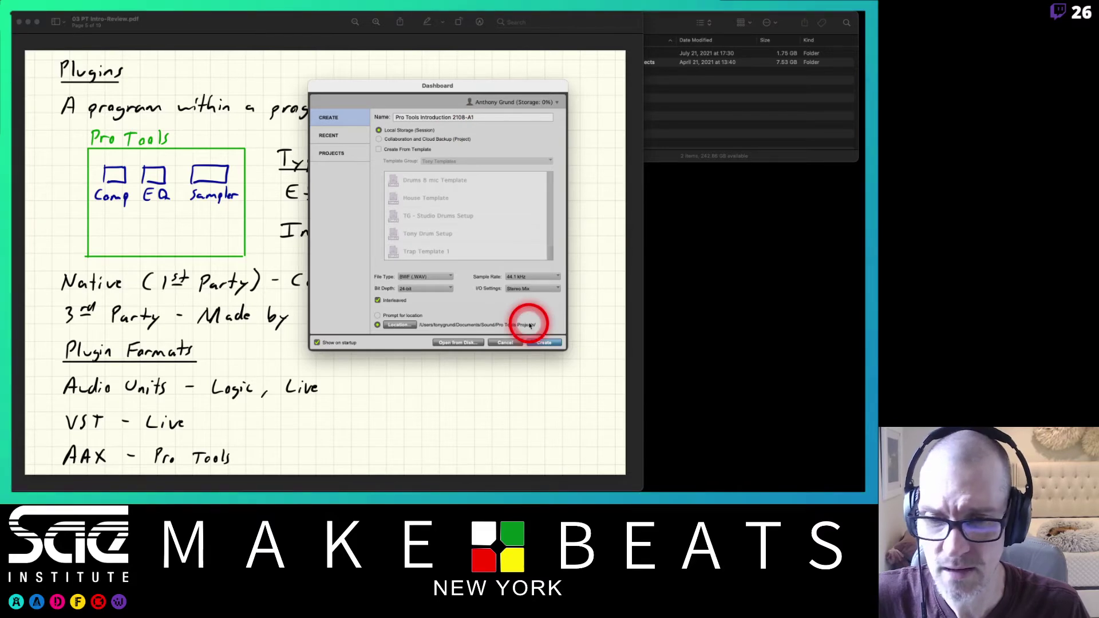
{"action": "left_click", "coordinate": [554, 342]}
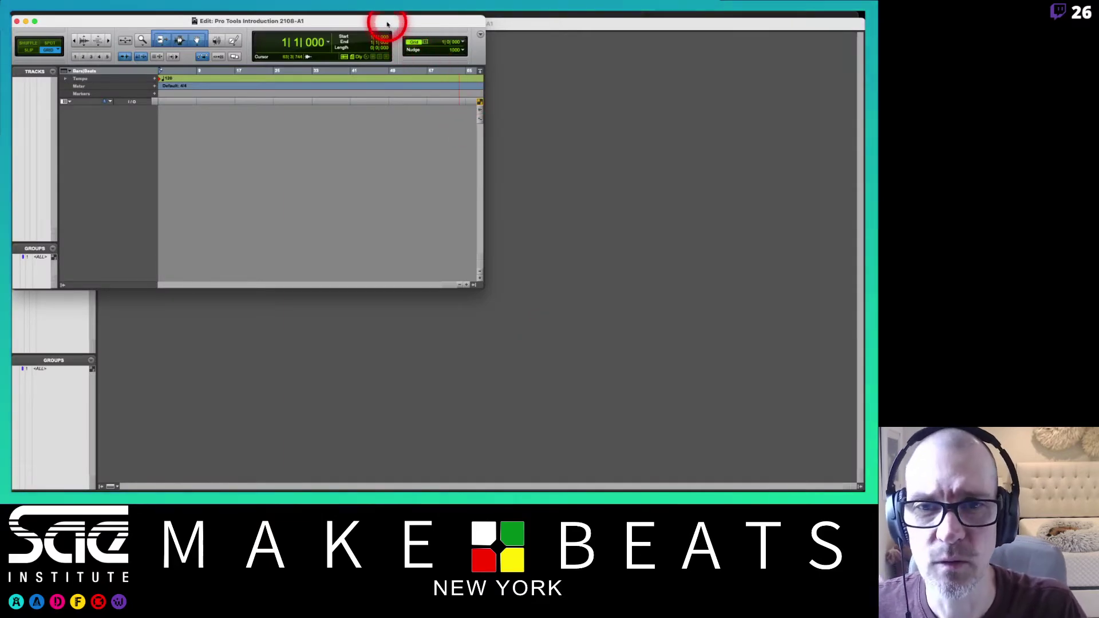
{"action": "double_click", "coordinate": [386, 24]}
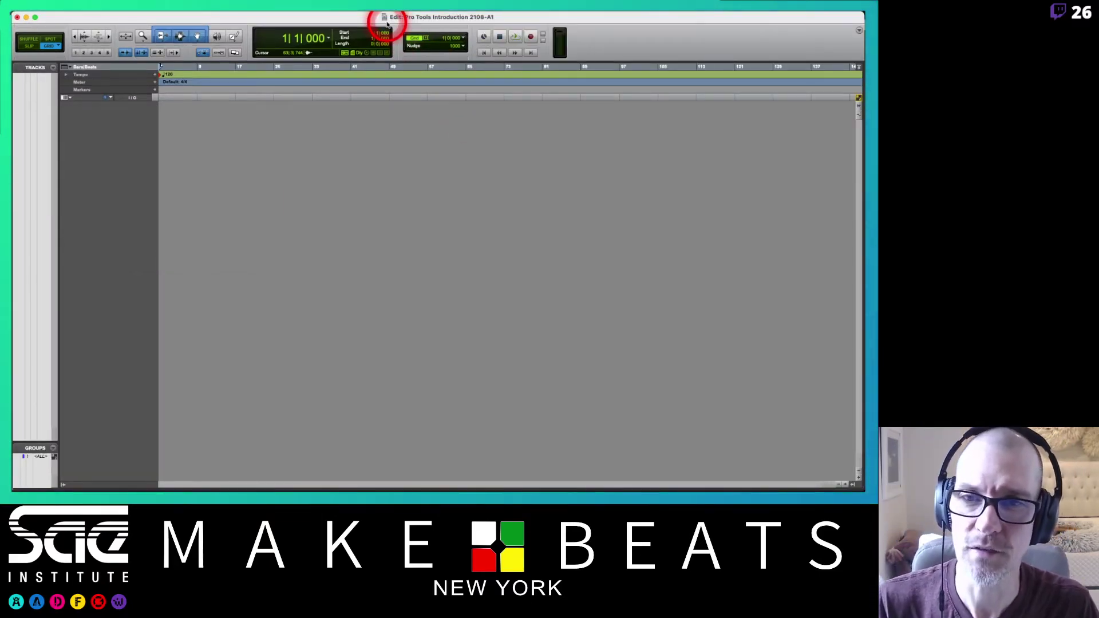
- Toggle between the session's Mix and Edit windows, ending on the Mix window
{"action": "key", "text": "super+equal"}
{"action": "key", "text": "super+equal"}
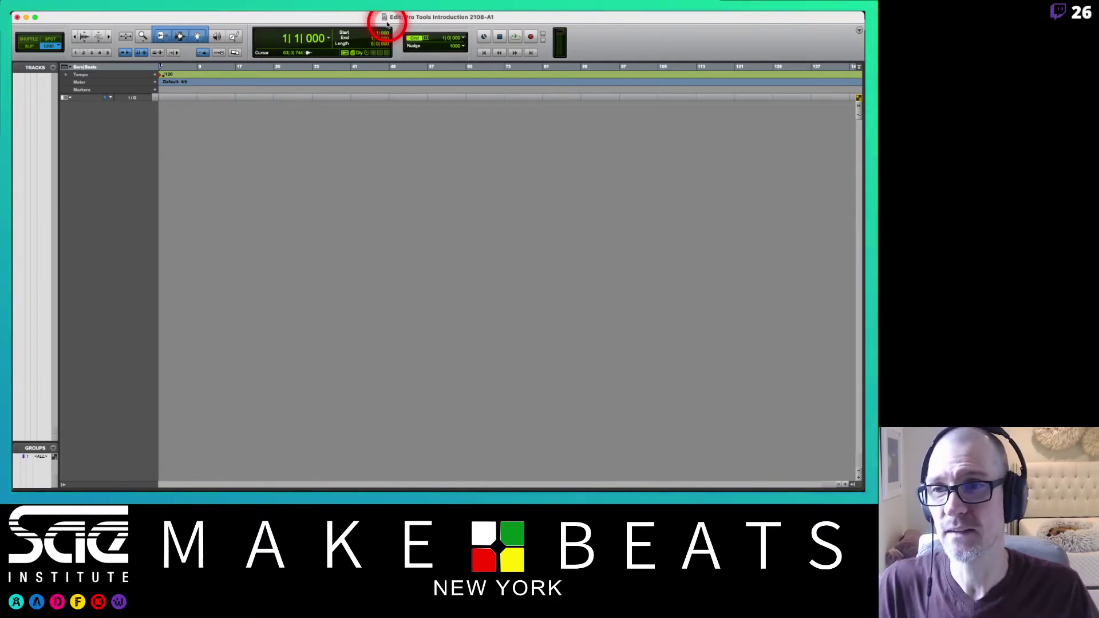
{"action": "key", "text": "super+equal"}
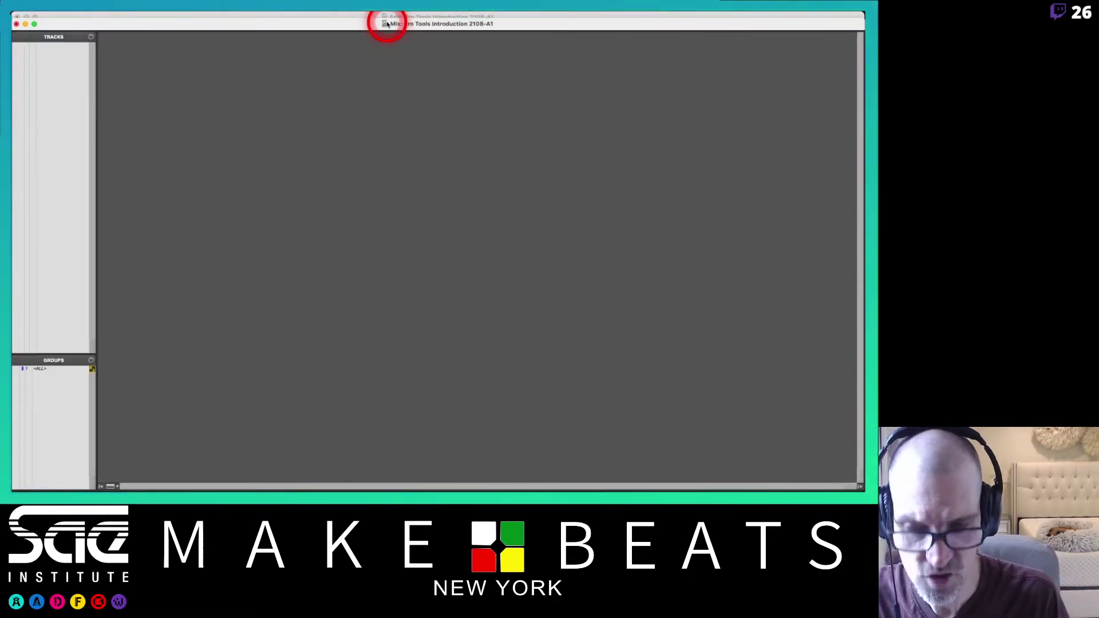
{"action": "key", "text": "super+shift+n"}
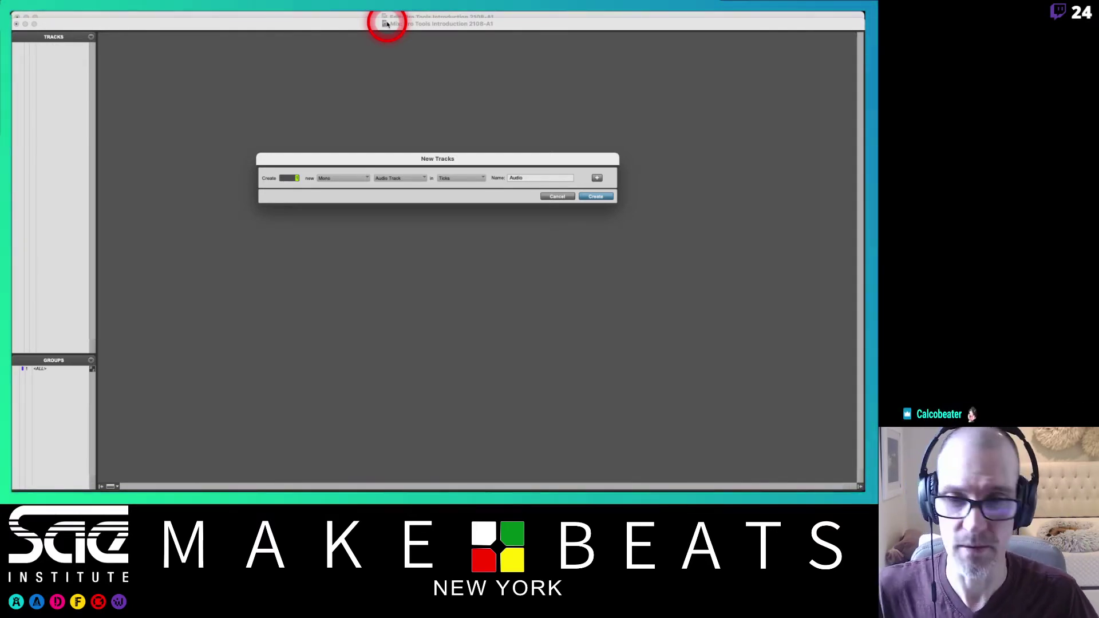
{"action": "left_click", "coordinate": [402, 163]}
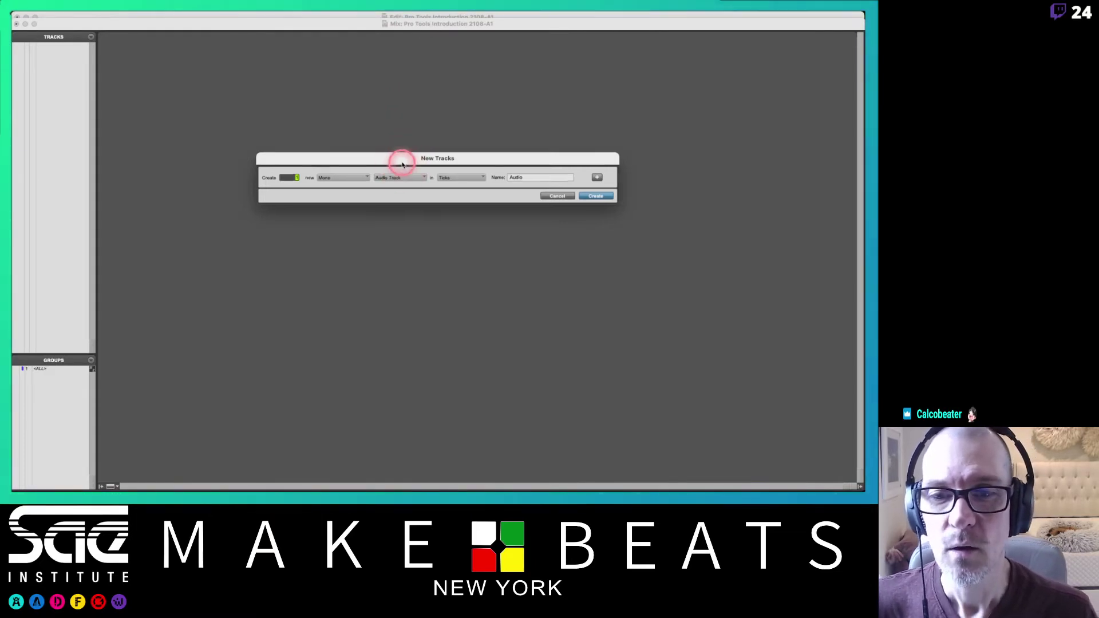
{"action": "left_click_drag", "start_coordinate": [402, 163], "coordinate": [395, 108]}
{"action": "left_click", "coordinate": [558, 141]}
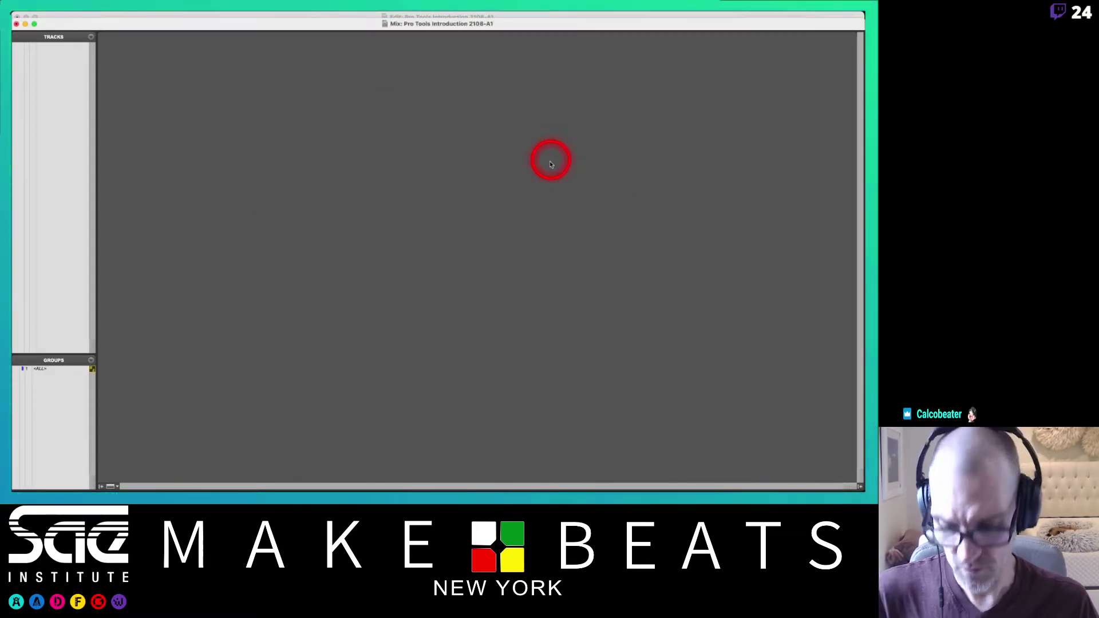
- Start creating new tracks with one mono audio track and a second row for one stereo audio track
{"action": "key", "text": "shift+super+n"}
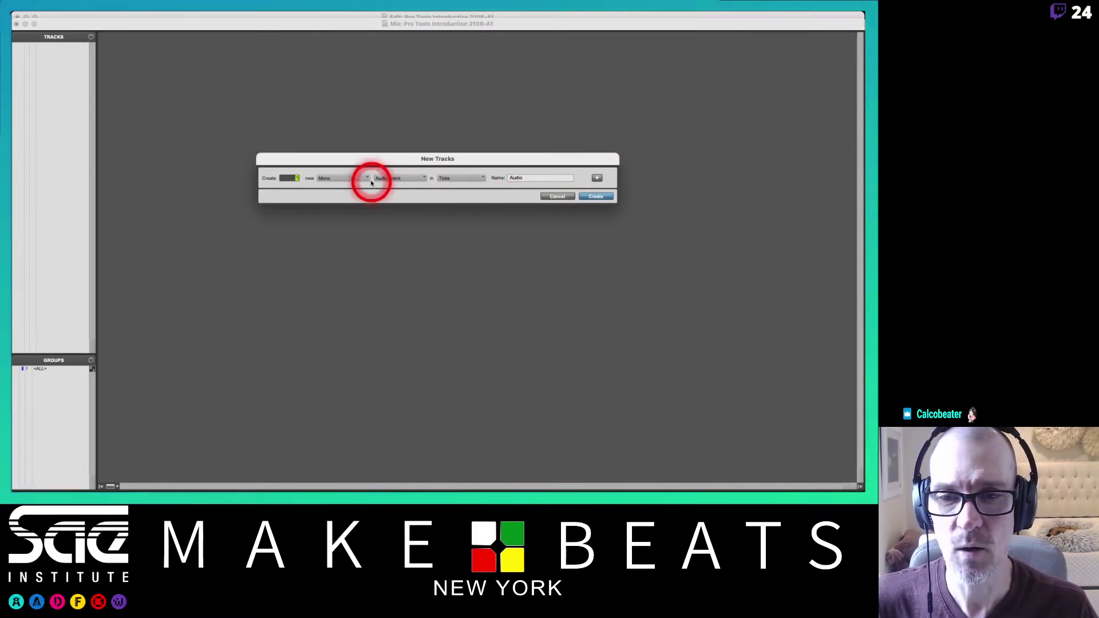
{"action": "left_click", "coordinate": [597, 179]}
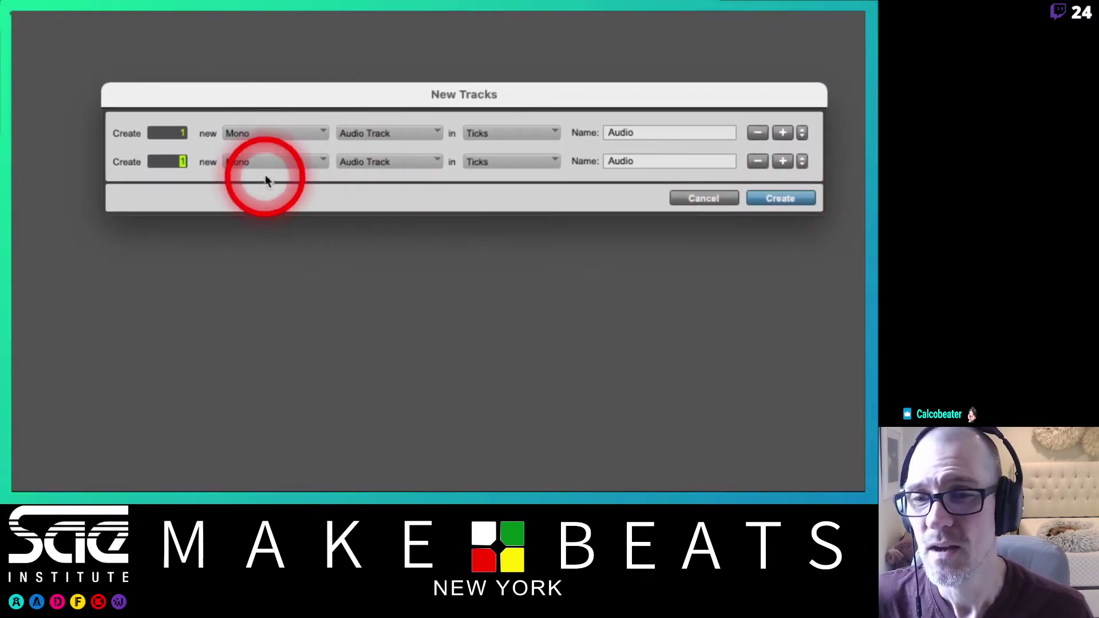
{"action": "left_click", "coordinate": [273, 160]}
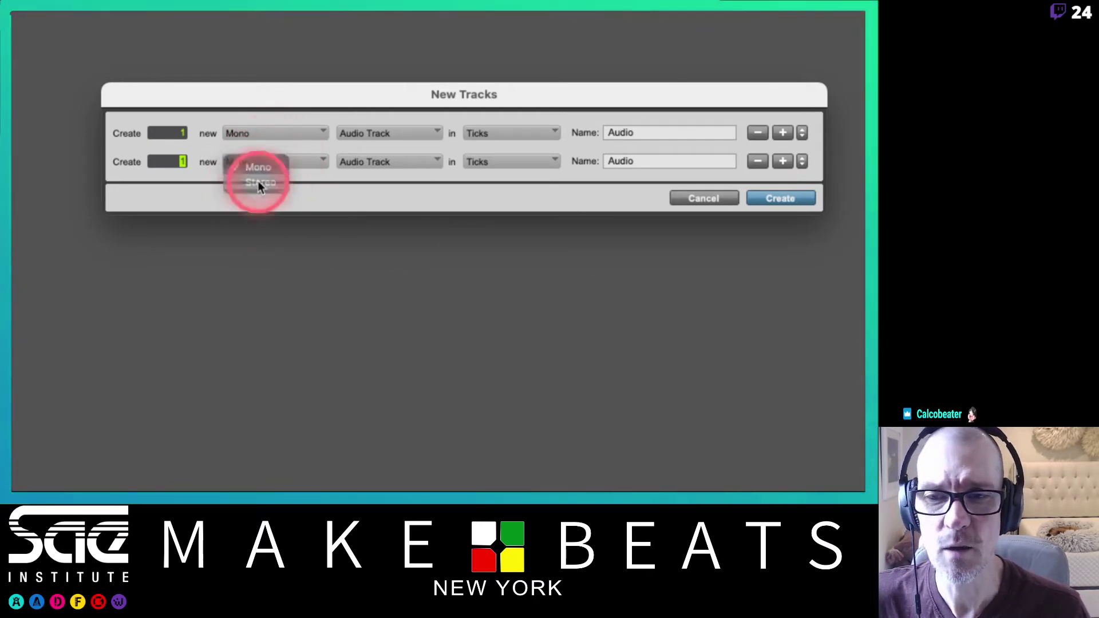
{"action": "left_click", "coordinate": [257, 180]}
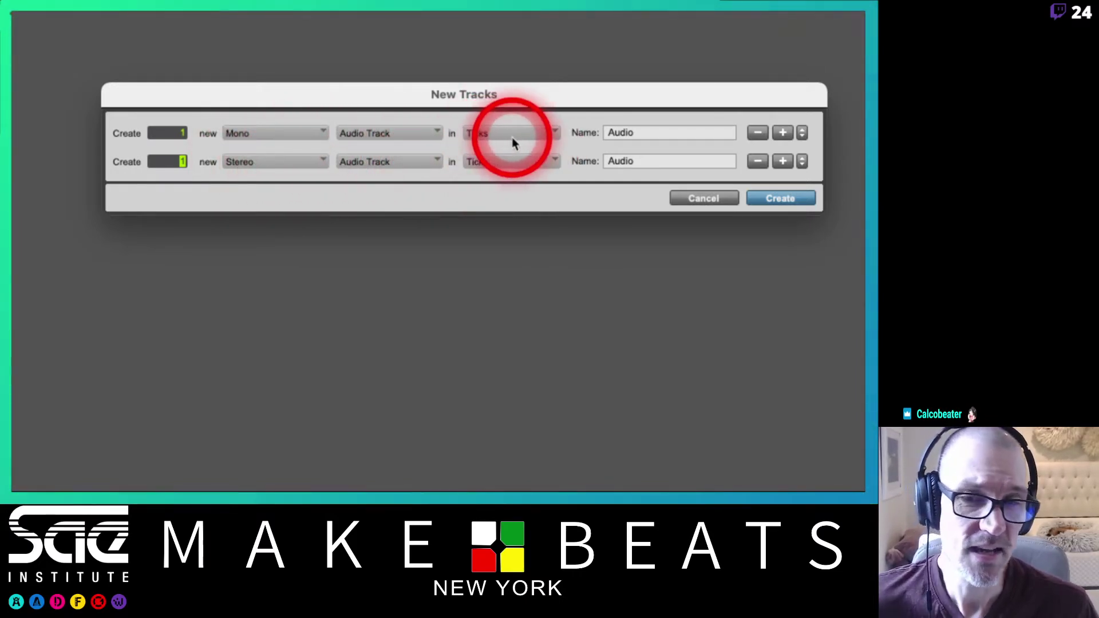
- Add a new-track row for one mono Aux Input and another row for one stereo audio track
{"action": "left_click", "coordinate": [782, 162]}
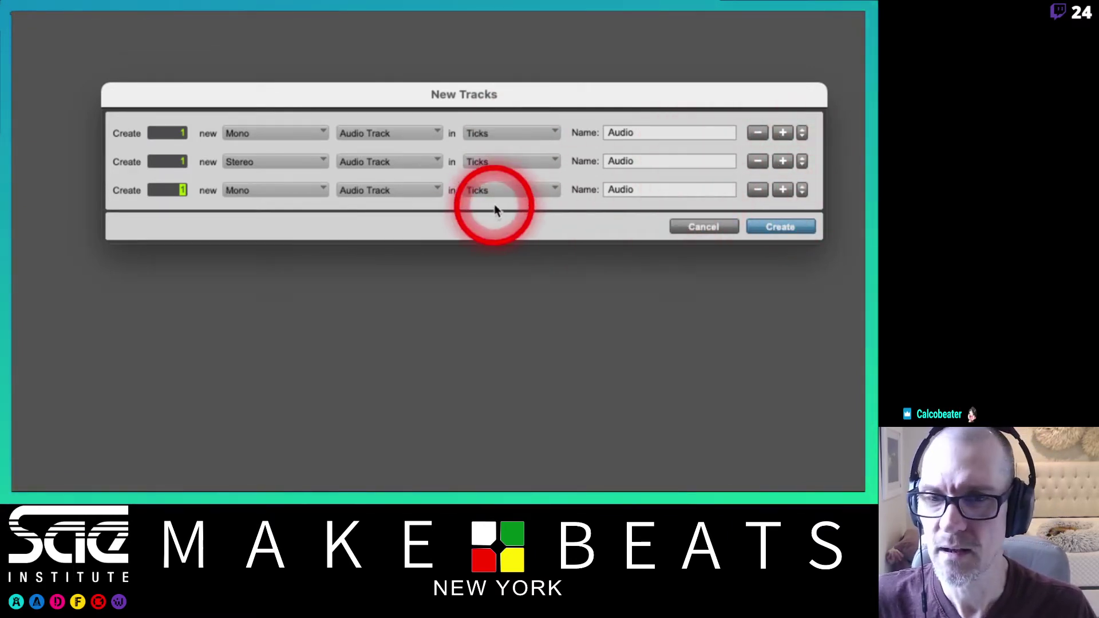
{"action": "left_click", "coordinate": [386, 190]}
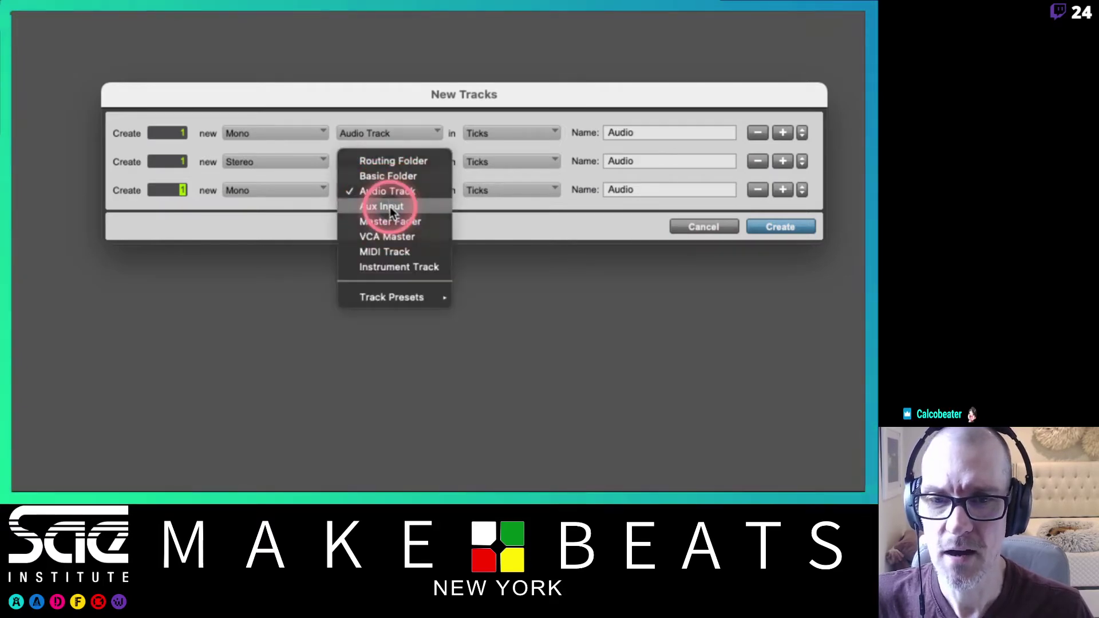
{"action": "left_click", "coordinate": [390, 207]}
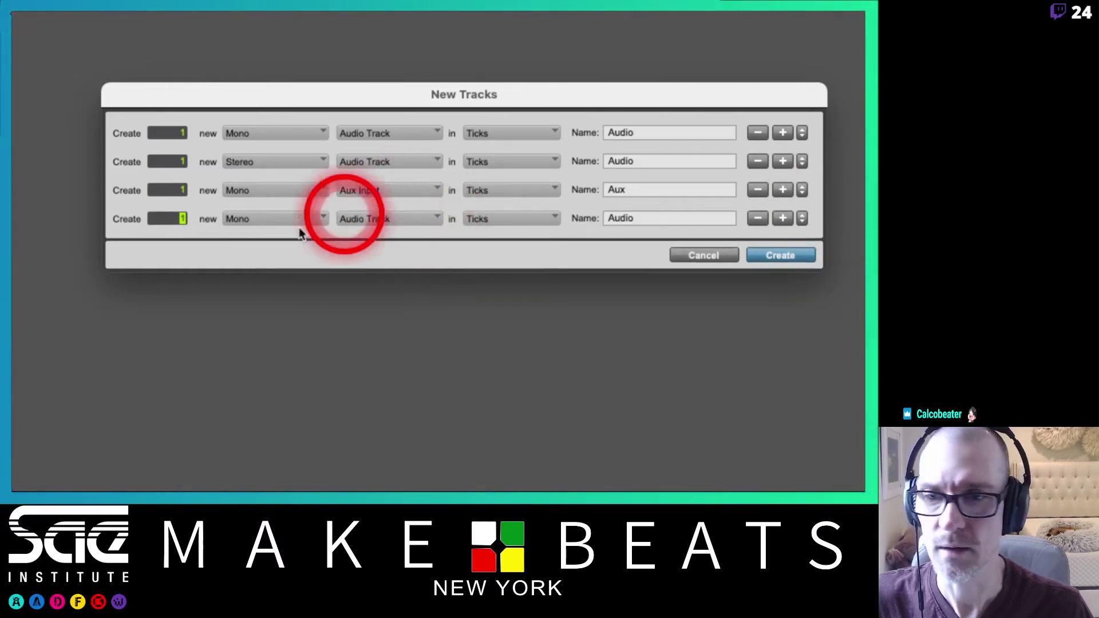
{"action": "left_click", "coordinate": [288, 222]}
{"action": "left_click", "coordinate": [283, 238]}
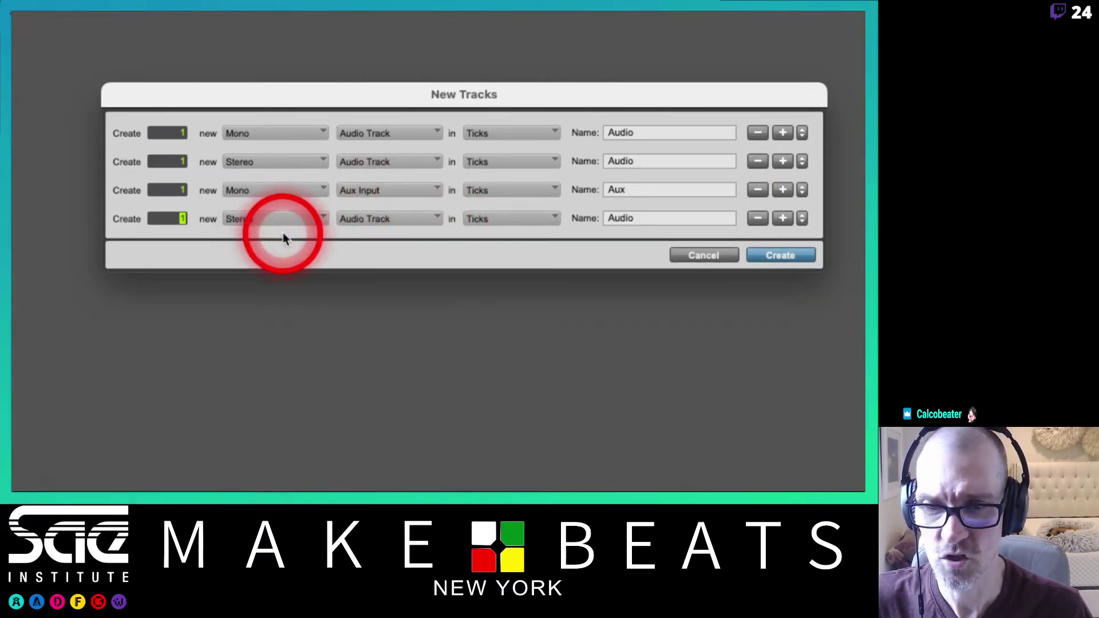
- Add a fifth new-track row for one stereo Master Fader
{"action": "left_click", "coordinate": [779, 220]}
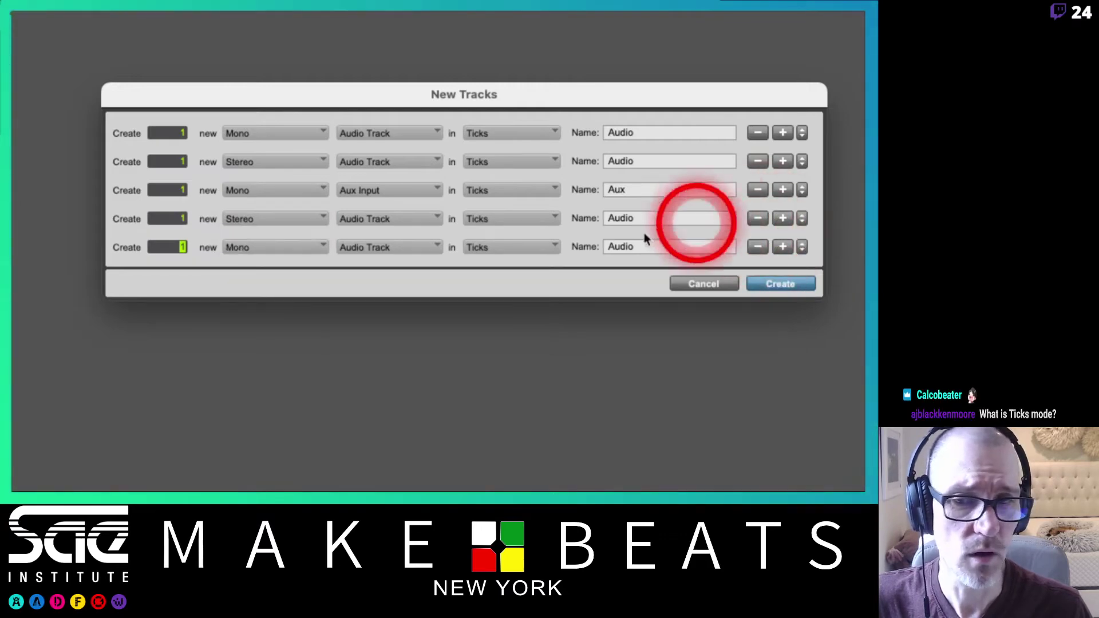
{"action": "left_click", "coordinate": [401, 246]}
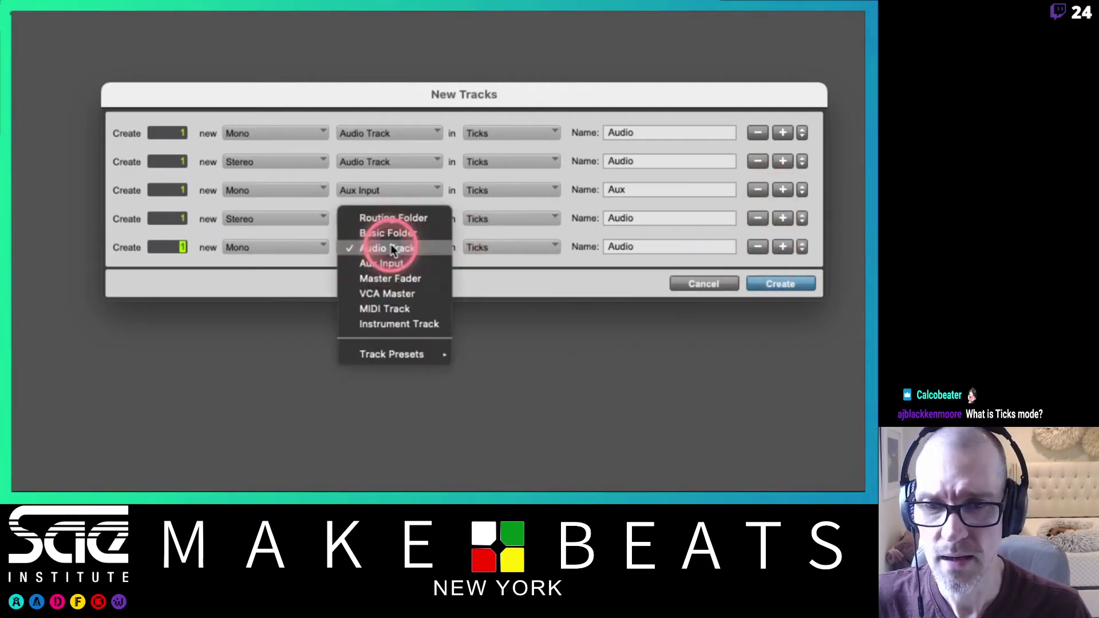
{"action": "left_click", "coordinate": [386, 278]}
{"action": "left_click", "coordinate": [299, 248]}
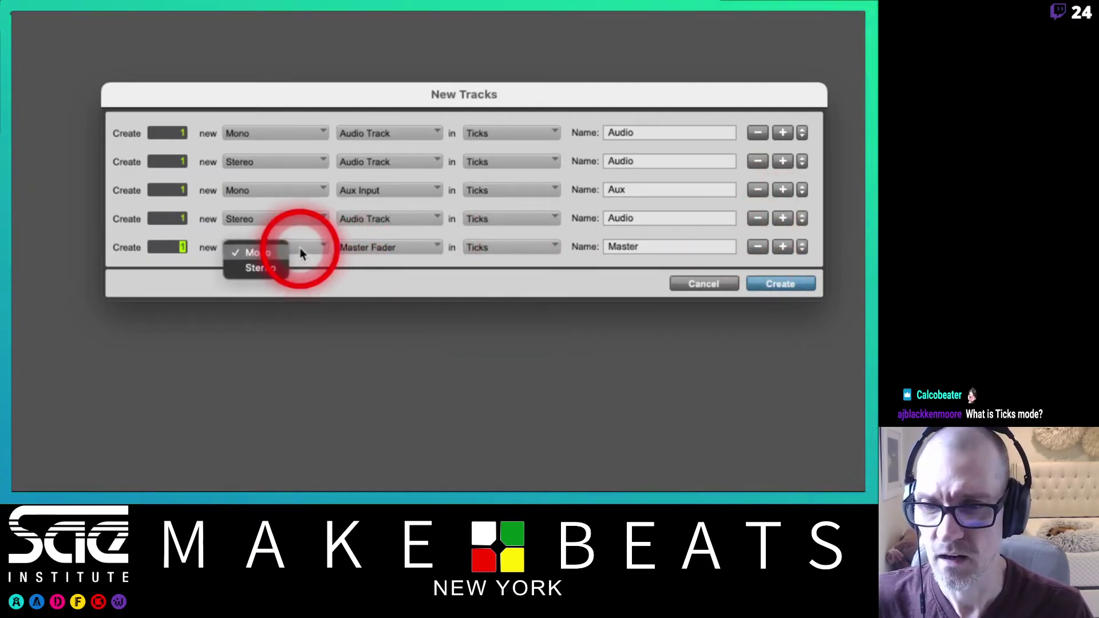
{"action": "left_click", "coordinate": [278, 265]}
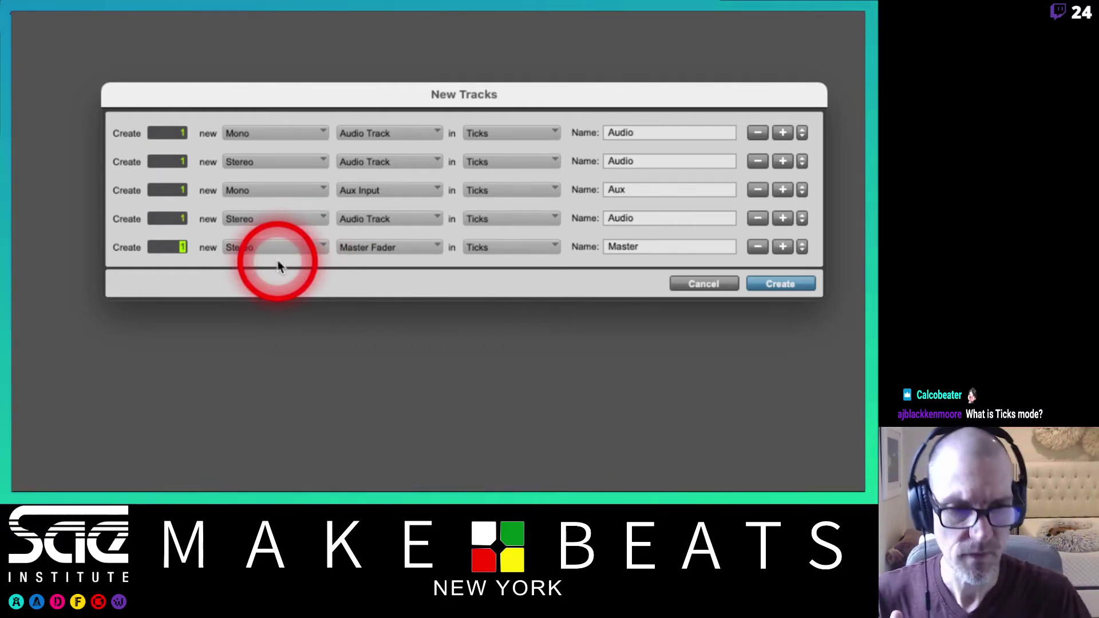
- Add a sixth new-track row for one stereo Instrument Track
{"action": "left_click", "coordinate": [783, 246]}
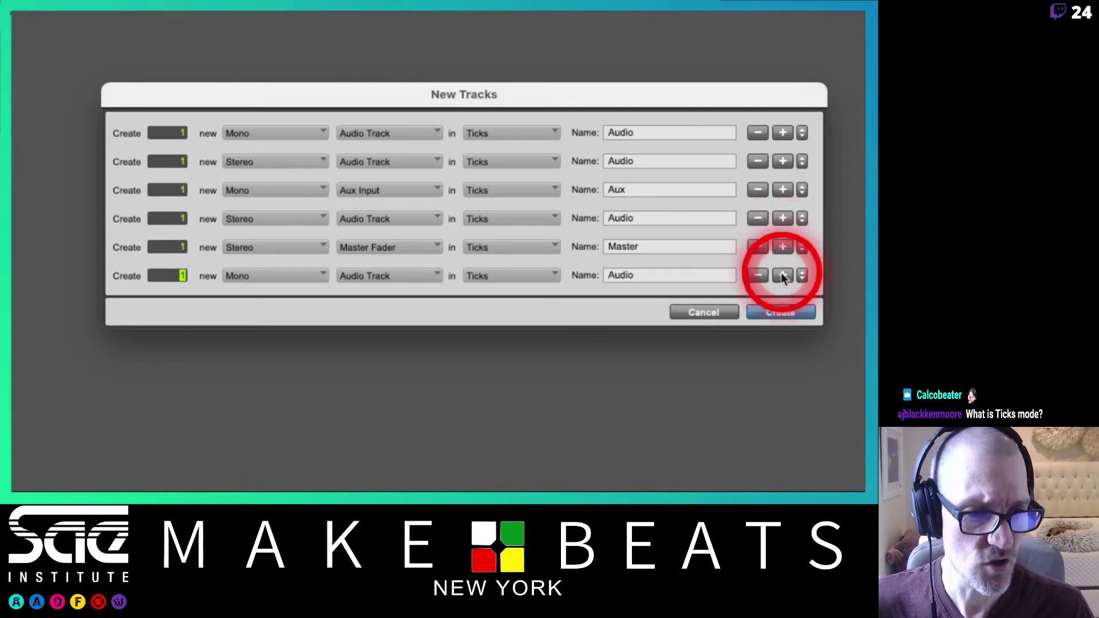
{"action": "left_click", "coordinate": [390, 275]}
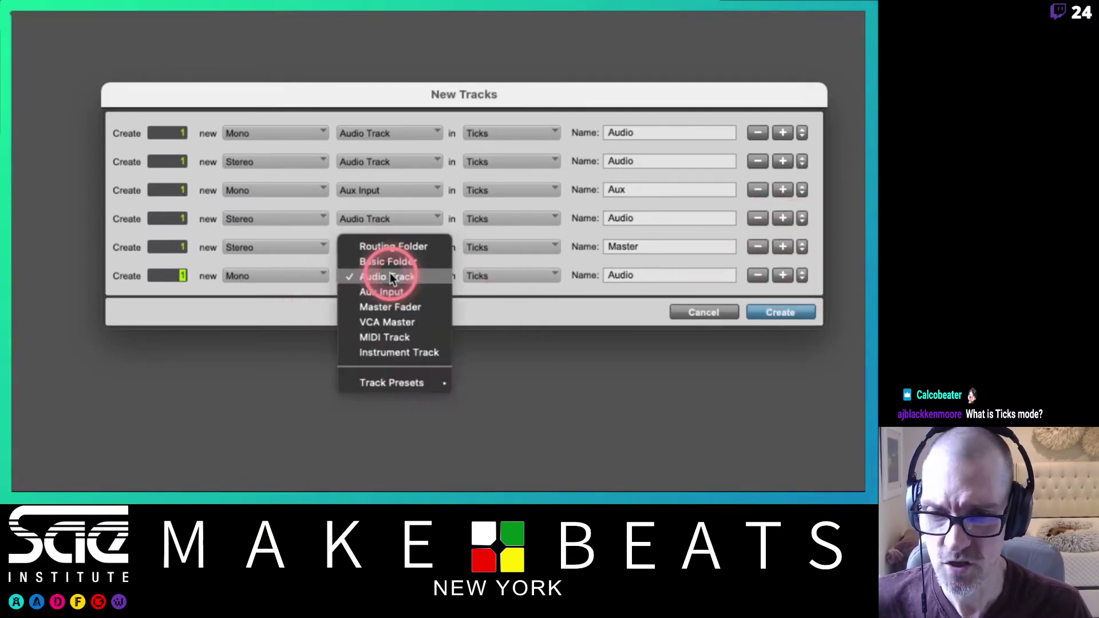
{"action": "left_click", "coordinate": [387, 352]}
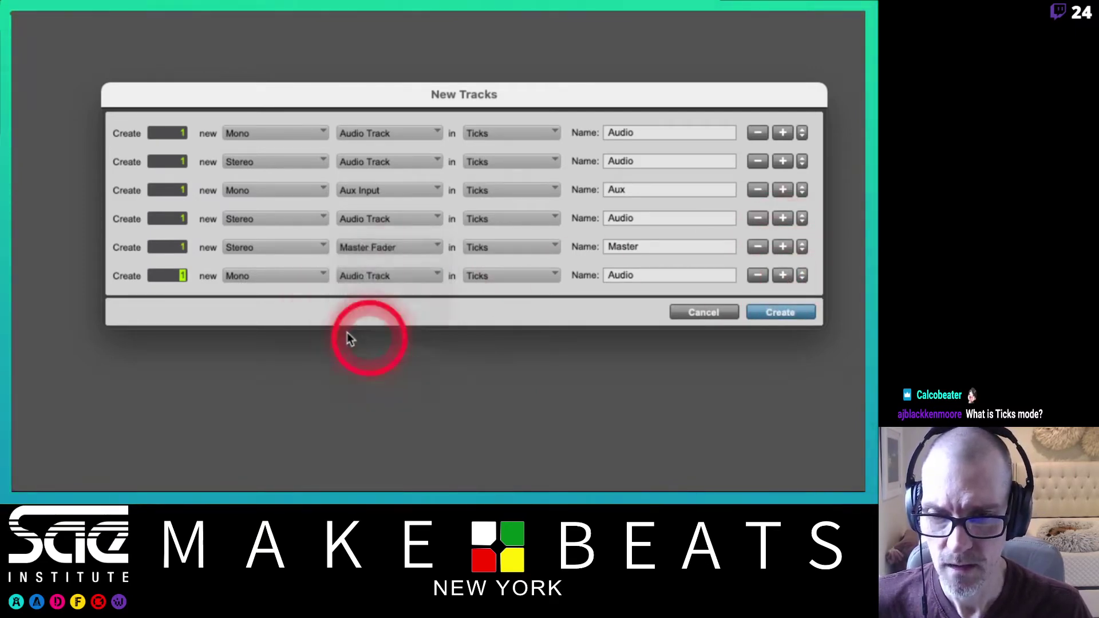
{"action": "left_click", "coordinate": [301, 276]}
{"action": "left_click", "coordinate": [260, 296]}
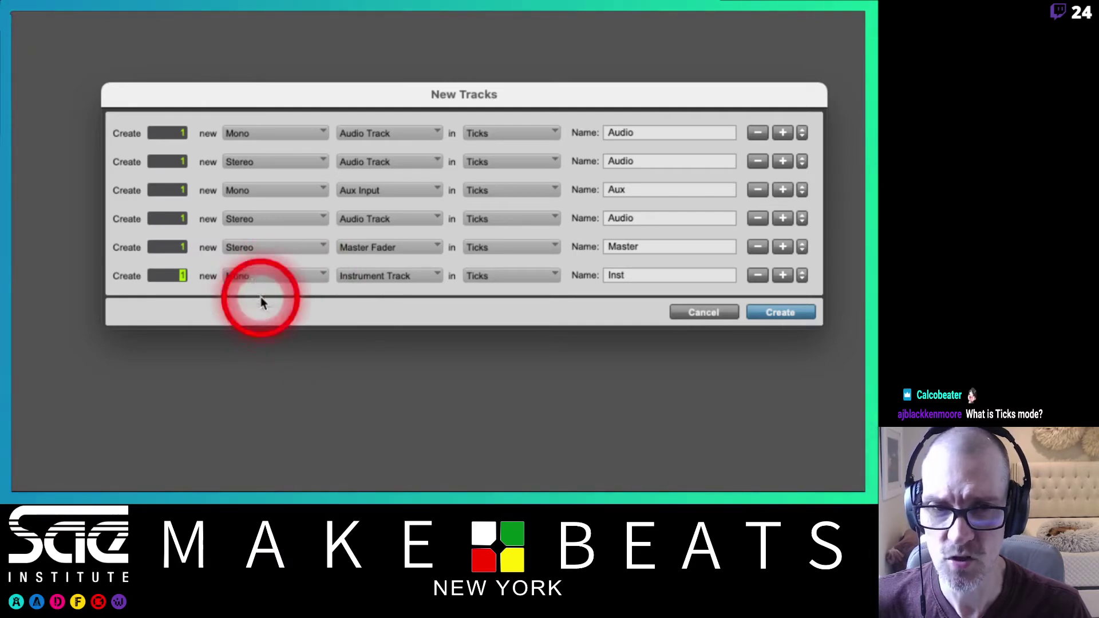
- Set the timebase of the first five new-track rows to Samples, leaving out the Instrument Track row
{"action": "left_click", "coordinate": [499, 139]}
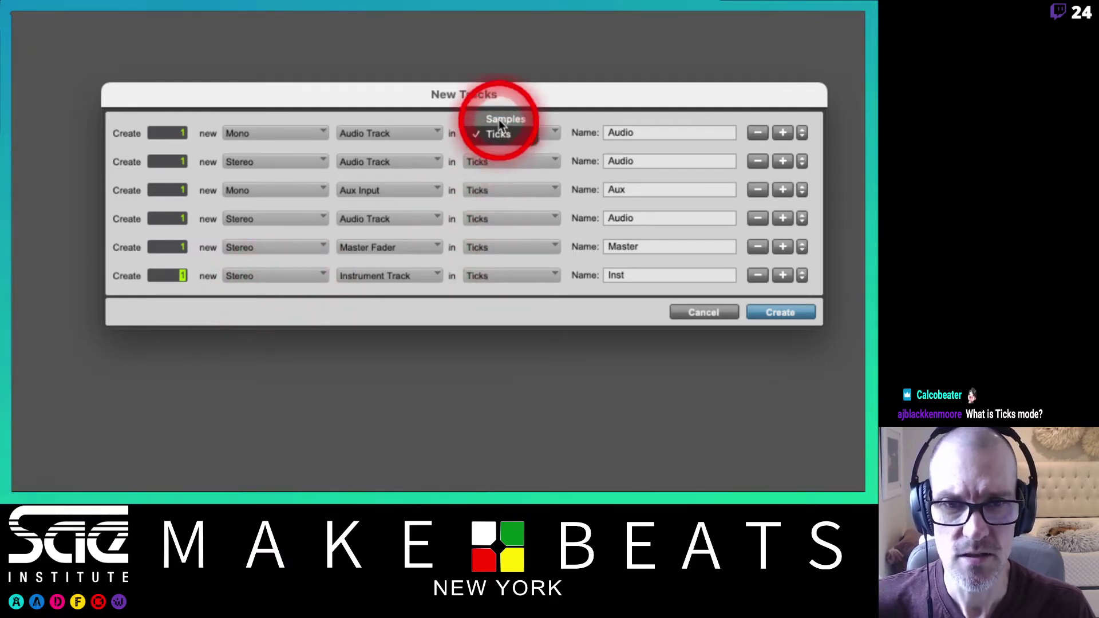
{"action": "left_click", "coordinate": [499, 119]}
{"action": "left_click", "coordinate": [492, 153]}
{"action": "left_click", "coordinate": [490, 149]}
{"action": "left_click", "coordinate": [490, 188]}
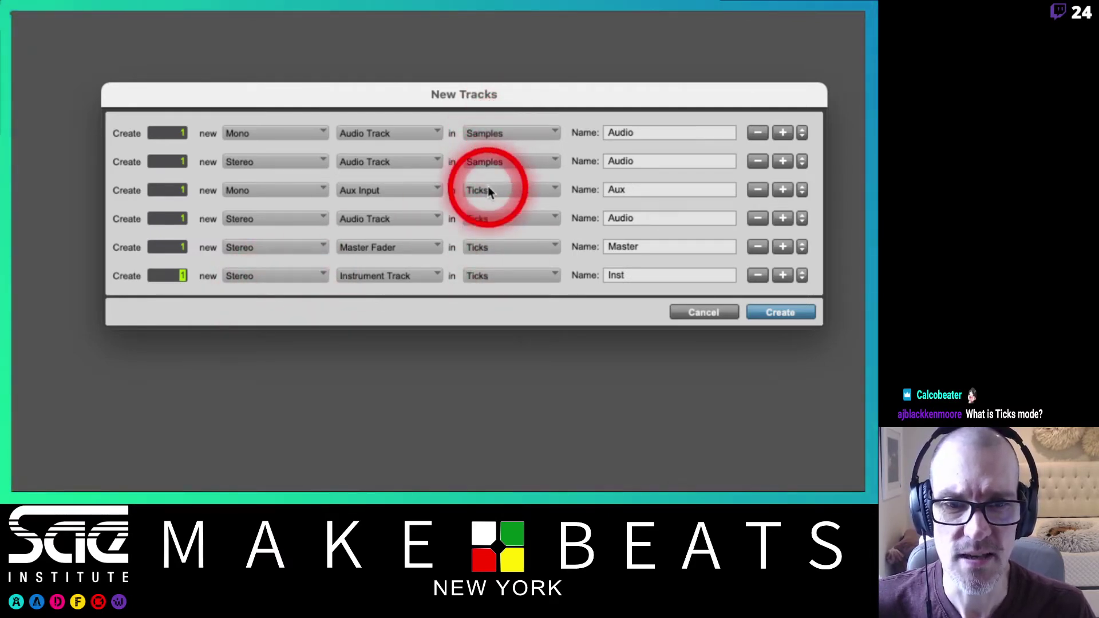
{"action": "left_click", "coordinate": [489, 177]}
{"action": "left_click", "coordinate": [488, 219]}
{"action": "left_click", "coordinate": [488, 211]}
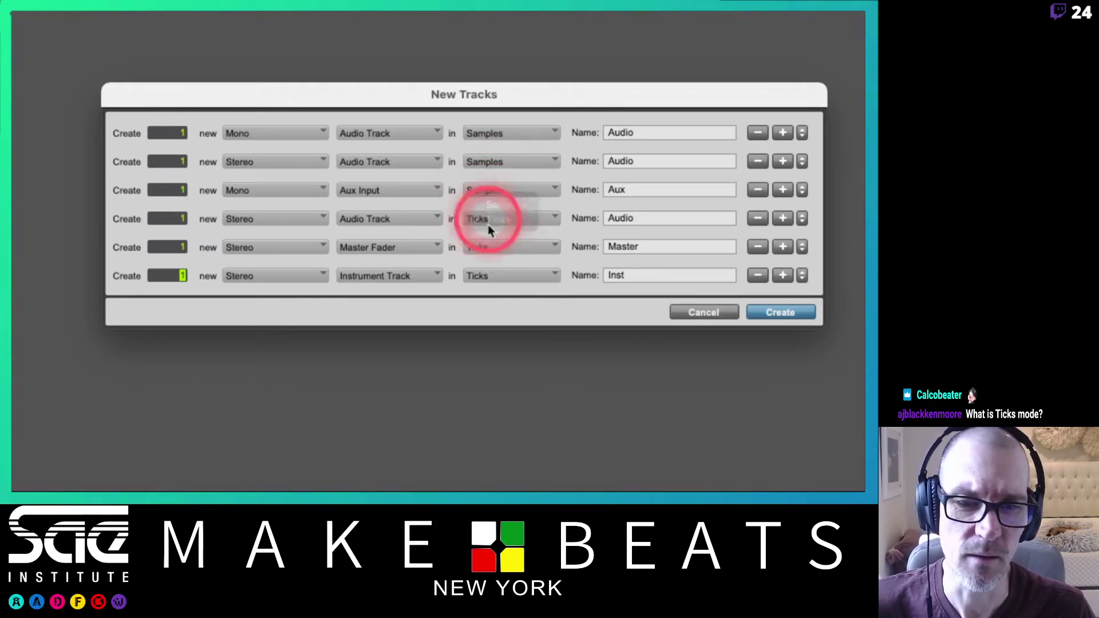
{"action": "left_click", "coordinate": [483, 245]}
{"action": "left_click", "coordinate": [487, 233]}
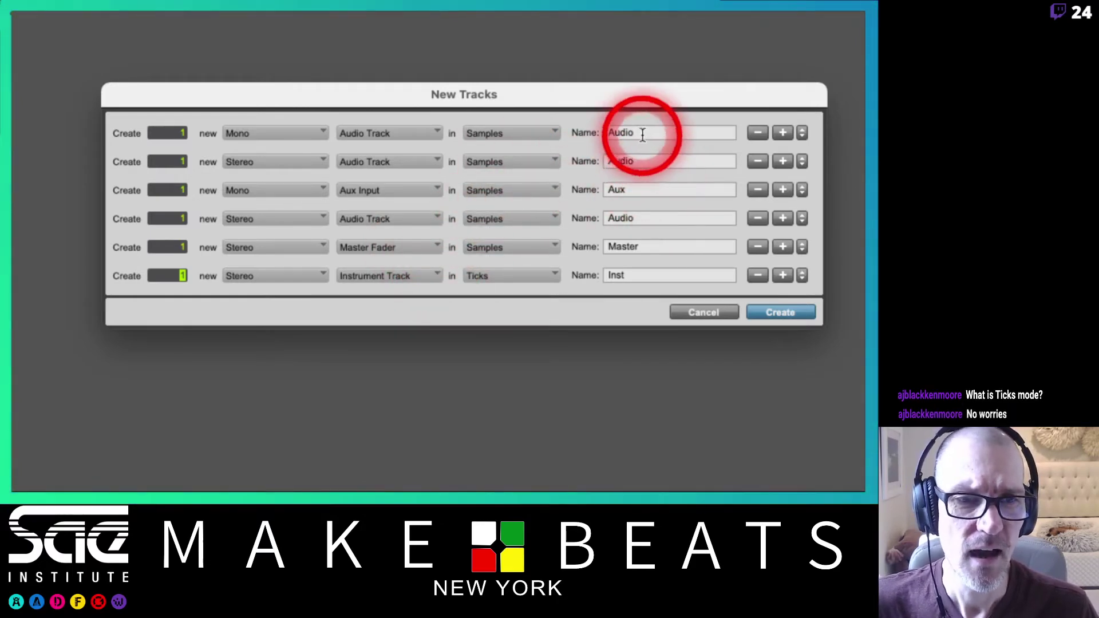
- Name the mono audio row Audio Mono and the stereo audio row Audio Stereo
{"action": "left_click", "coordinate": [646, 133]}
{"action": "type", "text": "Mono"}
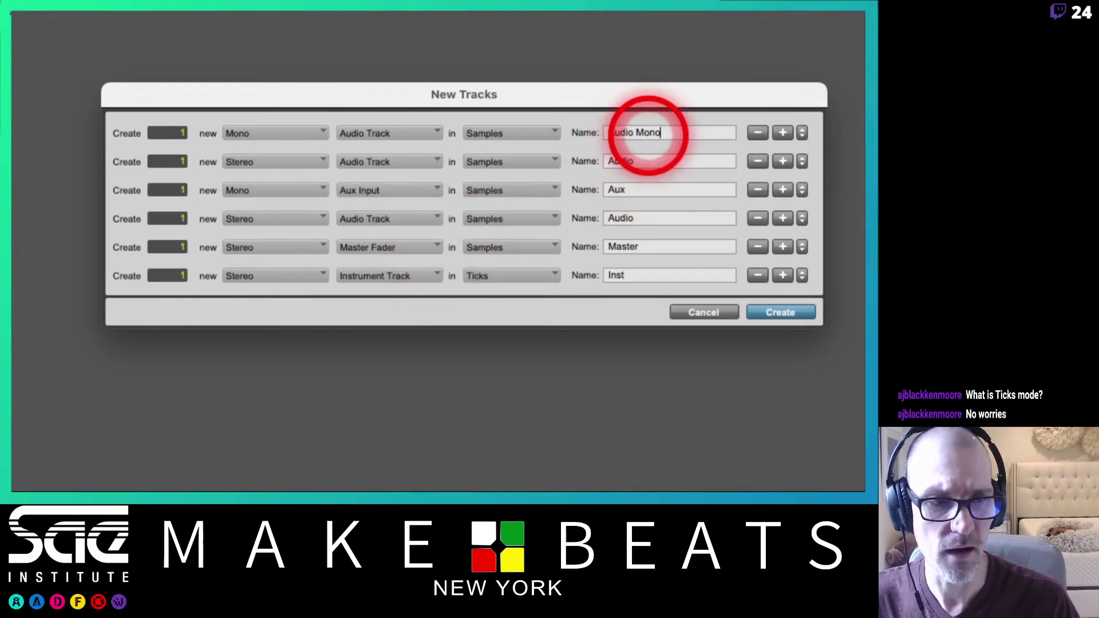
{"action": "left_click", "coordinate": [655, 161]}
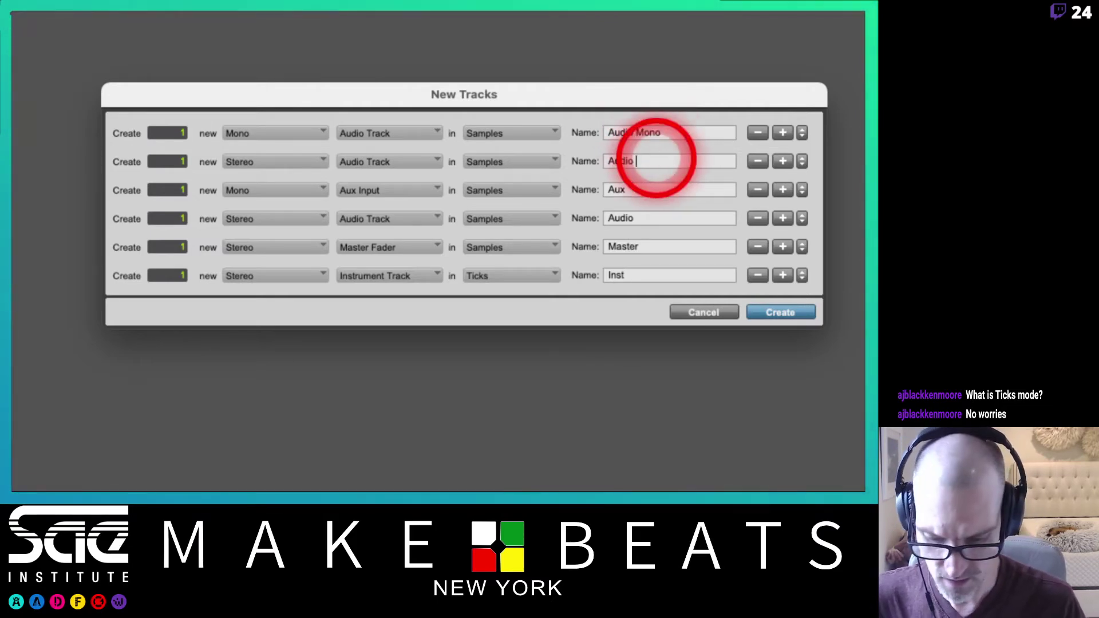
- Change the fourth new-track row to an Aux Input with its timebase in Ticks
{"action": "left_click", "coordinate": [393, 218]}
{"action": "left_click", "coordinate": [391, 234]}
{"action": "left_click", "coordinate": [507, 218]}
{"action": "left_click", "coordinate": [506, 230]}
- Name the two aux rows Aux Mono and Aux Stereo, and create all six tracks
{"action": "left_click", "coordinate": [632, 190]}
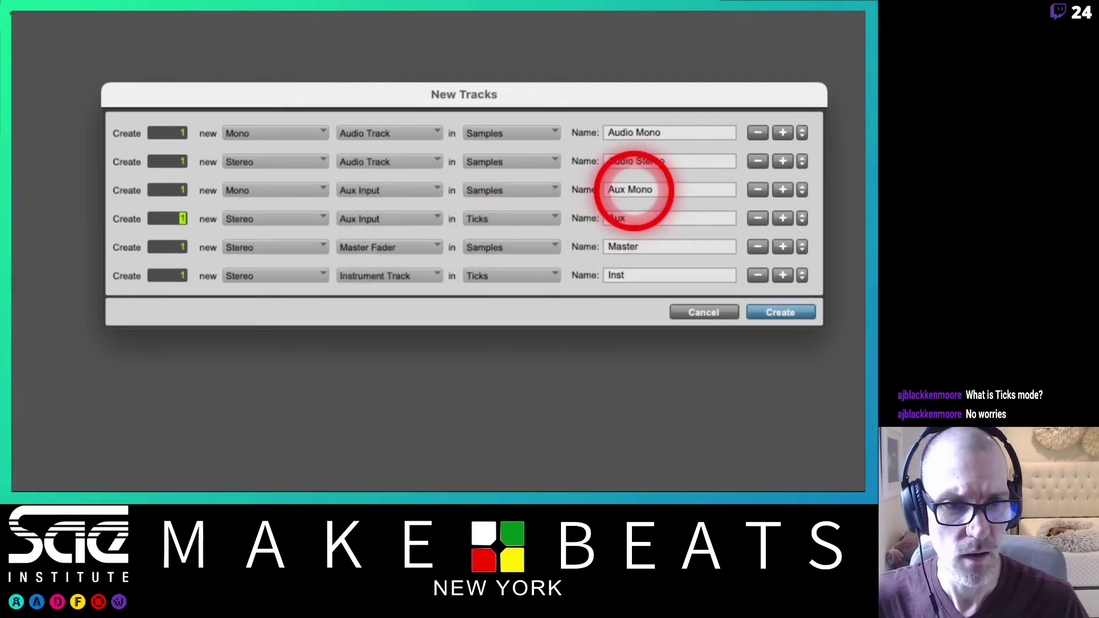
{"action": "left_click", "coordinate": [637, 219]}
{"action": "type", "text": "S"}
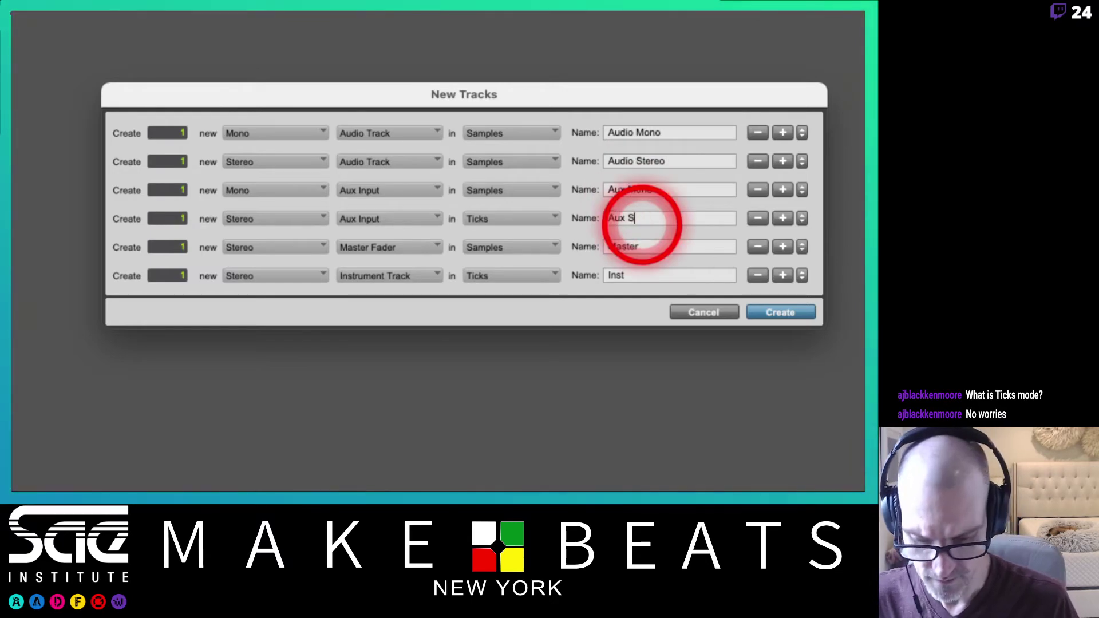
{"action": "type", "text": "tereo"}
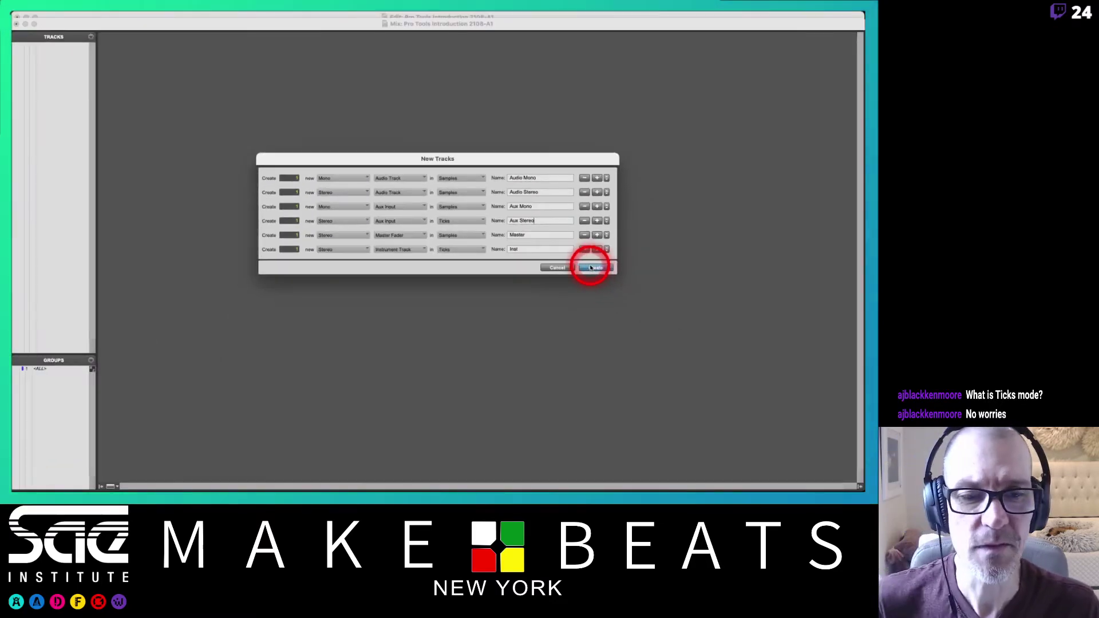
{"action": "left_click", "coordinate": [591, 268]}
{"action": "left_click", "coordinate": [593, 267]}
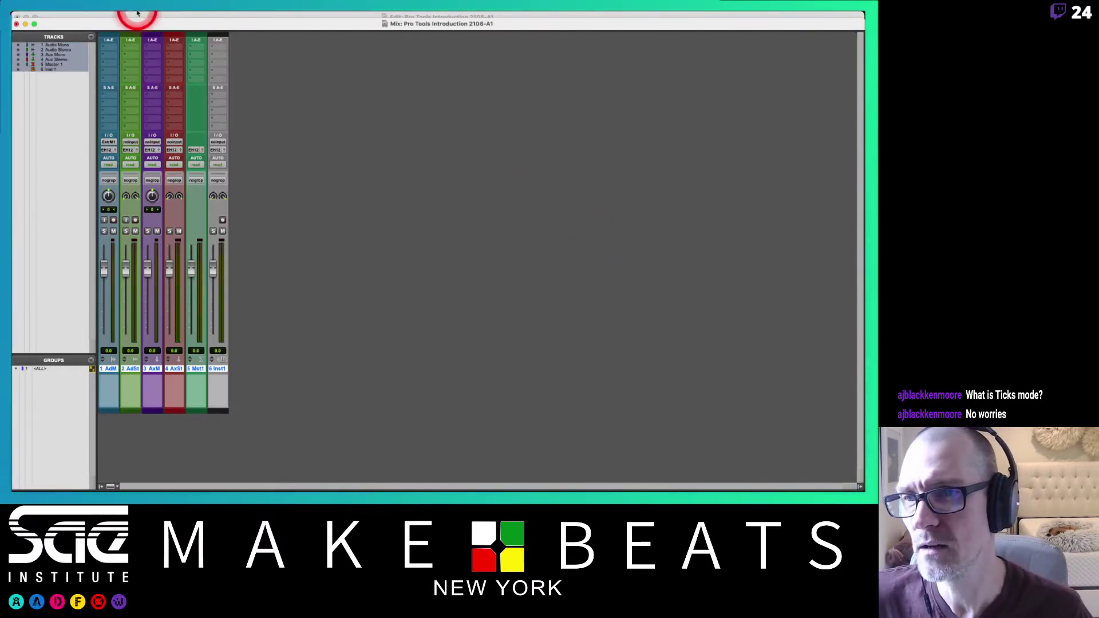
- Turn off the Narrow Mix view so the channel strips show at full width
{"action": "left_click", "coordinate": [102, 15]}
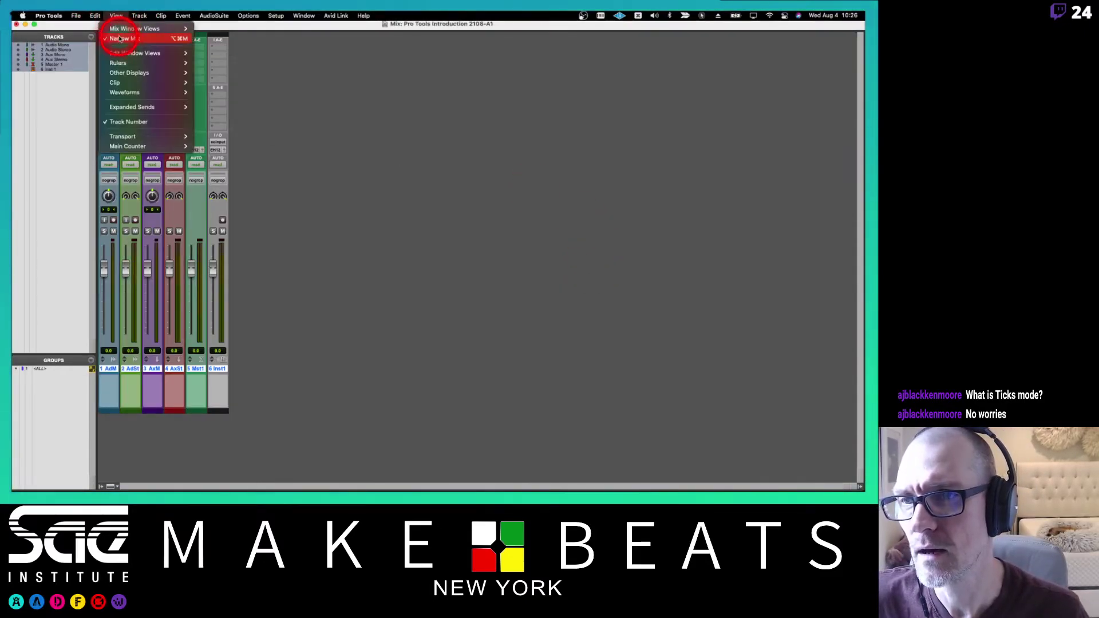
{"action": "left_click", "coordinate": [113, 34]}
{"action": "left_click", "coordinate": [253, 218]}
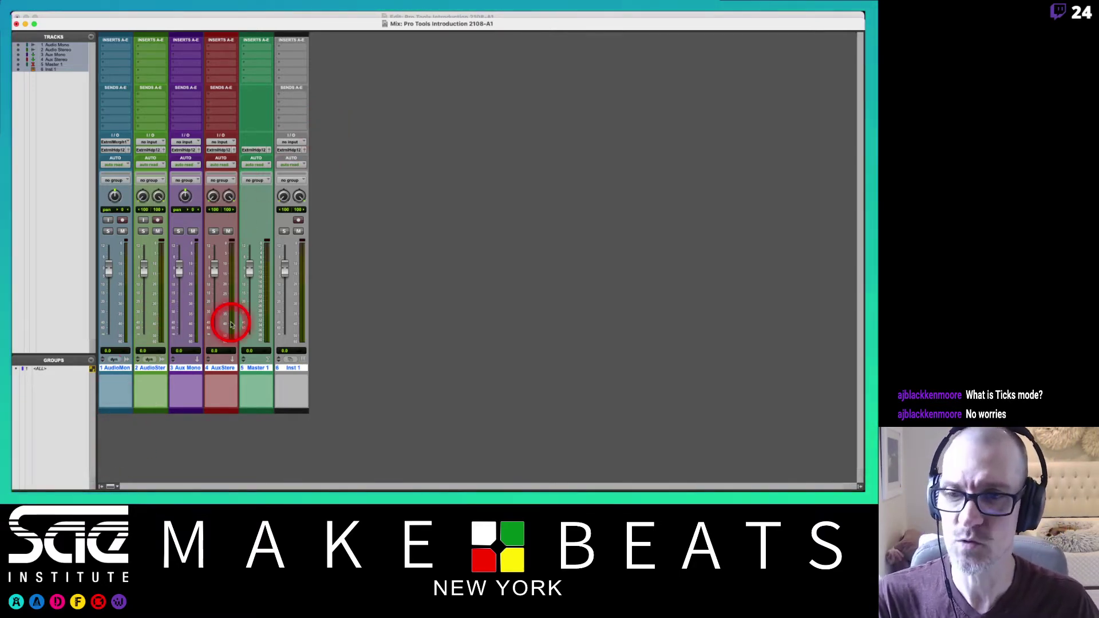
- Compare the new tracks in the Edit and Mix windows, glance at the Plugins notes page, and return to the Mix window
{"action": "key", "text": "super+equal"}
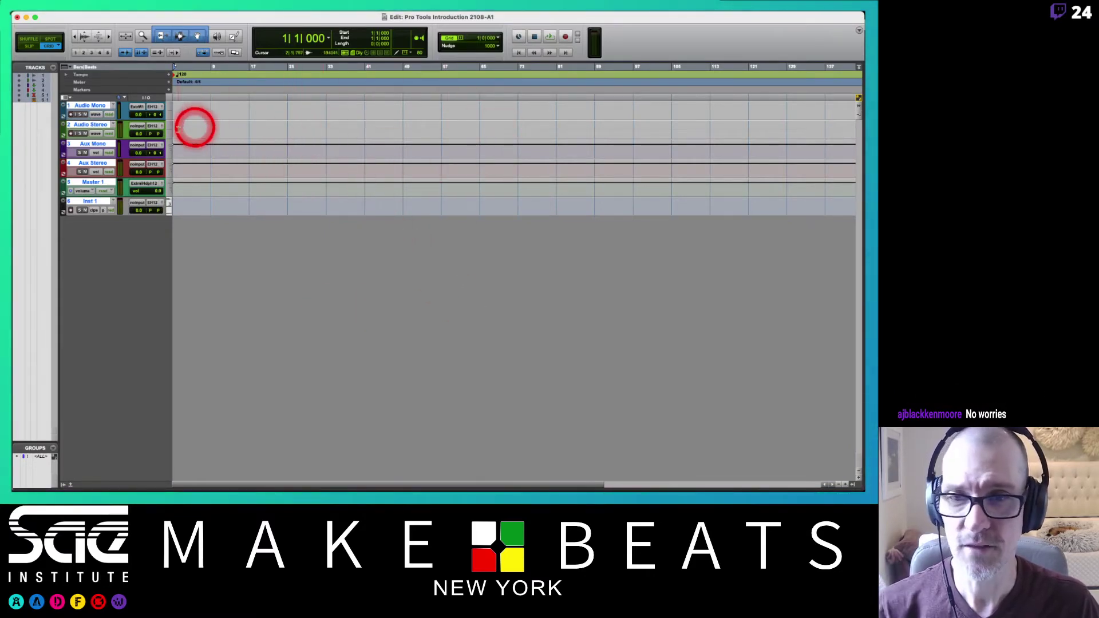
{"action": "key", "text": "super+equal"}
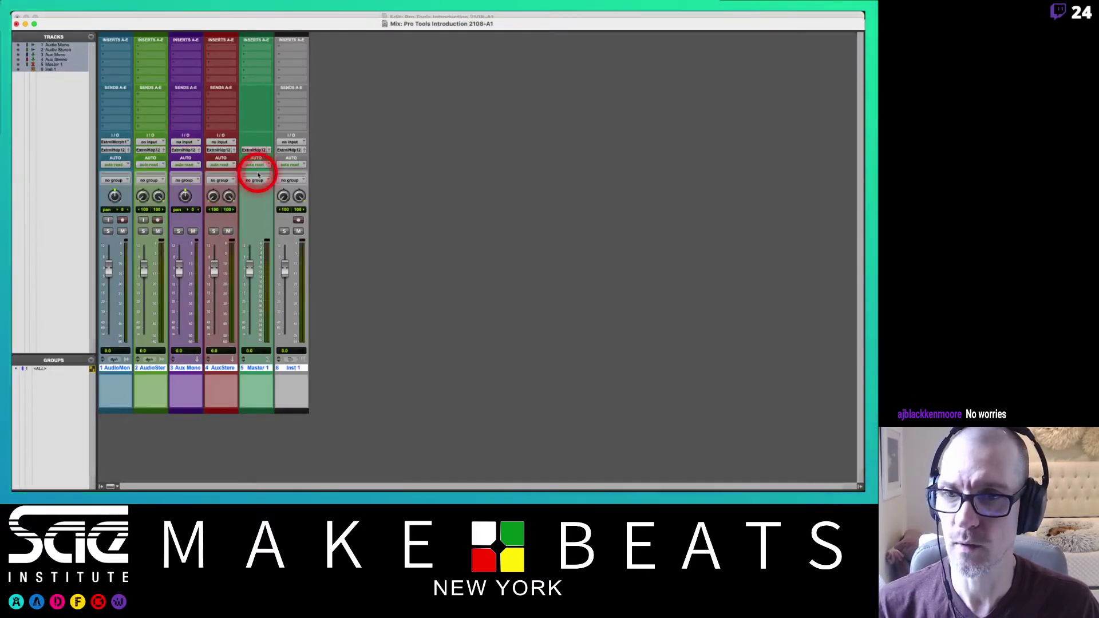
{"action": "key", "text": "super+equal"}
{"action": "key", "text": "super+Tab"}
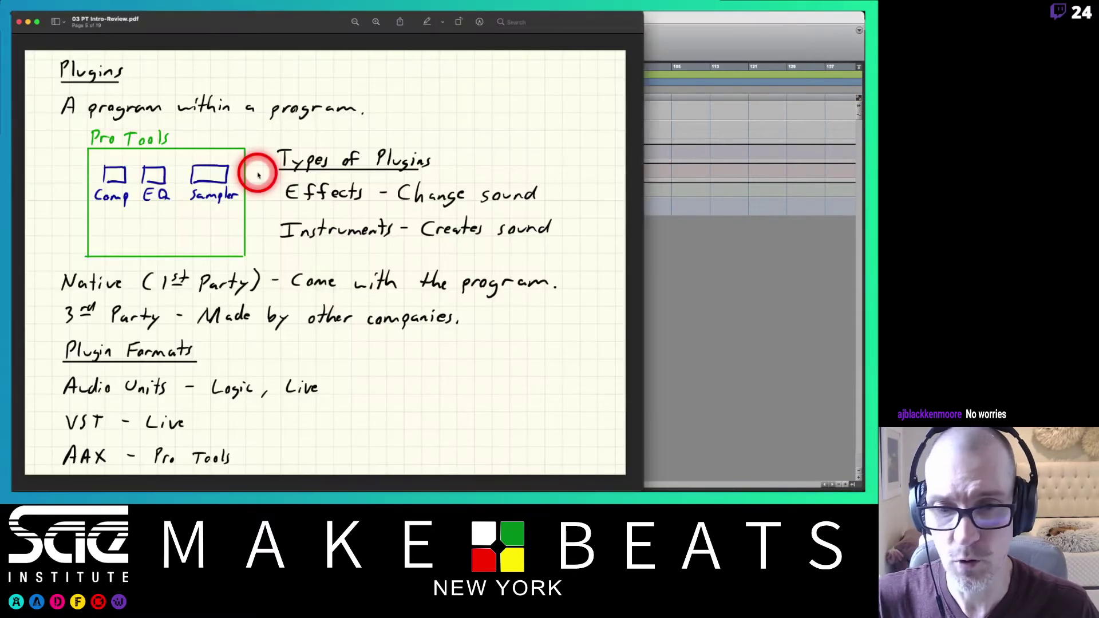
{"action": "key", "text": "super+Tab"}
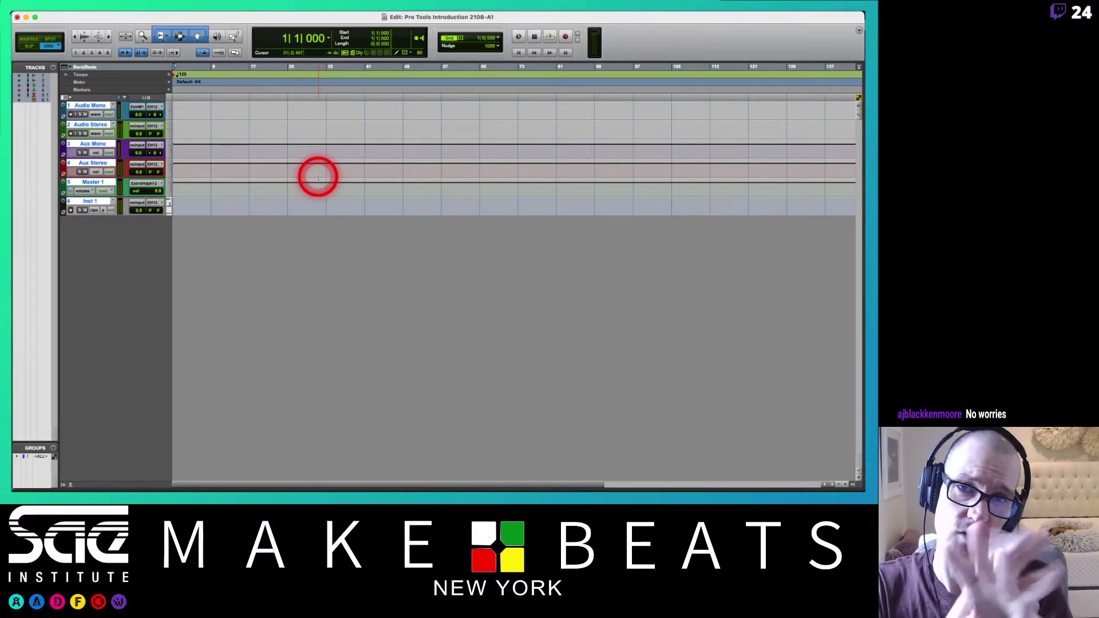
{"action": "key", "text": "super+equal"}
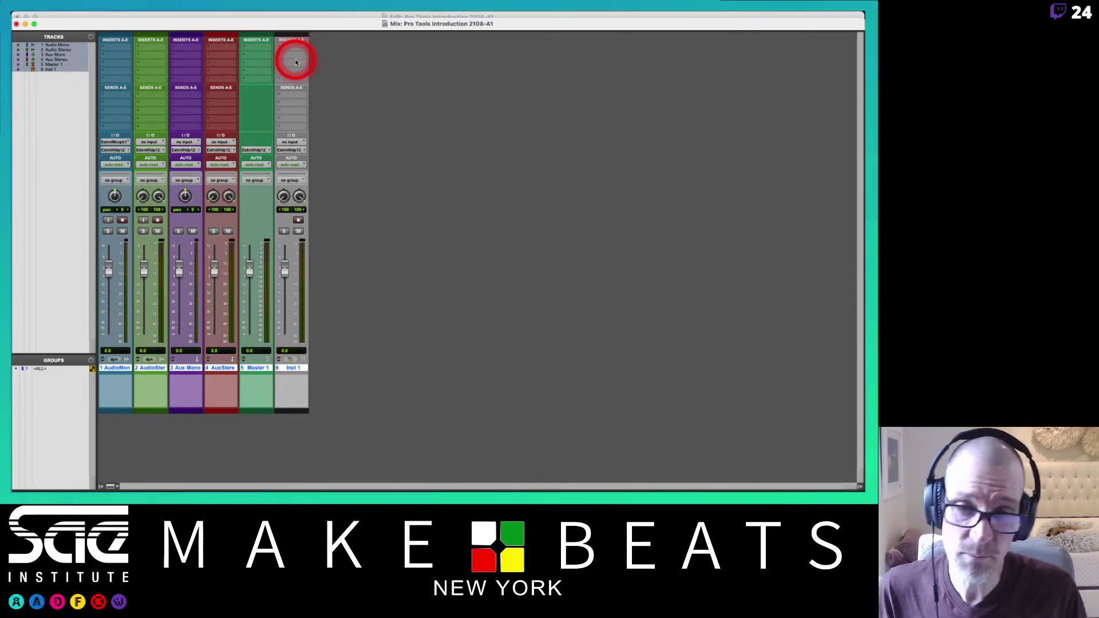
- Switch to the PDF notes and highlight the VST and AAX entries under Plugin Formats
{"action": "key", "text": "super+Tab"}
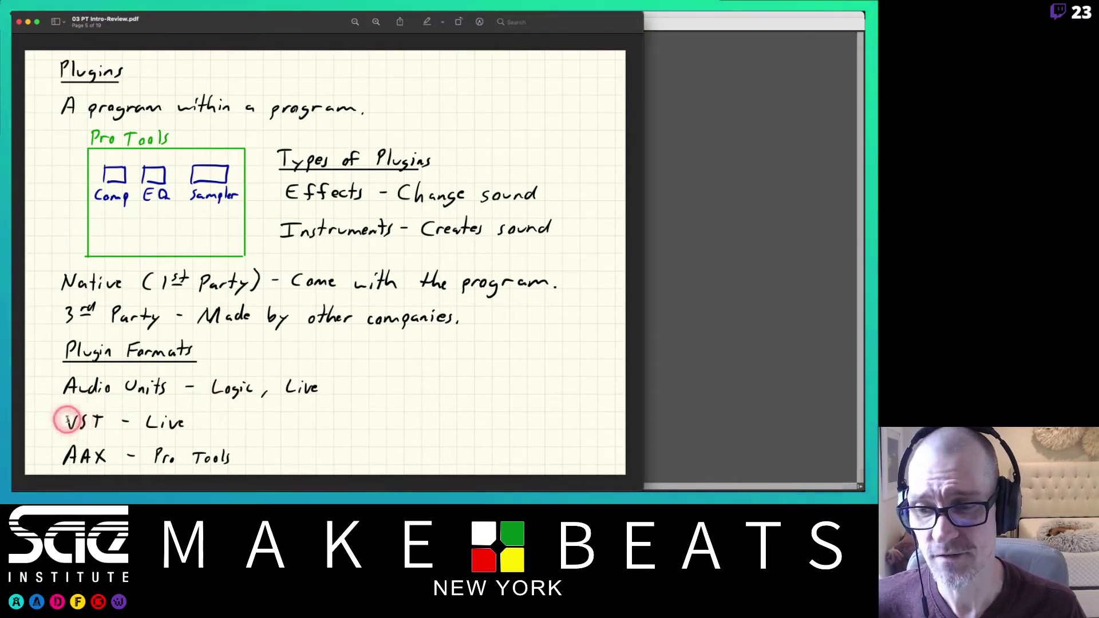
{"action": "left_click_drag", "start_coordinate": [91, 423], "coordinate": [98, 422]}
{"action": "left_click", "coordinate": [104, 424]}
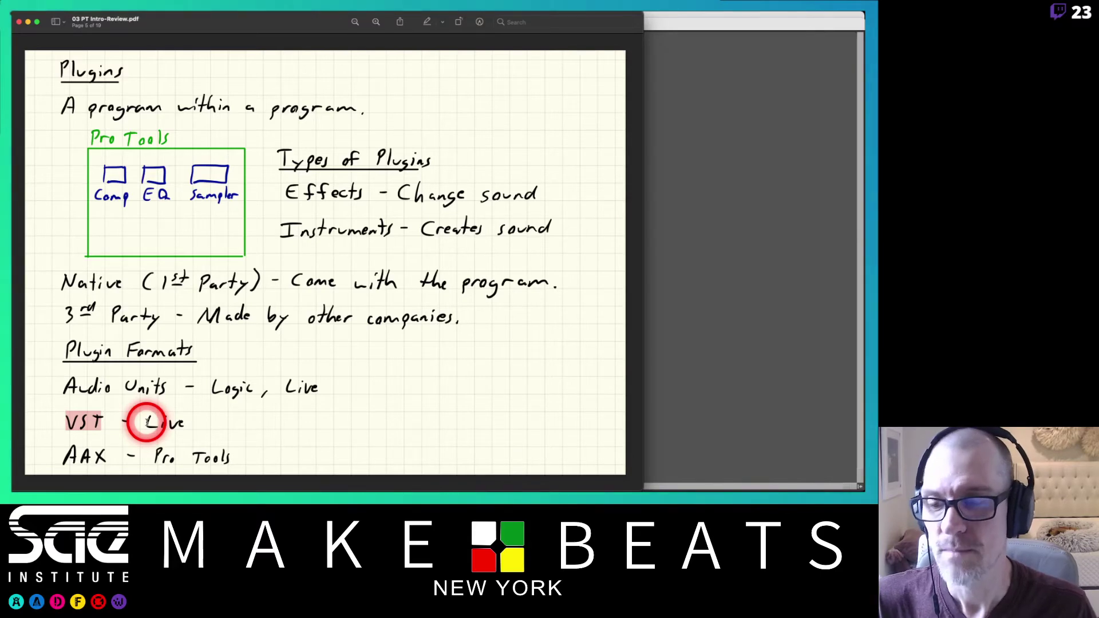
{"action": "left_click", "coordinate": [86, 456]}
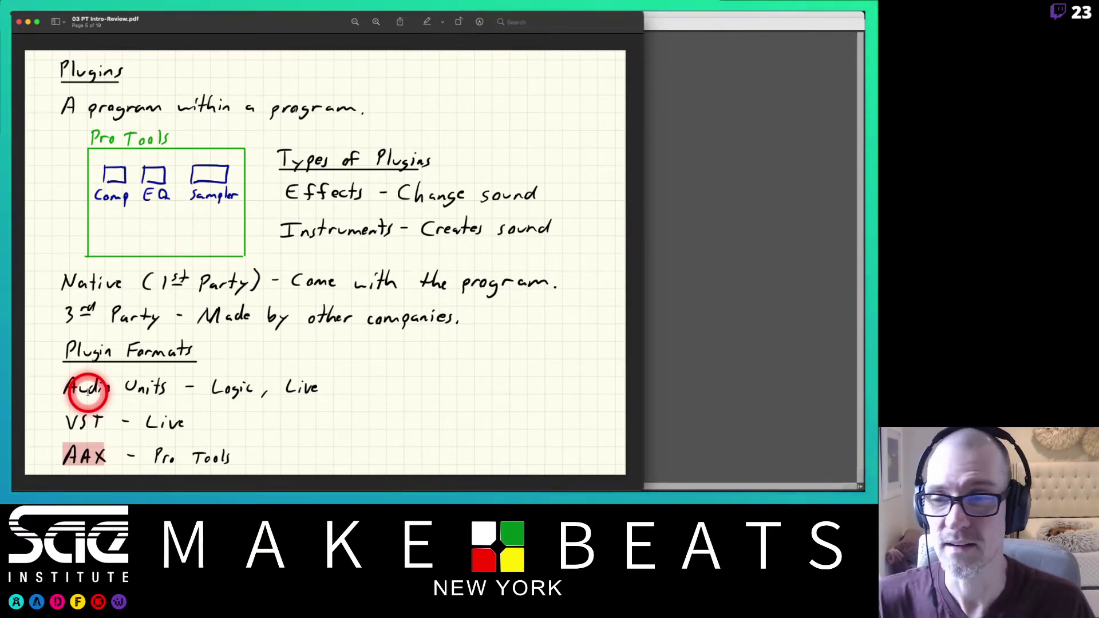
- Switch to Pro Tools, hide the Audio Stereo, Aux Mono and Aux Stereo tracks, and clear the selection of the visible tracks
{"action": "left_click", "coordinate": [735, 254]}
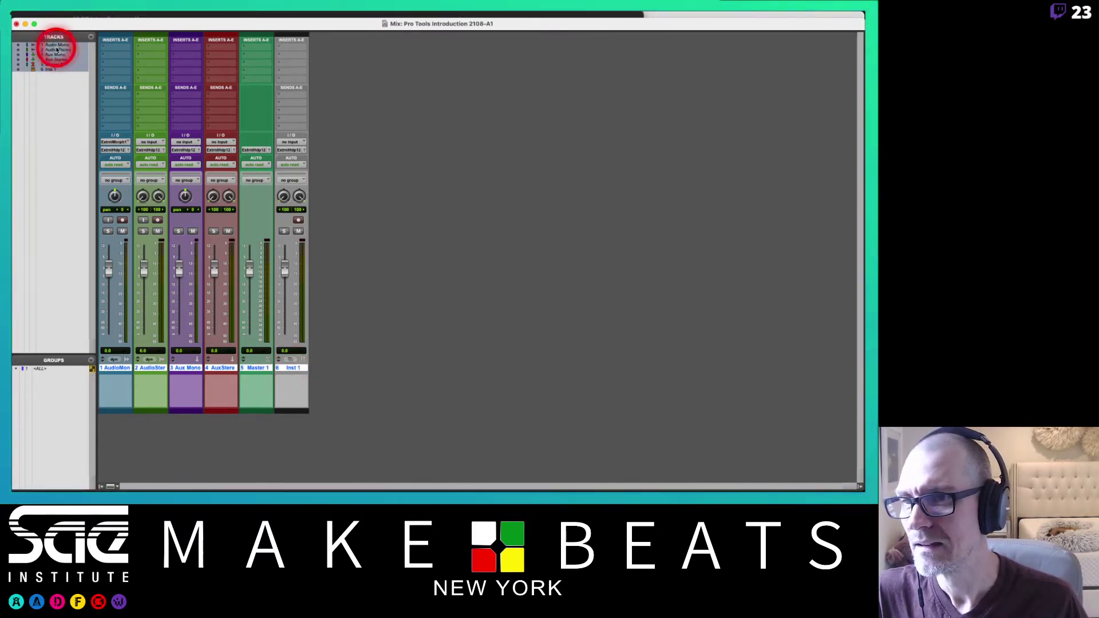
{"action": "left_click", "coordinate": [20, 53]}
{"action": "left_click_drag", "start_coordinate": [18, 59], "coordinate": [18, 50]}
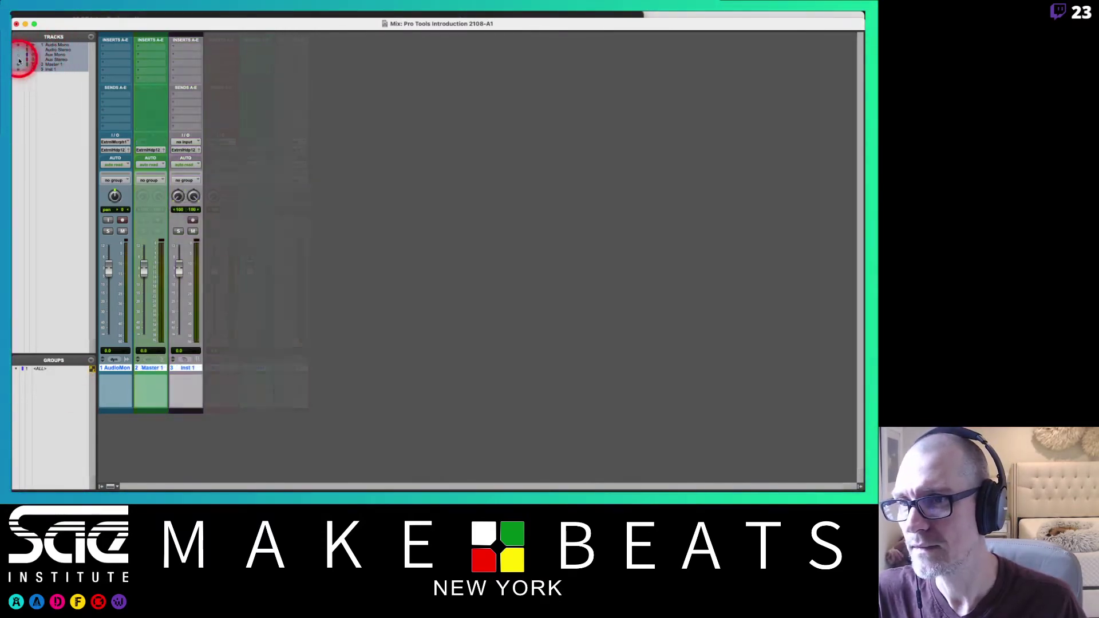
{"action": "left_click", "coordinate": [189, 369]}
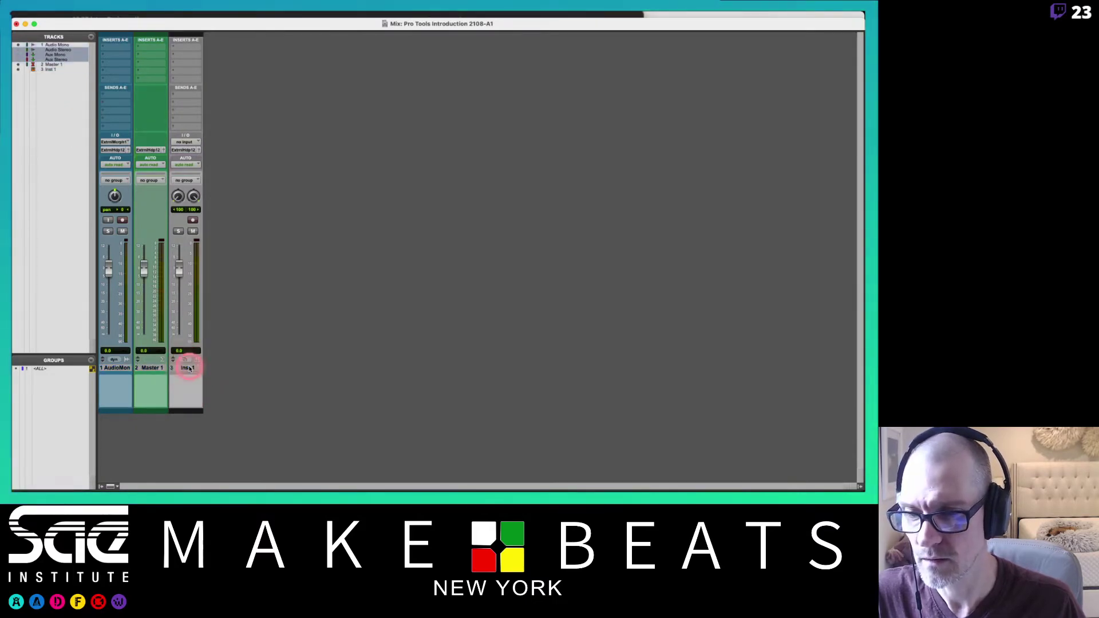
- Move the Inst 1 channel strip between Audio Mono and Master 1 in the Mix window
{"action": "left_click_drag", "start_coordinate": [190, 369], "coordinate": [139, 373]}
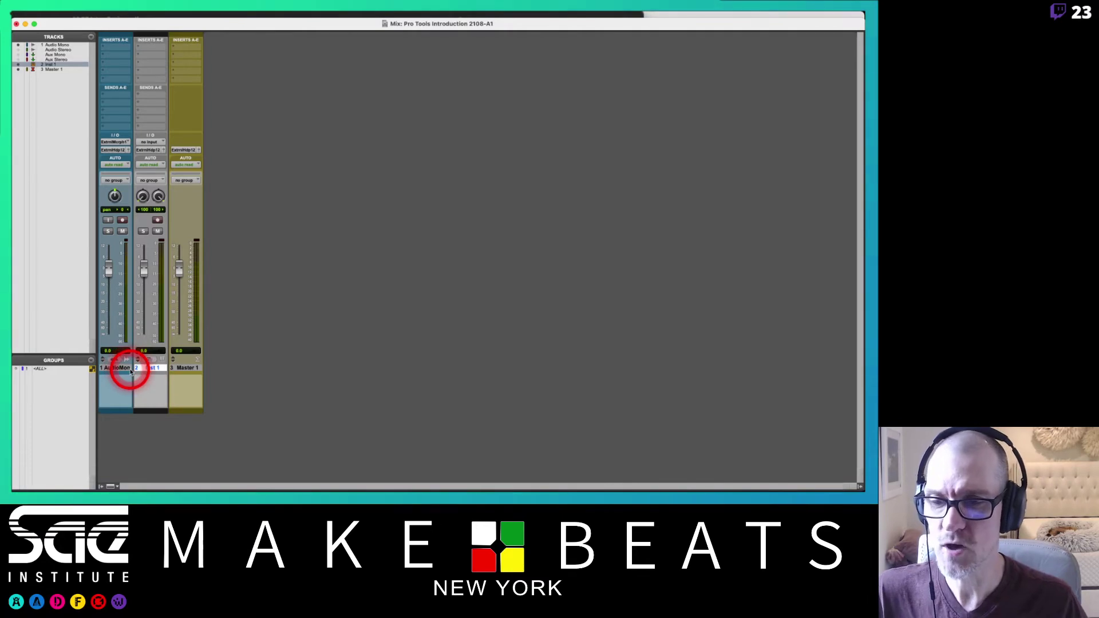
{"action": "left_click", "coordinate": [151, 367]}
{"action": "left_click", "coordinate": [190, 368]}
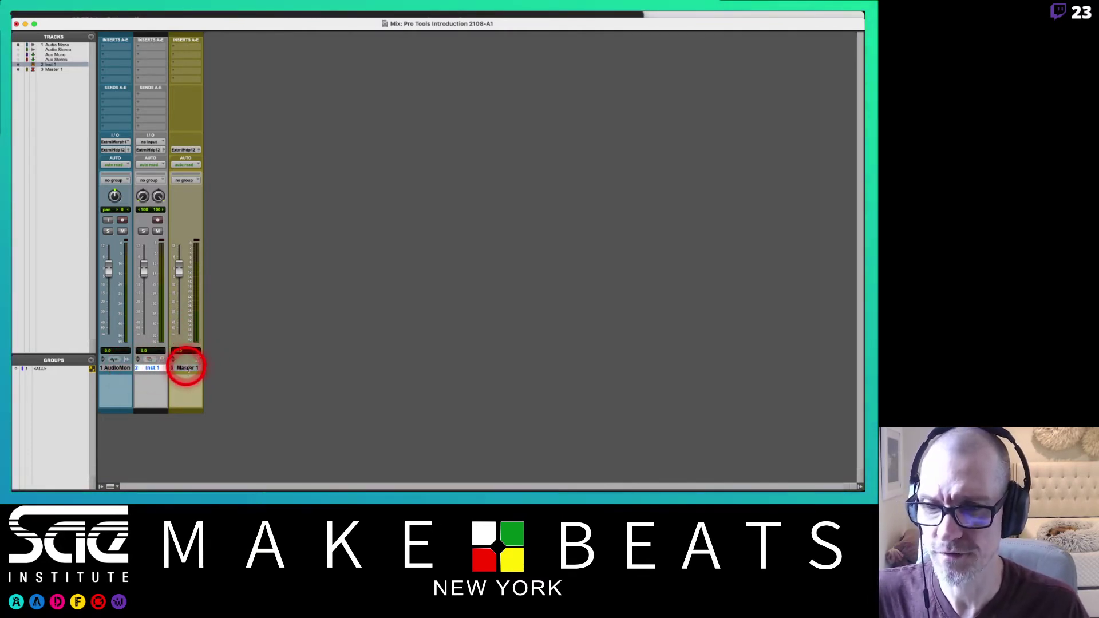
{"action": "left_click", "coordinate": [188, 339]}
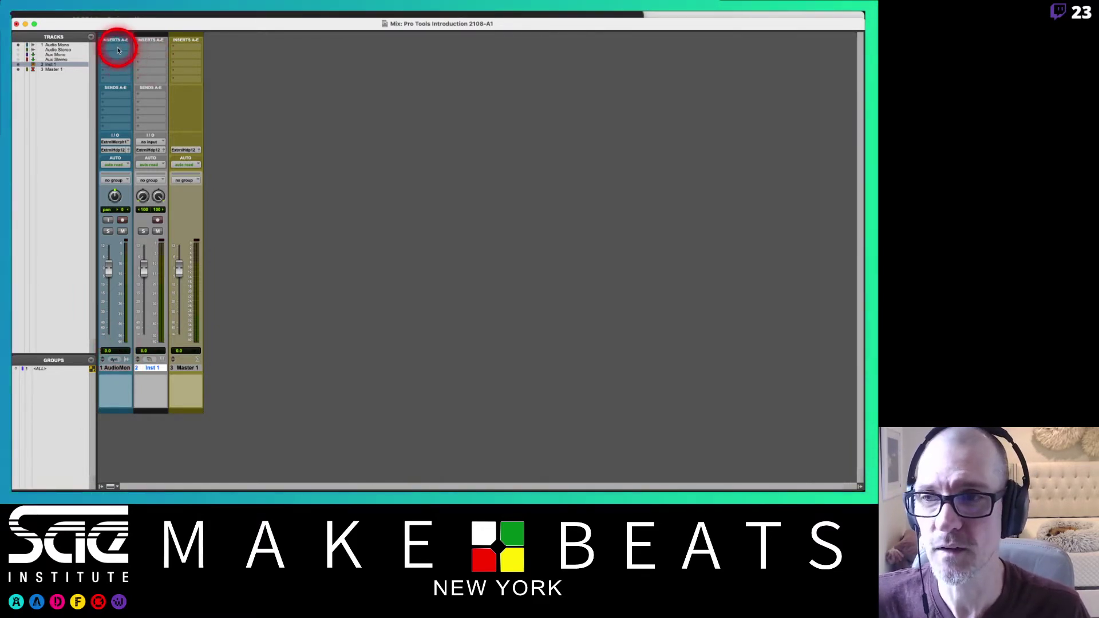
- Switch to the Edit window and set the Audio Mono track's height to medium
{"action": "key", "text": "super+equal"}
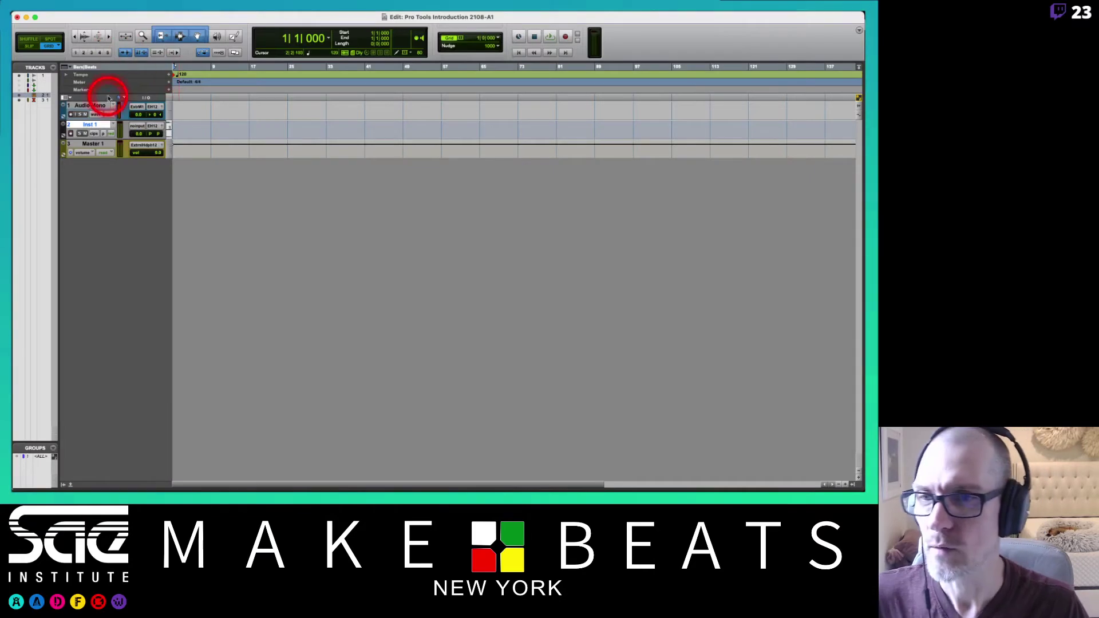
{"action": "left_click", "coordinate": [170, 110]}
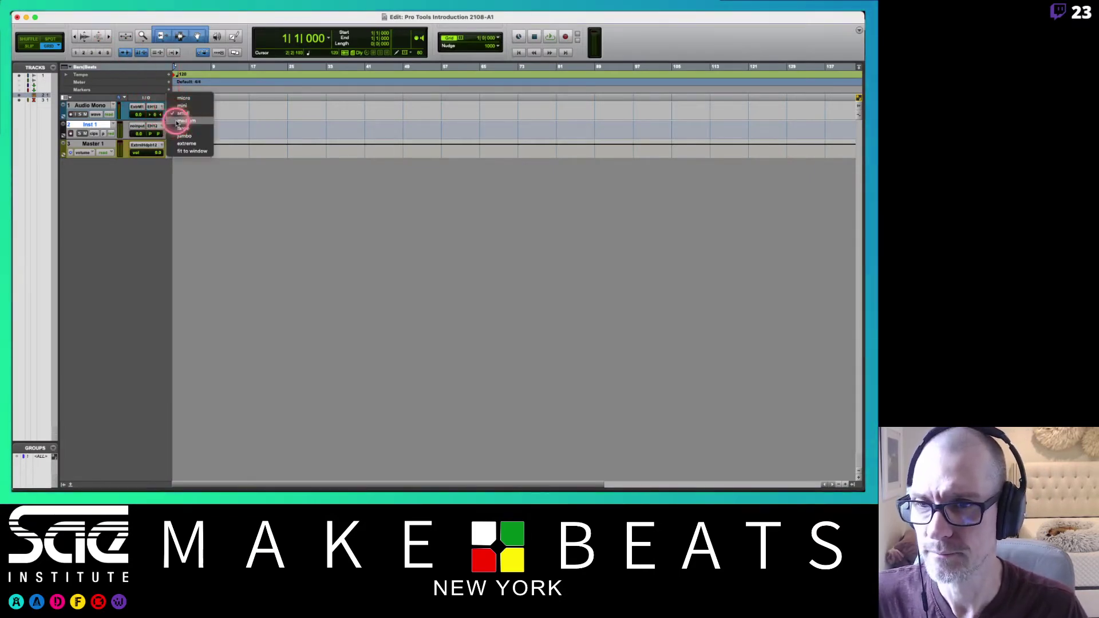
{"action": "left_click", "coordinate": [177, 116]}
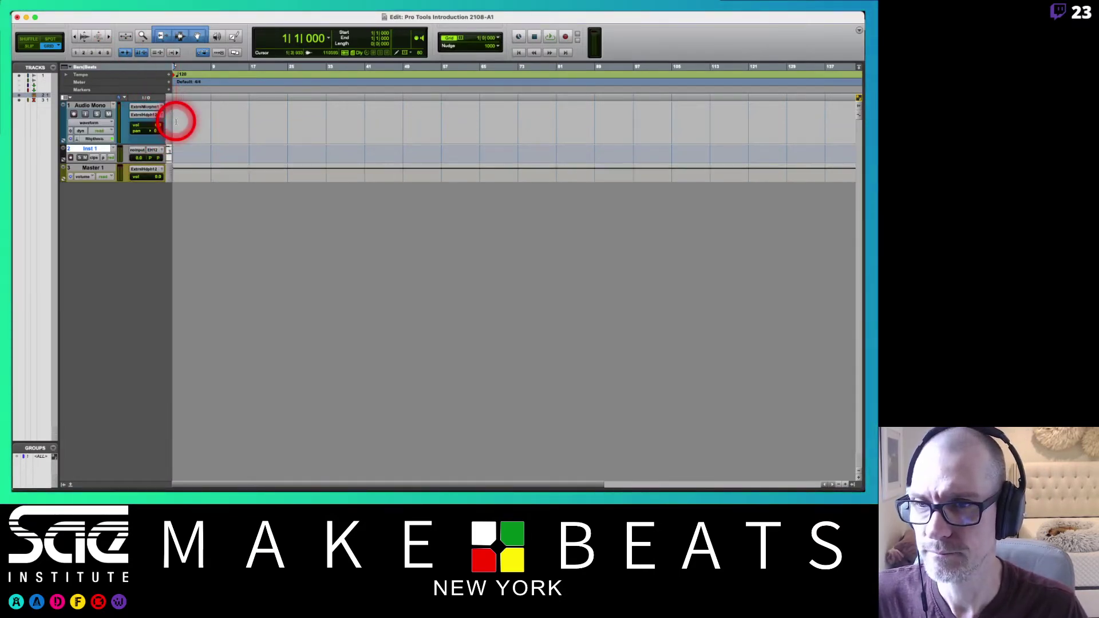
- Turn on input monitoring, record-enable the Audio Mono track, and record a take of nearly three bars from the session start
{"action": "left_click", "coordinate": [85, 114]}
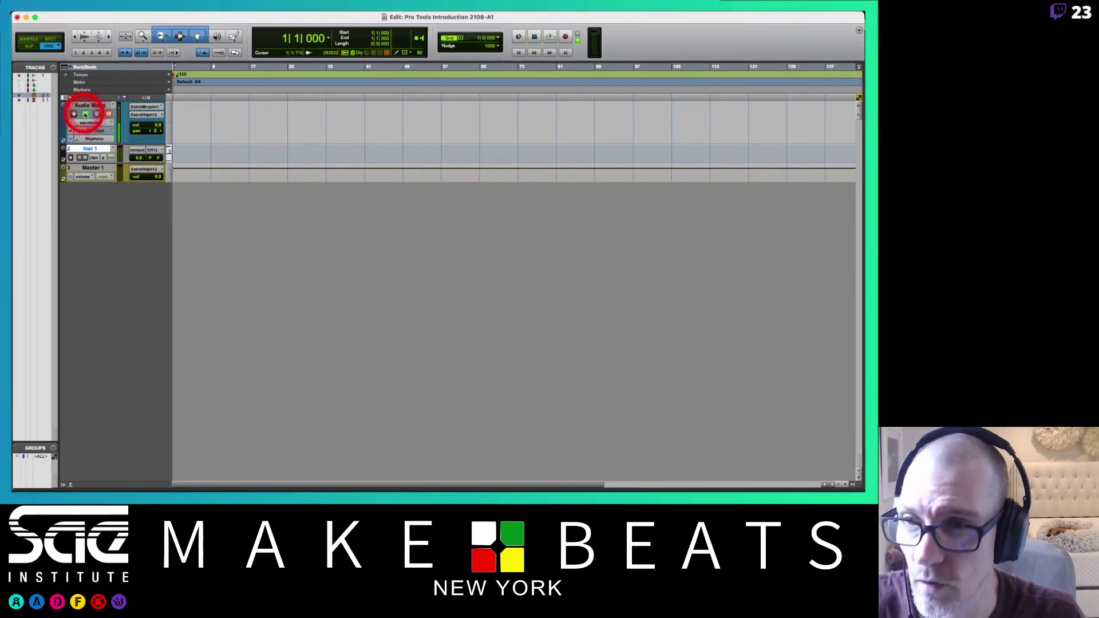
{"action": "left_click", "coordinate": [74, 114]}
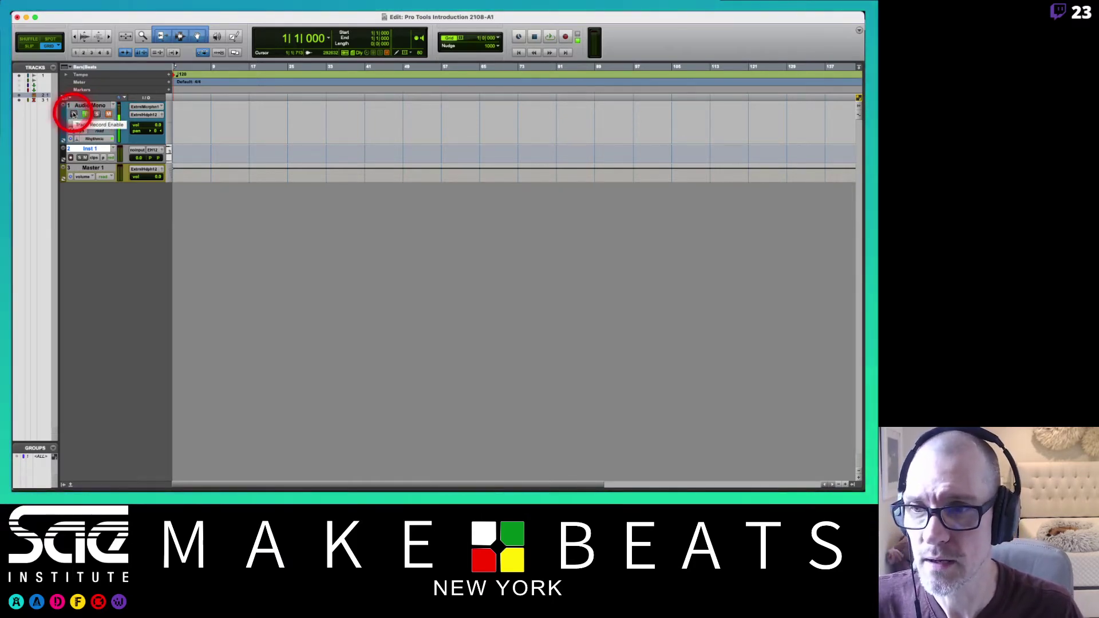
{"action": "left_click", "coordinate": [73, 113]}
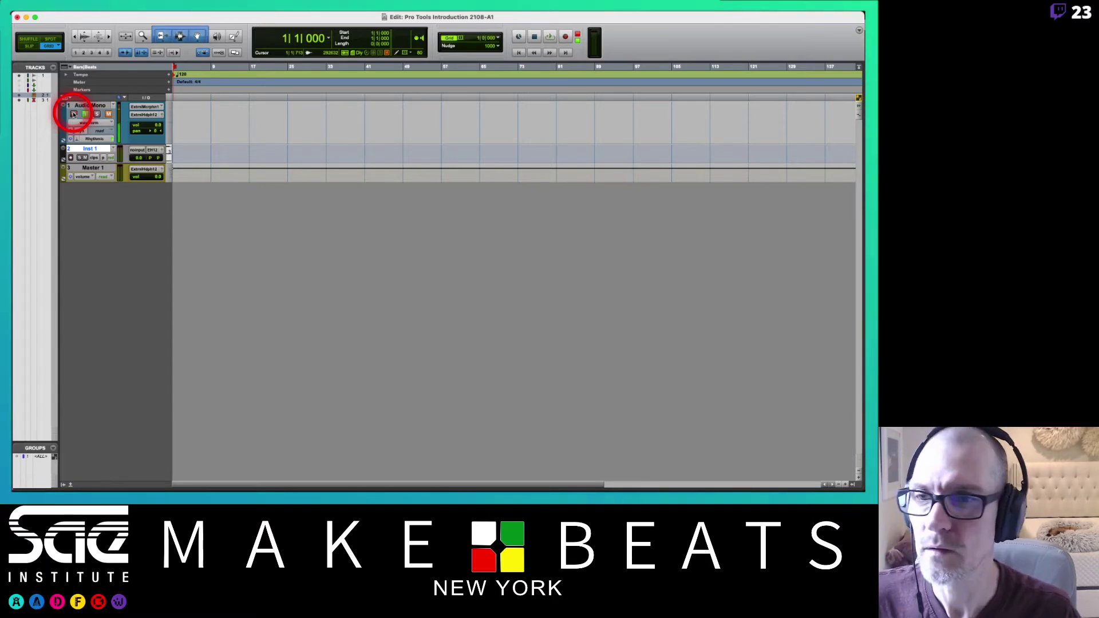
{"action": "key", "text": "super+space"}
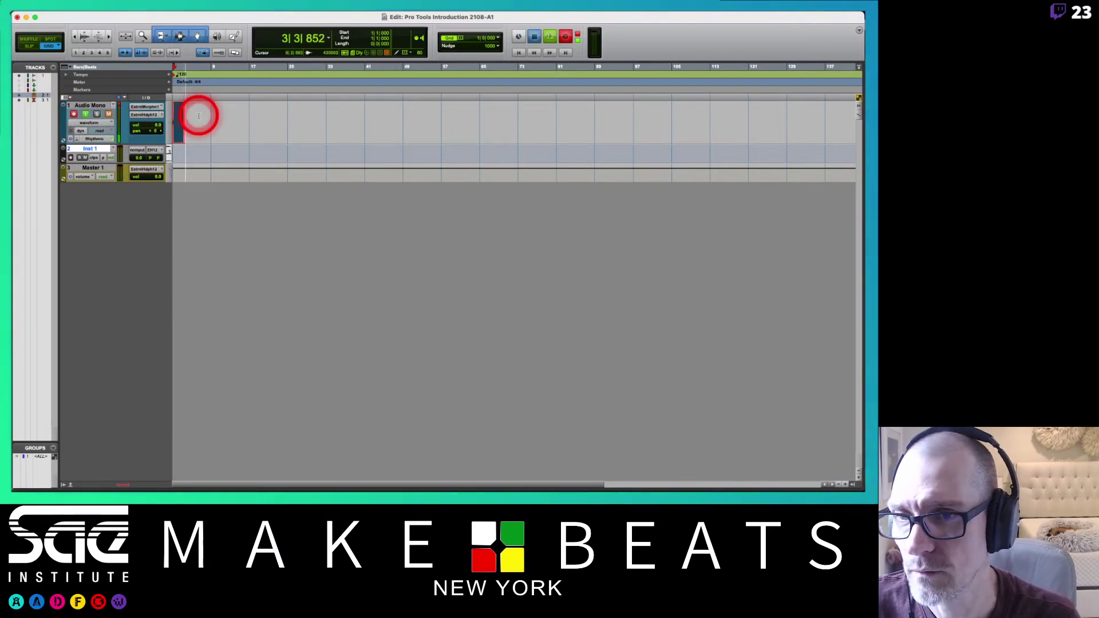
{"action": "key", "text": "space"}
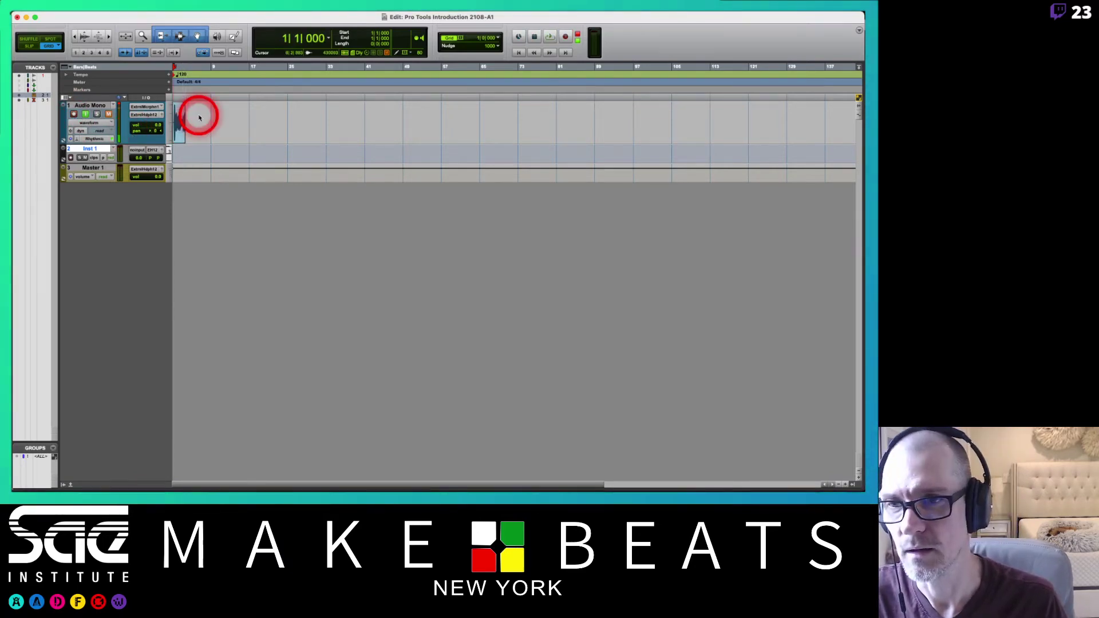
- Set the Audio Mono track's height to large and zoom in horizontally on the recorded clip
{"action": "left_click", "coordinate": [168, 117]}
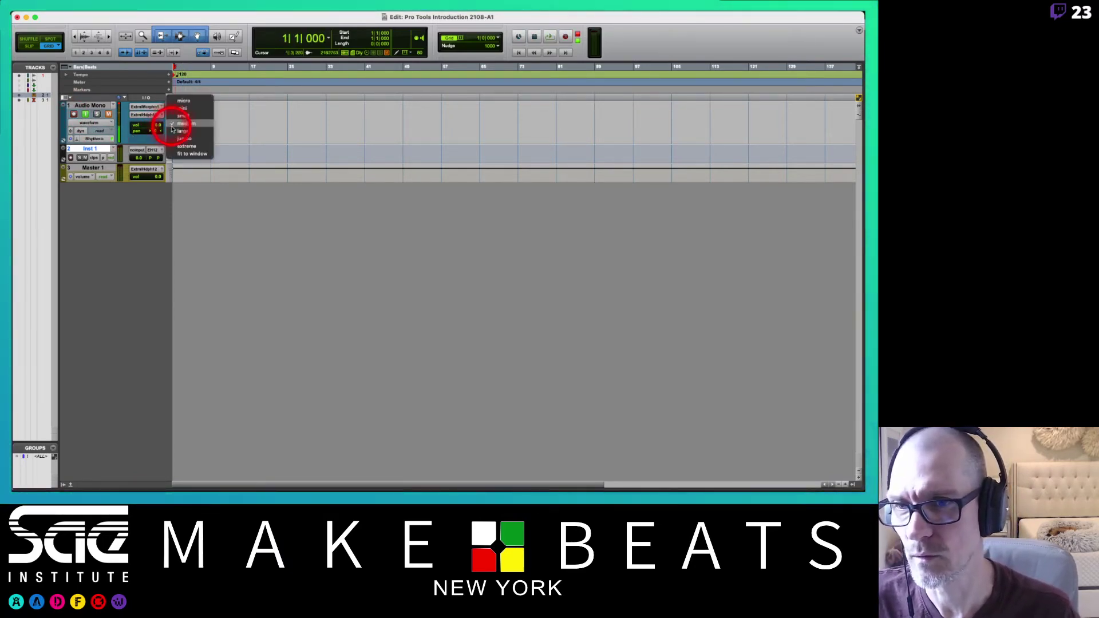
{"action": "left_click", "coordinate": [173, 131]}
{"action": "key", "text": "super+bracketright"}
{"action": "key", "text": "super+bracketright"}
{"action": "key", "text": "super+bracketright"}
{"action": "key", "text": "super+bracketright"}
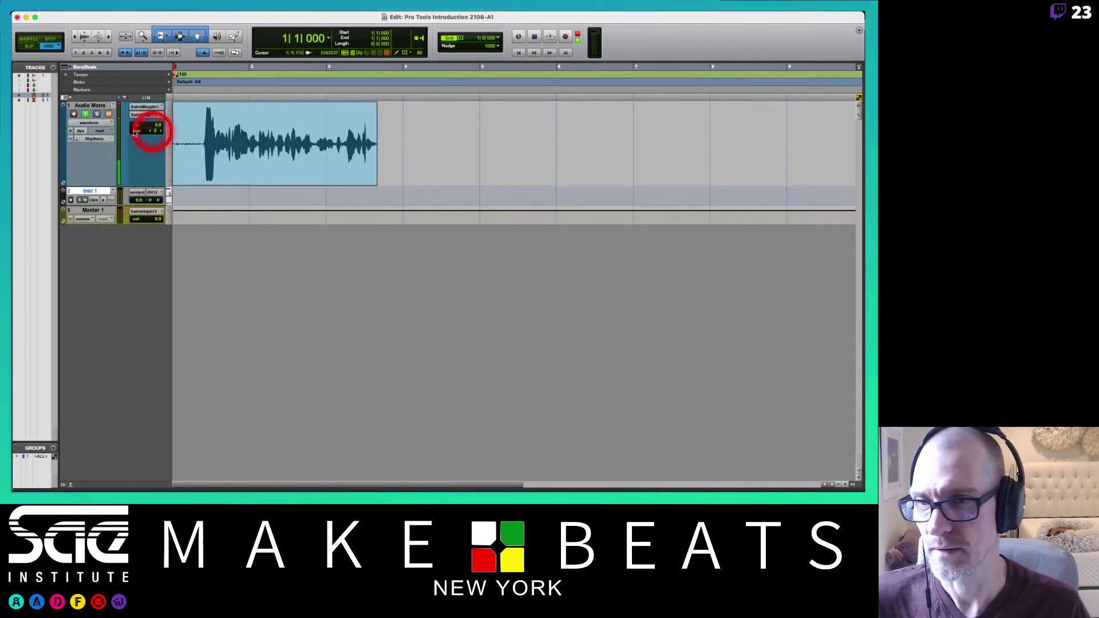
- Turn off input monitoring and mute on the Audio Mono track, and play back the recording briefly
{"action": "left_click", "coordinate": [84, 115]}
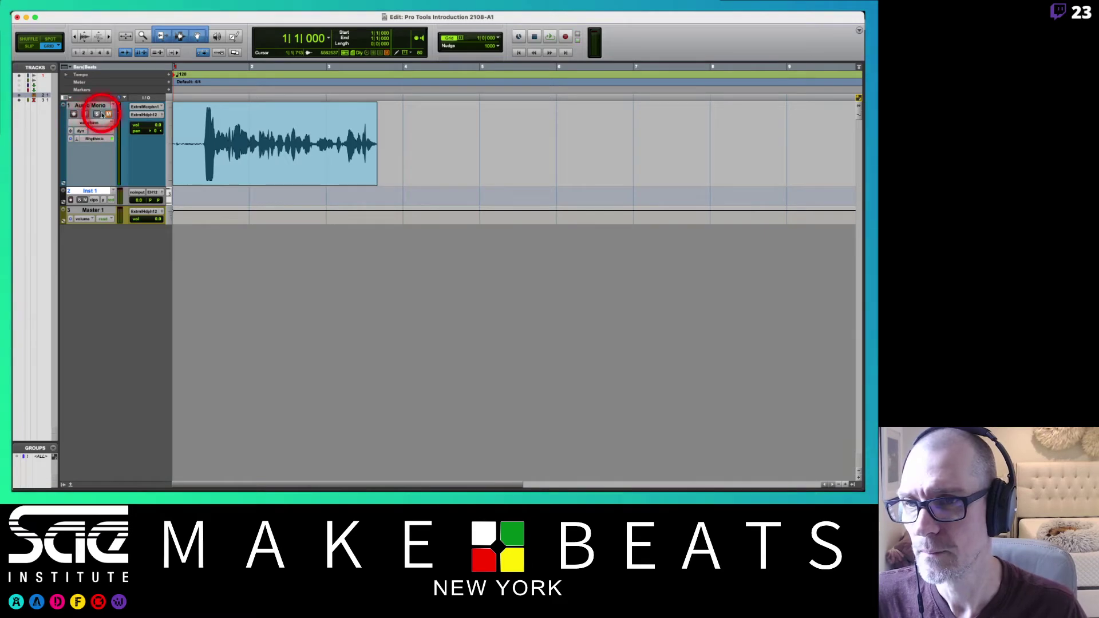
{"action": "left_click", "coordinate": [108, 114]}
{"action": "key", "text": "space"}
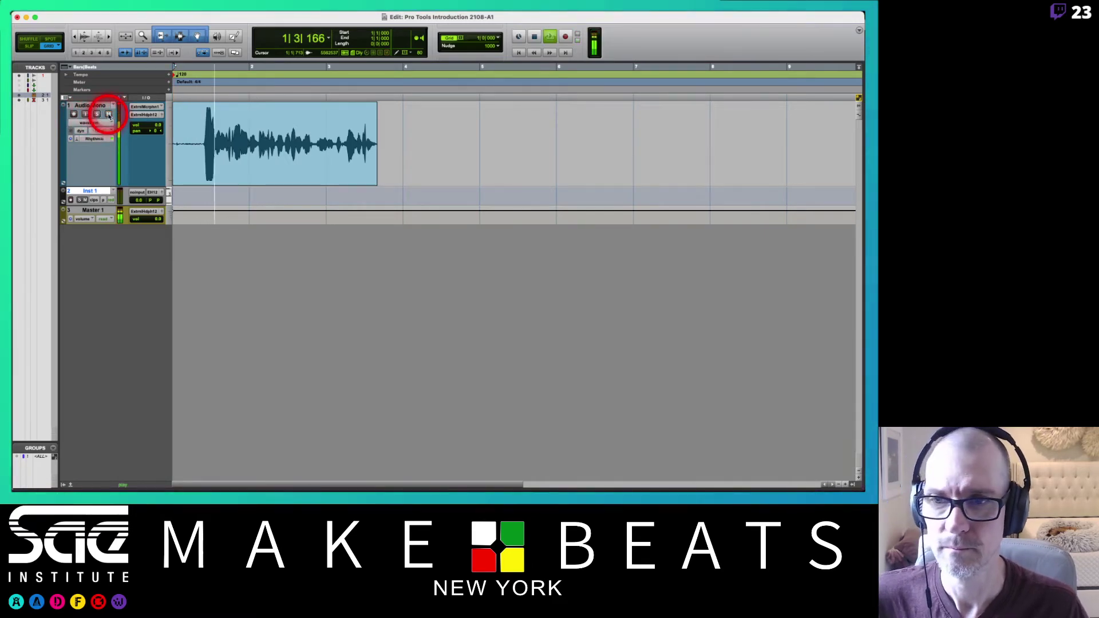
{"action": "key", "text": "space"}
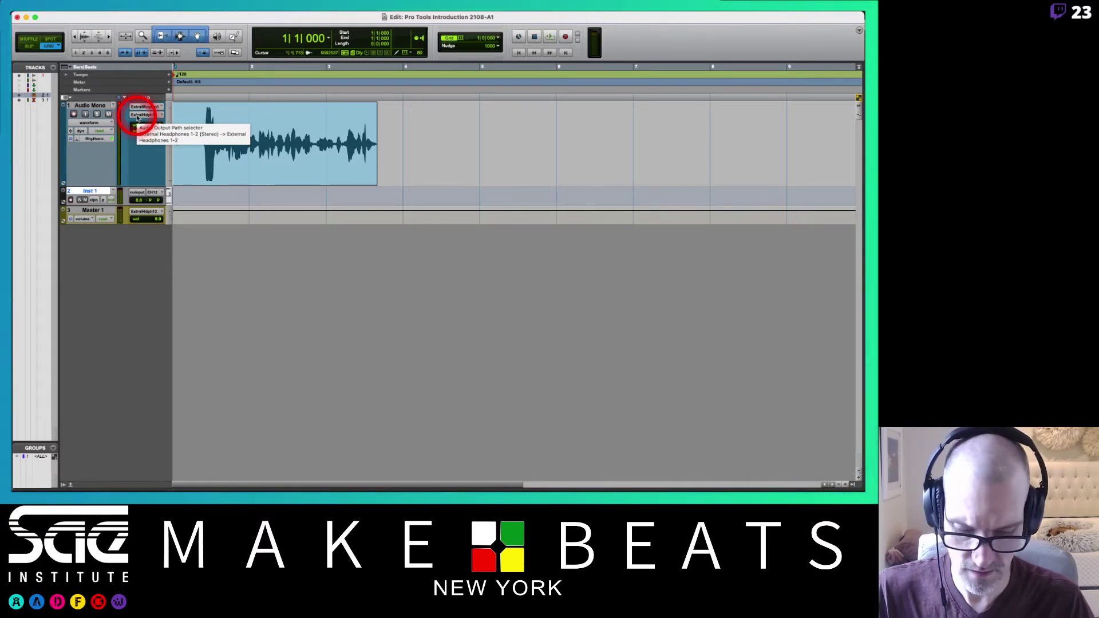
- Check the Playback Engine settings and play the start of the recording
{"action": "left_click", "coordinate": [275, 16]}
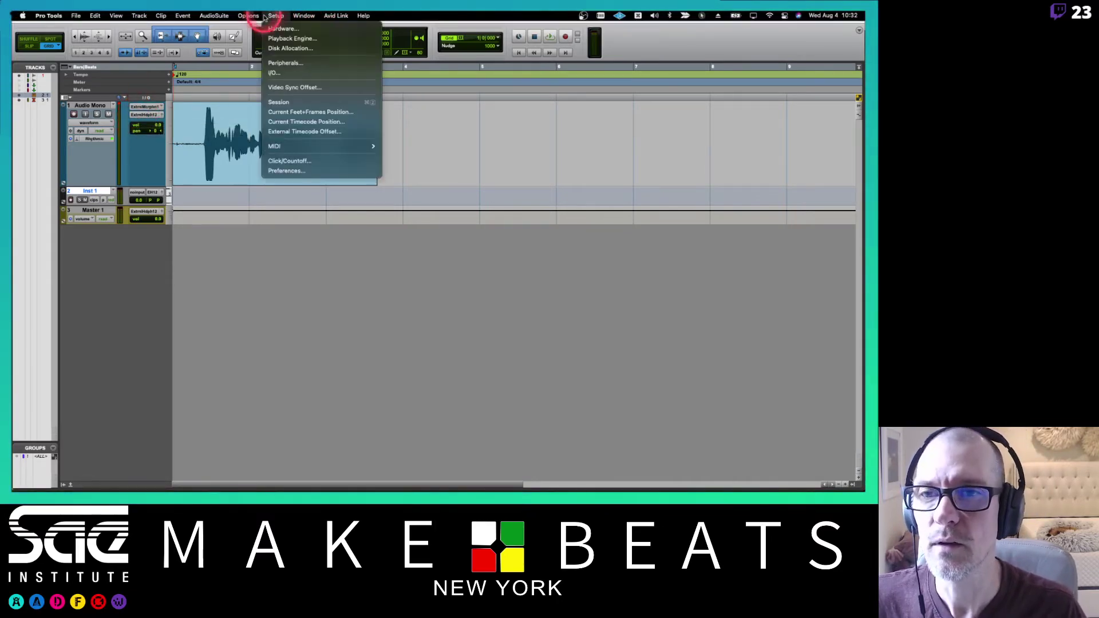
{"action": "left_click", "coordinate": [289, 38]}
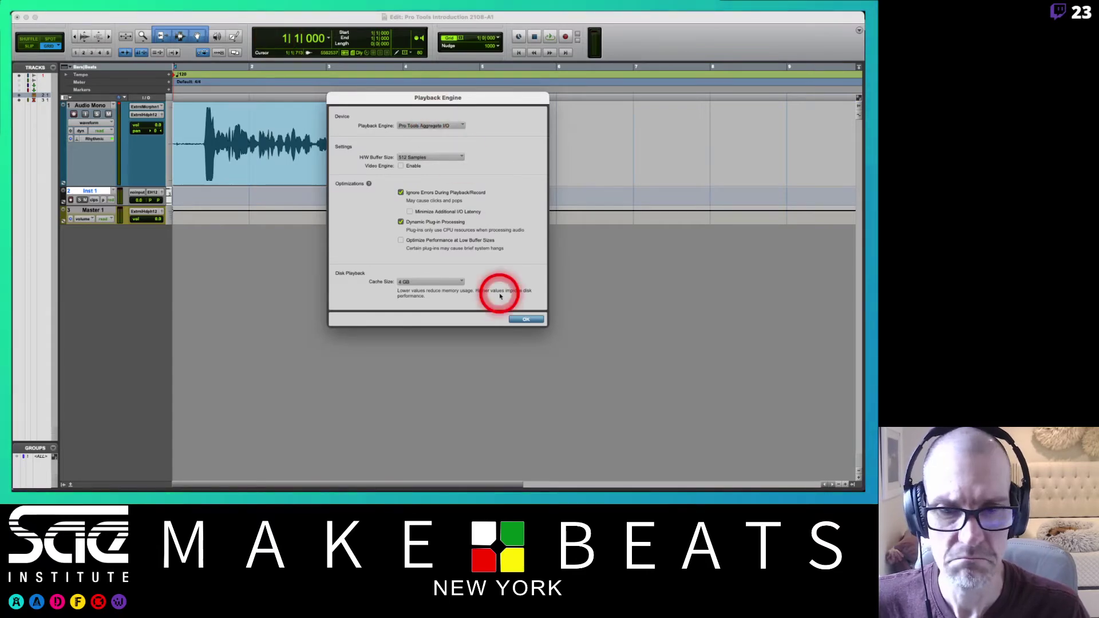
{"action": "left_click", "coordinate": [523, 318]}
{"action": "mouse_move", "coordinate": [12, 316]}
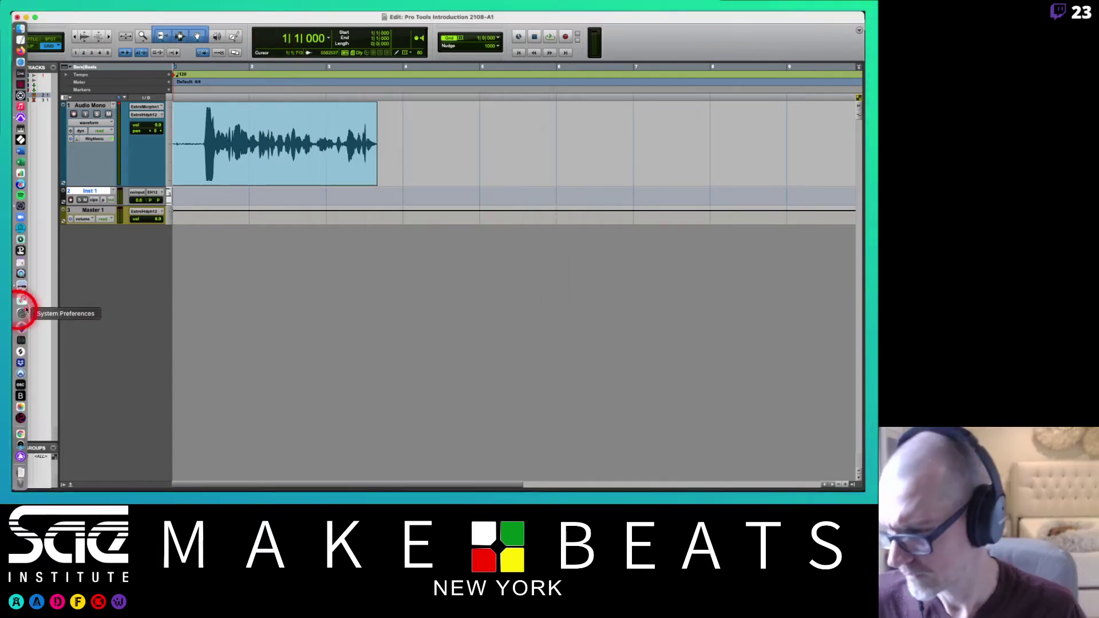
{"action": "key", "text": "space"}
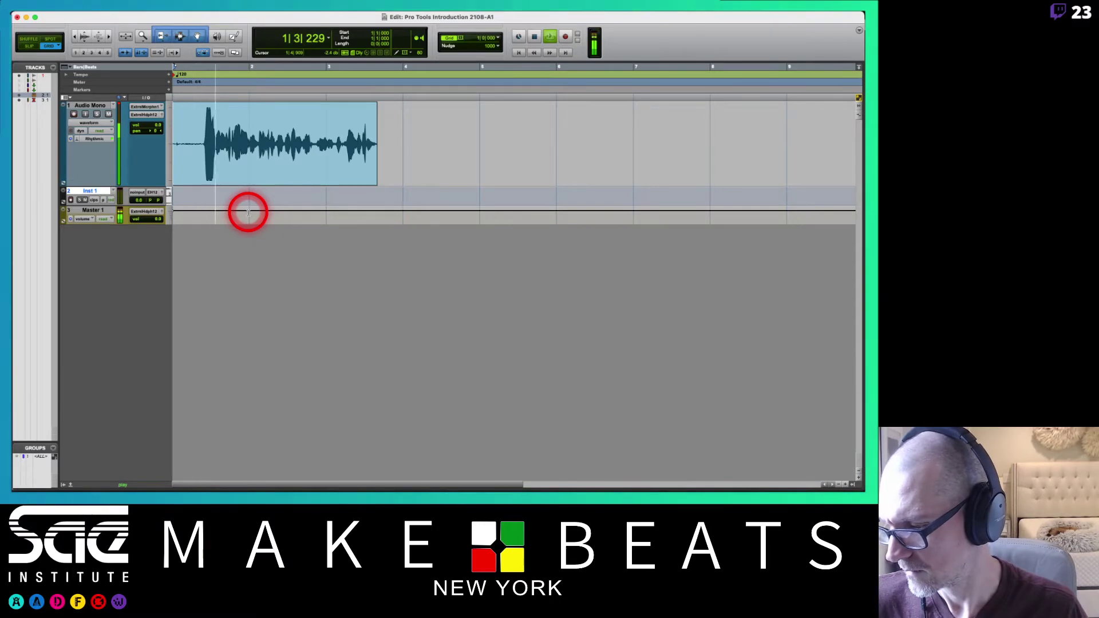
{"action": "key", "text": "space"}
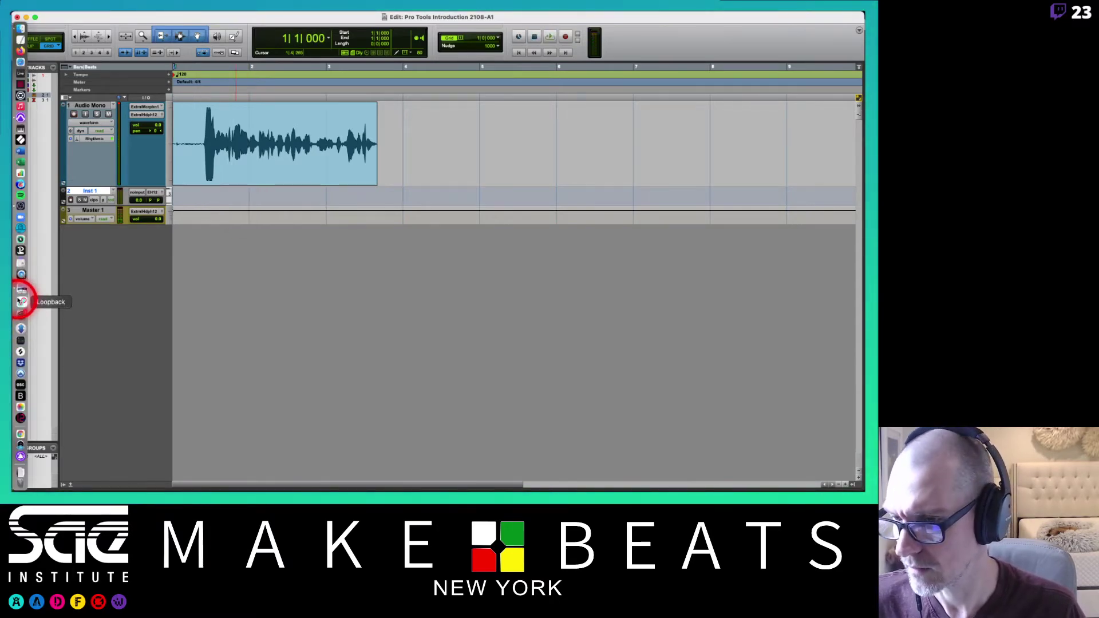
- Switch to Loopback, check the External Headphones monitor of the Education Setup device, and return to Pro Tools
{"action": "left_click", "coordinate": [21, 292]}
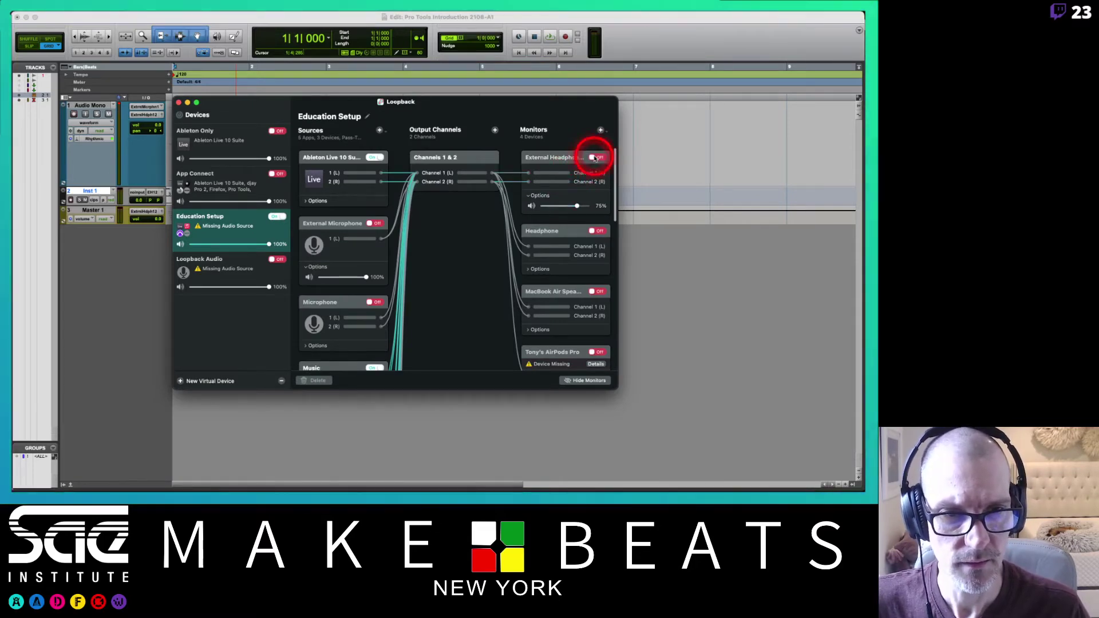
{"action": "left_click", "coordinate": [423, 107]}
{"action": "left_click", "coordinate": [369, 33]}
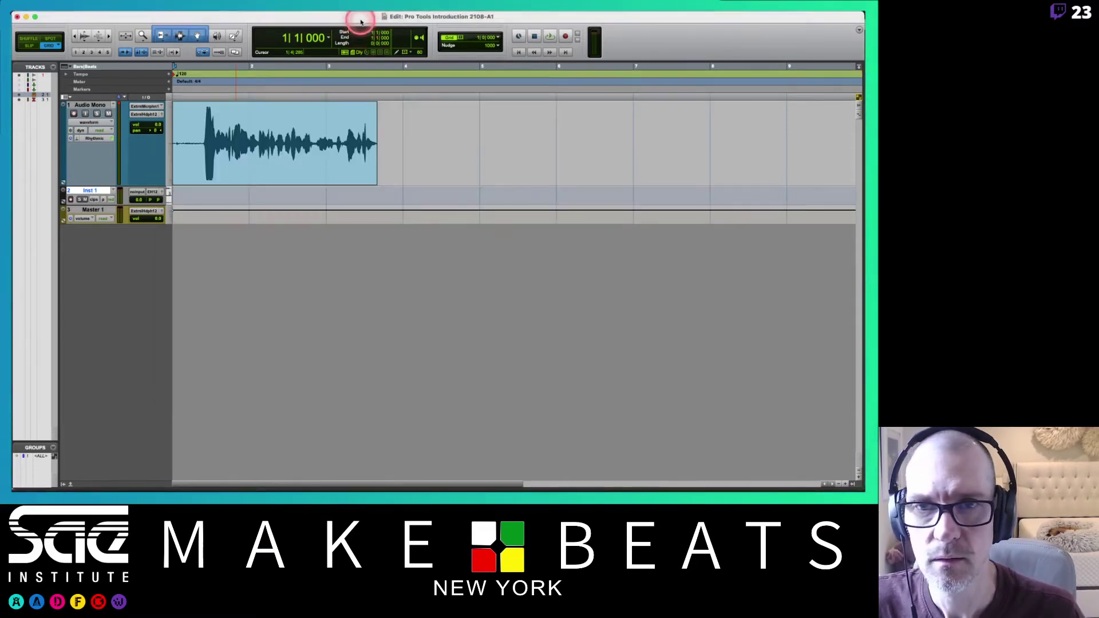
- Play the recording and lower the Audio Mono track's volume during playback
{"action": "key", "text": "space"}
{"action": "left_click", "coordinate": [370, 65]}
{"action": "left_click_drag", "start_coordinate": [143, 133], "coordinate": [152, 123]}
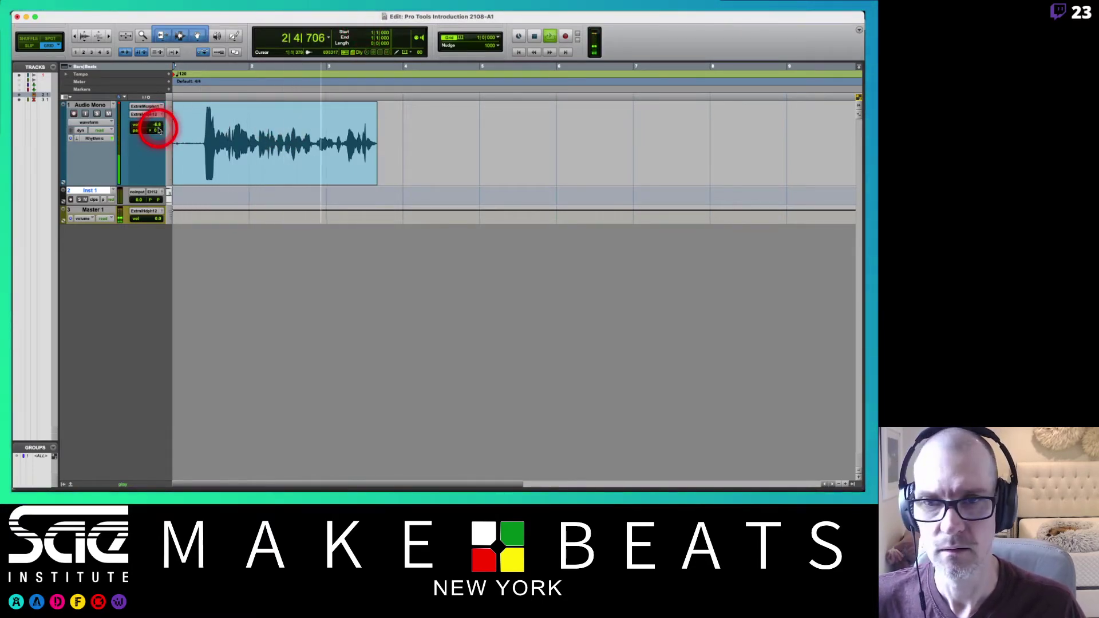
{"action": "left_click", "coordinate": [281, 131]}
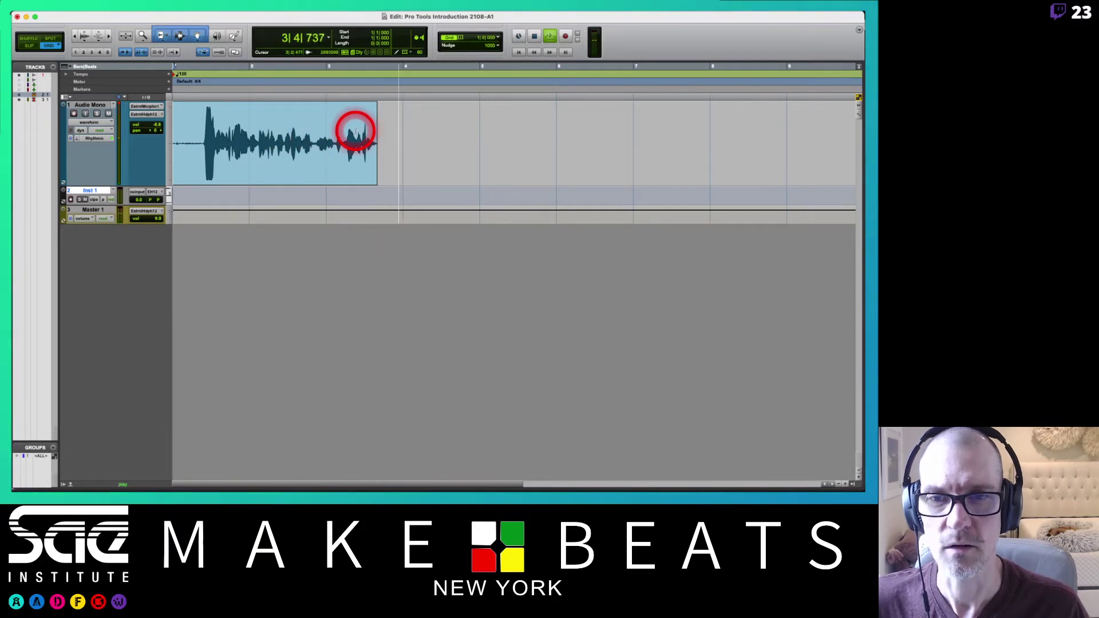
{"action": "key", "text": "space"}
- Trim the recorded clip's end and its silent beginning, and align the clip with the session start
{"action": "left_click_drag", "start_coordinate": [373, 128], "coordinate": [340, 126]}
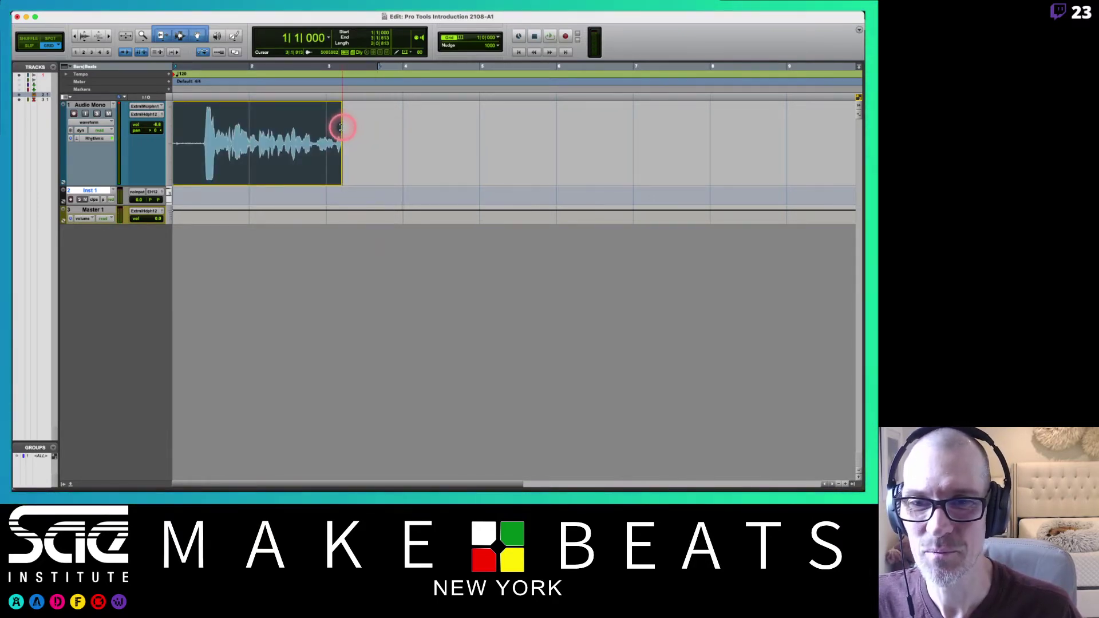
{"action": "key", "text": "space"}
{"action": "left_click", "coordinate": [142, 142]}
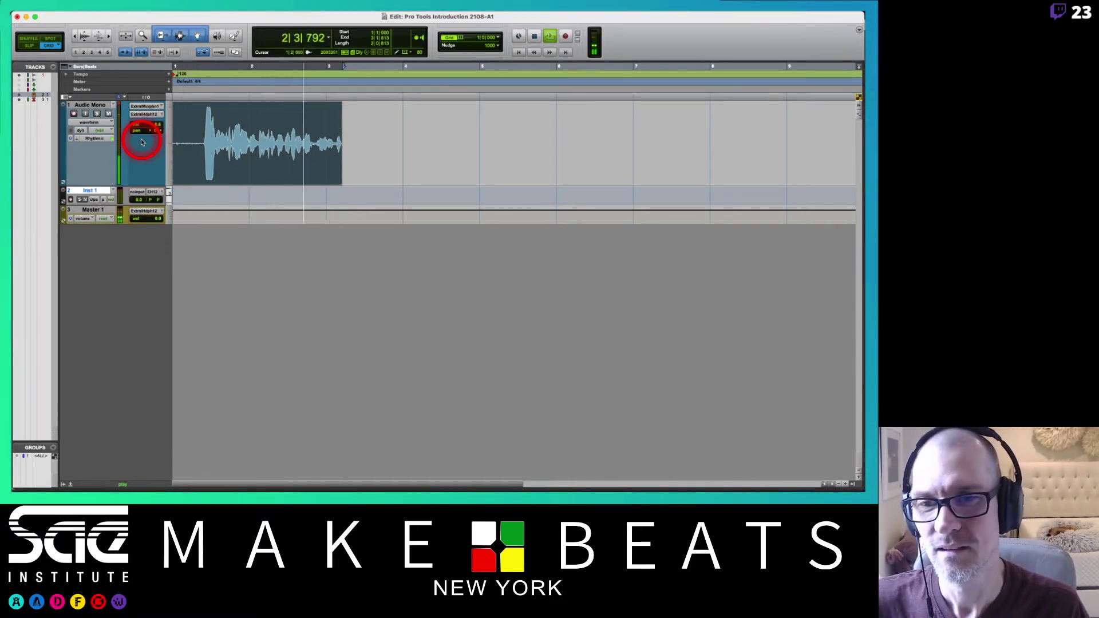
{"action": "key", "text": "space"}
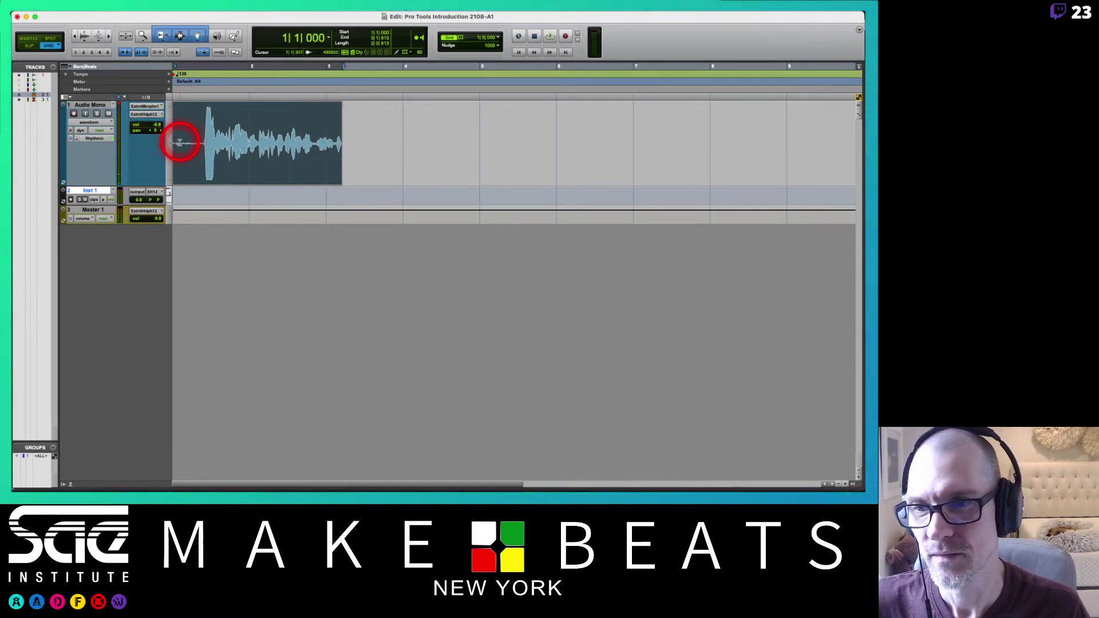
{"action": "left_click", "coordinate": [175, 142]}
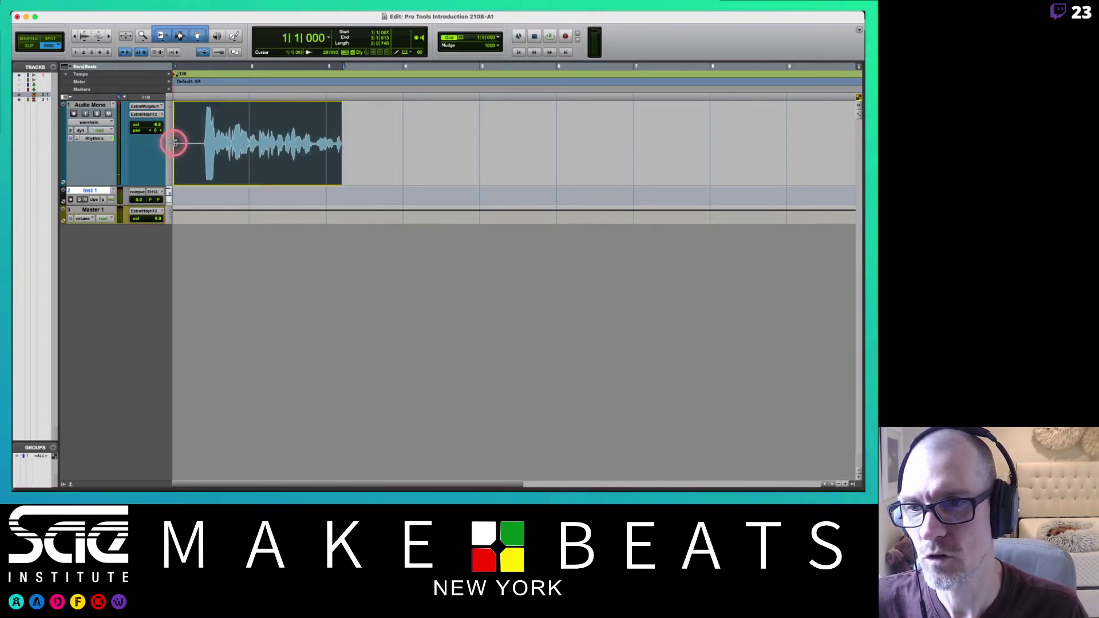
{"action": "left_click_drag", "start_coordinate": [176, 142], "coordinate": [172, 171]}
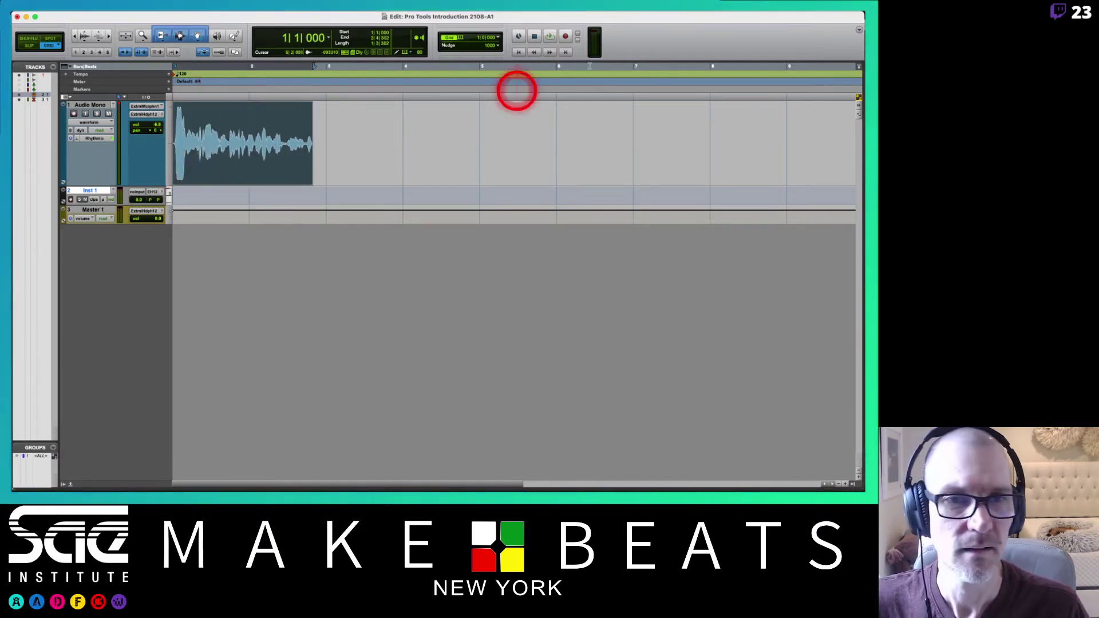
- Turn off loop playback, clear the clip selection, and play the trimmed clip briefly
{"action": "right_click", "coordinate": [550, 37]}
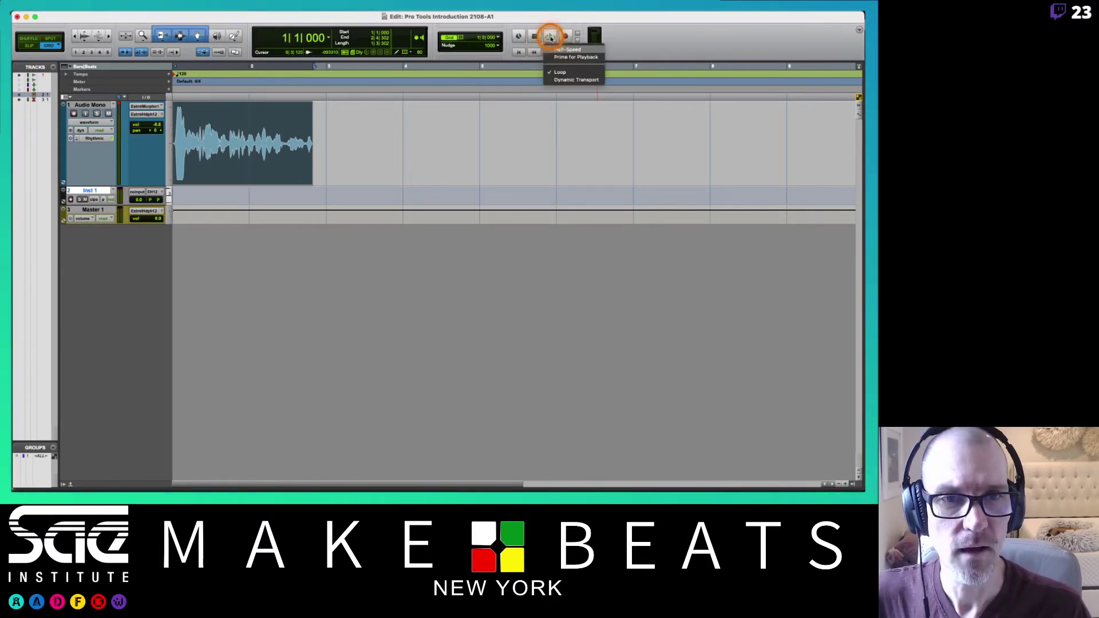
{"action": "left_click", "coordinate": [561, 74]}
{"action": "left_click", "coordinate": [238, 150]}
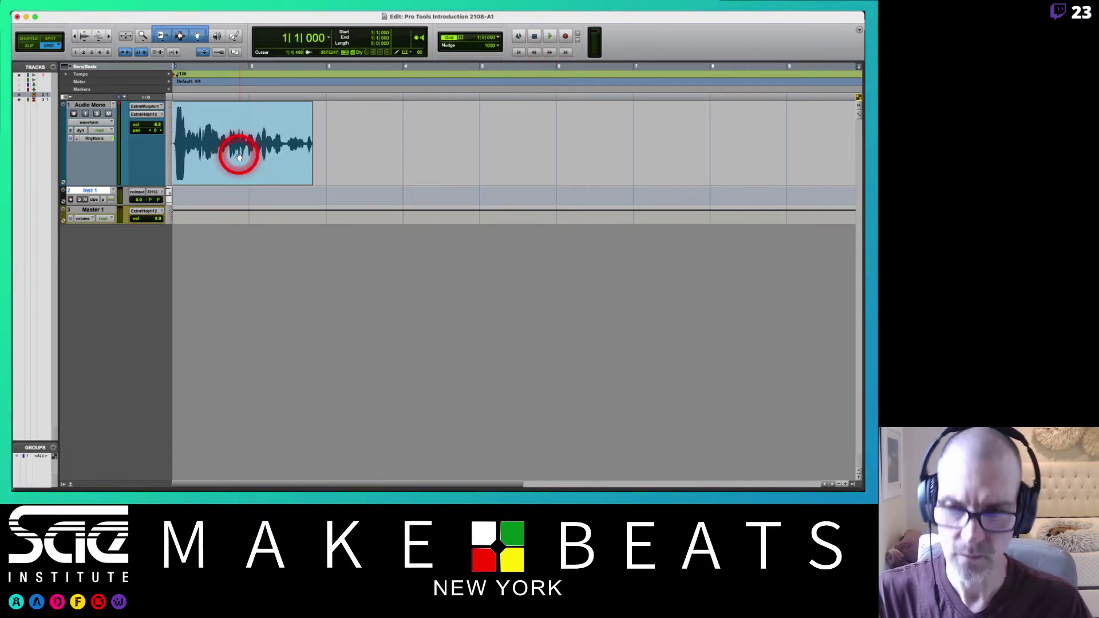
{"action": "key", "text": "space"}
{"action": "key", "text": "space"}
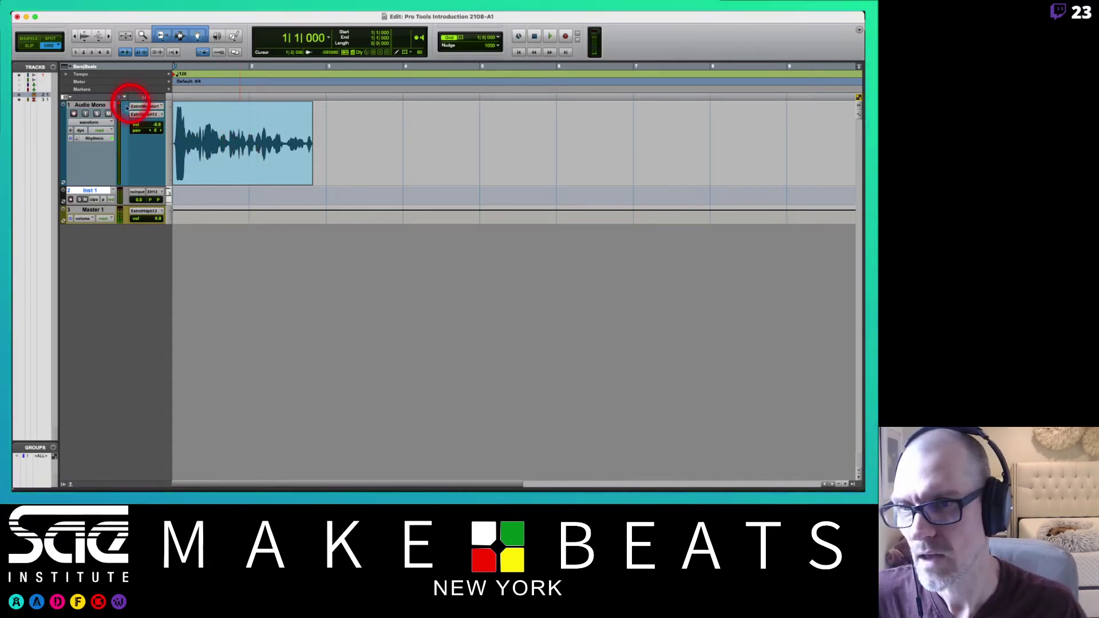
- Insert the AIR Distortion (mono) plug-in in Audio Mono's first insert slot in the Mix window and reposition its window
{"action": "key", "text": "super+equal"}
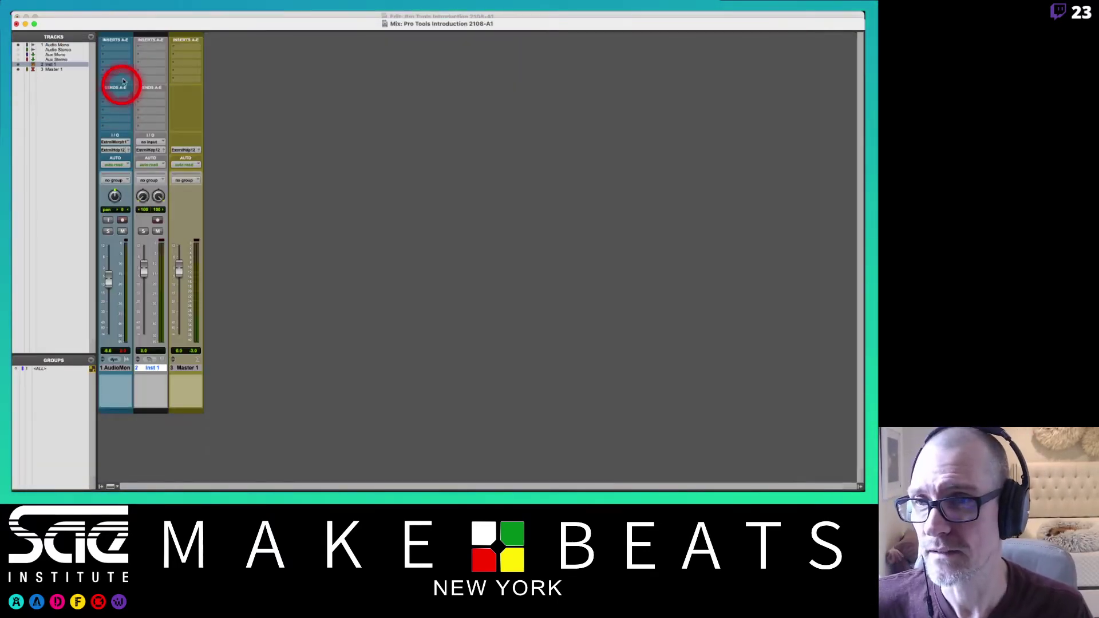
{"action": "left_click", "coordinate": [112, 44]}
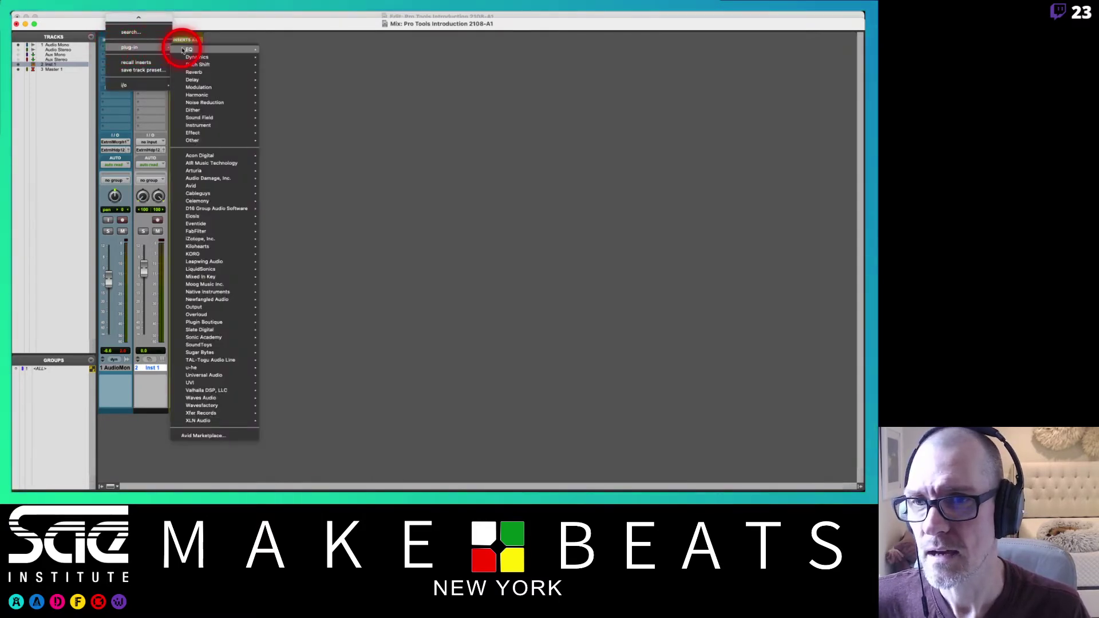
{"action": "mouse_move", "coordinate": [192, 49]}
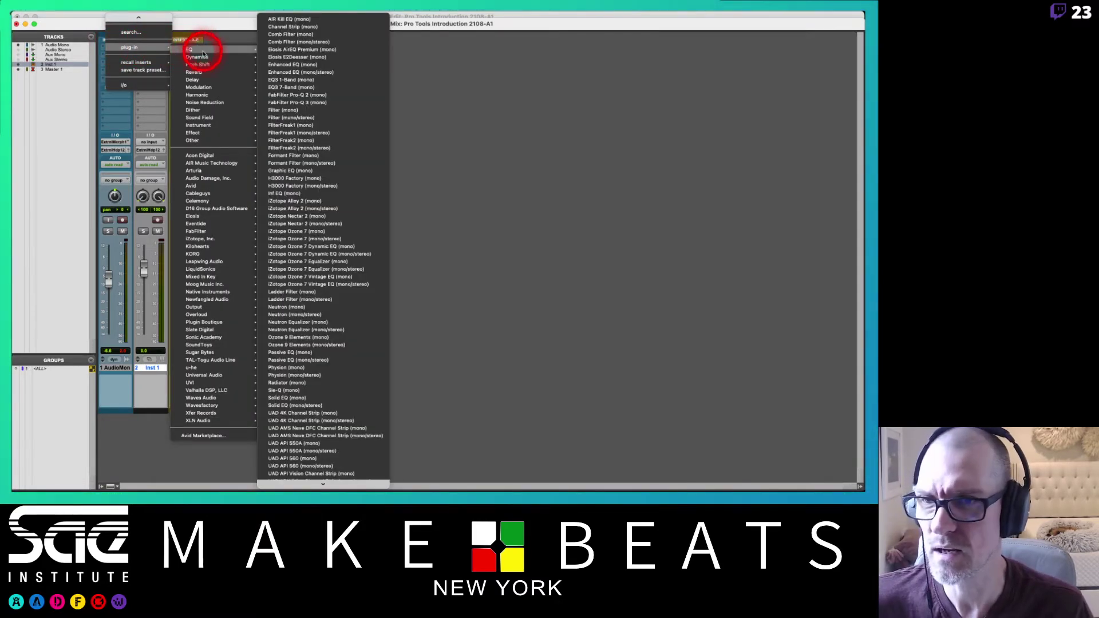
{"action": "mouse_move", "coordinate": [212, 96]}
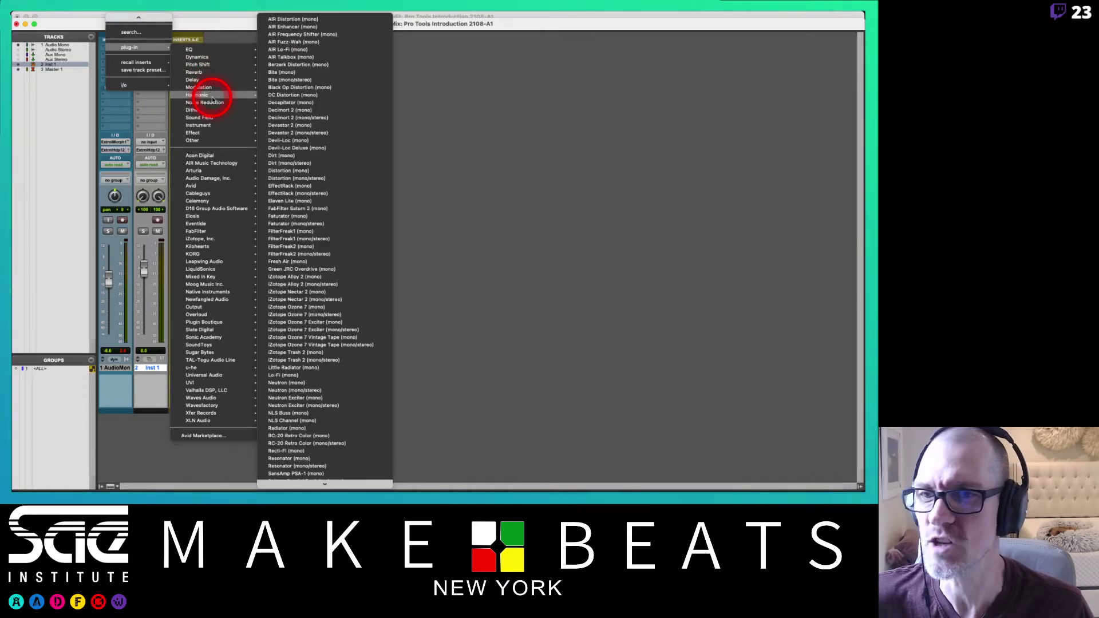
{"action": "left_click", "coordinate": [291, 19]}
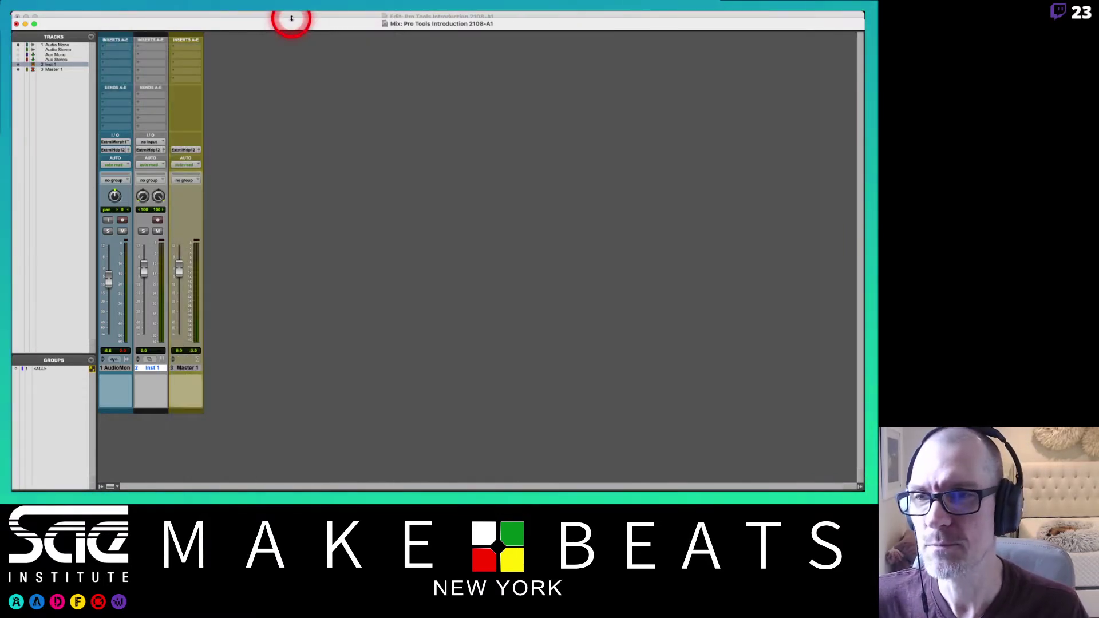
{"action": "left_click_drag", "start_coordinate": [305, 141], "coordinate": [352, 112]}
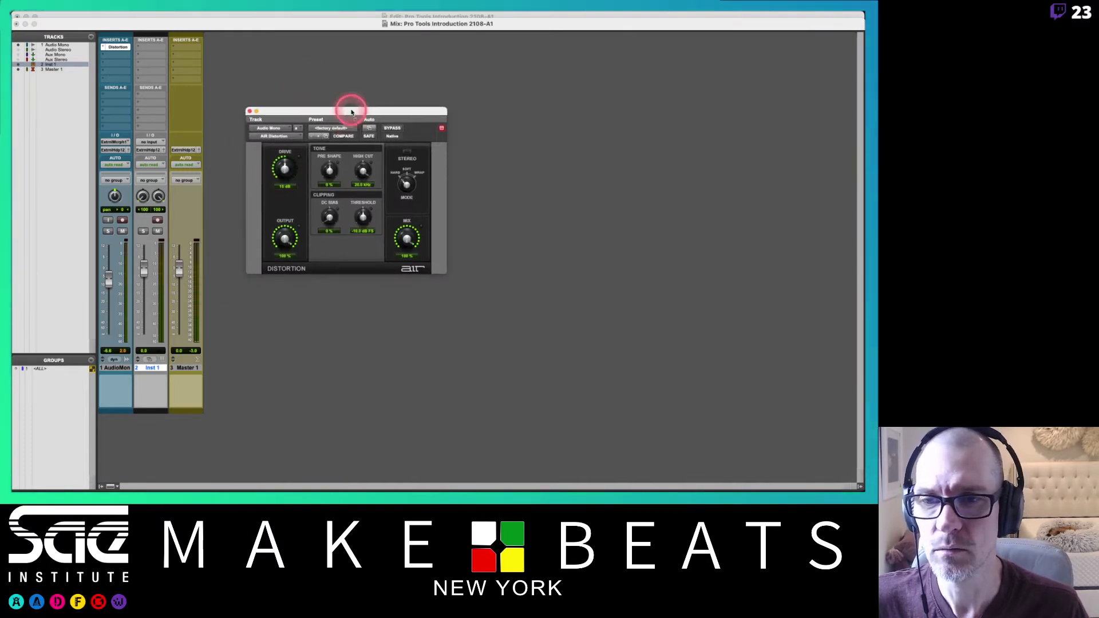
- Raise the Distortion plug-in's Drive to 22 dB and lower the Audio Mono fader to compensate
{"action": "left_click_drag", "start_coordinate": [285, 167], "coordinate": [282, 160]}
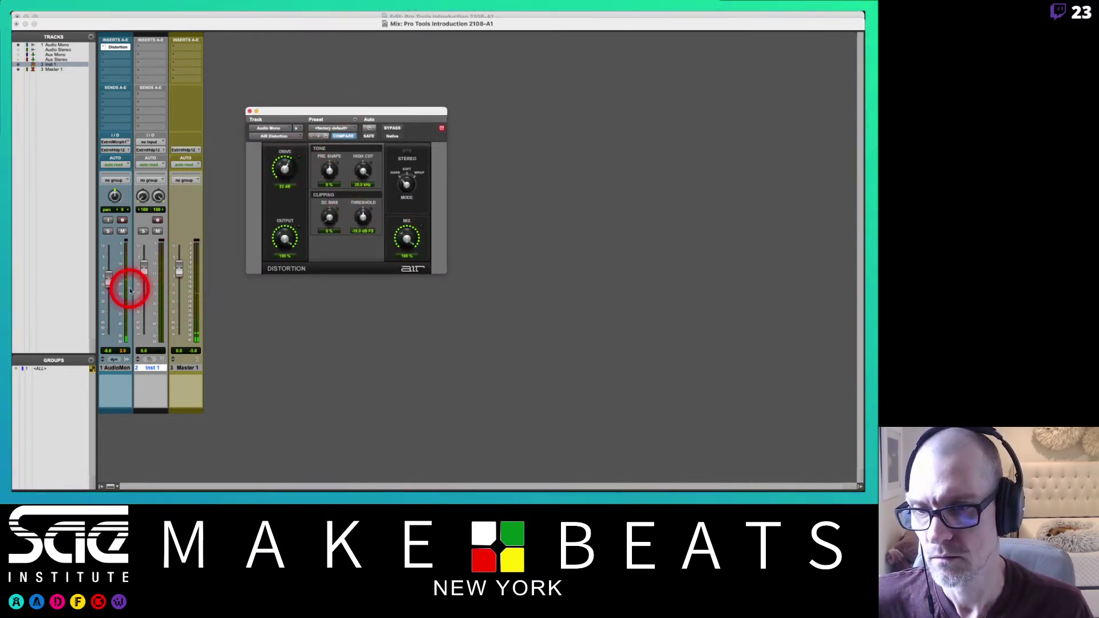
{"action": "left_click_drag", "start_coordinate": [109, 278], "coordinate": [108, 290]}
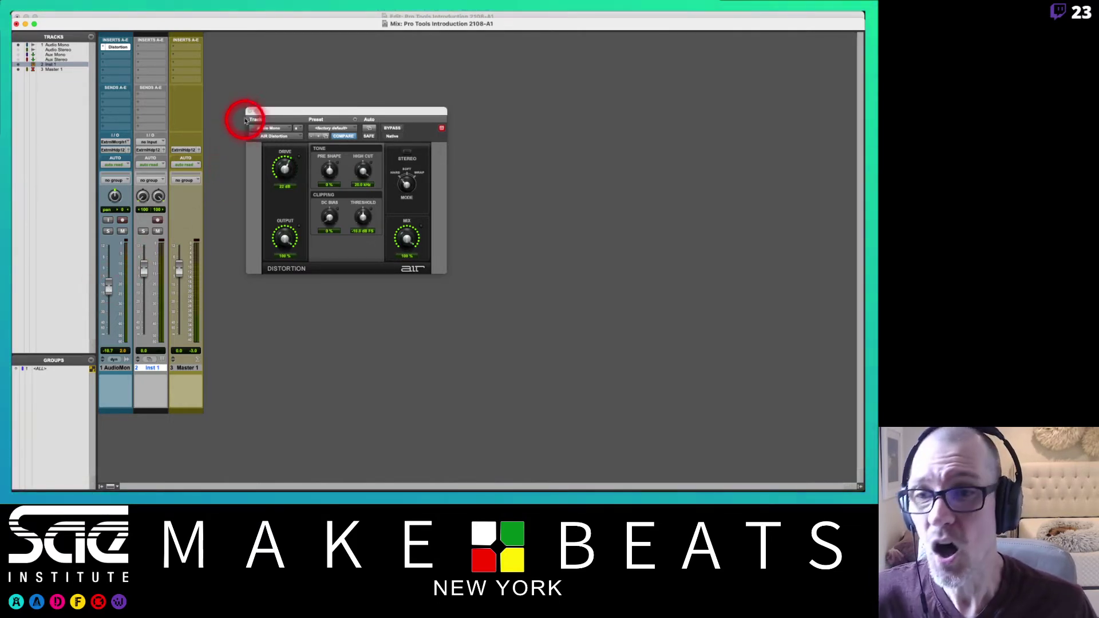
- Browse the plug-in categories and manufacturers available for Audio Mono's second insert slot
{"action": "left_click", "coordinate": [112, 55]}
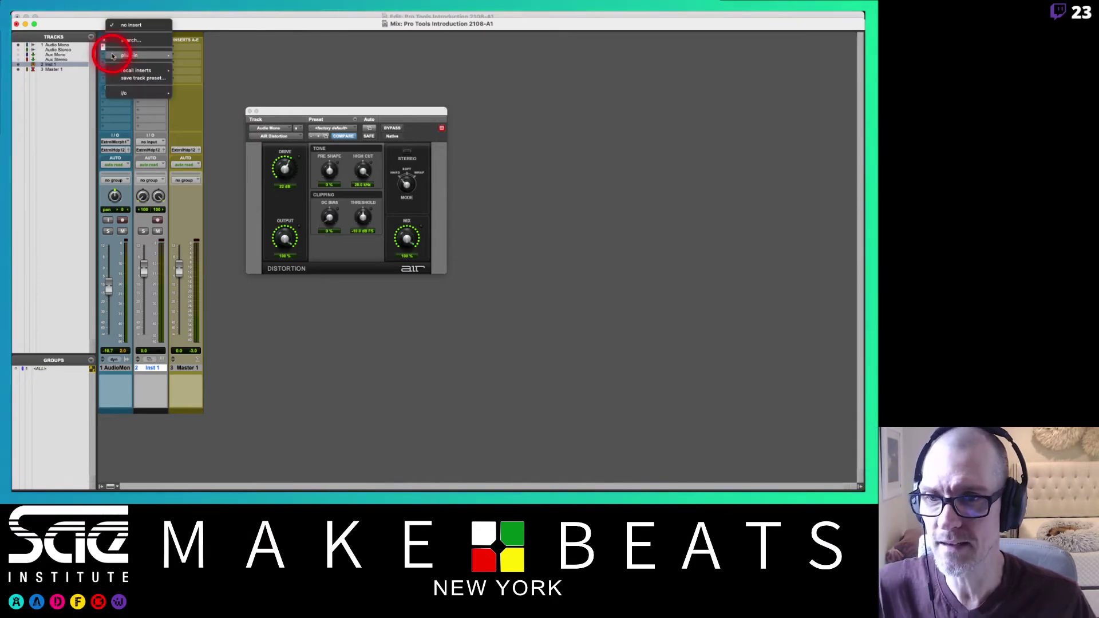
{"action": "mouse_move", "coordinate": [134, 54]}
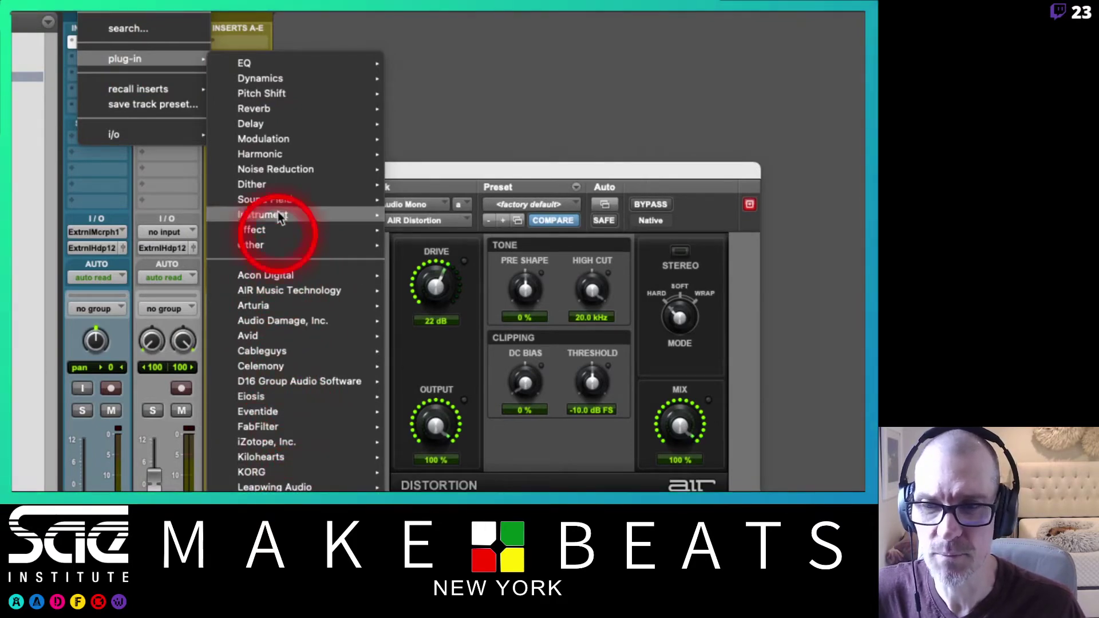
{"action": "mouse_move", "coordinate": [296, 77]}
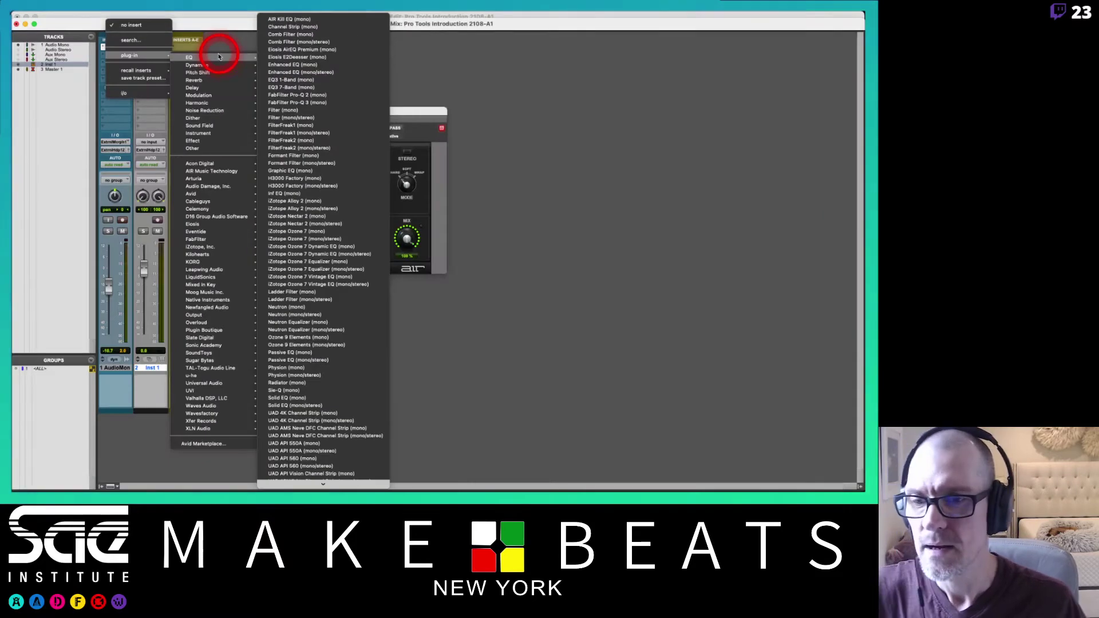
{"action": "mouse_move", "coordinate": [226, 314]}
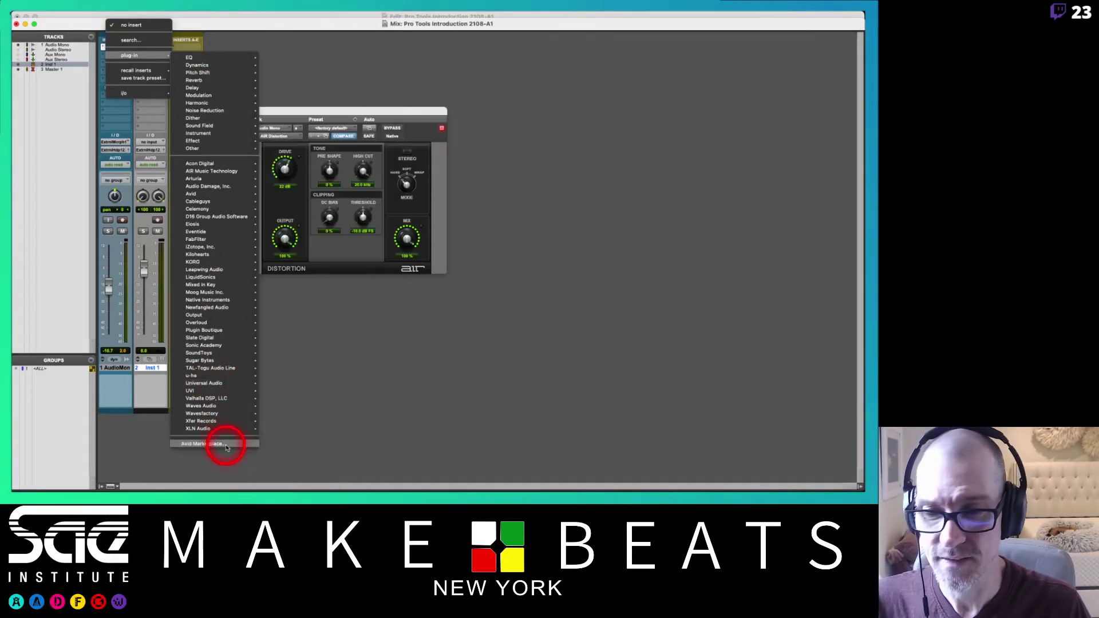
{"action": "mouse_move", "coordinate": [213, 195]}
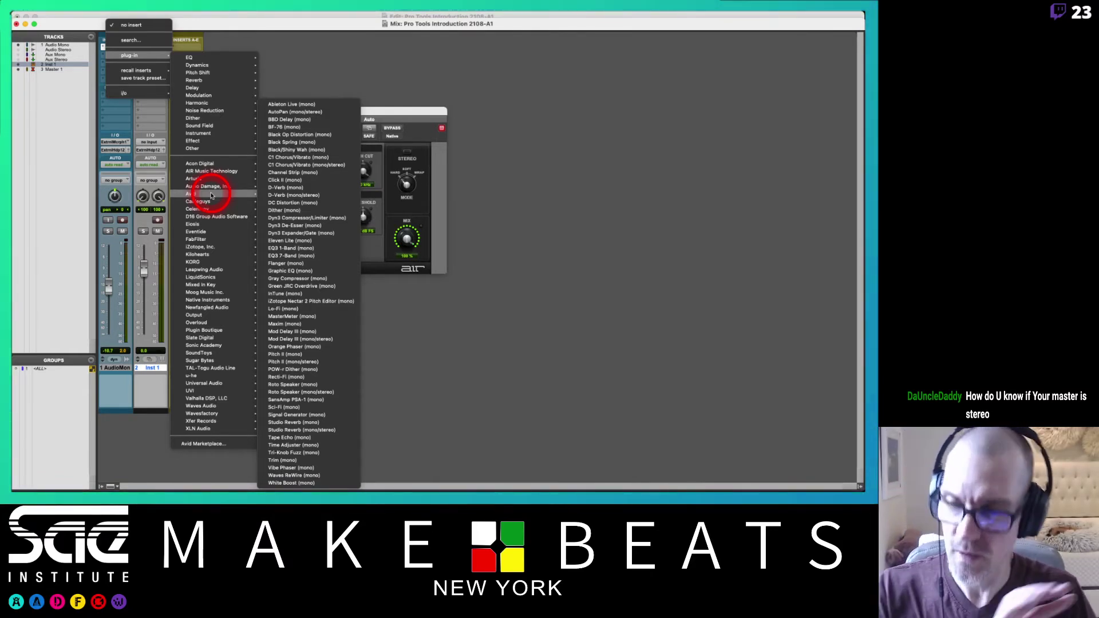
{"action": "left_click", "coordinate": [217, 41]}
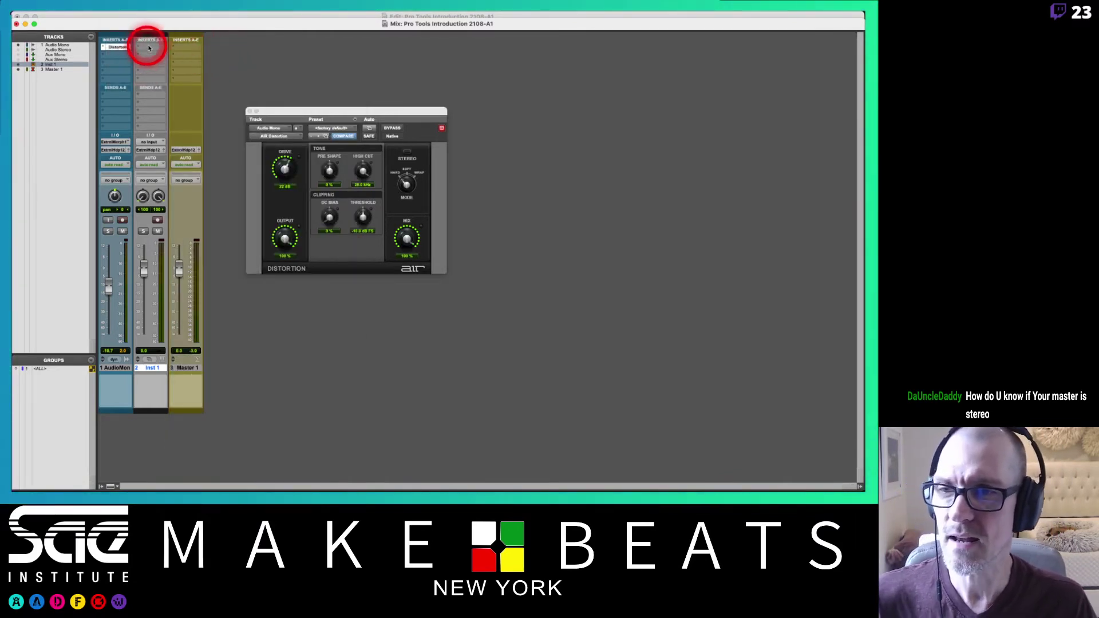
- Return to the Edit window and delete the recorded clip from Audio Mono
{"action": "key", "text": "super+equal"}
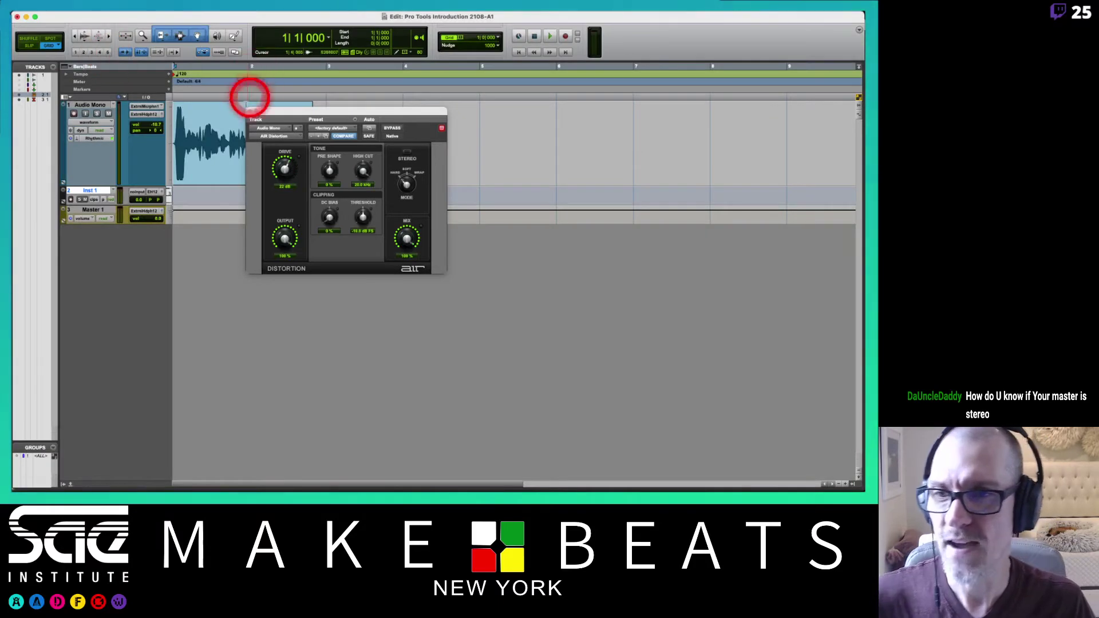
{"action": "left_click", "coordinate": [211, 153]}
{"action": "key", "text": "Delete"}
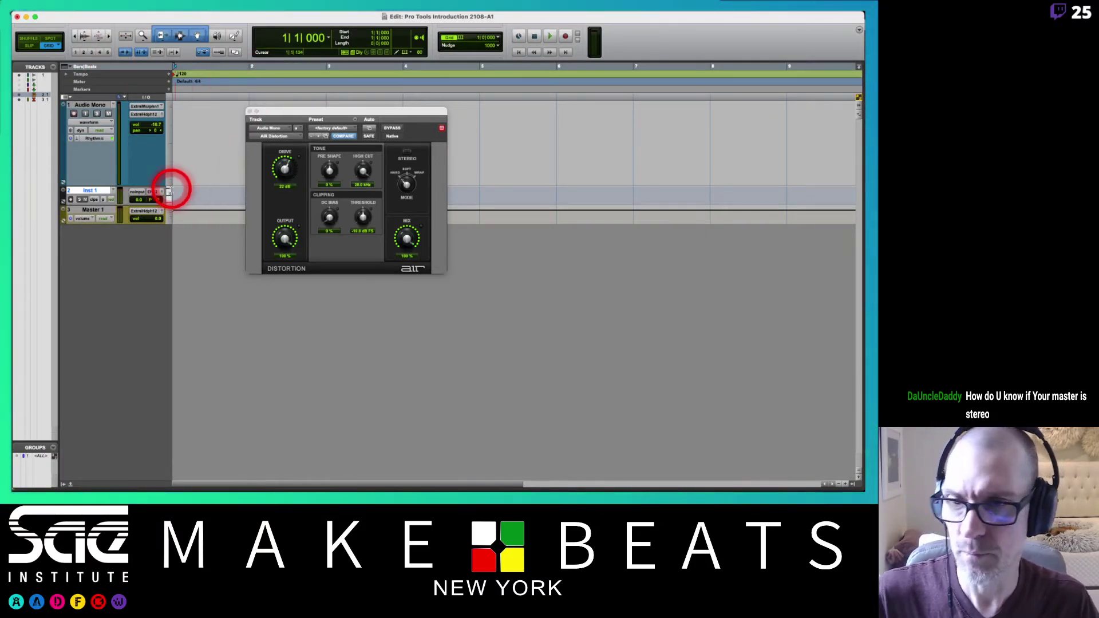
- Increase the Inst 1 track's height and close the Distortion plug-in window
{"action": "left_click", "coordinate": [171, 194]}
{"action": "left_click", "coordinate": [174, 208]}
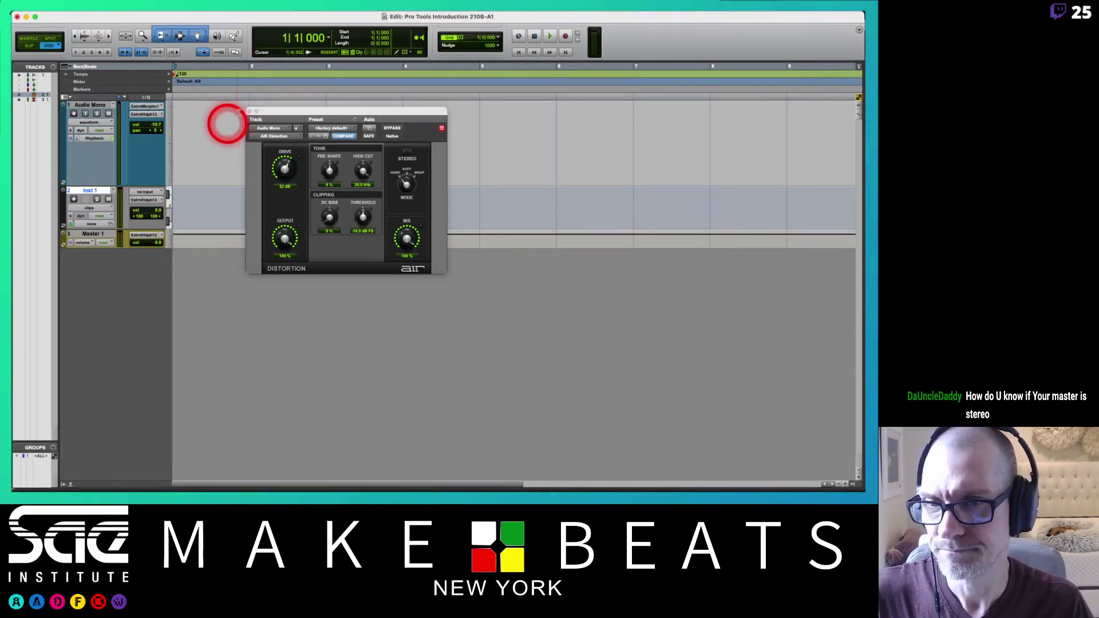
{"action": "left_click", "coordinate": [250, 112]}
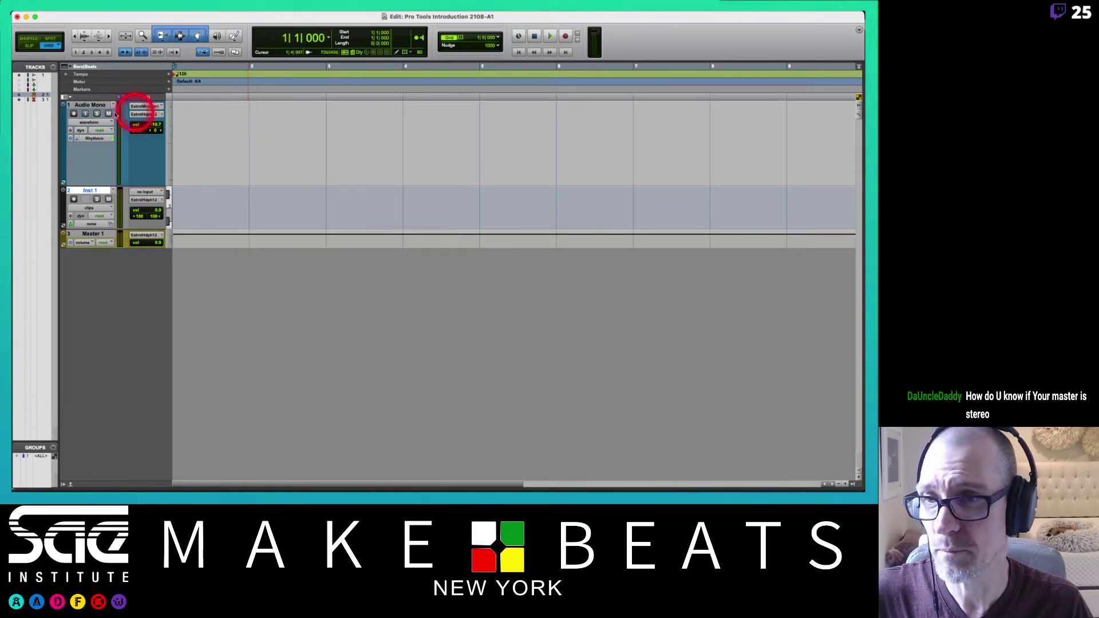
- Show the Inserts A-E and Sends A-E columns in the Edit window
{"action": "left_click", "coordinate": [71, 98]}
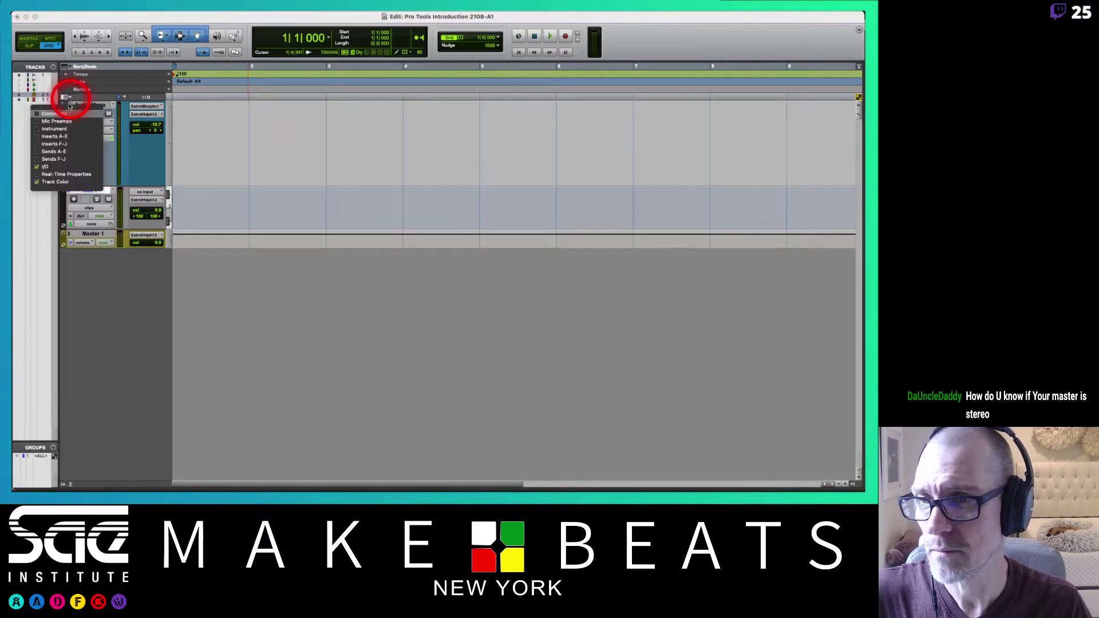
{"action": "left_click", "coordinate": [55, 136]}
{"action": "left_click", "coordinate": [71, 98]}
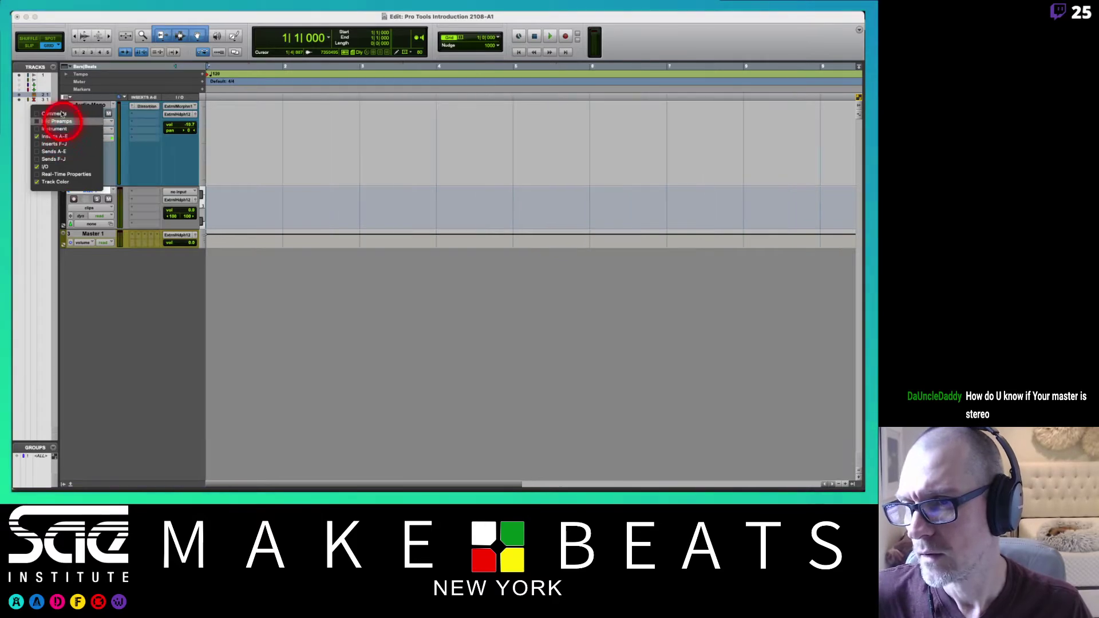
{"action": "left_click", "coordinate": [55, 151]}
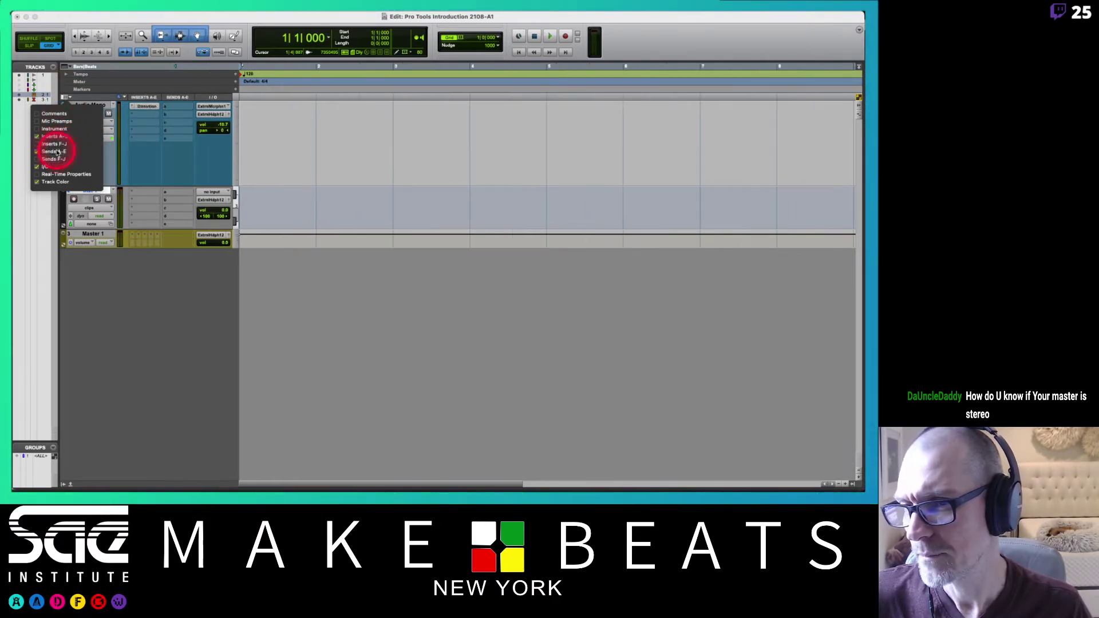
{"action": "left_click", "coordinate": [169, 167]}
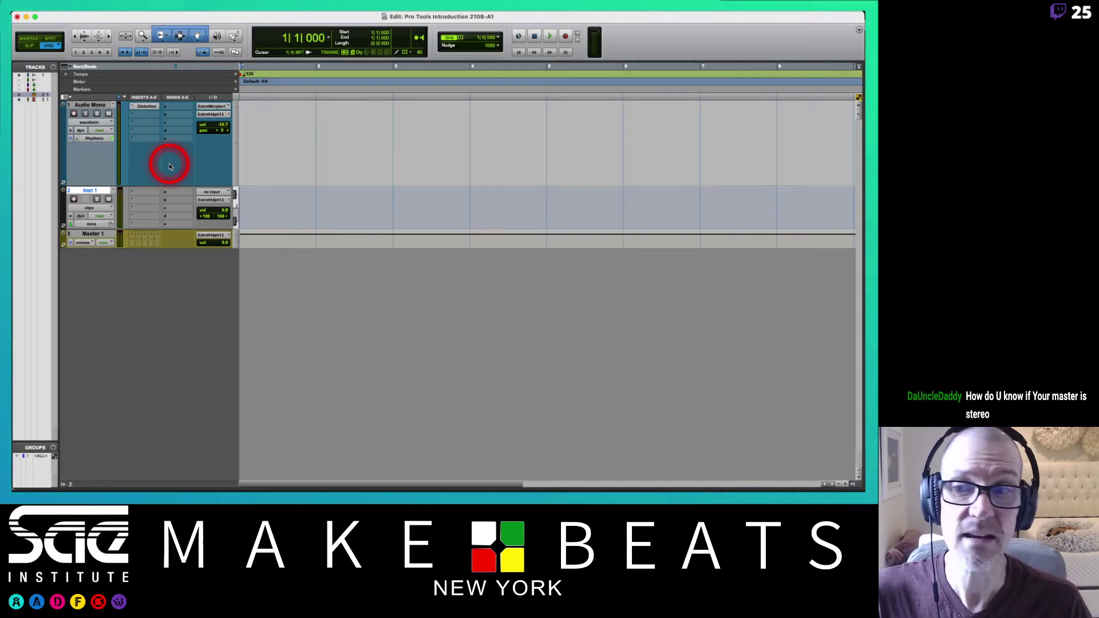
- Try the Boom (stereo) instrument plug-in in Inst 1's first insert slot, close its window, and remove it
{"action": "left_click", "coordinate": [146, 193]}
{"action": "mouse_move", "coordinate": [146, 193]}
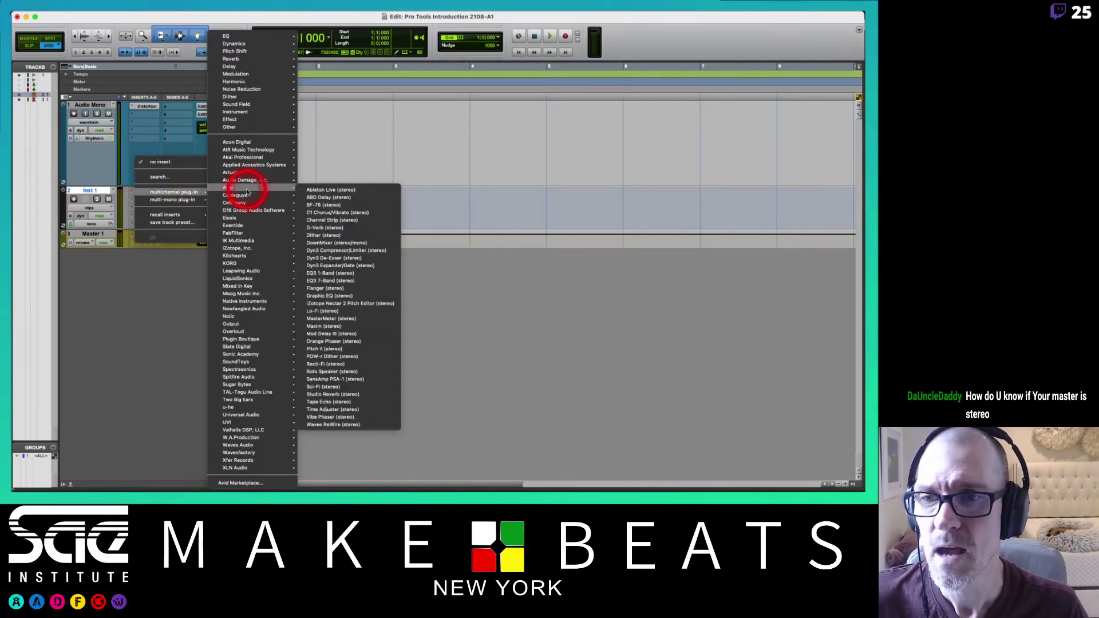
{"action": "mouse_move", "coordinate": [250, 114]}
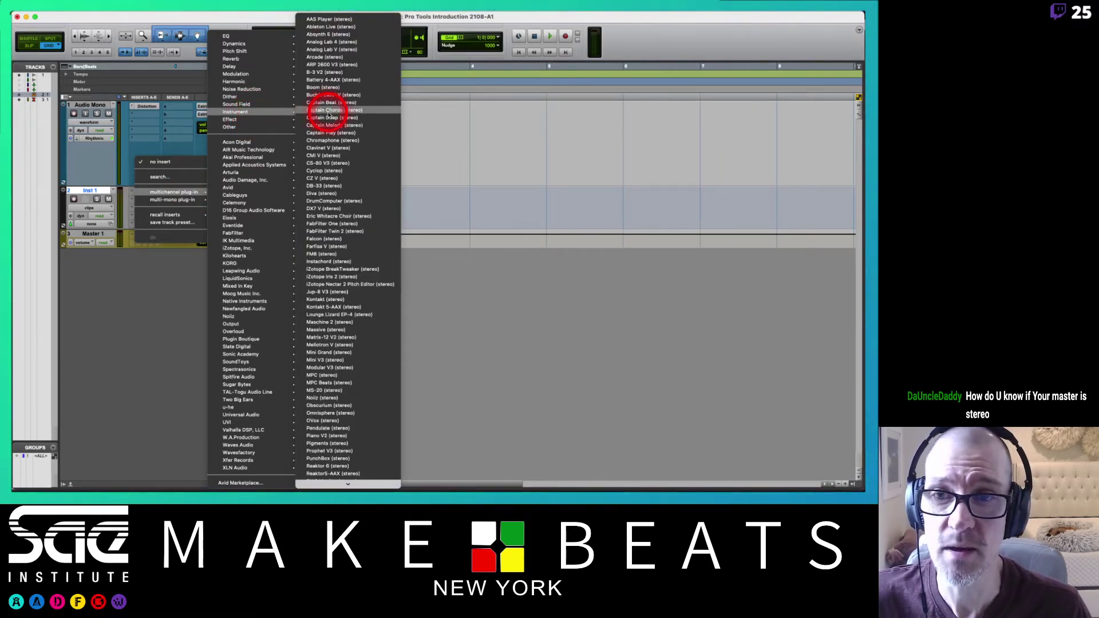
{"action": "left_click", "coordinate": [322, 87]}
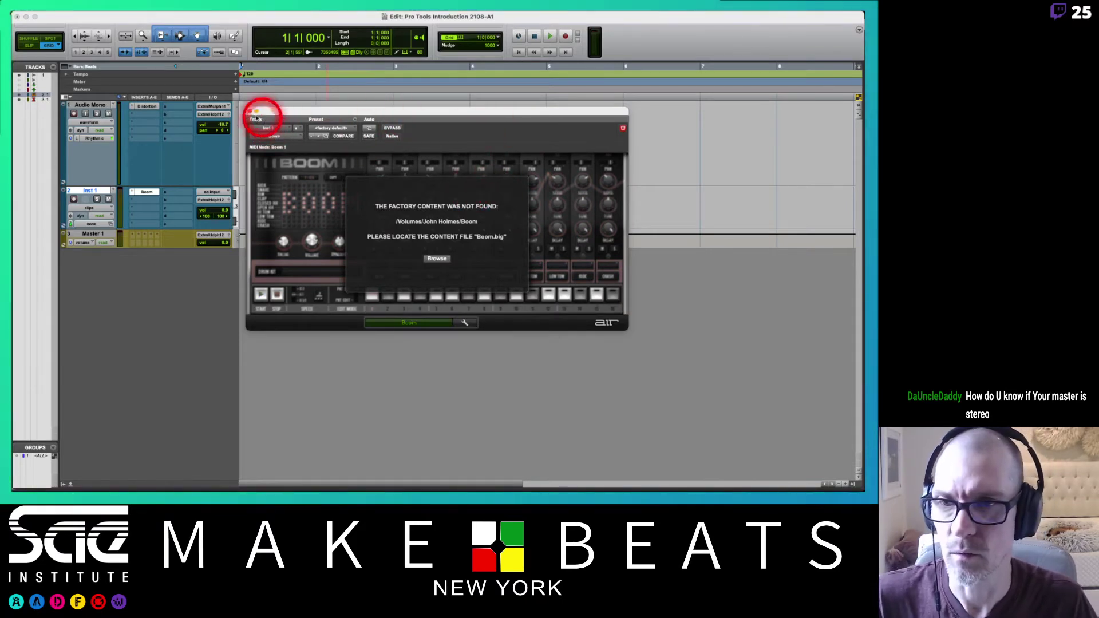
{"action": "left_click", "coordinate": [250, 111]}
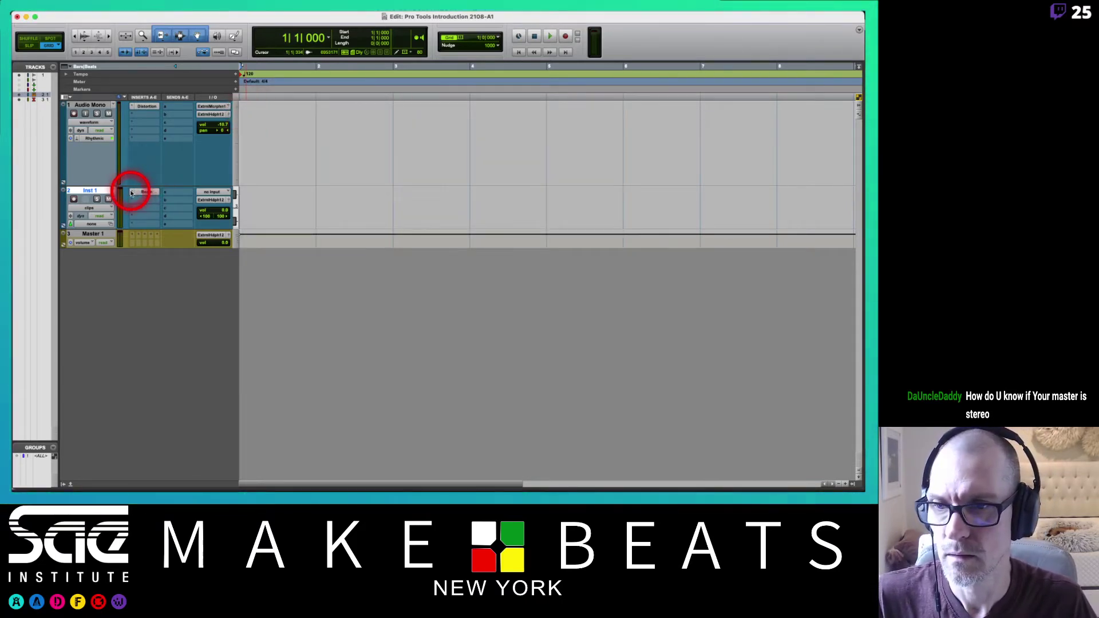
{"action": "left_click", "coordinate": [131, 193]}
{"action": "left_click", "coordinate": [144, 161]}
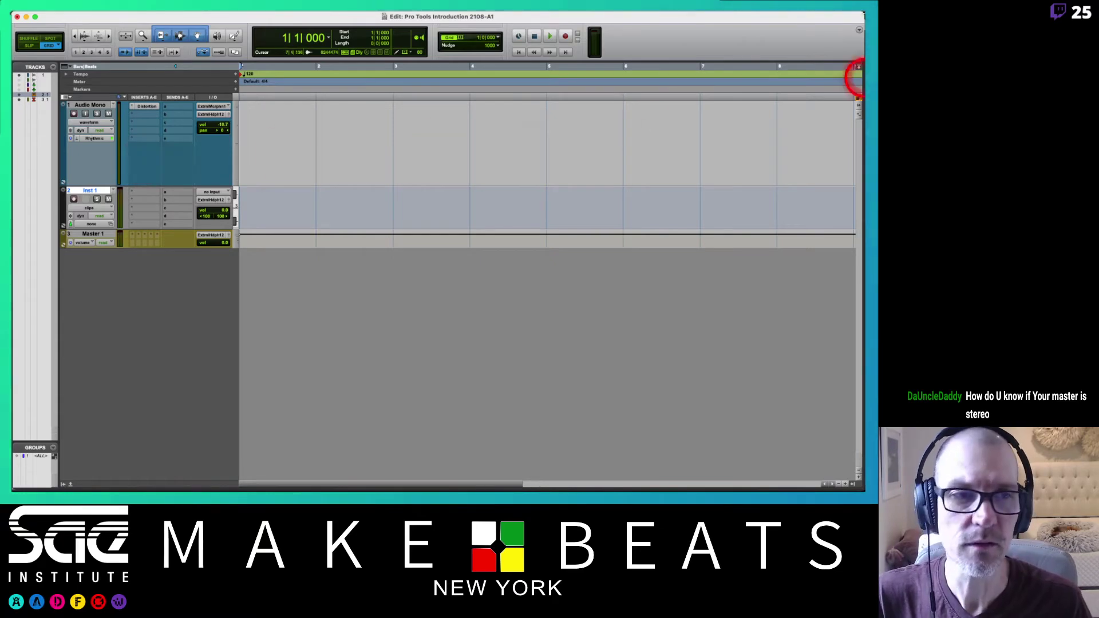
{"action": "key", "text": "super+w"}
{"action": "key", "text": "super+equal"}
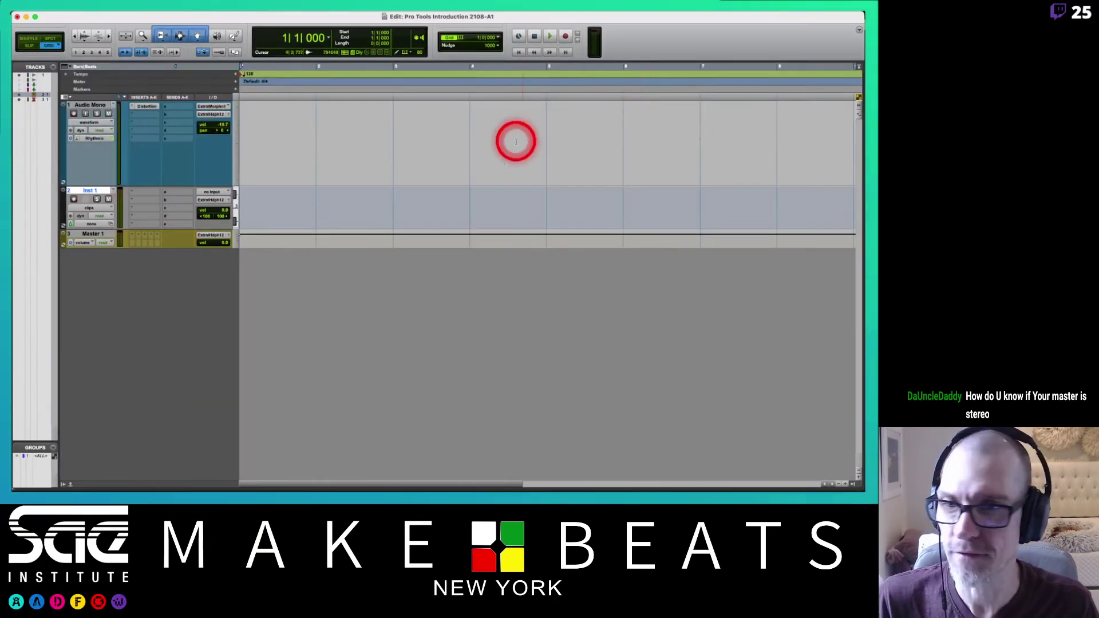
- Insert the multichannel instrument plug-in Boom (stereo) in Inst 1's first insert slot
{"action": "left_click", "coordinate": [146, 192]}
{"action": "mouse_move", "coordinate": [167, 194]}
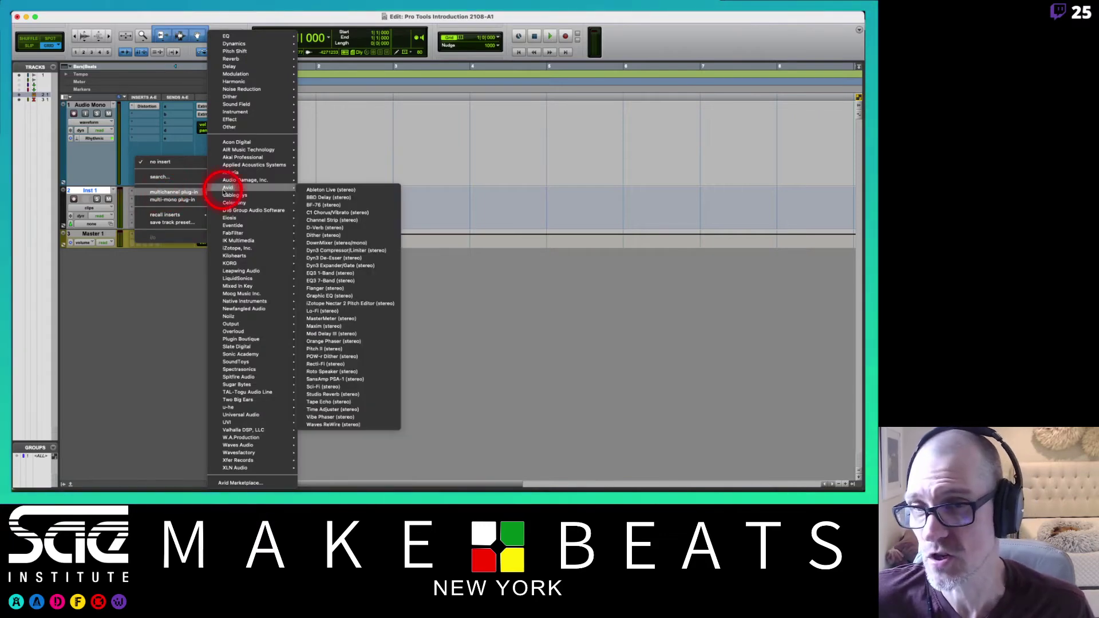
{"action": "mouse_move", "coordinate": [237, 183]}
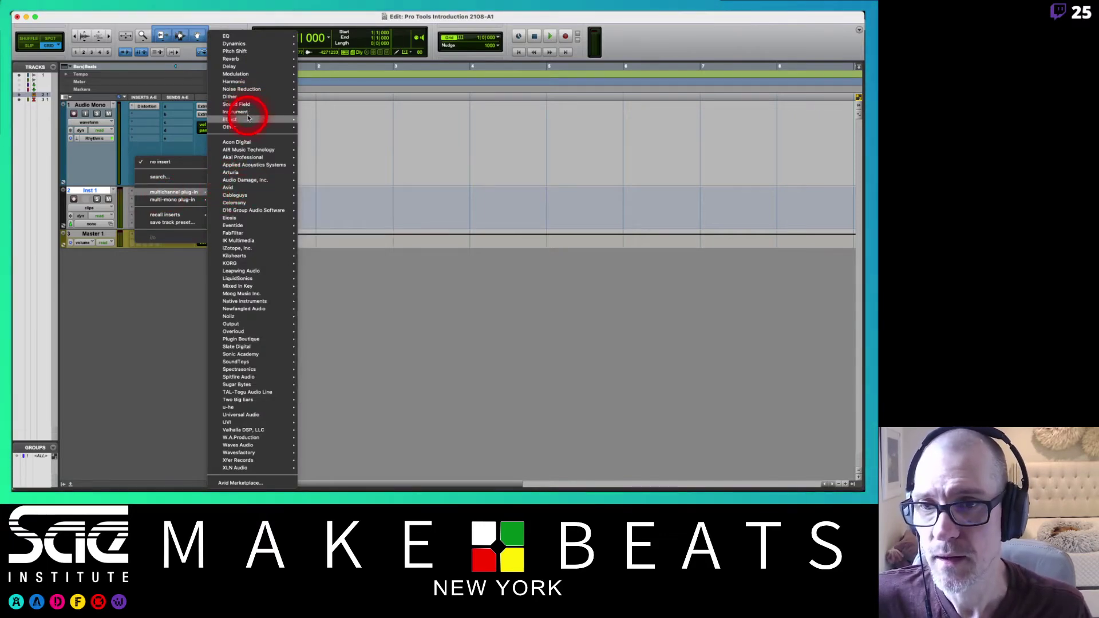
{"action": "mouse_move", "coordinate": [245, 111]}
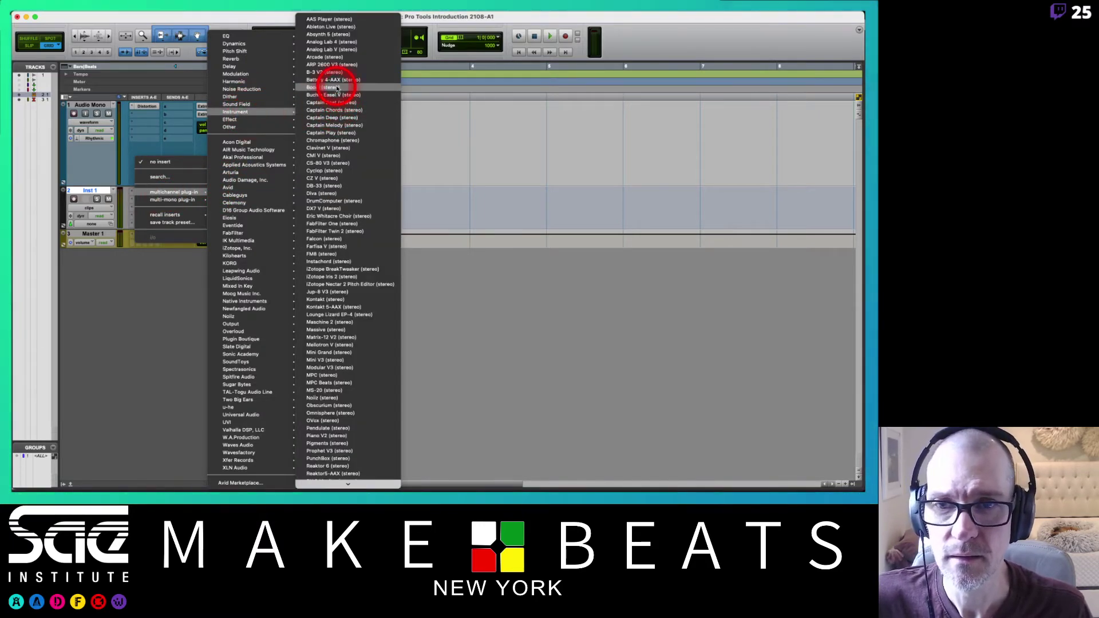
{"action": "left_click", "coordinate": [338, 86]}
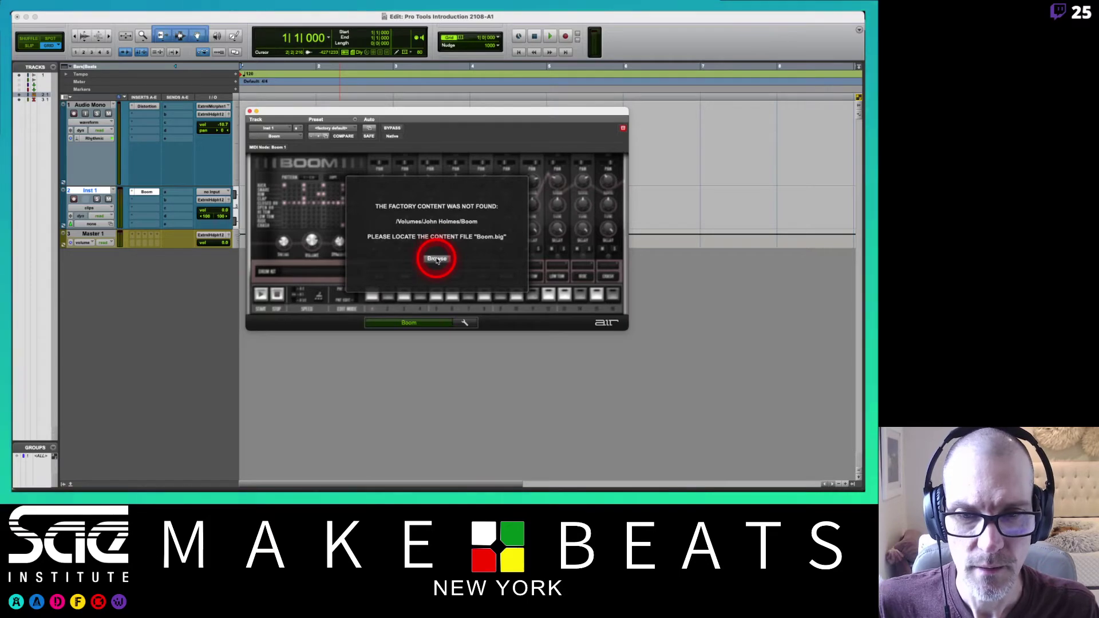
- Browse for Boom's factory content and search this Mac for folders with names matching boom
{"action": "left_click", "coordinate": [436, 259]}
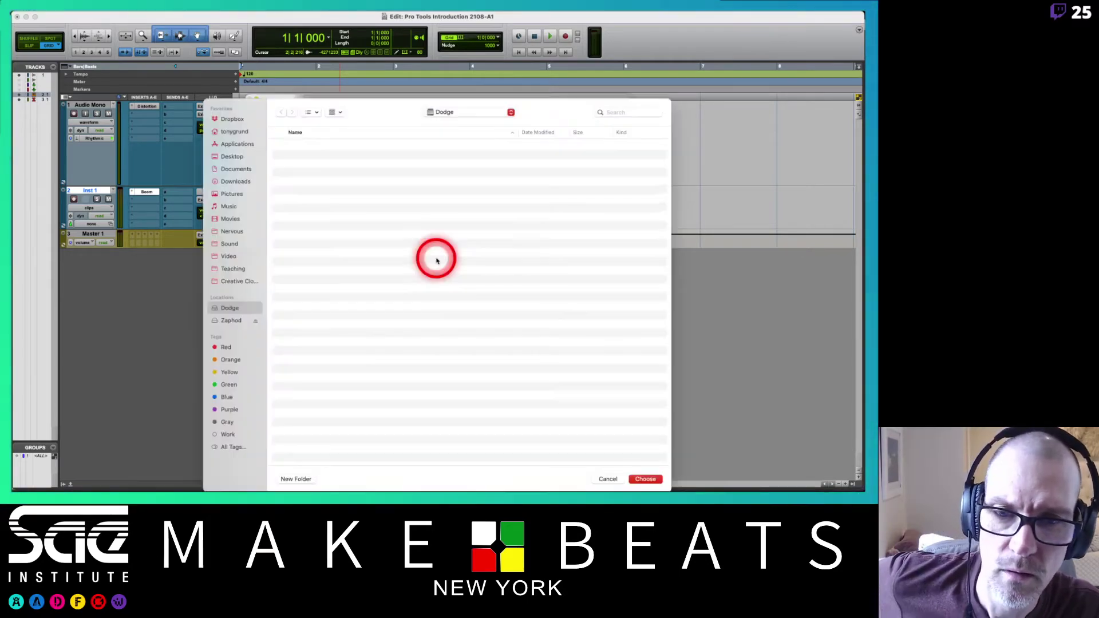
{"action": "left_click", "coordinate": [239, 319]}
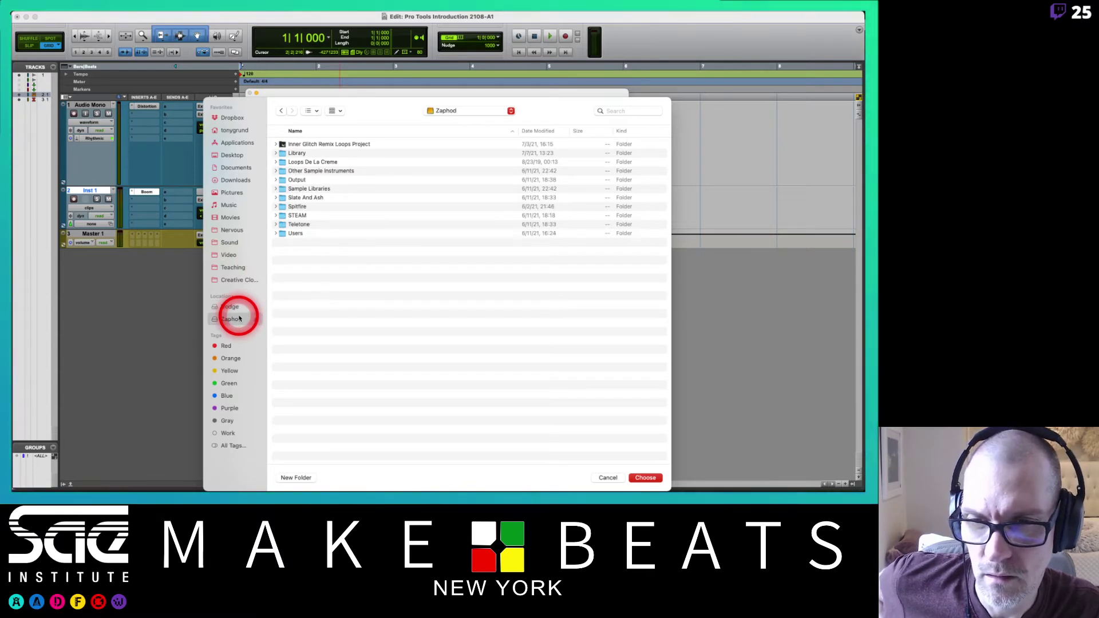
{"action": "left_click", "coordinate": [632, 110]}
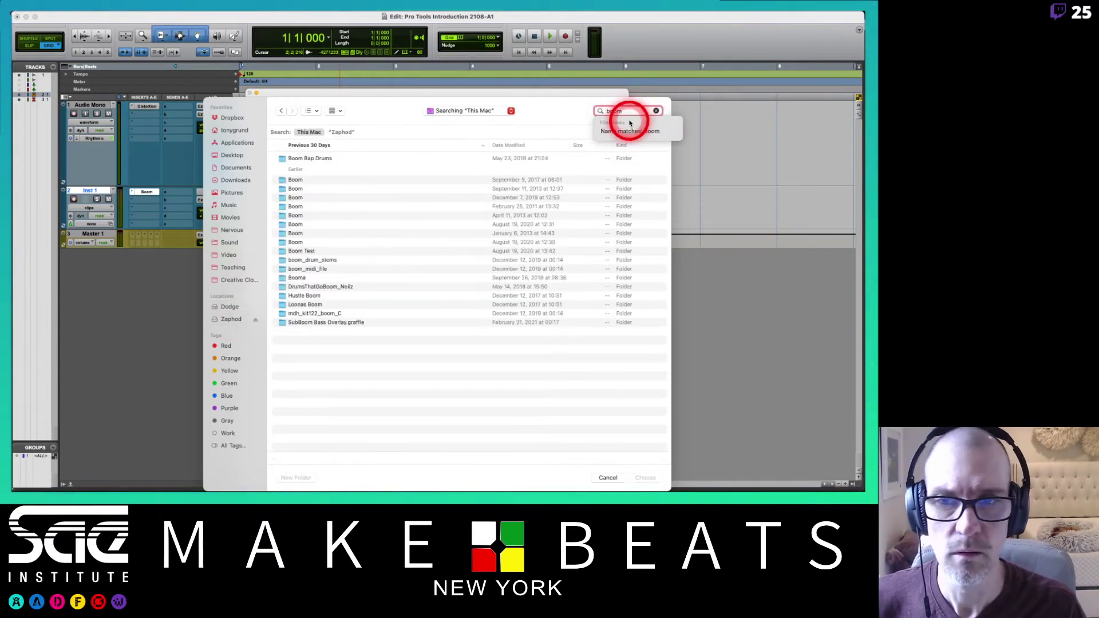
{"action": "left_click", "coordinate": [634, 131]}
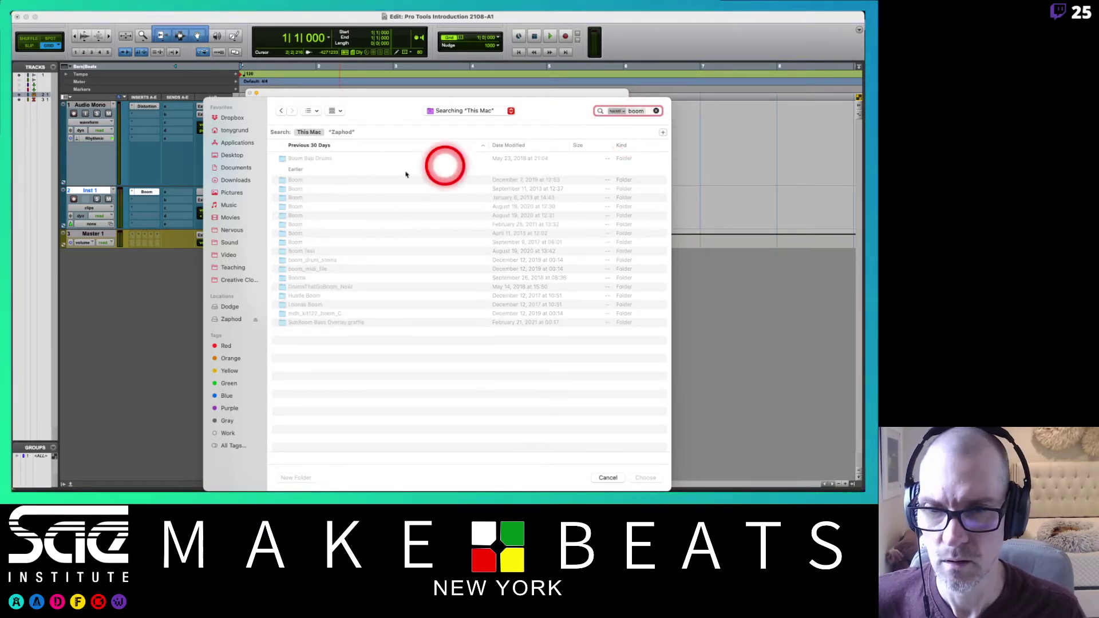
- Check the locations of the Boom folders found, then cancel the file chooser and close the Boom plug-in window
{"action": "left_click", "coordinate": [317, 180]}
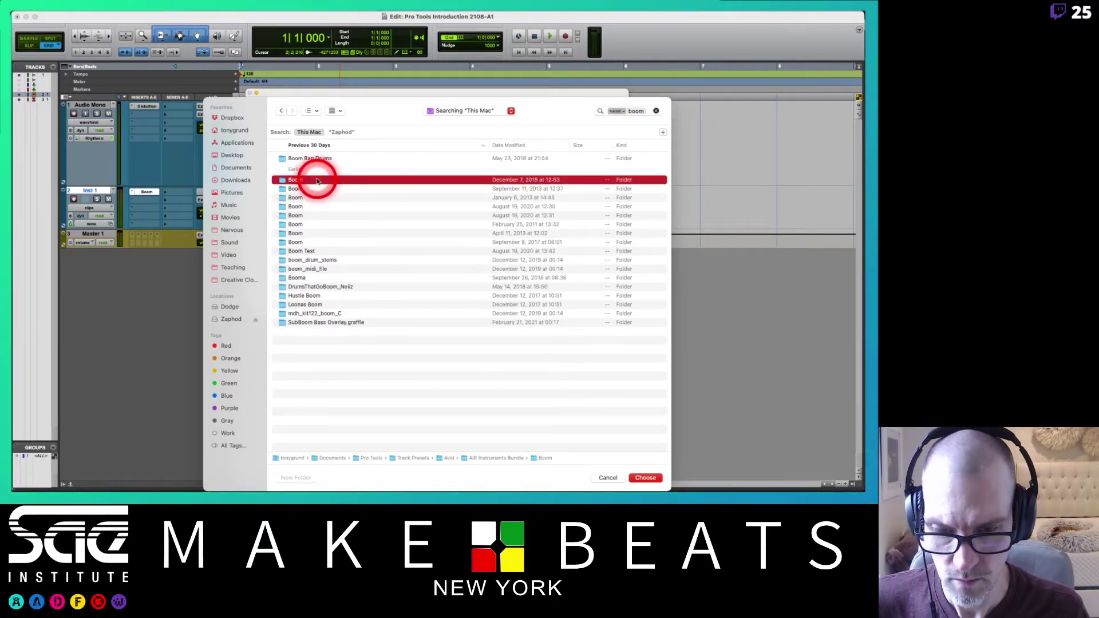
{"action": "key", "text": "Down"}
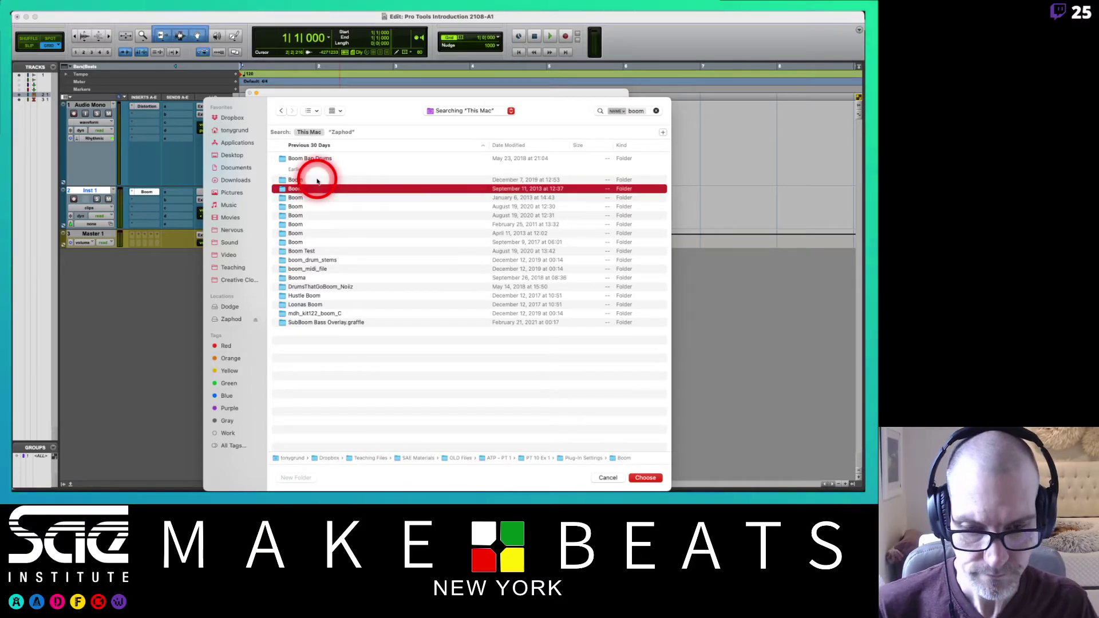
{"action": "key", "text": "Down"}
{"action": "key", "text": "Down"}
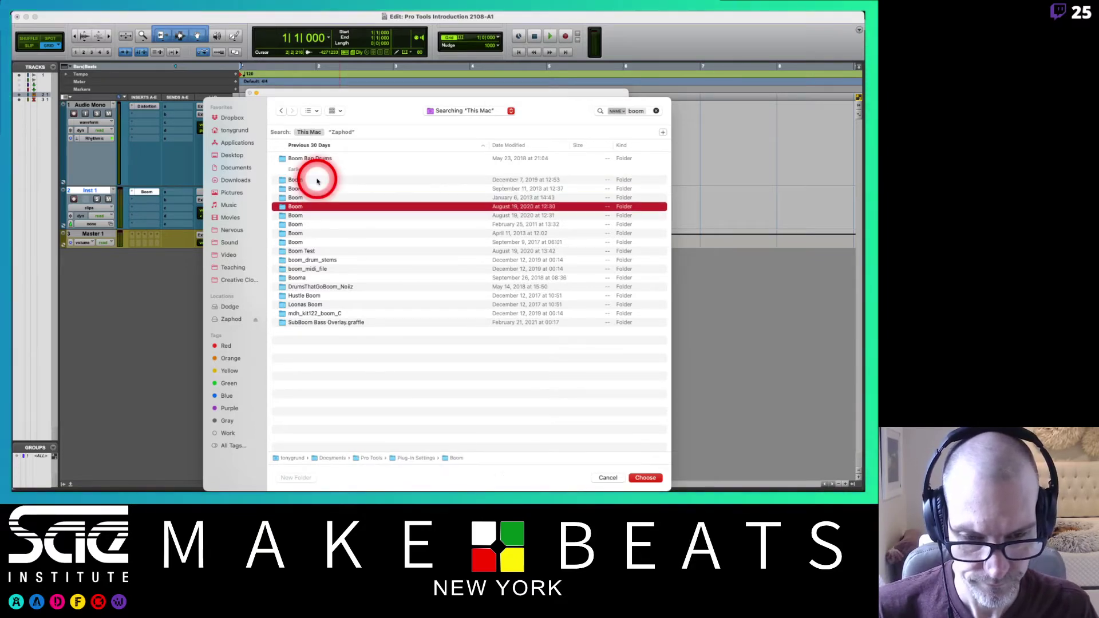
{"action": "key", "text": "Down"}
{"action": "key", "text": "Down"}
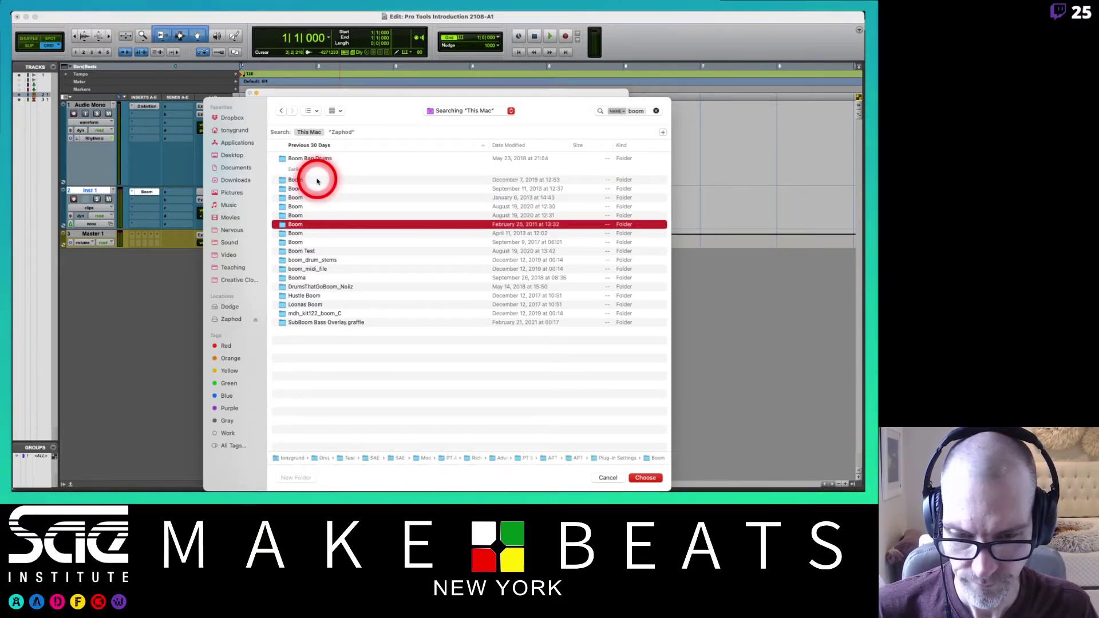
{"action": "key", "text": "Down"}
{"action": "key", "text": "Down"}
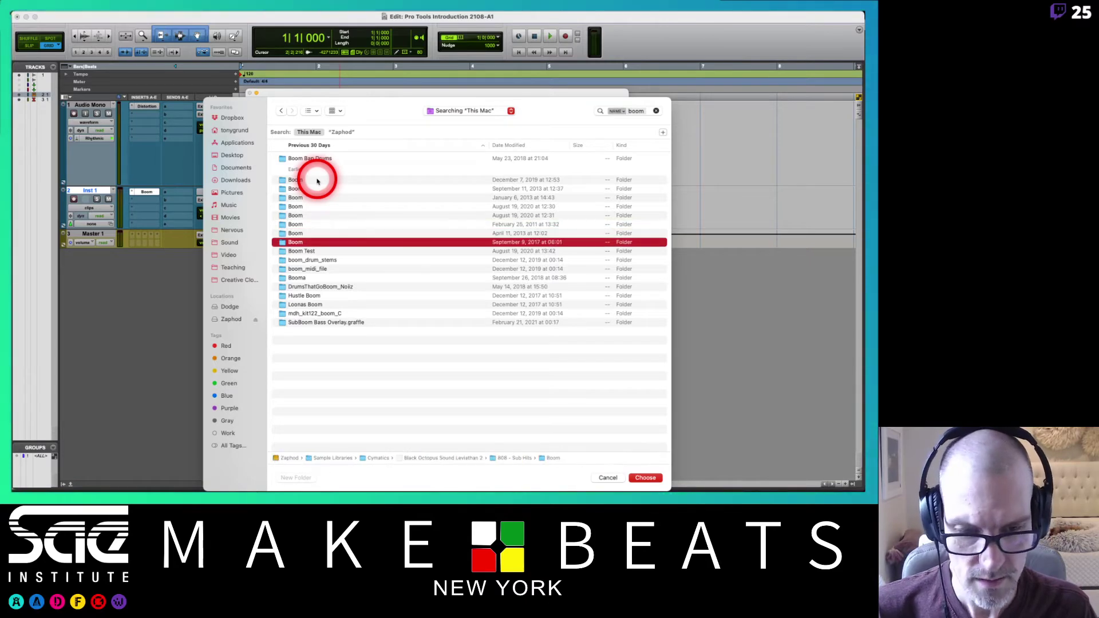
{"action": "key", "text": "Down"}
{"action": "key", "text": "Down"}
{"action": "key", "text": "Down"}
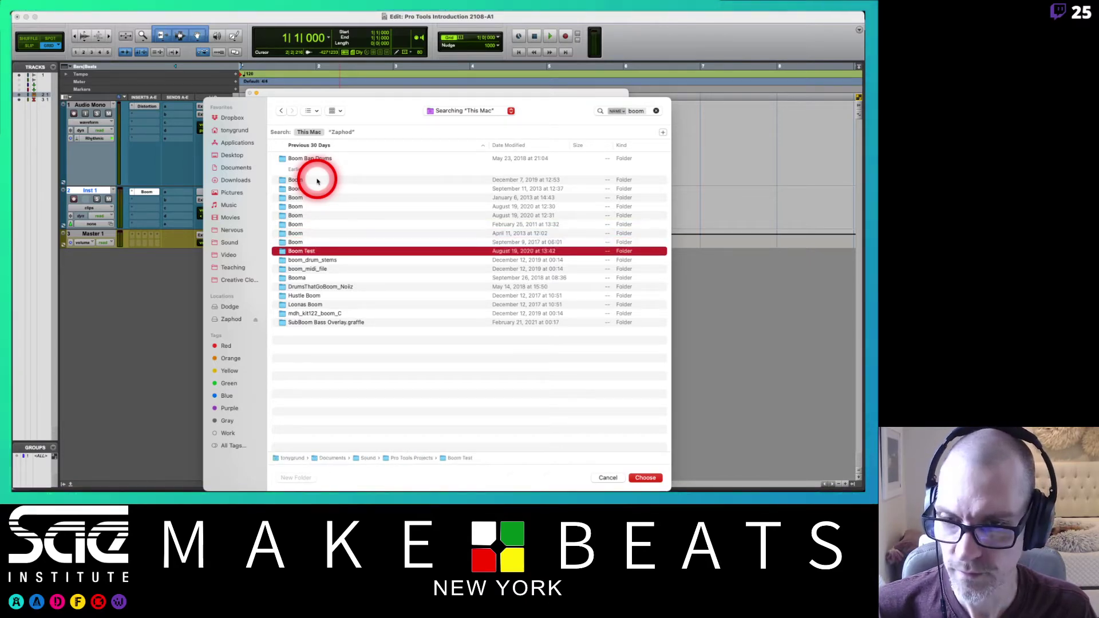
{"action": "left_click", "coordinate": [343, 423]}
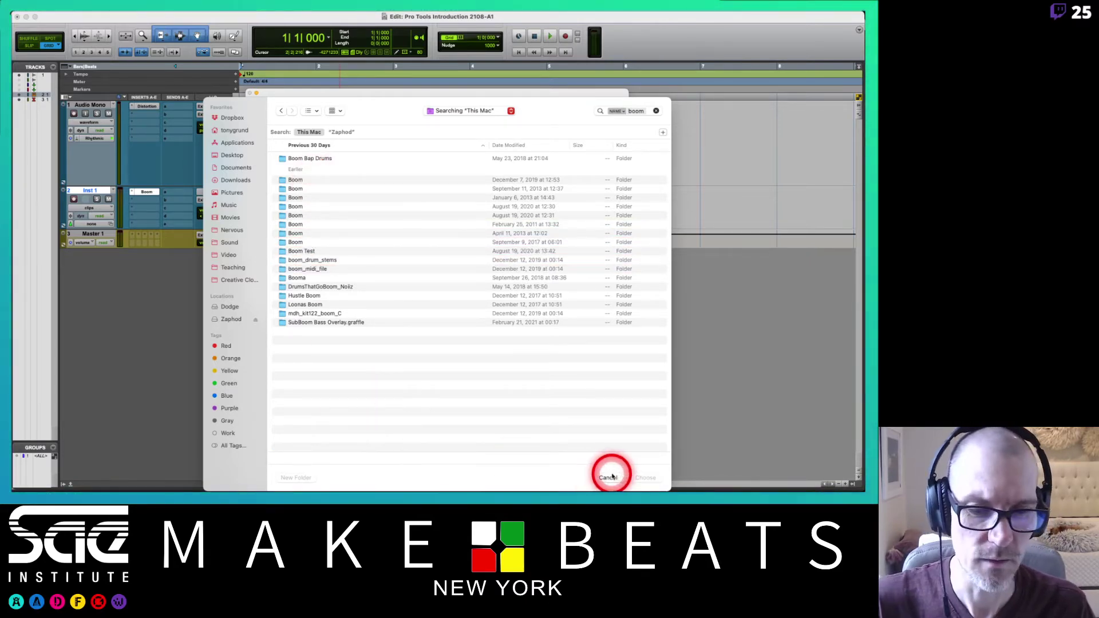
{"action": "left_click", "coordinate": [601, 477]}
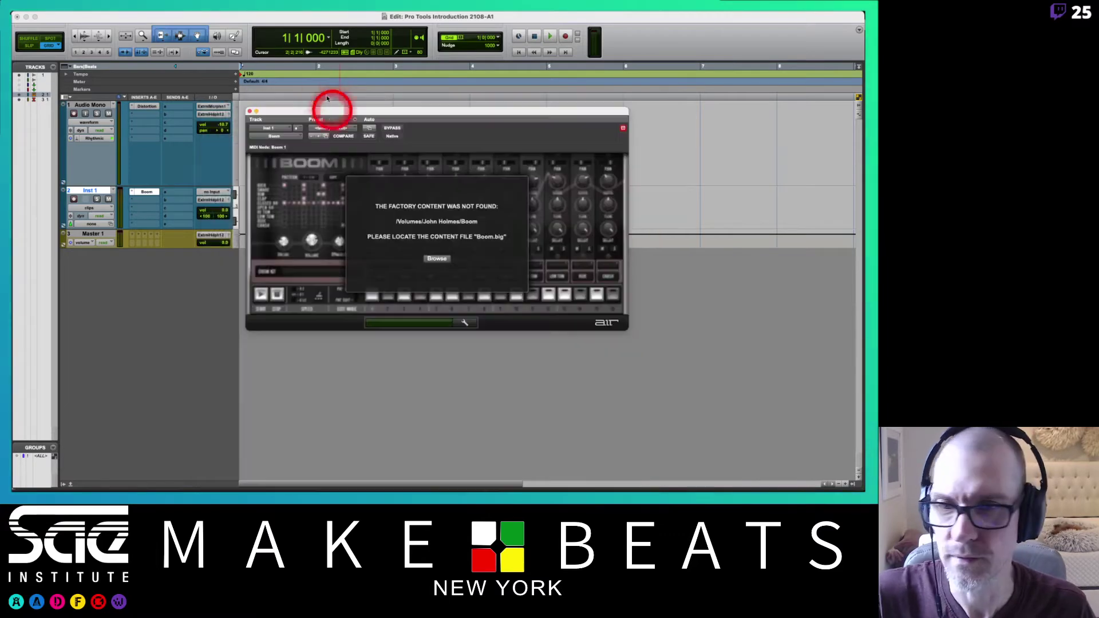
{"action": "left_click", "coordinate": [249, 110]}
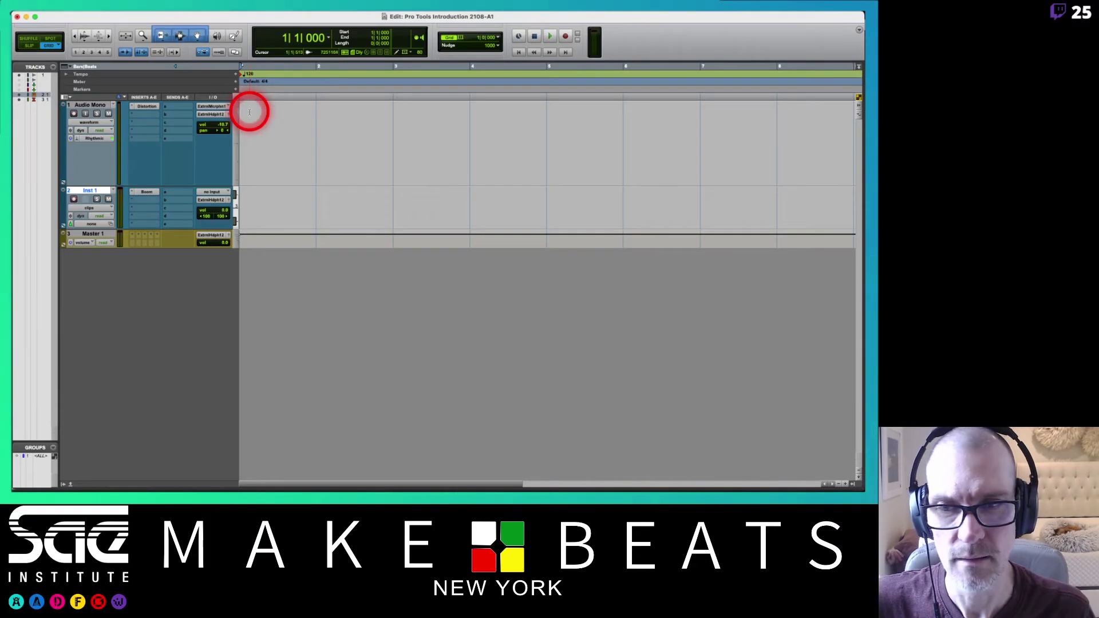
- Try to reload the multichannel instrument plug-in Boom (stereo) in Inst 1's first insert slot
{"action": "left_click", "coordinate": [130, 191]}
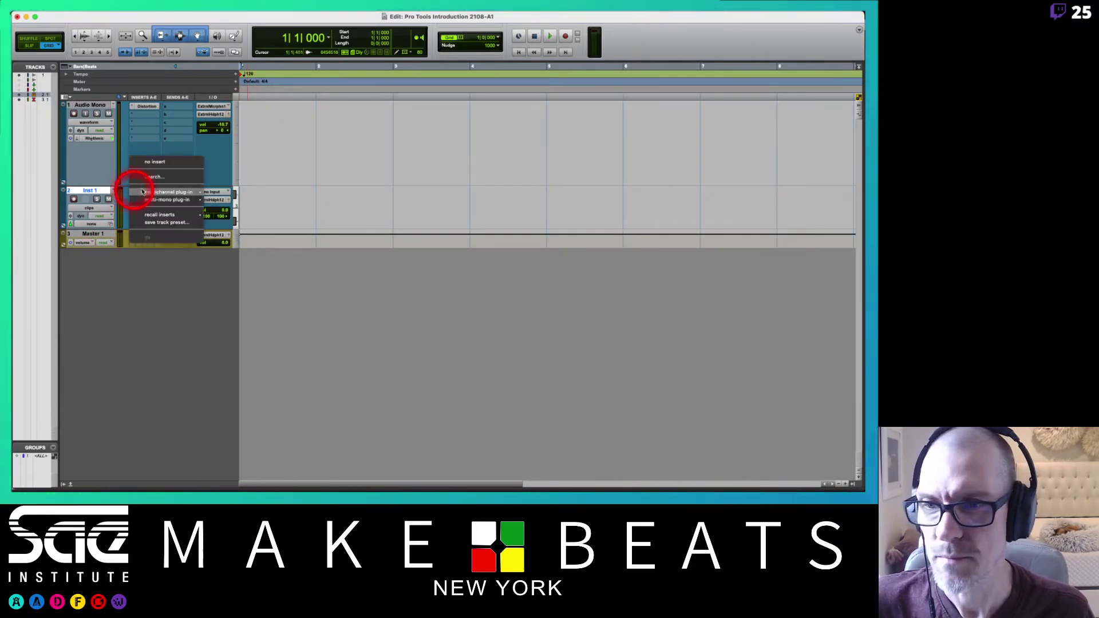
{"action": "mouse_move", "coordinate": [174, 193]}
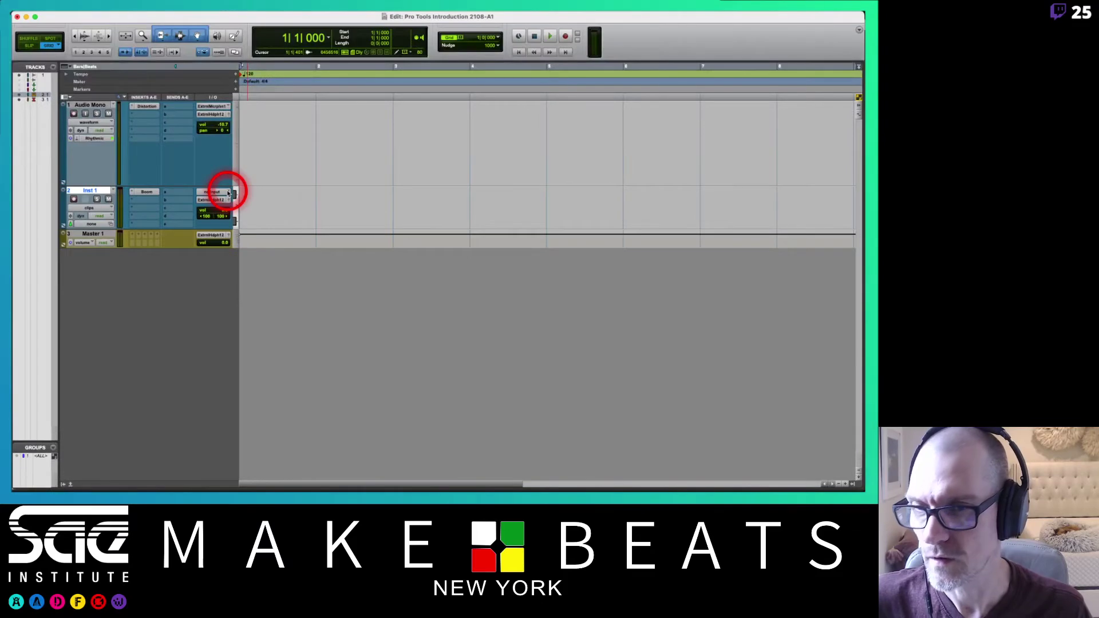
{"action": "left_click", "coordinate": [133, 191]}
{"action": "mouse_move", "coordinate": [193, 197]}
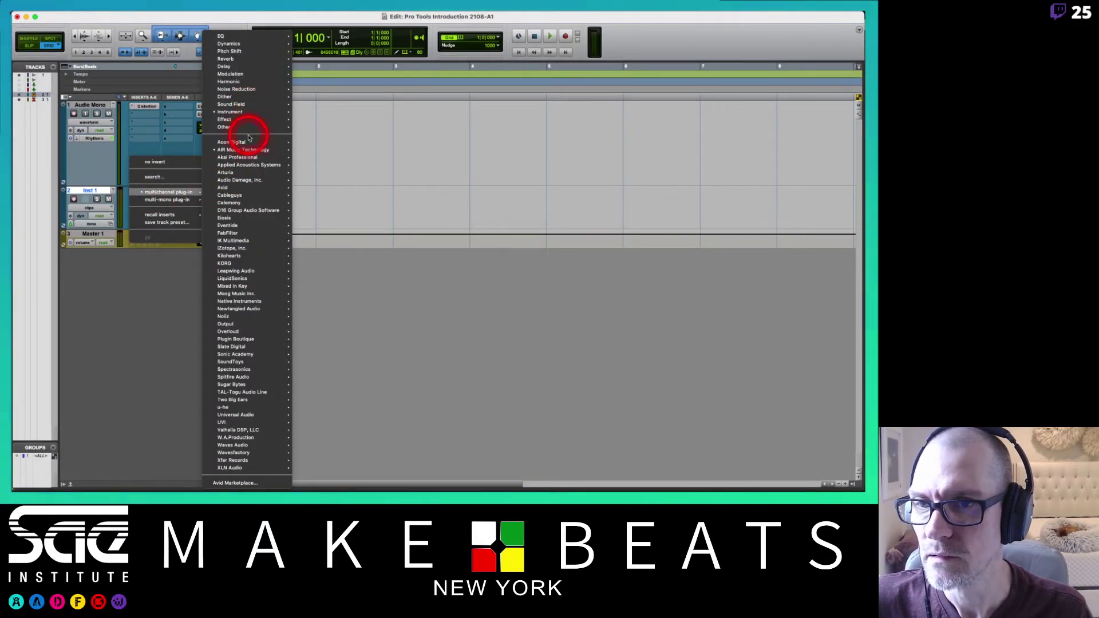
{"action": "mouse_move", "coordinate": [243, 112]}
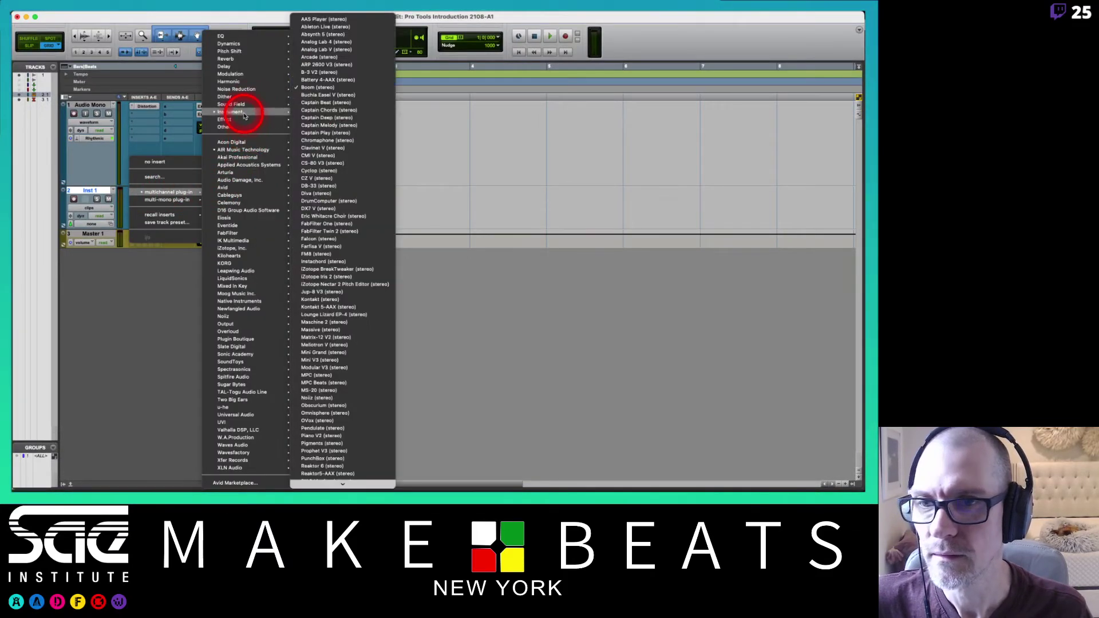
{"action": "left_click", "coordinate": [319, 87]}
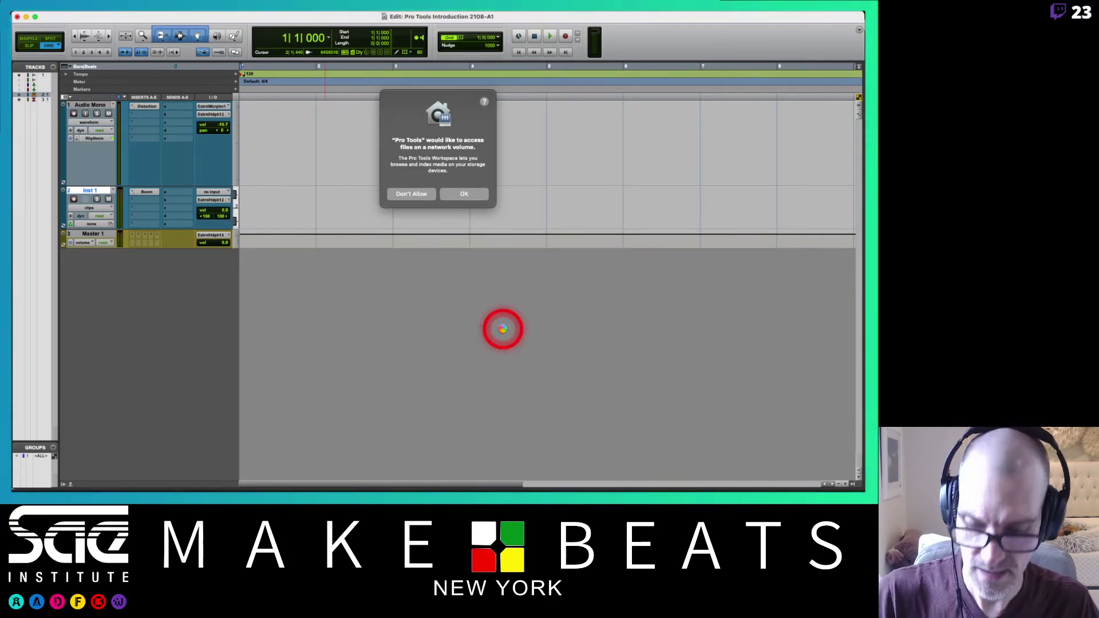
- Switch to the 03 PT Intro-Review.pdf notes in Preview and advance to the PT Track Symbols page
{"action": "key", "text": "super+Tab"}
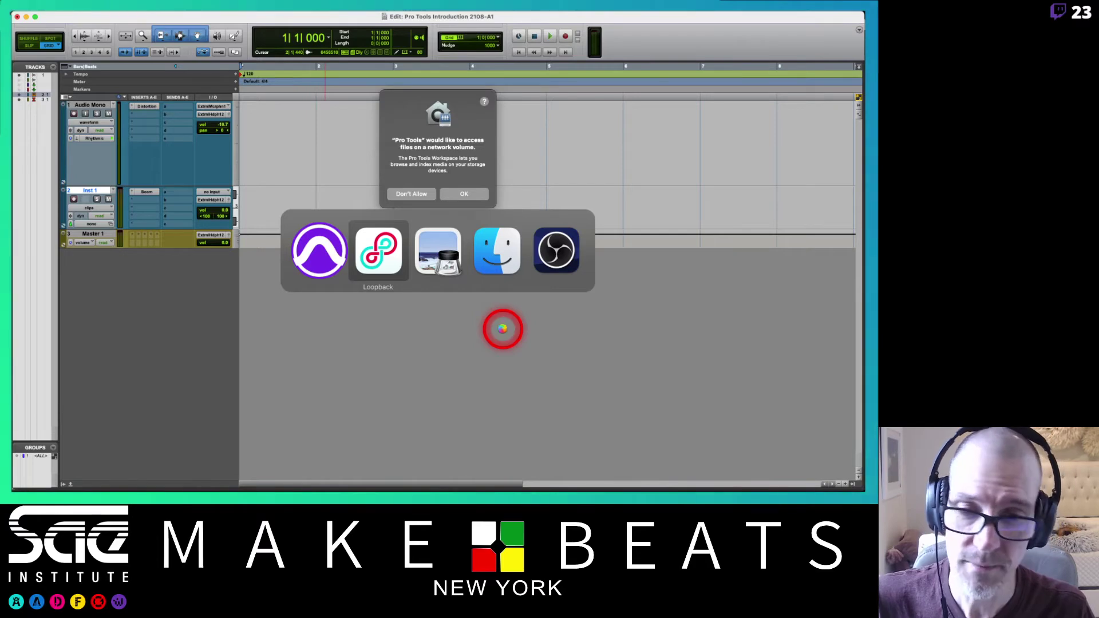
{"action": "key", "text": "super+Tab"}
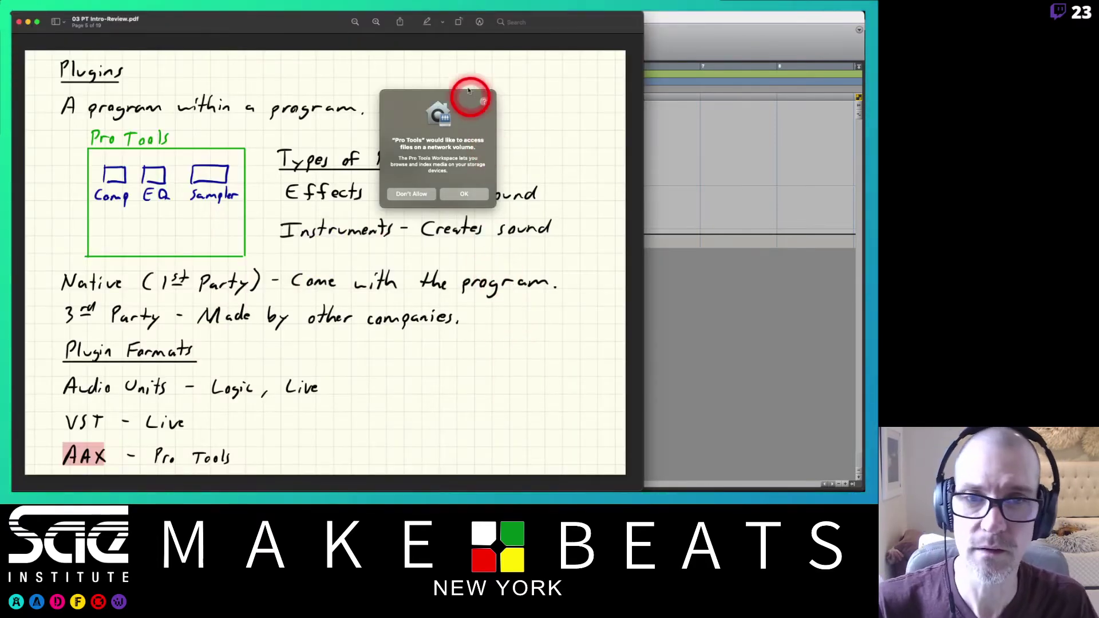
{"action": "left_click_drag", "start_coordinate": [461, 91], "coordinate": [757, 32]}
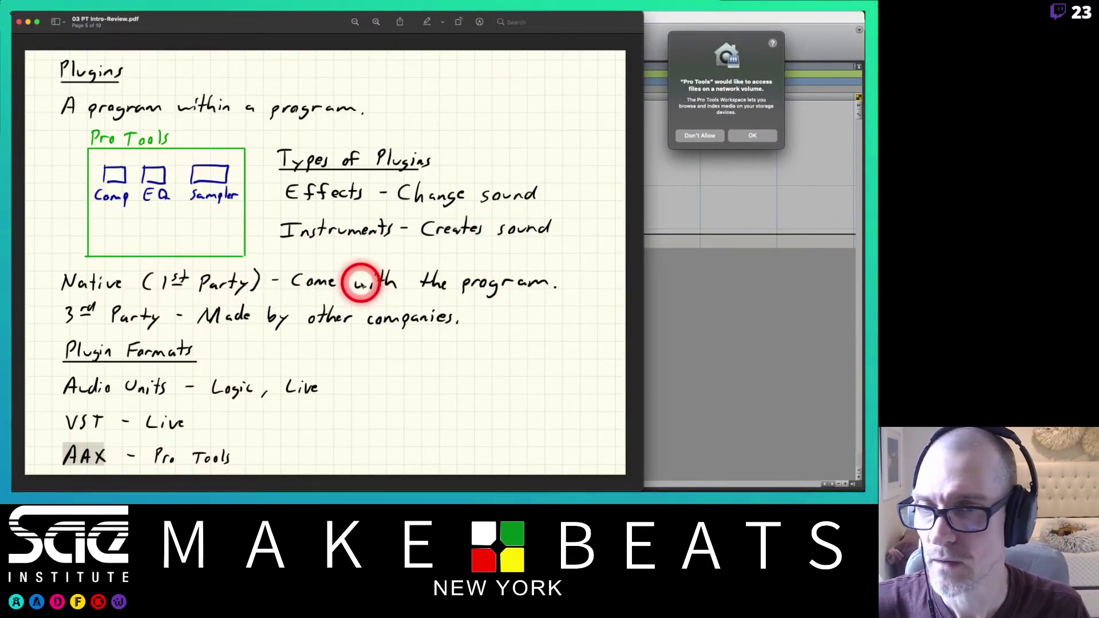
{"action": "key", "text": "Right"}
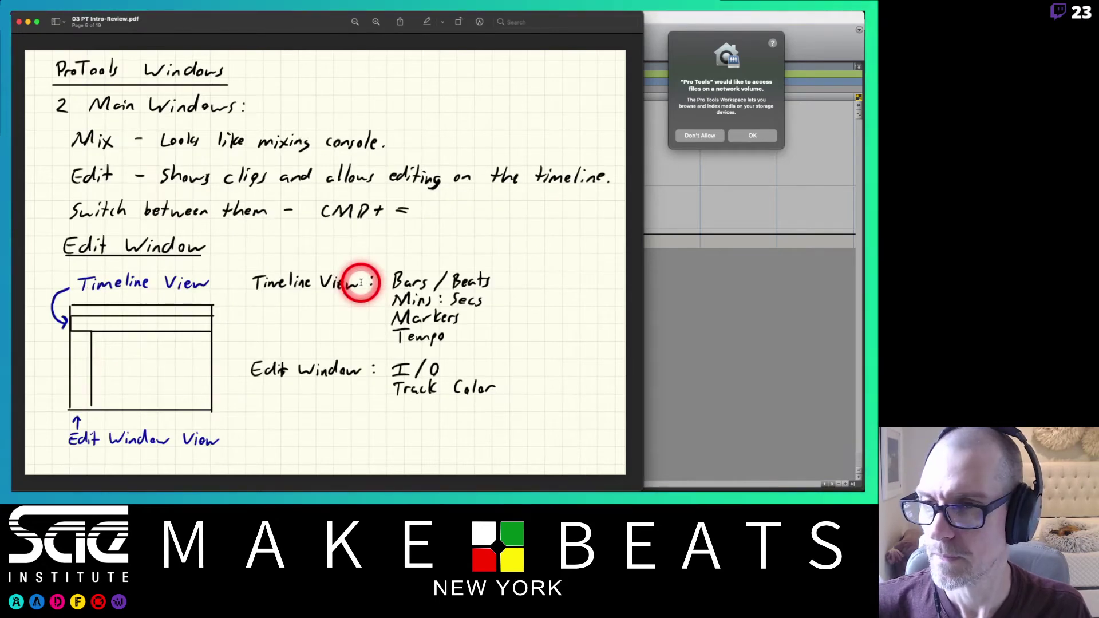
{"action": "key", "text": "Right"}
{"action": "key", "text": "Right"}
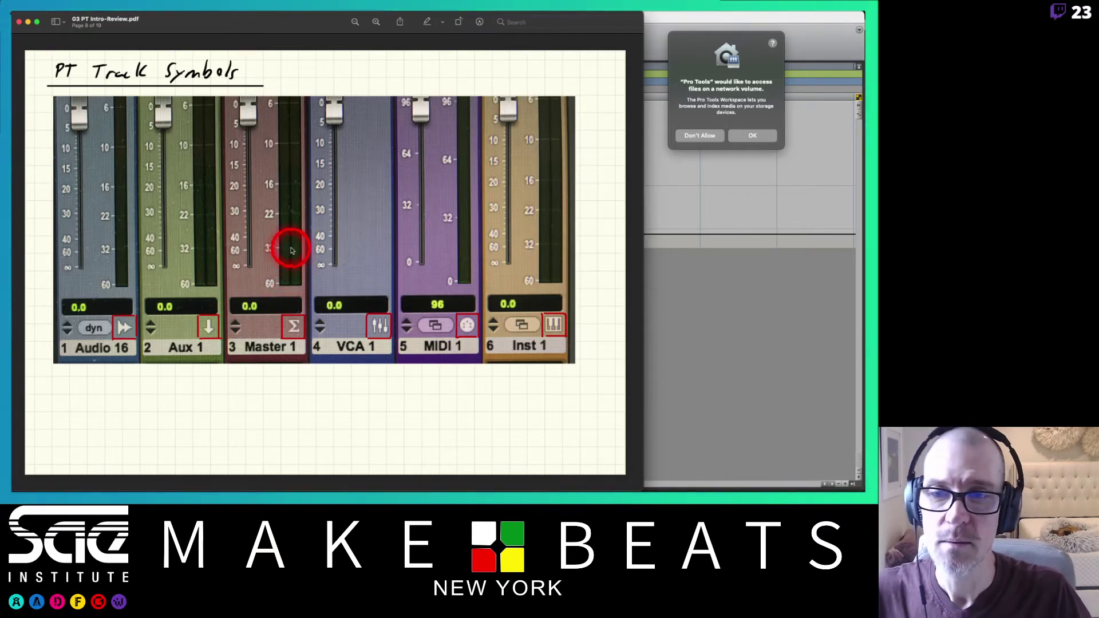
- Return to Pro Tools and try to allow its access to files on a network volume
{"action": "left_click", "coordinate": [685, 288]}
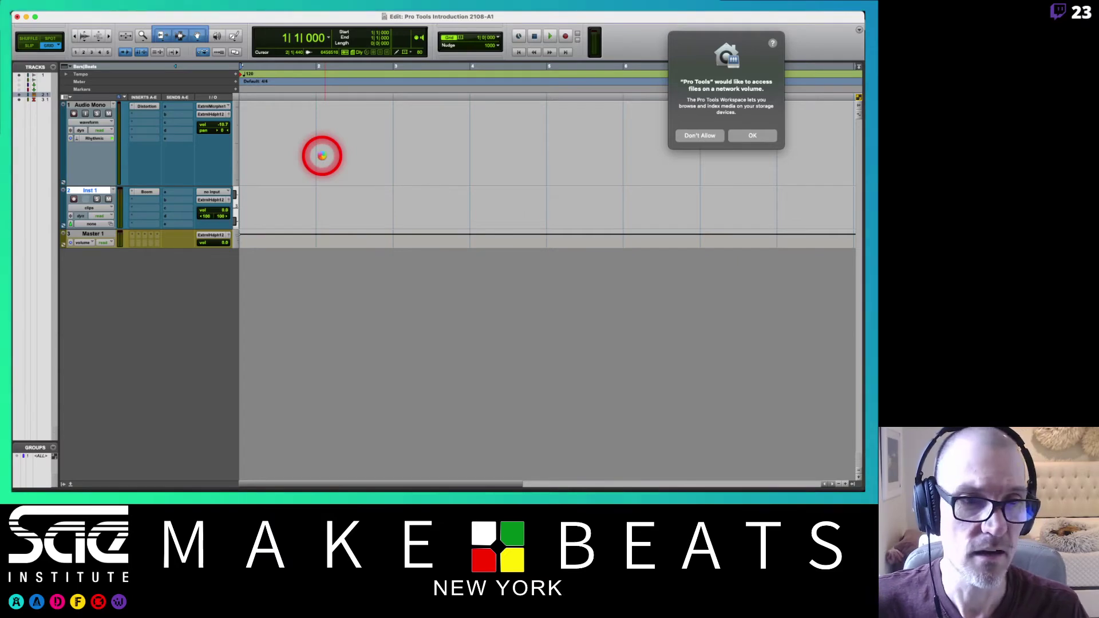
{"action": "left_click", "coordinate": [753, 136]}
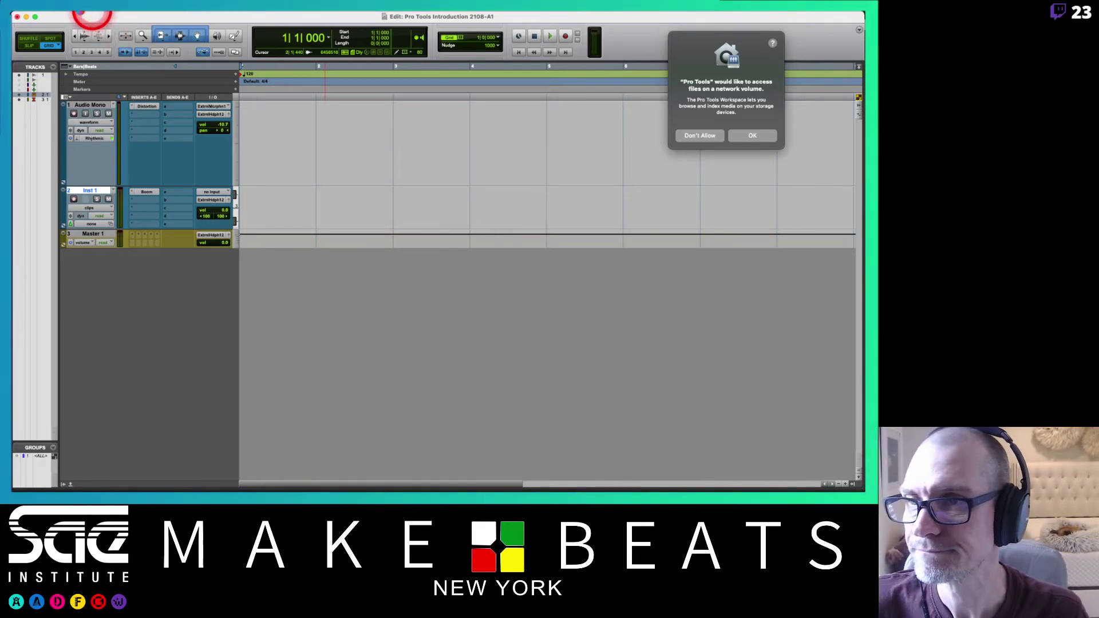
- Switch to Finder and force quit Pro Tools
{"action": "key", "text": "super+Tab"}
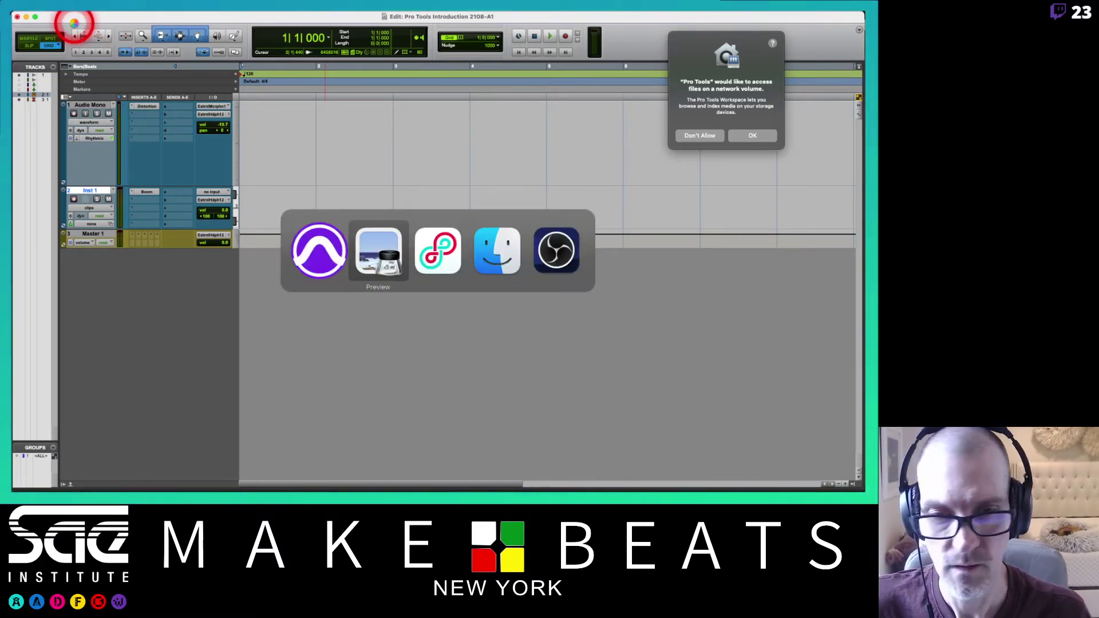
{"action": "key", "text": "super+Tab"}
{"action": "key", "text": "super+Tab"}
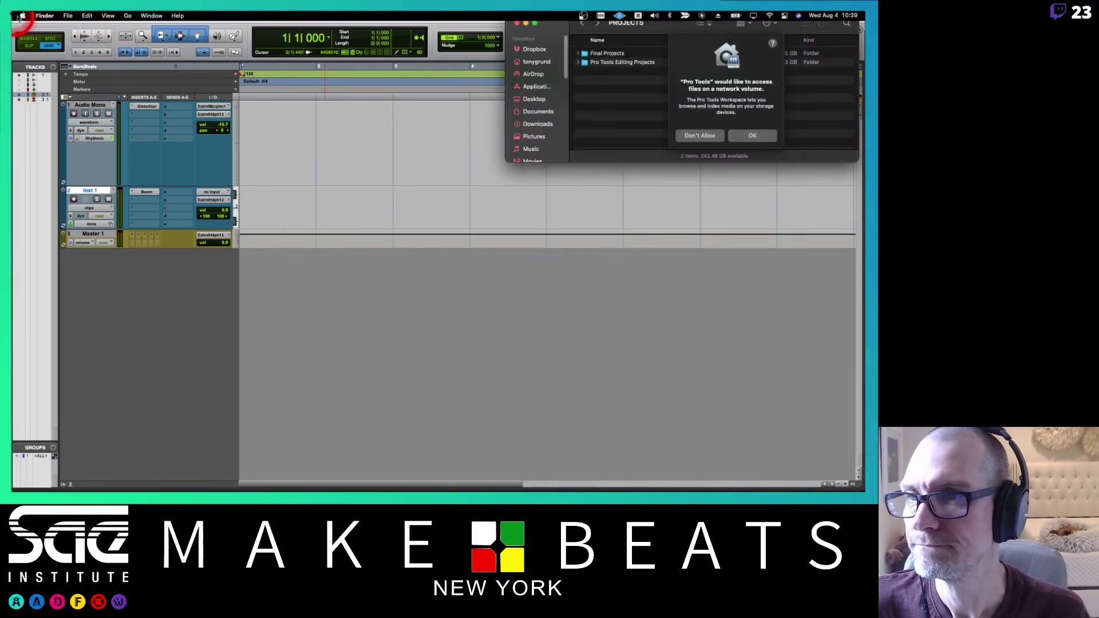
{"action": "left_click", "coordinate": [22, 15]}
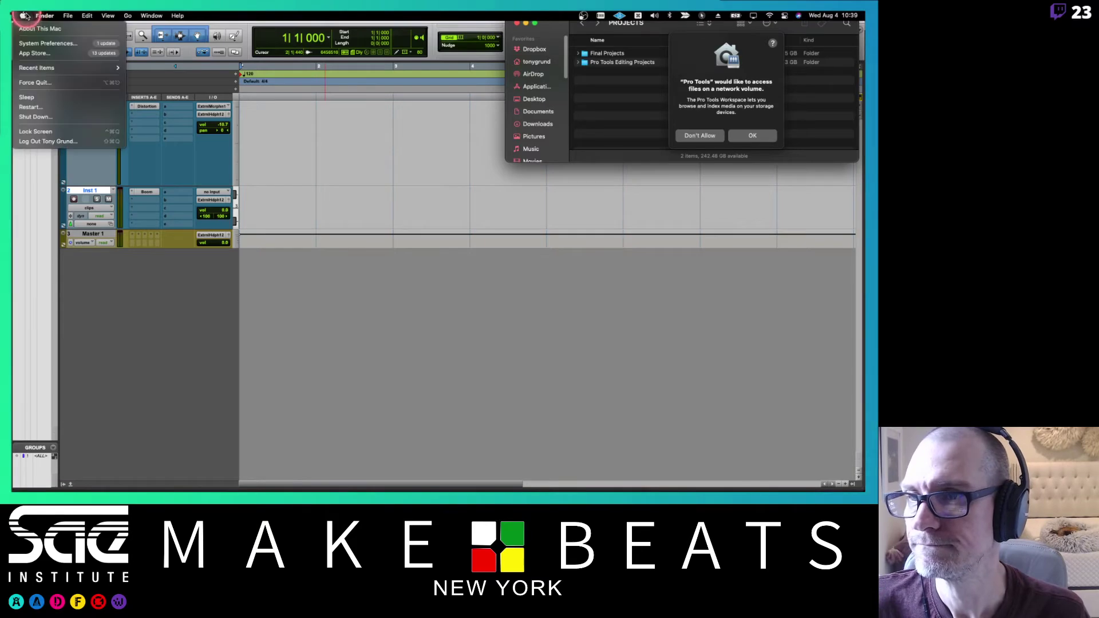
{"action": "left_click", "coordinate": [38, 82]}
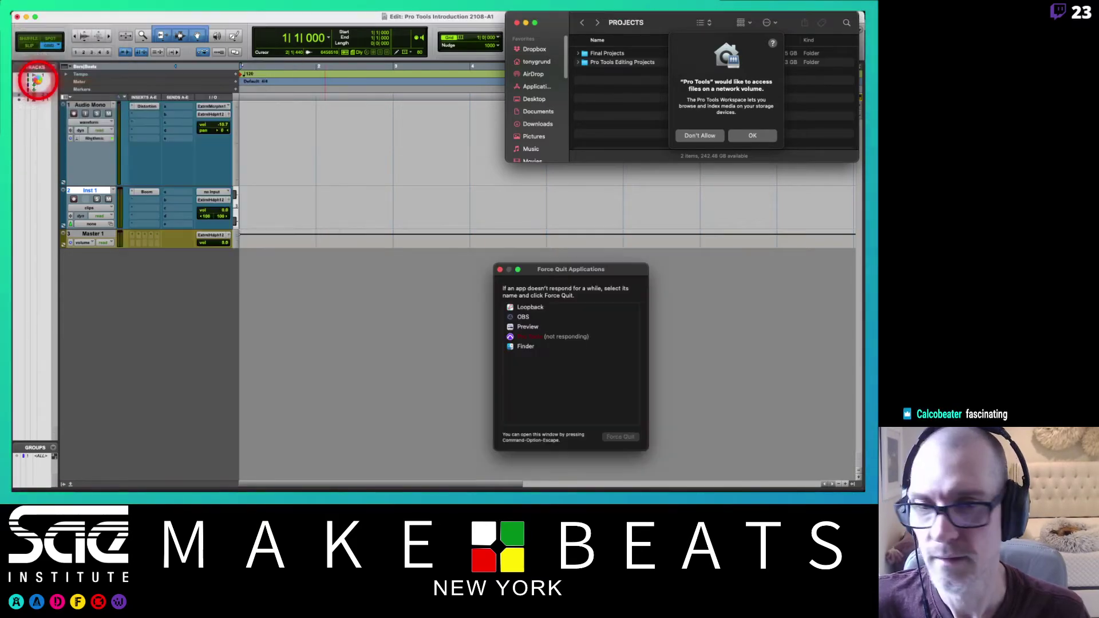
{"action": "left_click", "coordinate": [538, 337]}
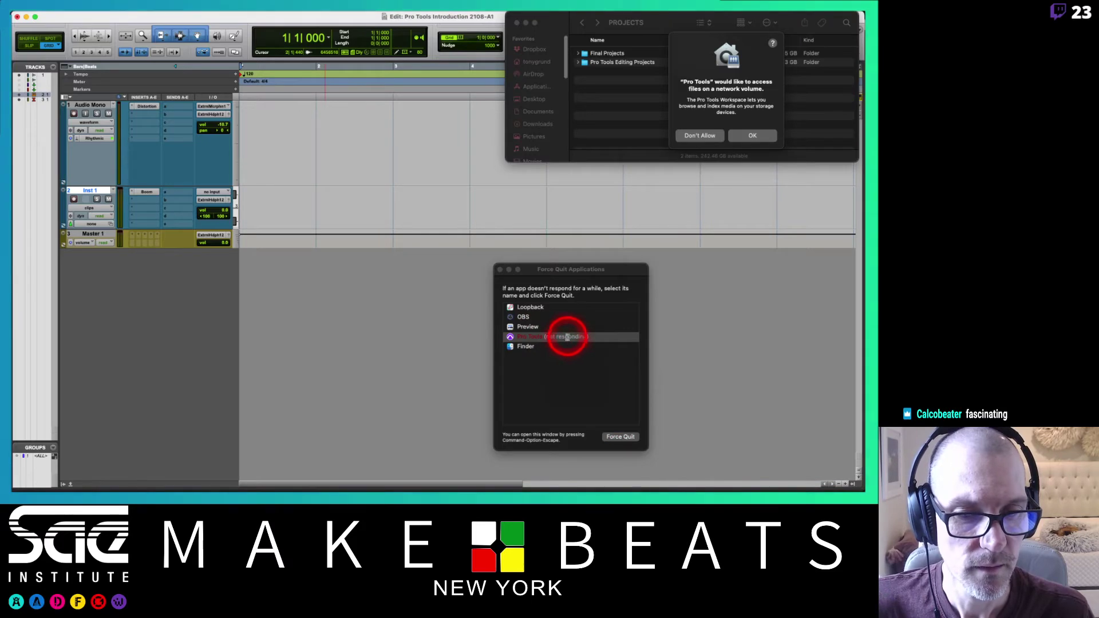
{"action": "left_click", "coordinate": [561, 336]}
{"action": "left_click", "coordinate": [613, 438]}
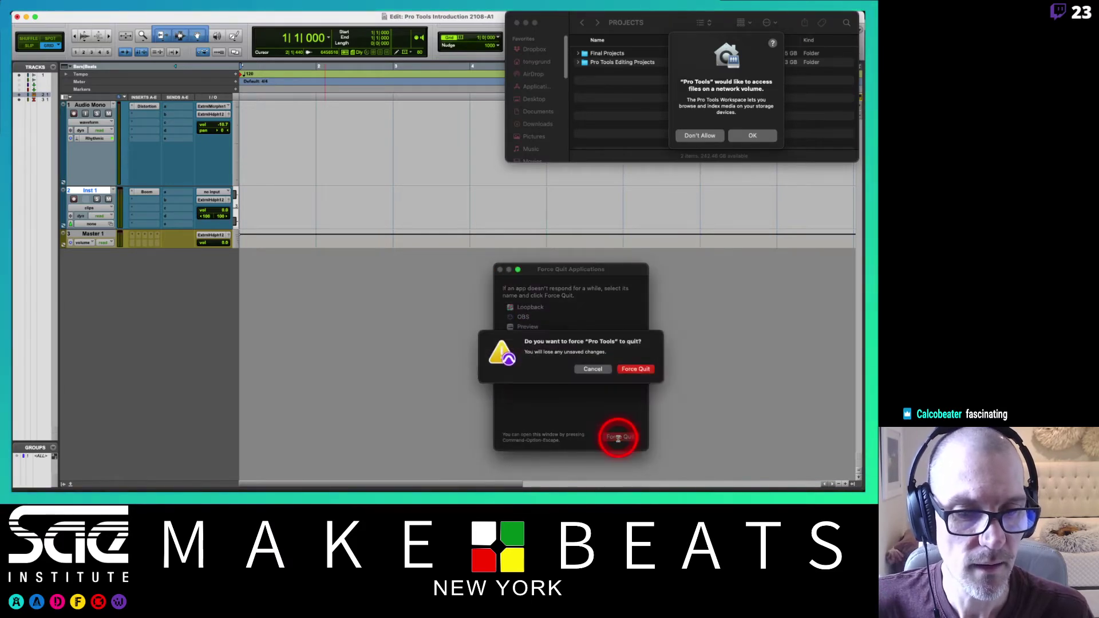
{"action": "left_click", "coordinate": [631, 370]}
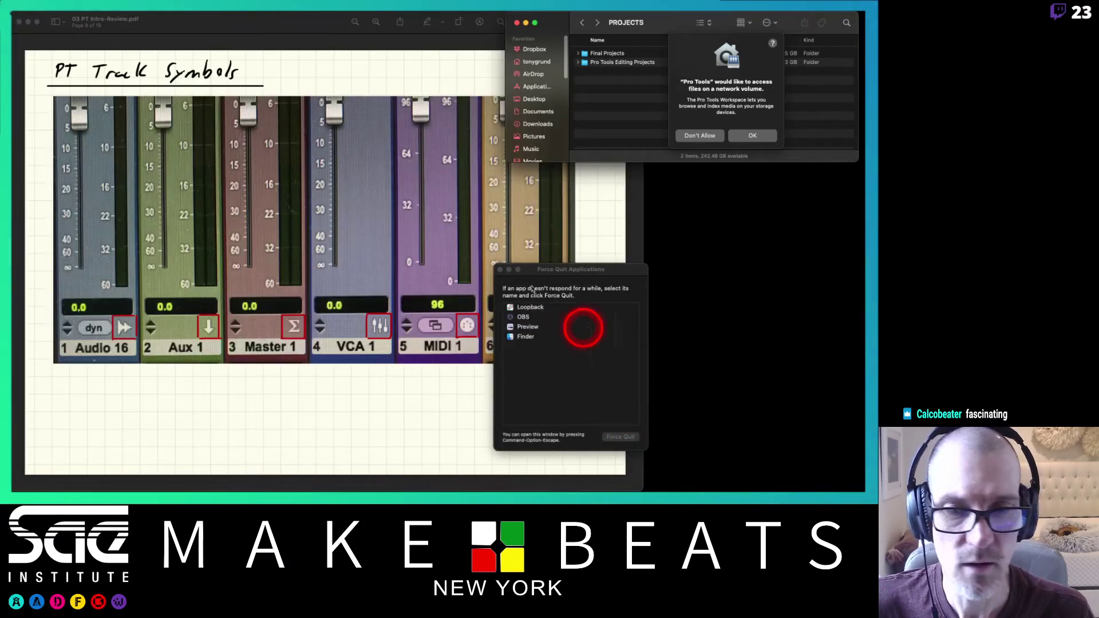
- Try again to allow the network volume access and move the prompt clear of the Finder window
{"action": "left_click", "coordinate": [754, 137]}
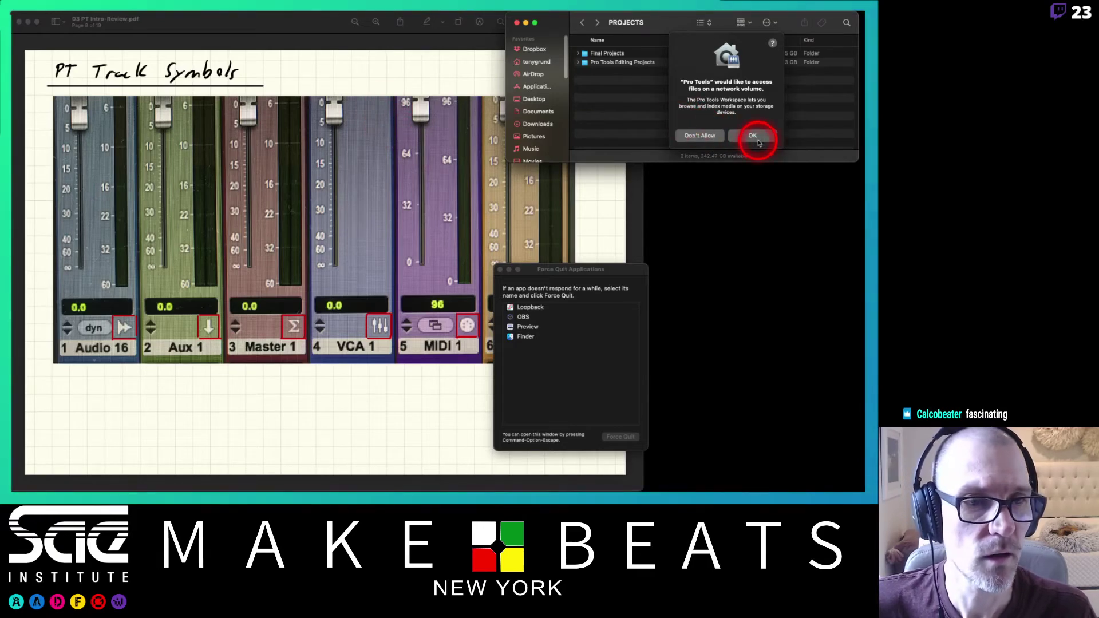
{"action": "left_click_drag", "start_coordinate": [704, 39], "coordinate": [815, 483]}
{"action": "left_click", "coordinate": [703, 445]}
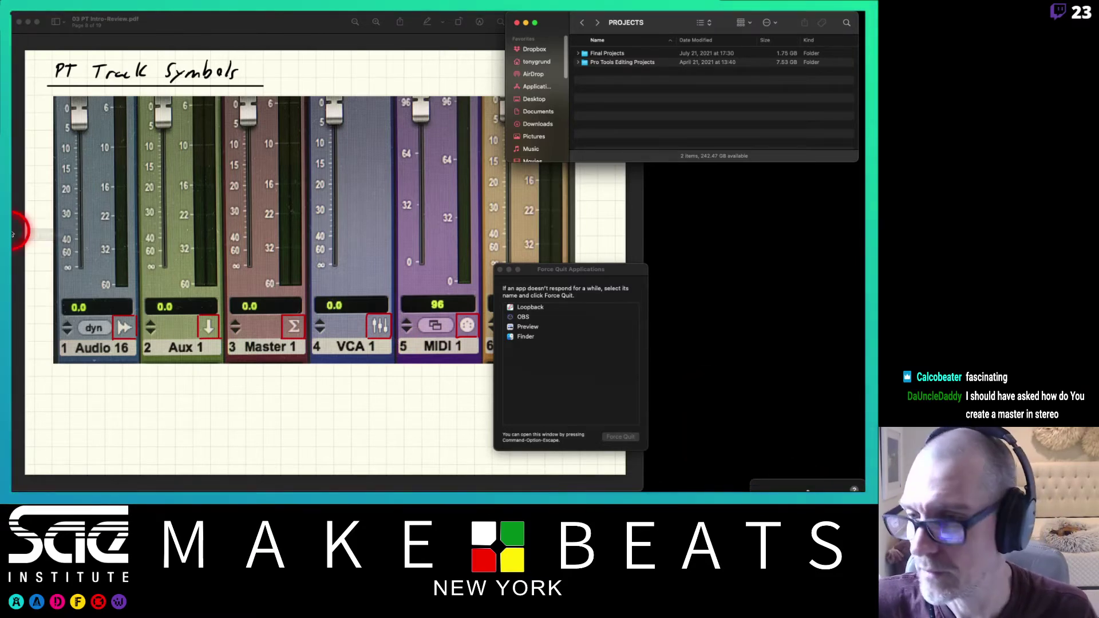
- Relaunch Pro Tools
{"action": "mouse_move", "coordinate": [13, 166]}
{"action": "left_click", "coordinate": [21, 123]}
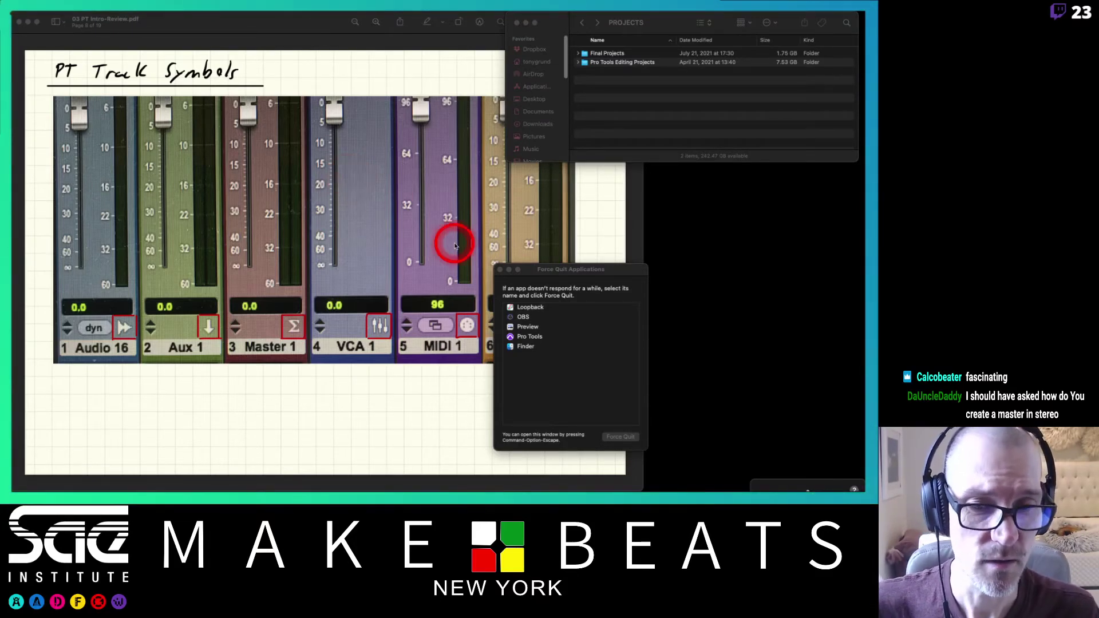
- Close the Force Quit window and, back in Pro Tools, move the network volume access prompt mostly off screen
{"action": "left_click", "coordinate": [499, 270]}
{"action": "key", "text": "super+Tab"}
{"action": "key", "text": "super+Tab"}
{"action": "key", "text": "super+Tab"}
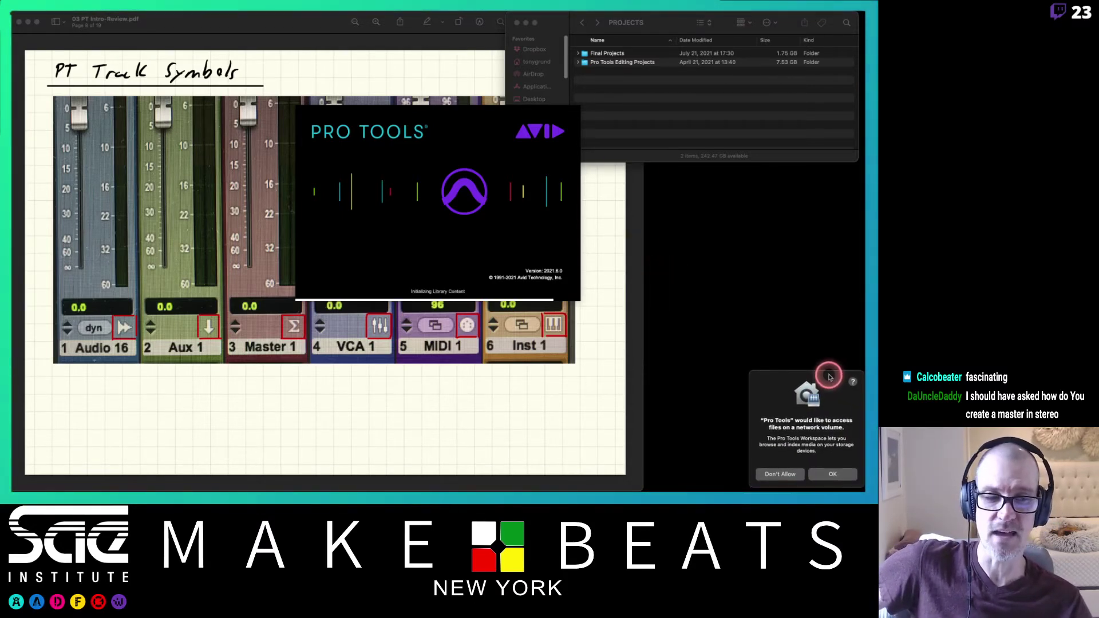
{"action": "left_click_drag", "start_coordinate": [829, 379], "coordinate": [834, 480]}
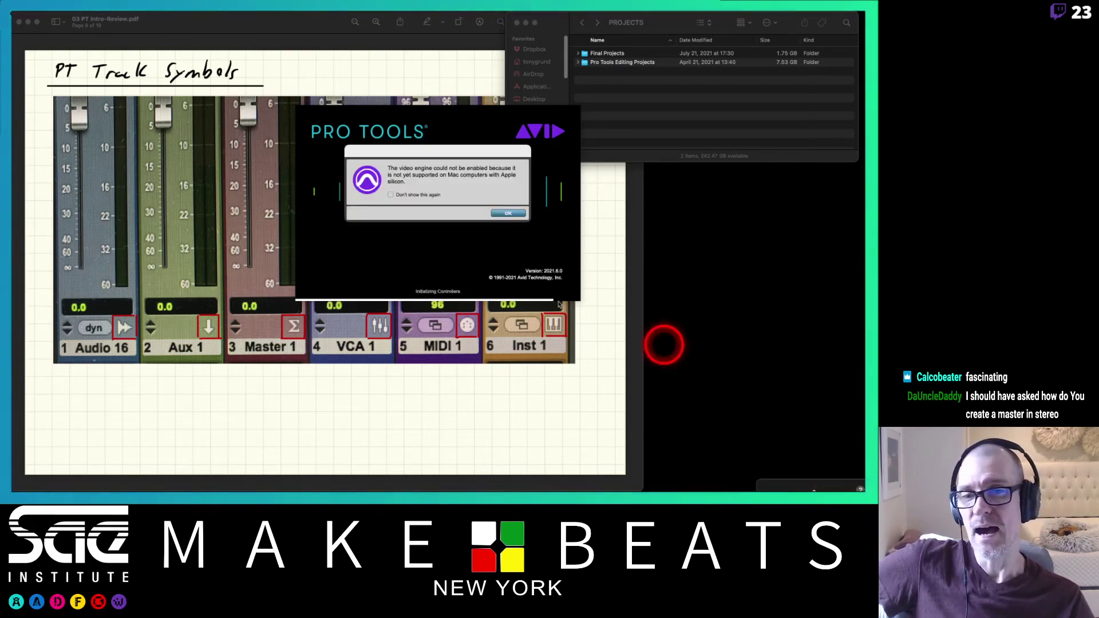
- Dismiss the video engine warning during startup and cancel the Pro Tools Dashboard without opening a session
{"action": "left_click", "coordinate": [511, 215]}
{"action": "left_click", "coordinate": [511, 216]}
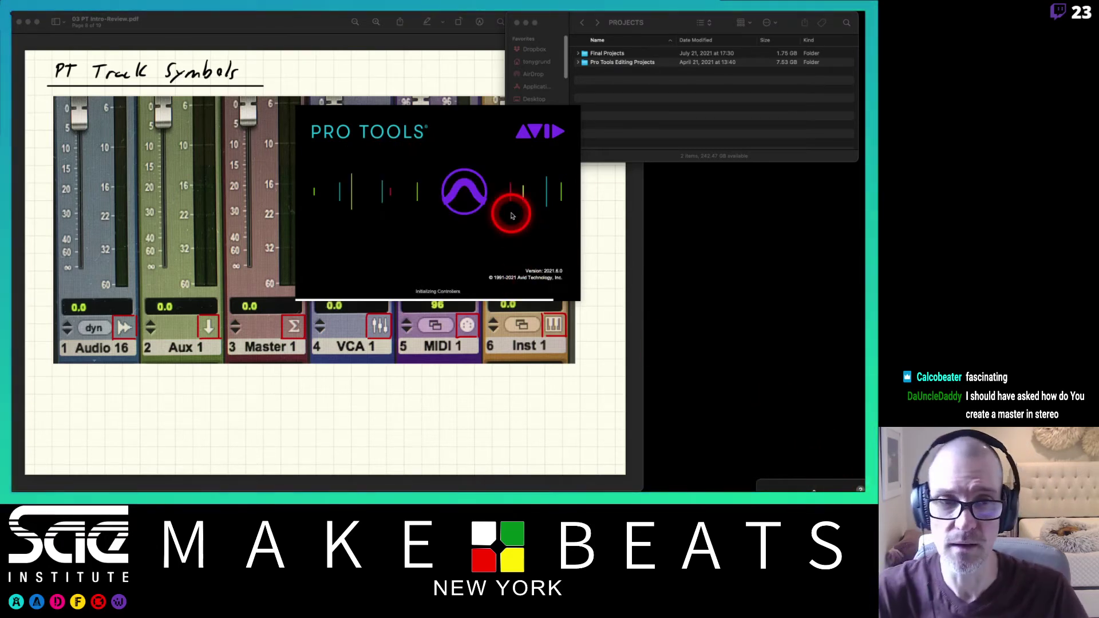
{"action": "left_click", "coordinate": [712, 59]}
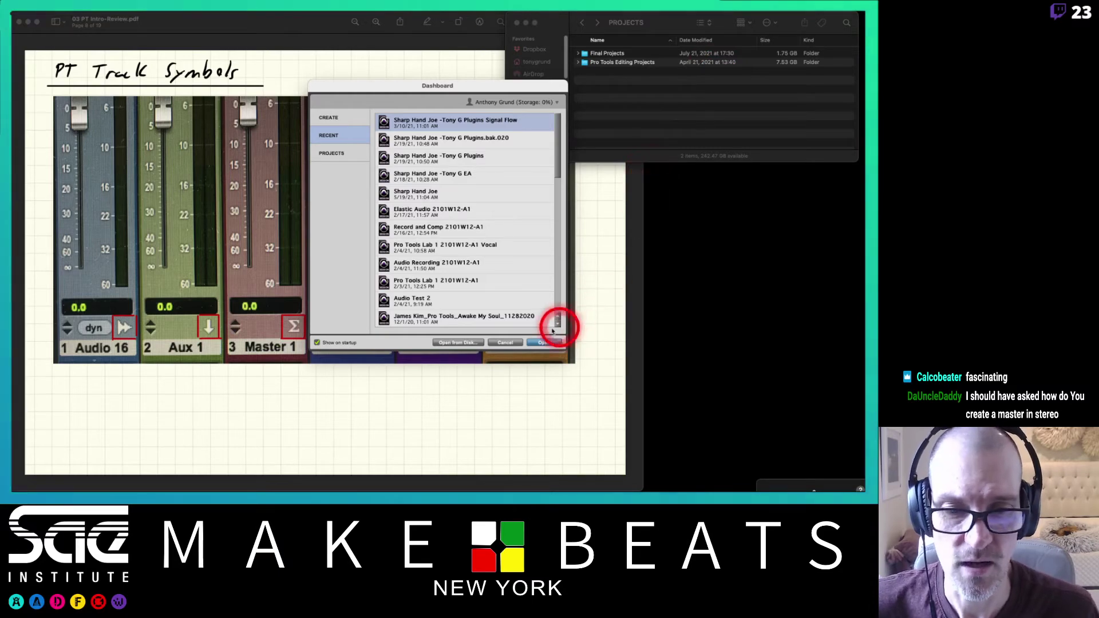
{"action": "left_click", "coordinate": [504, 343]}
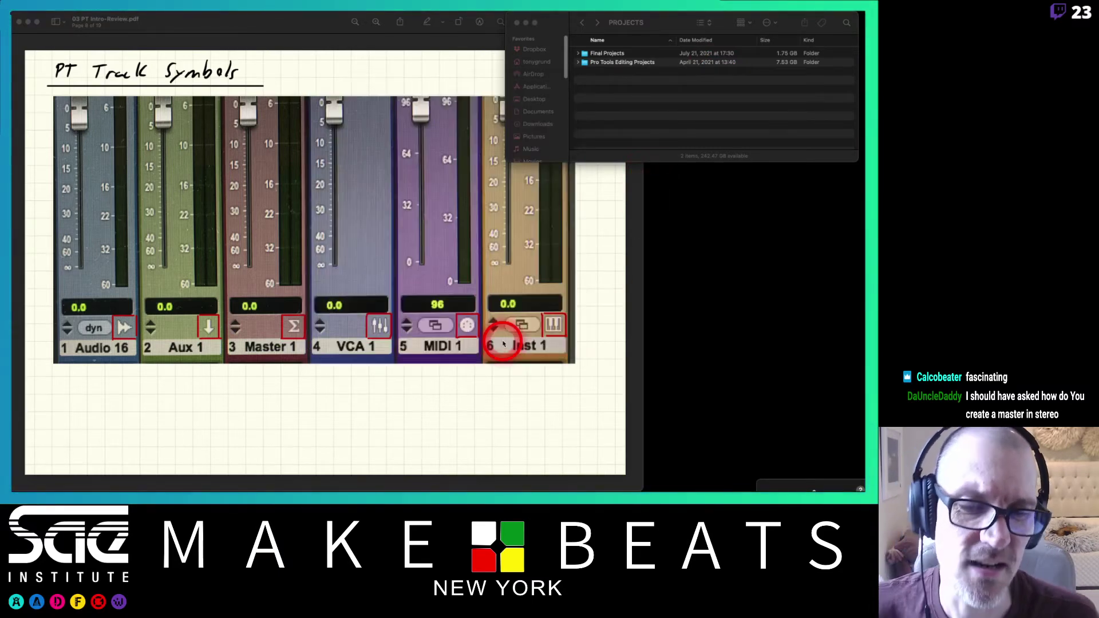
- Switch to the 03 PT Intro-Review PDF in Preview and advance to the PT Folder Structure page
{"action": "left_click", "coordinate": [444, 26]}
{"action": "key", "text": "Down"}
{"action": "key", "text": "Down"}
{"action": "key", "text": "Down"}
{"action": "key", "text": "Down"}
{"action": "key", "text": "Down"}
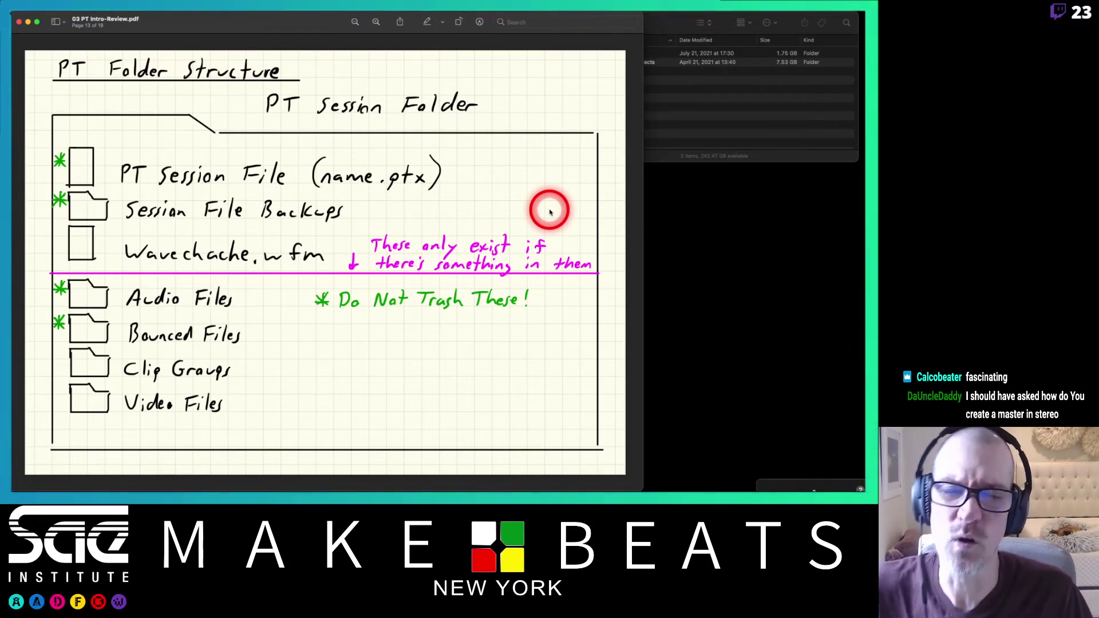
- Make the Finder window taller and select the Pro Tools Introduction 2108-A1 folder in Sound > Pro Tools Projects
{"action": "left_click", "coordinate": [691, 144]}
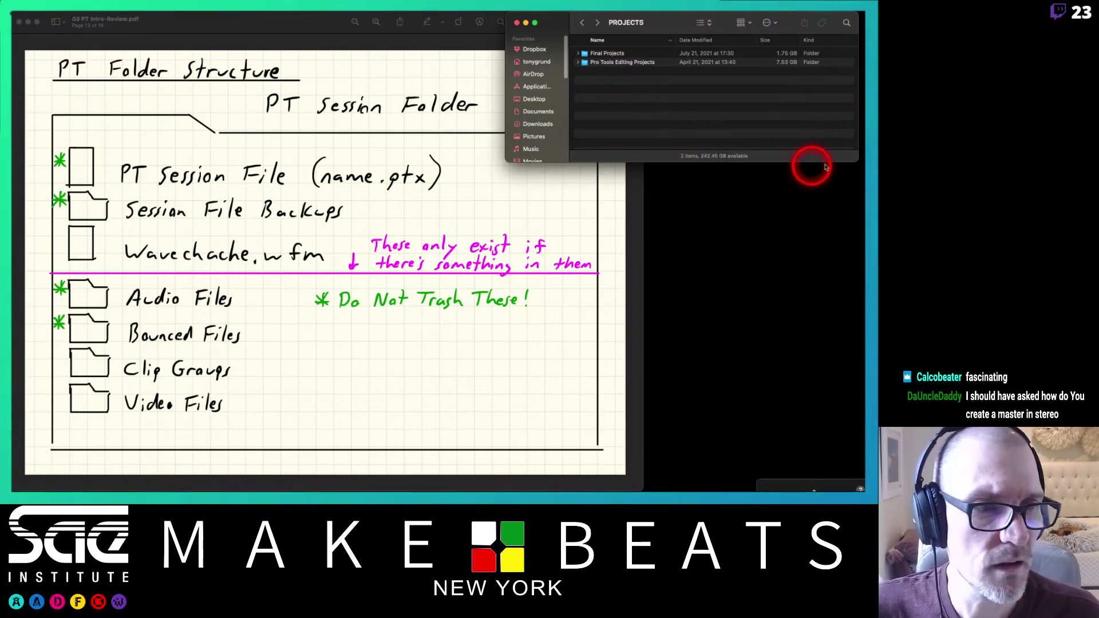
{"action": "left_click_drag", "start_coordinate": [856, 162], "coordinate": [846, 270]}
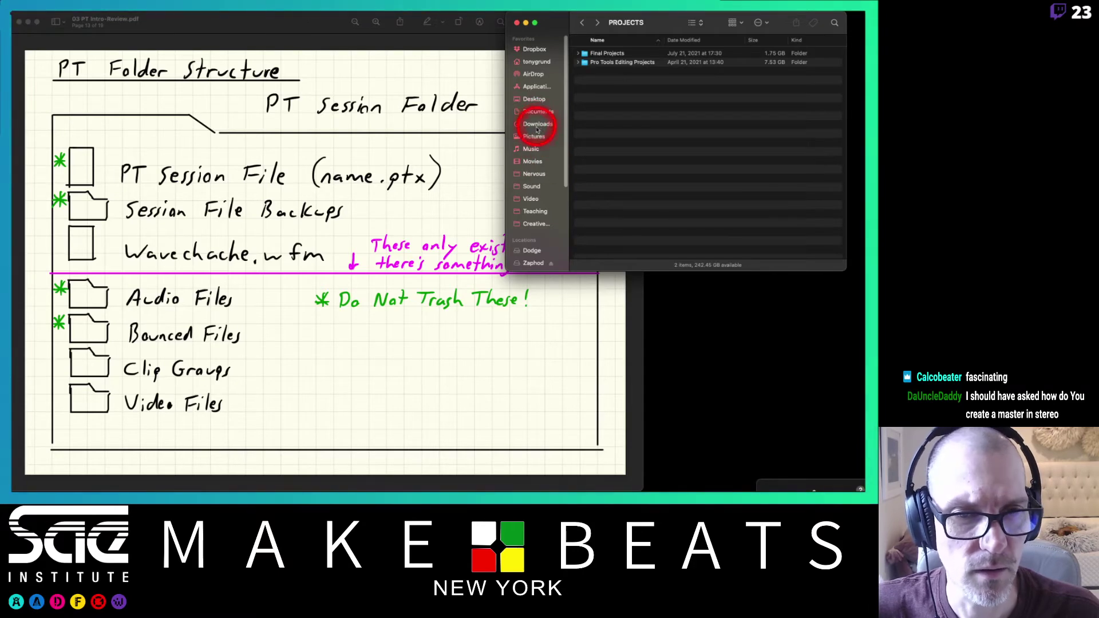
{"action": "left_click", "coordinate": [531, 186]}
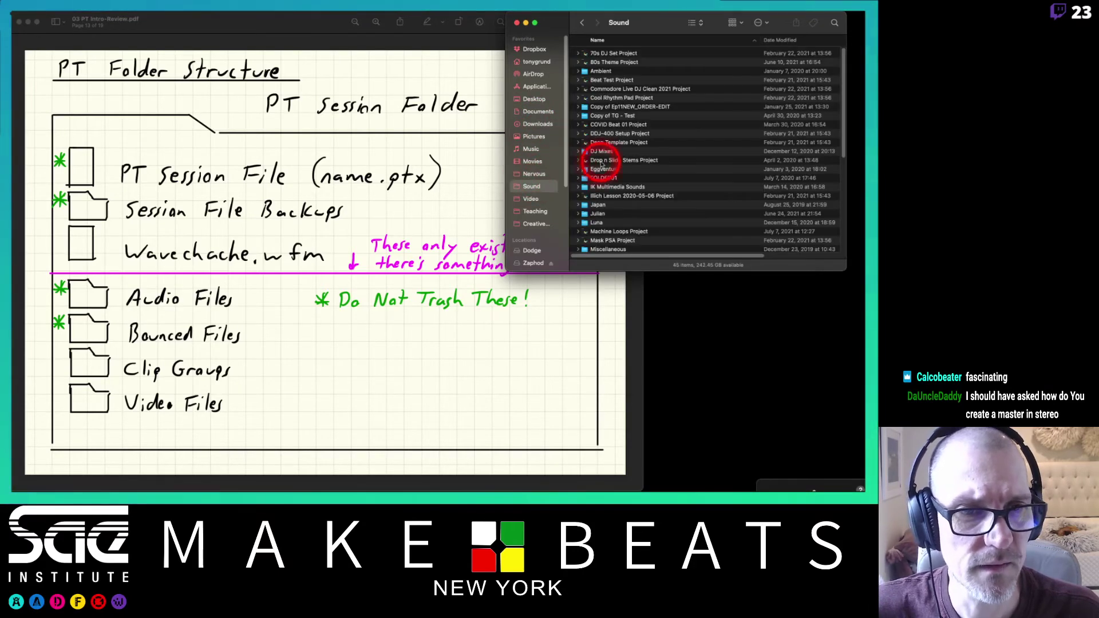
{"action": "scroll", "coordinate": [607, 163], "scroll_direction": "down", "scroll_amount": 6}
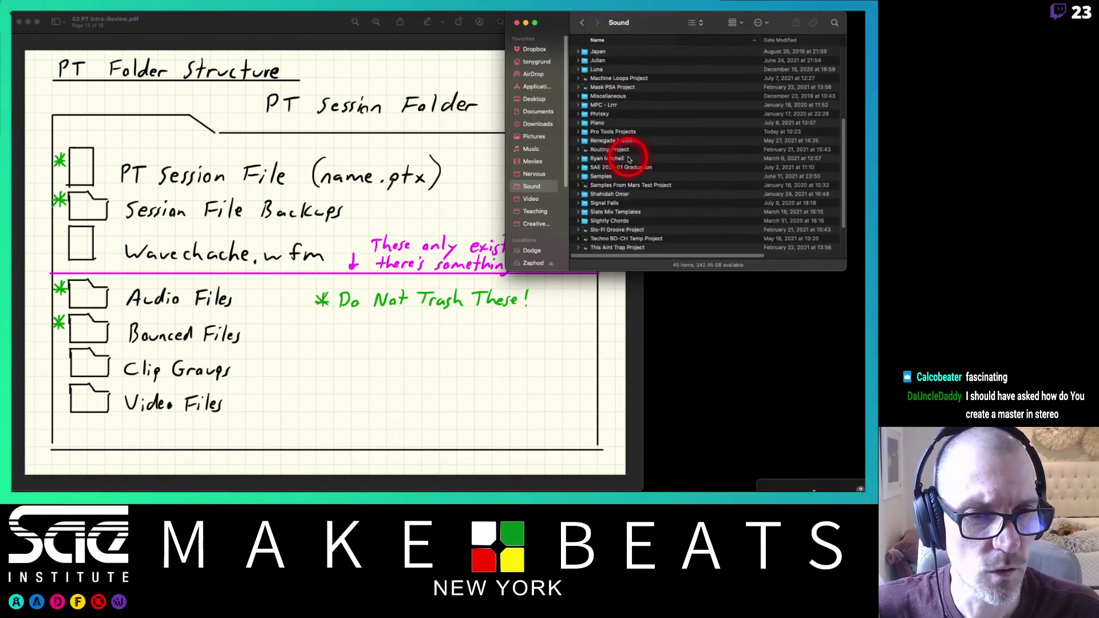
{"action": "double_click", "coordinate": [599, 132]}
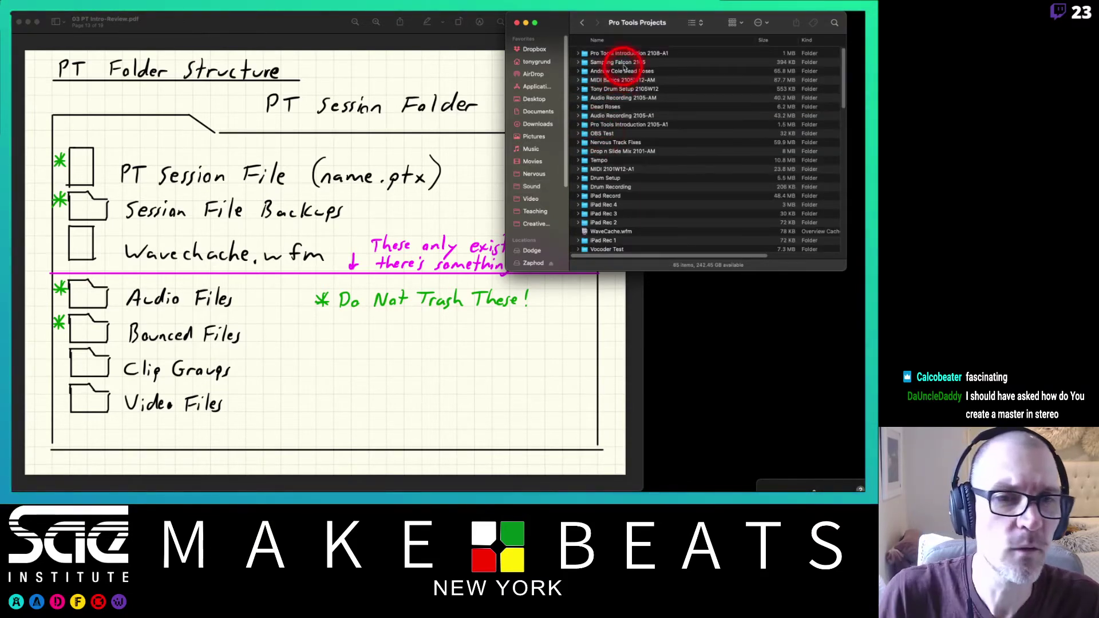
{"action": "left_click", "coordinate": [618, 54]}
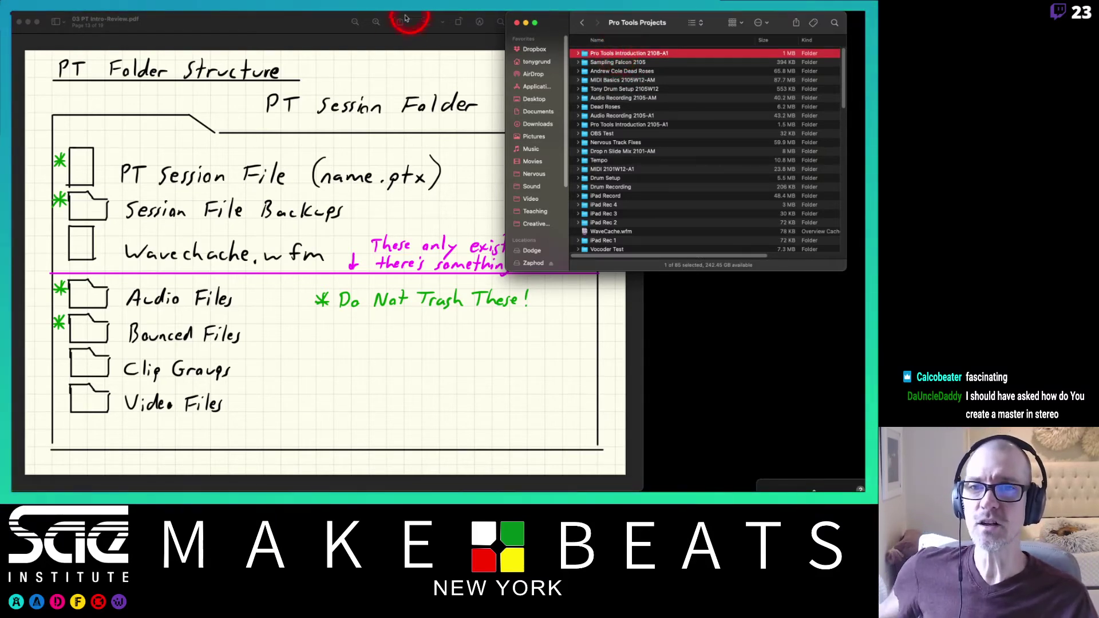
- Open the Pro Tools Introduction 2108-A1 folder and compare its contents with the folder structure notes
{"action": "left_click", "coordinate": [340, 23]}
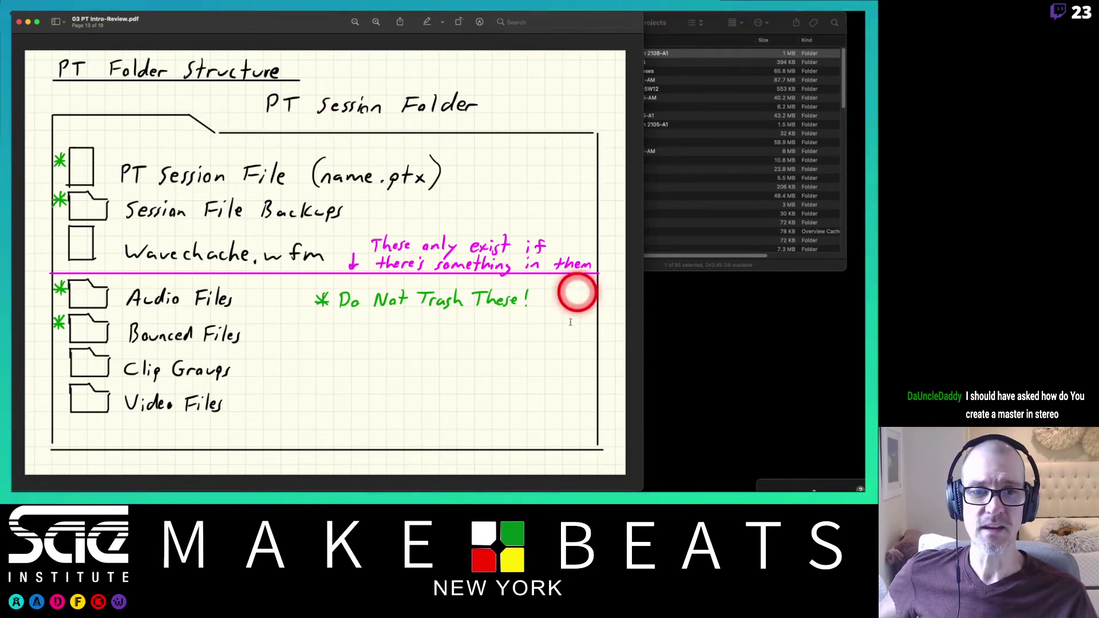
{"action": "left_click", "coordinate": [691, 241]}
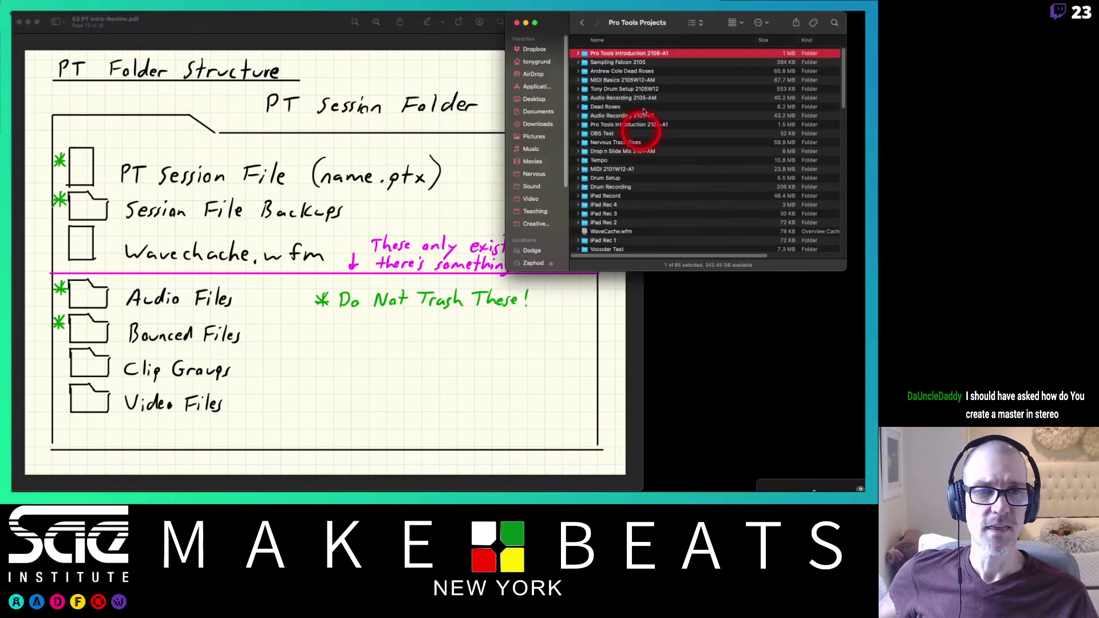
{"action": "double_click", "coordinate": [618, 55]}
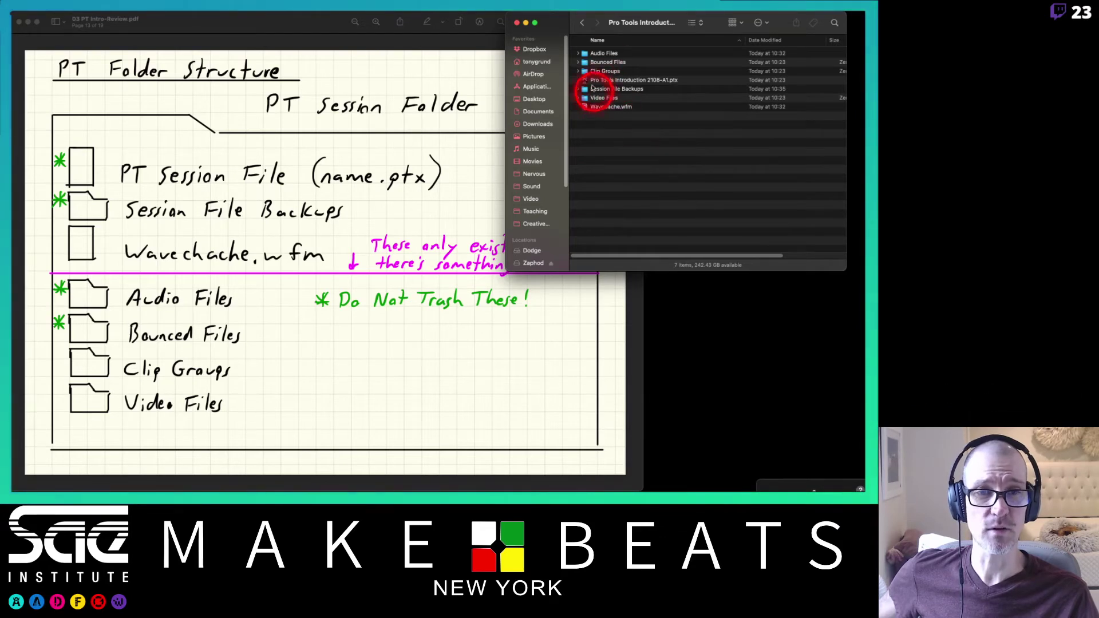
{"action": "left_click", "coordinate": [419, 77]}
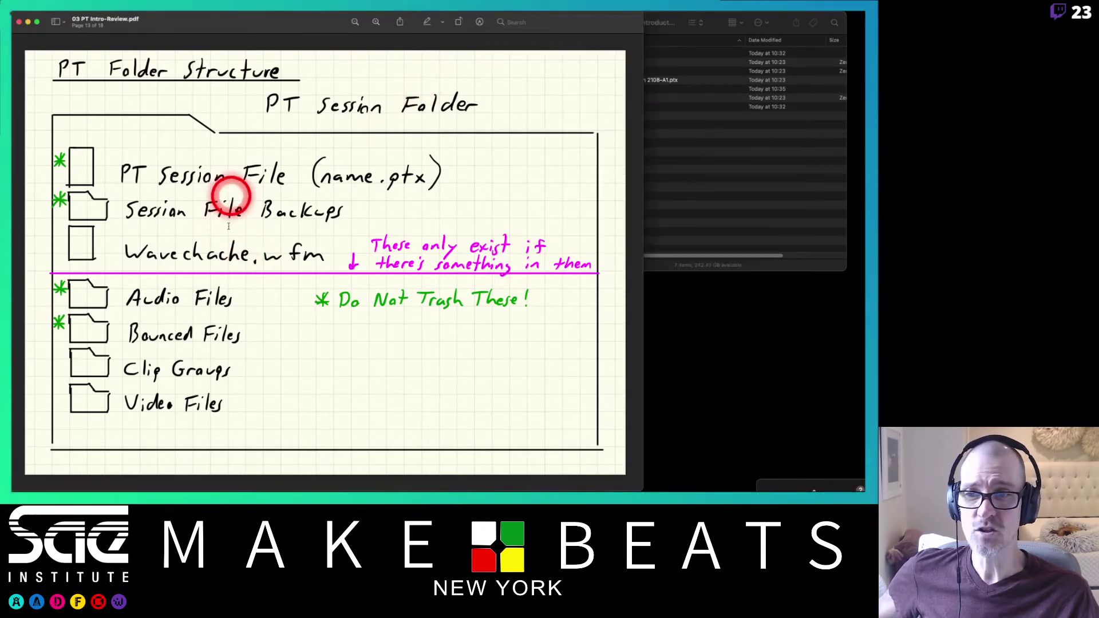
{"action": "left_click", "coordinate": [686, 98]}
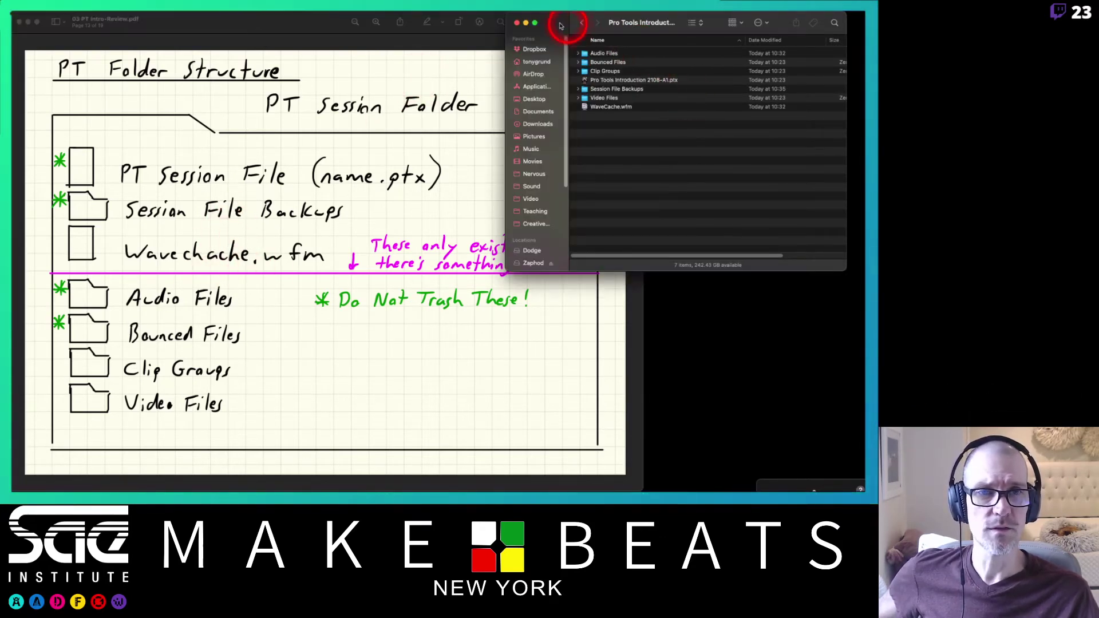
- Hide the Finder sidebar and move and narrow the window so it sits beside the notes without covering them
{"action": "mouse_move", "coordinate": [560, 25]}
{"action": "left_mouse_down"}
{"action": "mouse_move", "coordinate": [654, 35]}
{"action": "mouse_move", "coordinate": [694, 25]}
{"action": "left_mouse_up"}
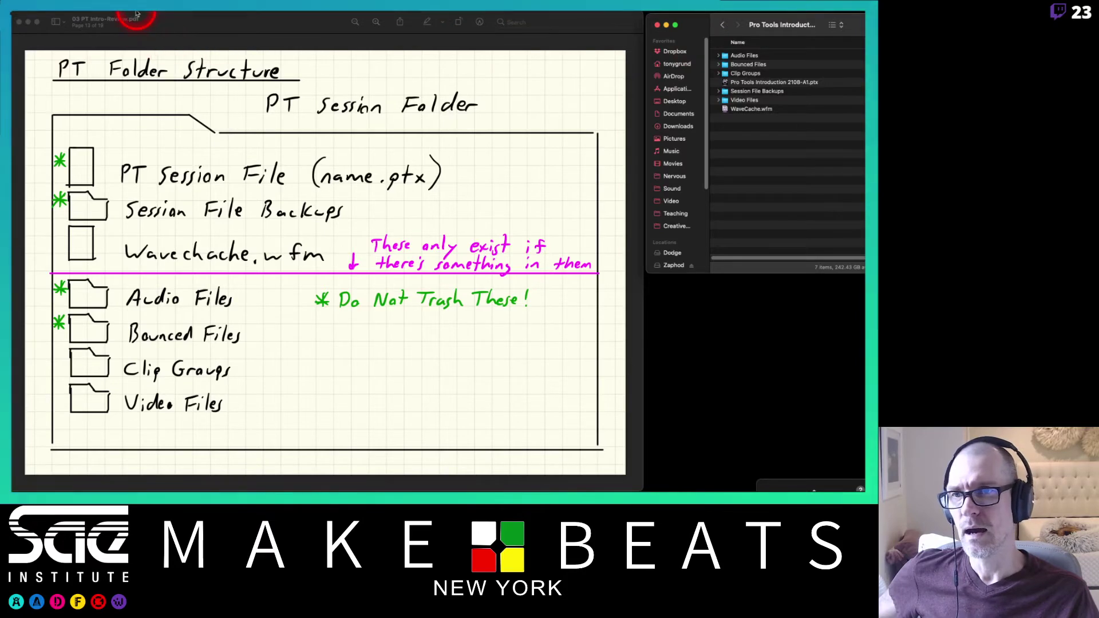
{"action": "left_click", "coordinate": [107, 15]}
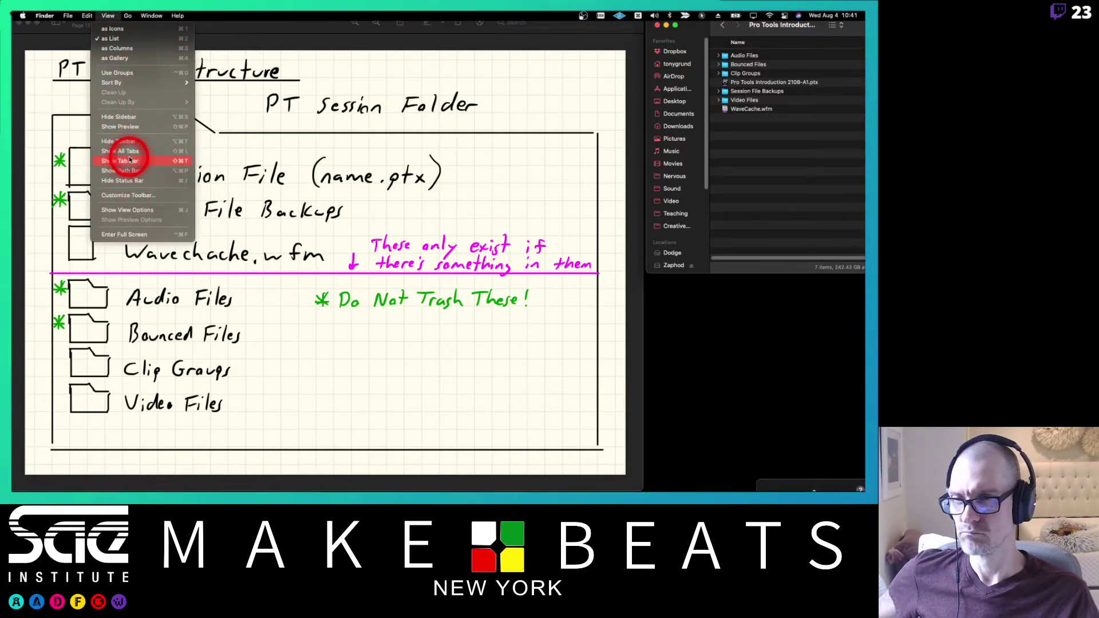
{"action": "left_click", "coordinate": [127, 119]}
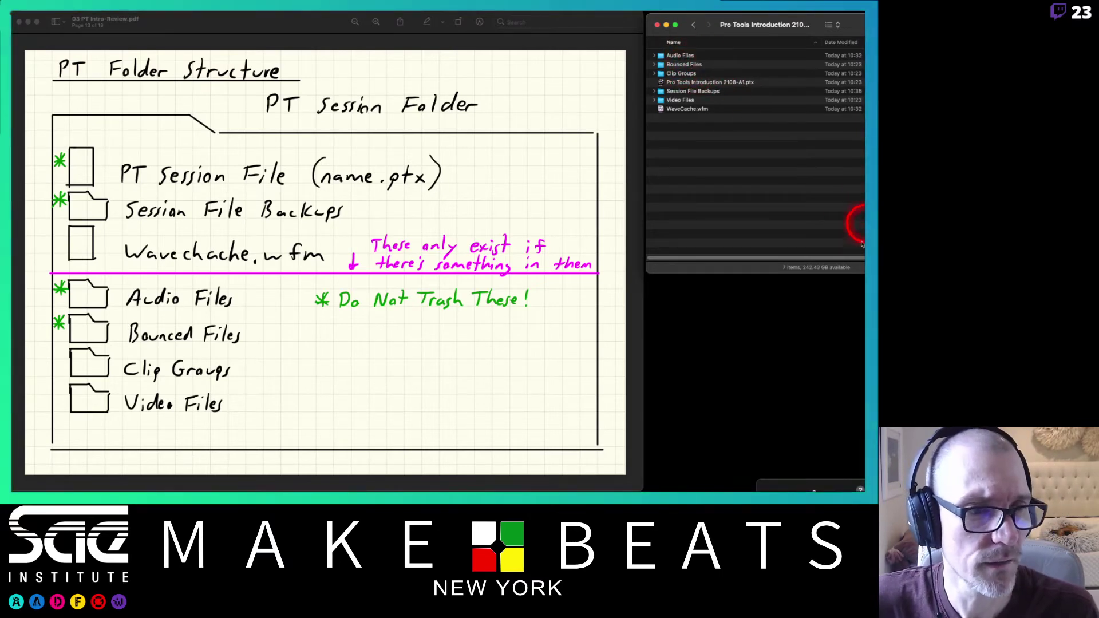
{"action": "left_click", "coordinate": [675, 25]}
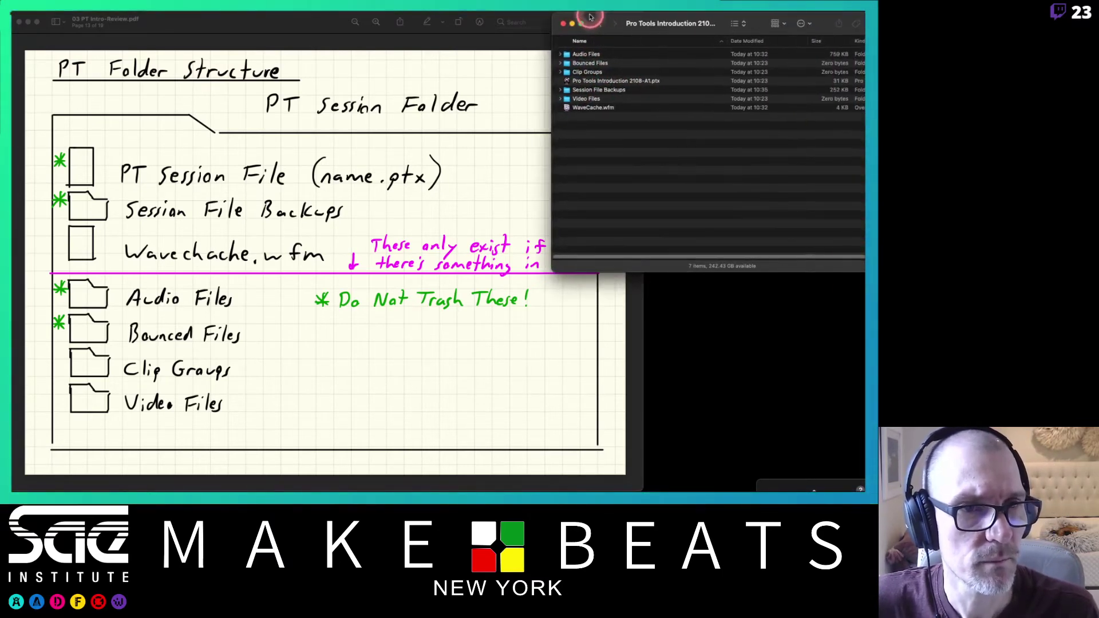
{"action": "left_click_drag", "start_coordinate": [554, 16], "coordinate": [562, 15]}
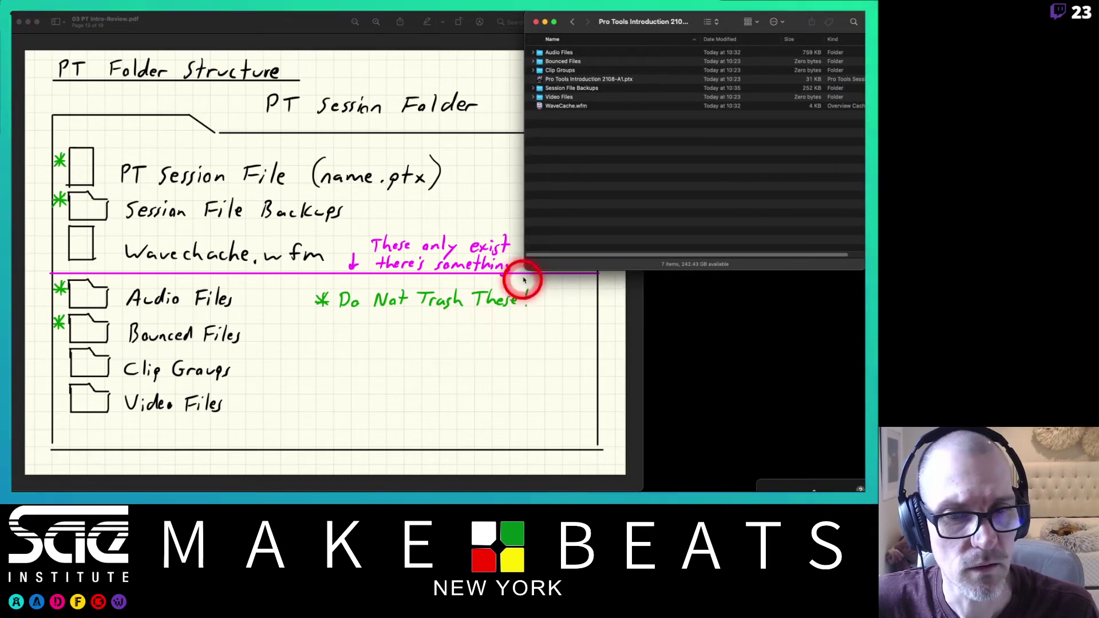
{"action": "left_click_drag", "start_coordinate": [526, 265], "coordinate": [645, 271]}
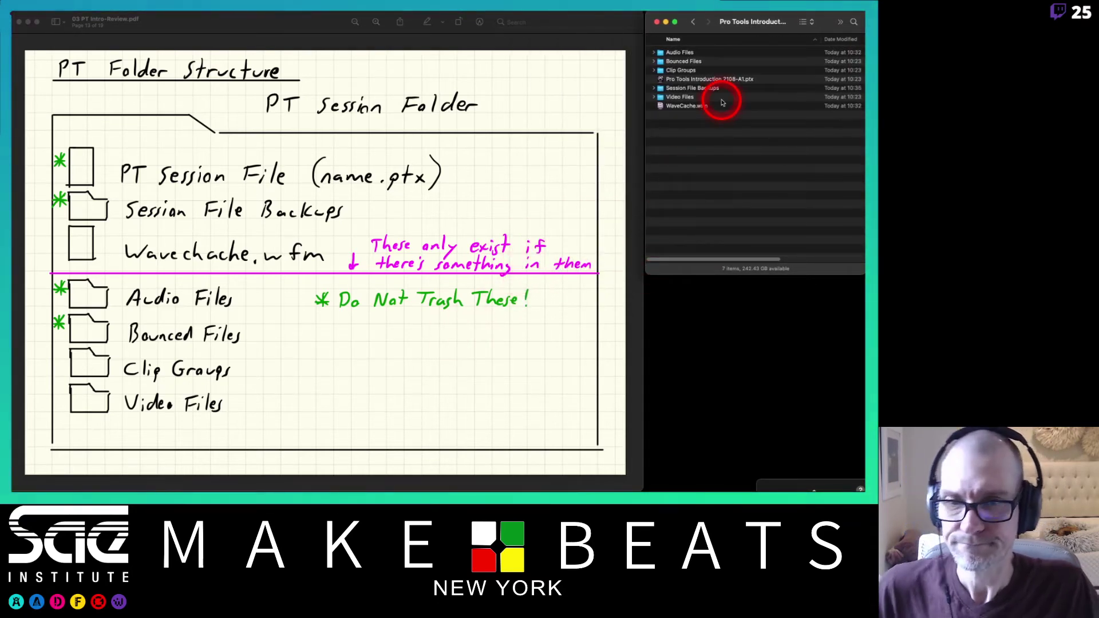
- Go back to the Pro Tools Projects folder and reopen the Pro Tools Introduction 2108-A1 session folder
{"action": "left_click", "coordinate": [692, 22]}
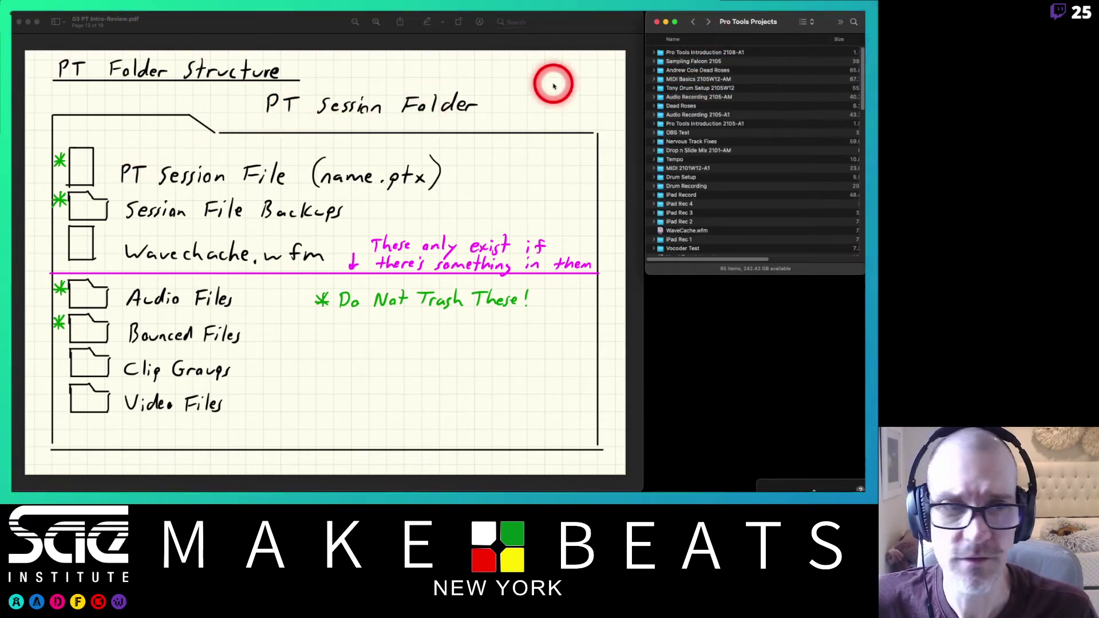
{"action": "left_click", "coordinate": [695, 52]}
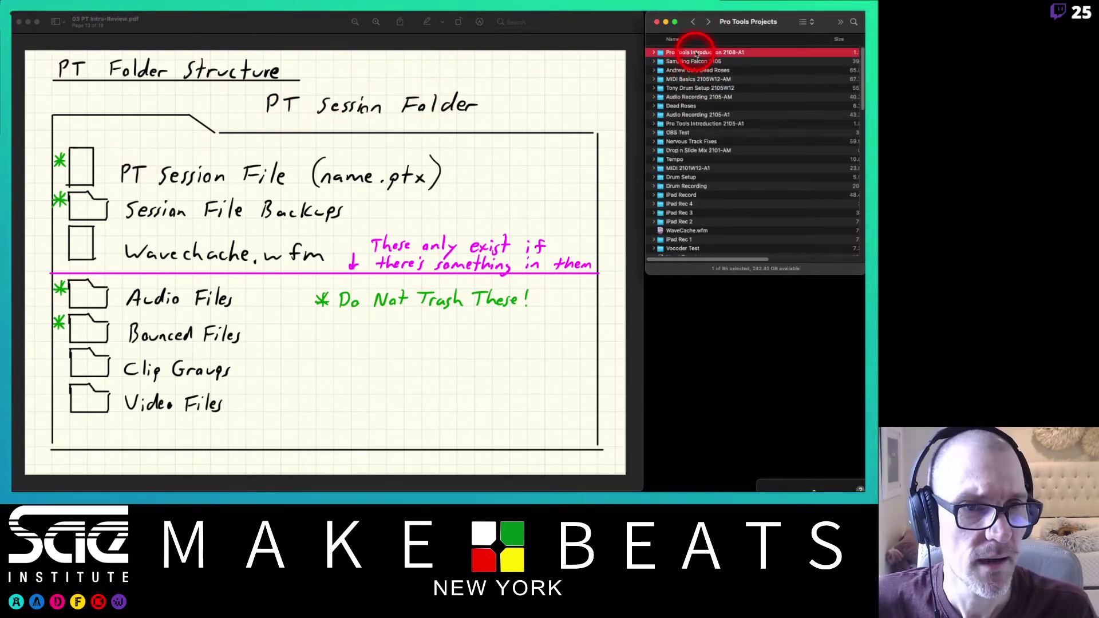
{"action": "double_click", "coordinate": [696, 53]}
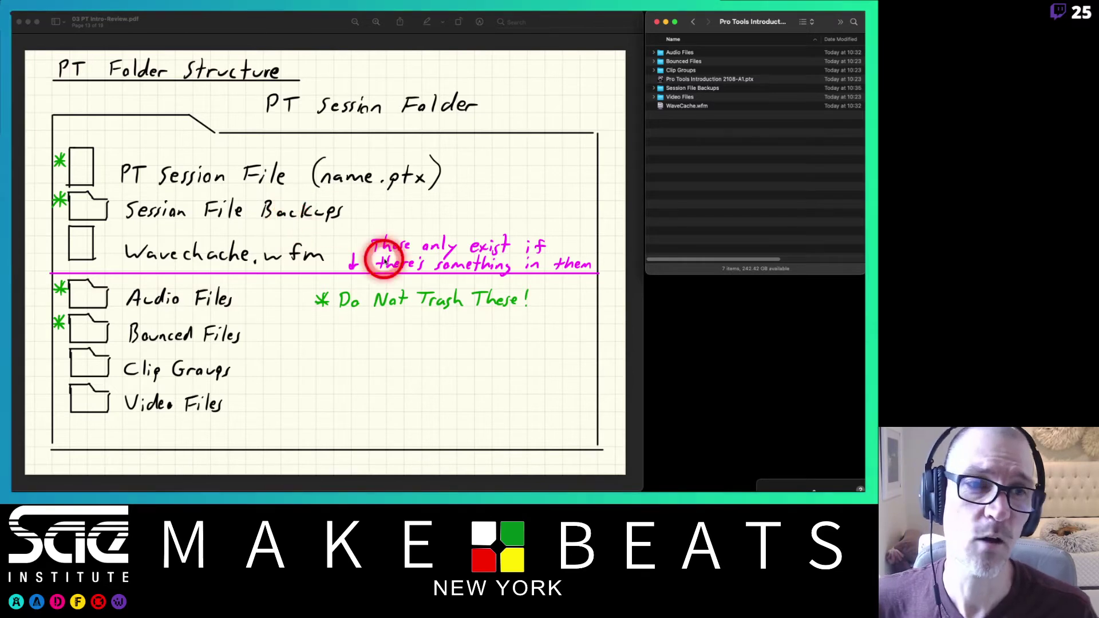
- Highlight the Session File Backups folder and the Pro Tools Introduction 2108-A1.ptx file, and expand the backups folder
{"action": "left_click", "coordinate": [714, 88]}
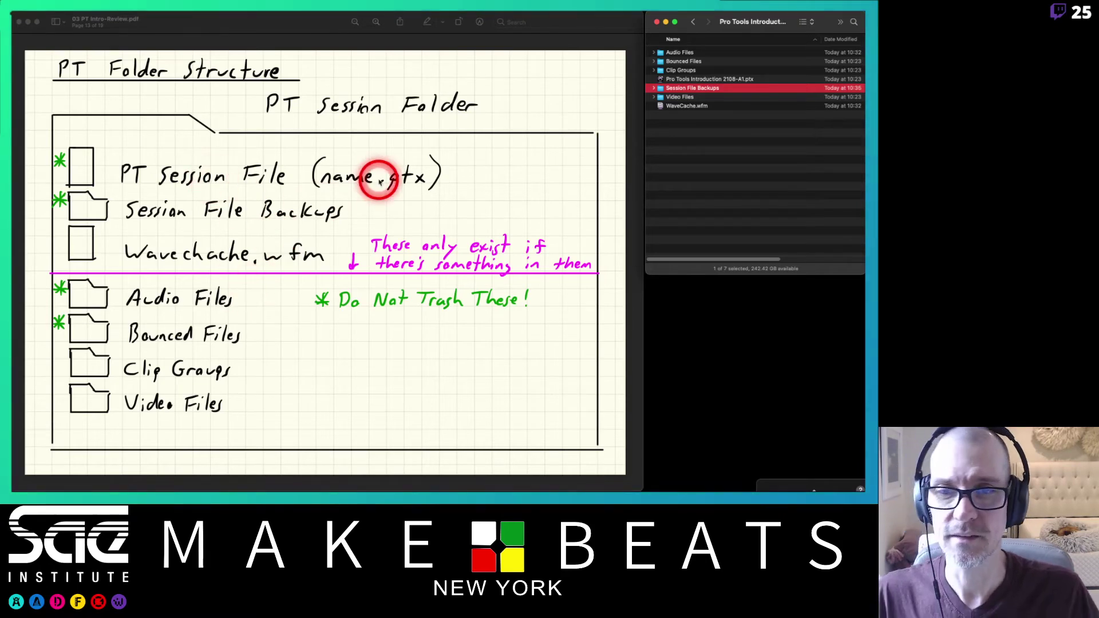
{"action": "left_click", "coordinate": [702, 80]}
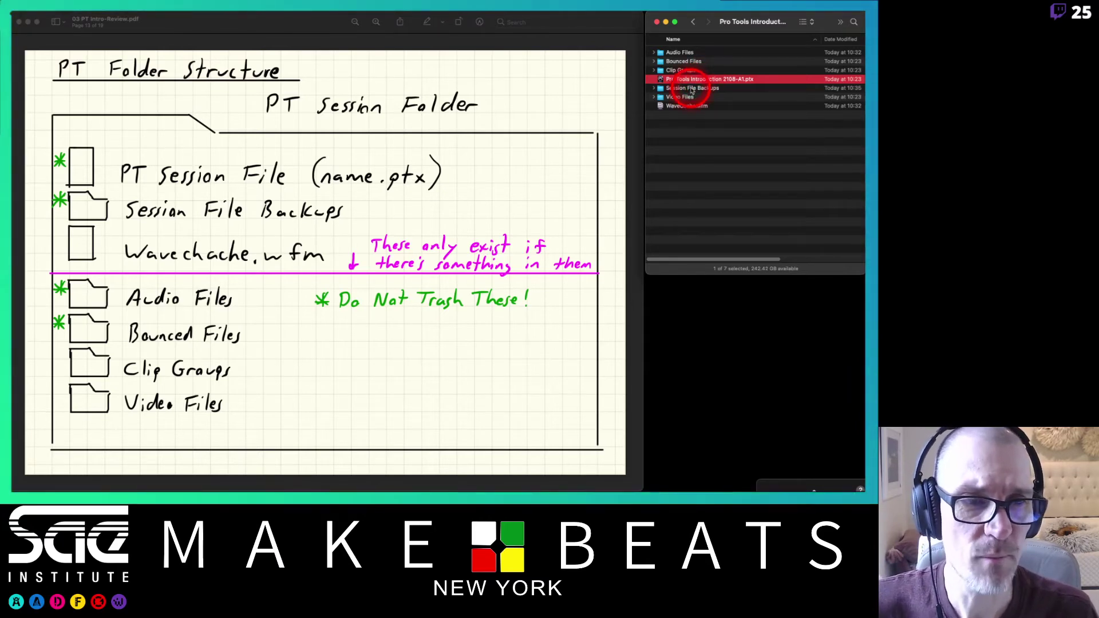
{"action": "left_click", "coordinate": [655, 89]}
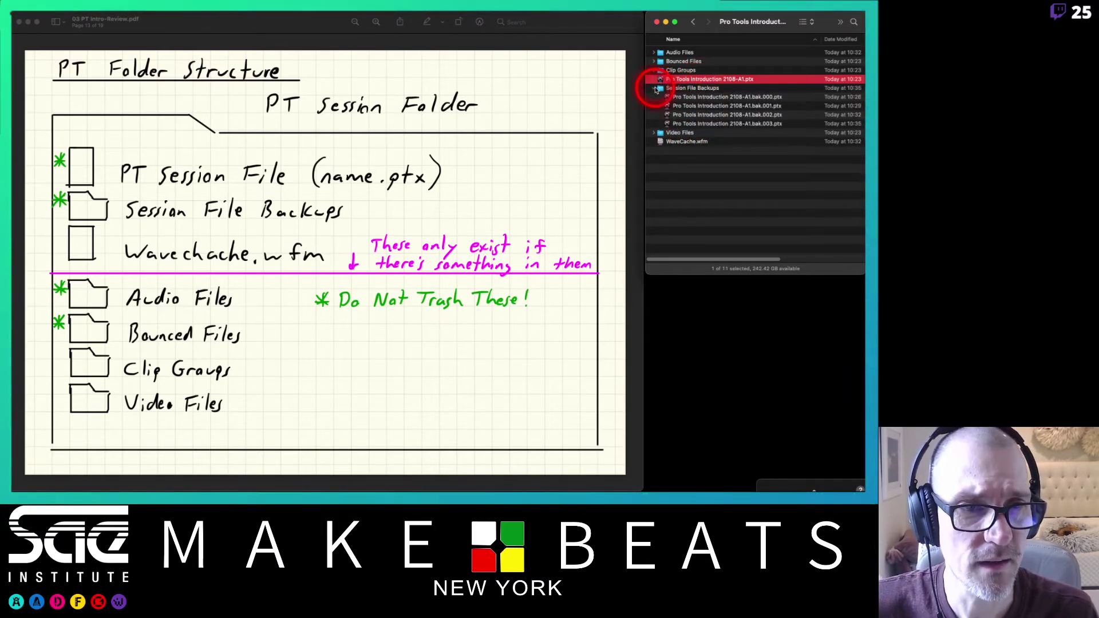
- Go back and forth through the session backups from bak.000 to bak.003 to examine their numbering and modification times
{"action": "left_click", "coordinate": [686, 98]}
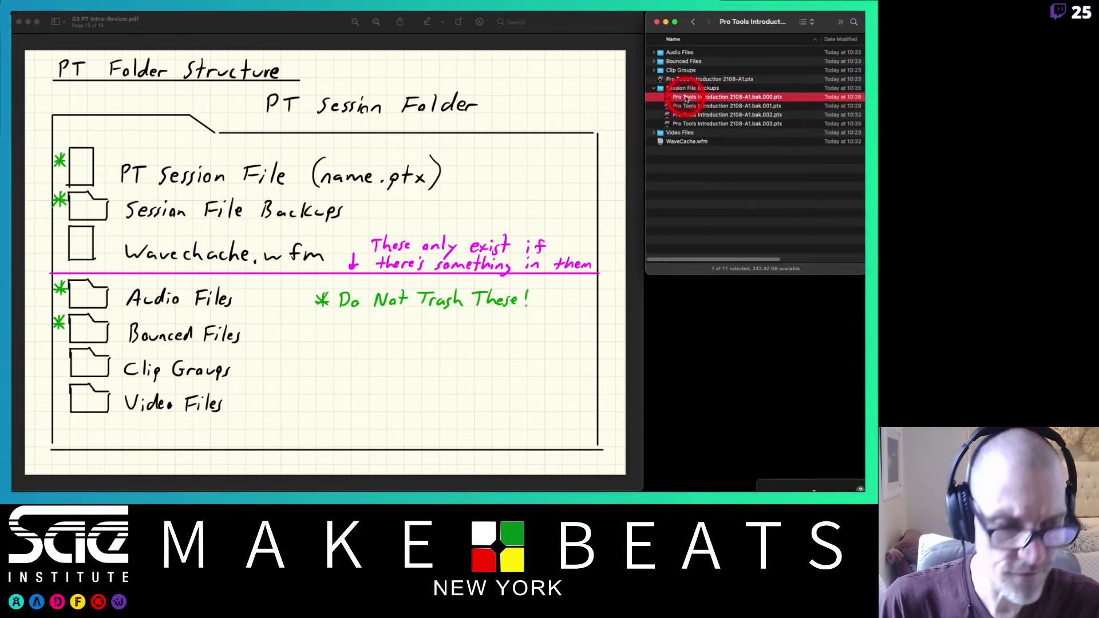
{"action": "key", "text": "Down"}
{"action": "key", "text": "Down"}
{"action": "key", "text": "Down"}
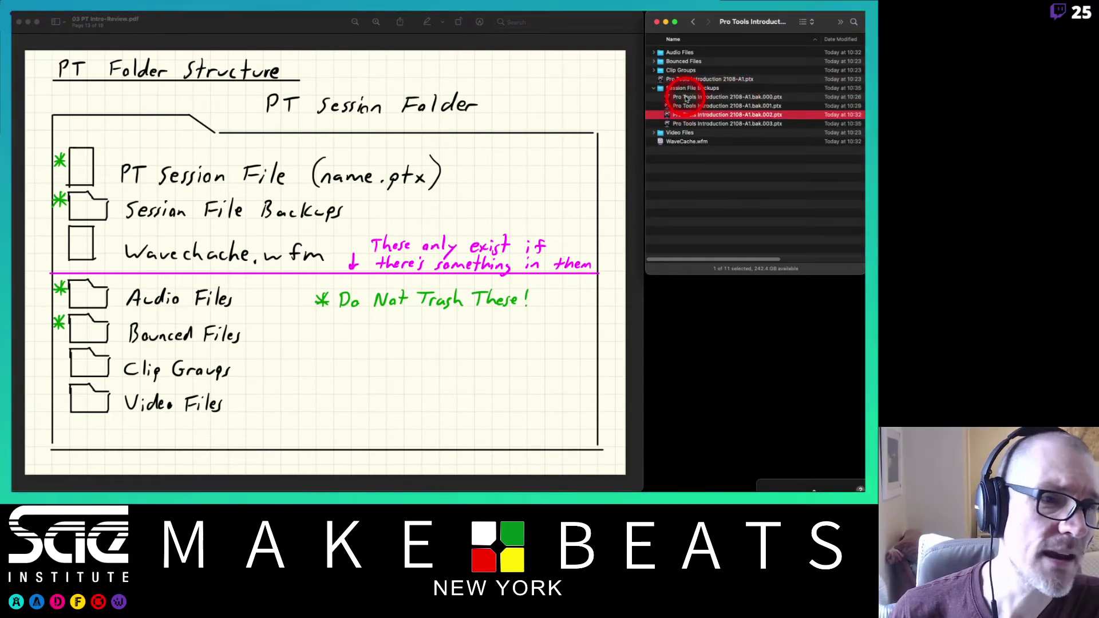
{"action": "key", "text": "Up"}
{"action": "key", "text": "Up"}
{"action": "key", "text": "Up"}
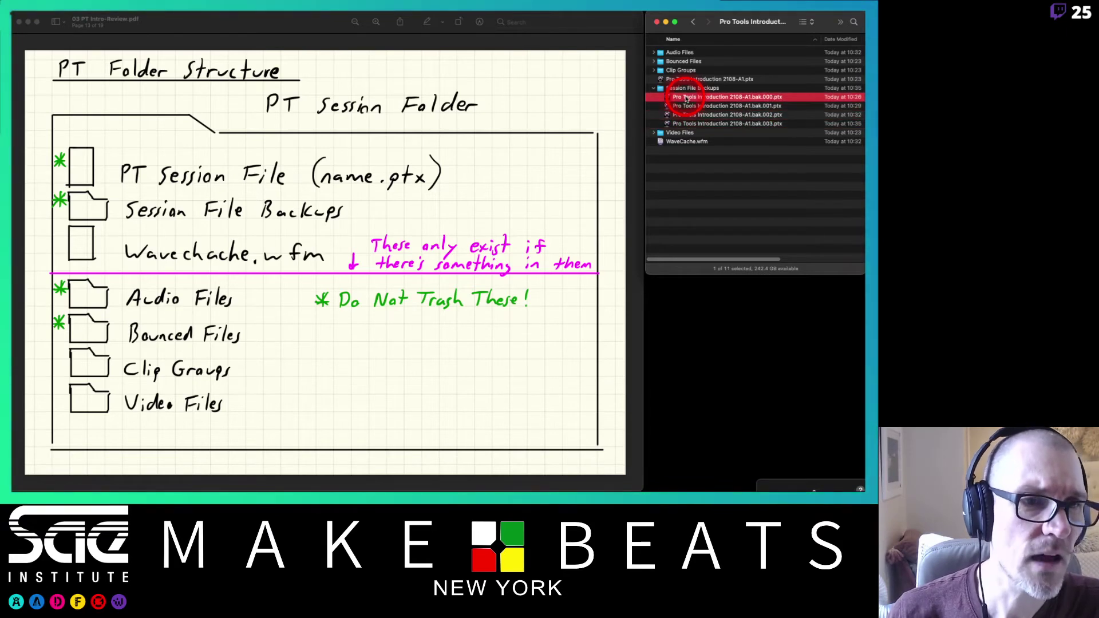
{"action": "key", "text": "Down"}
{"action": "key", "text": "Down"}
{"action": "key", "text": "Down"}
{"action": "key", "text": "Up"}
{"action": "key", "text": "Up"}
{"action": "key", "text": "Up"}
{"action": "key", "text": "Down"}
{"action": "key", "text": "Down"}
{"action": "key", "text": "Down"}
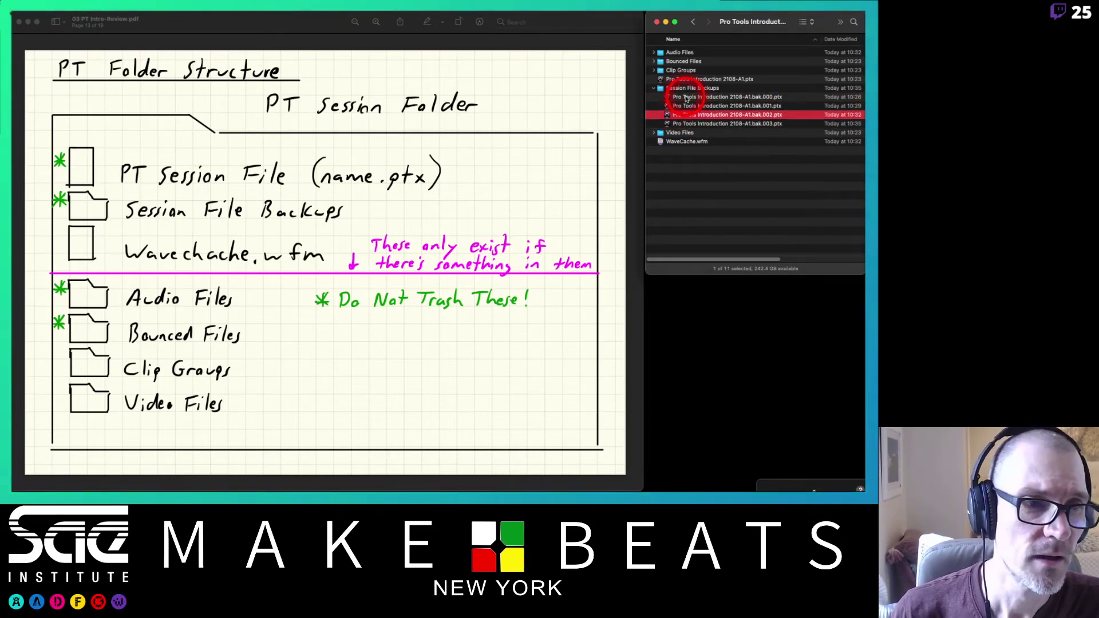
{"action": "key", "text": "Up"}
{"action": "key", "text": "Up"}
{"action": "key", "text": "Down"}
{"action": "key", "text": "Down"}
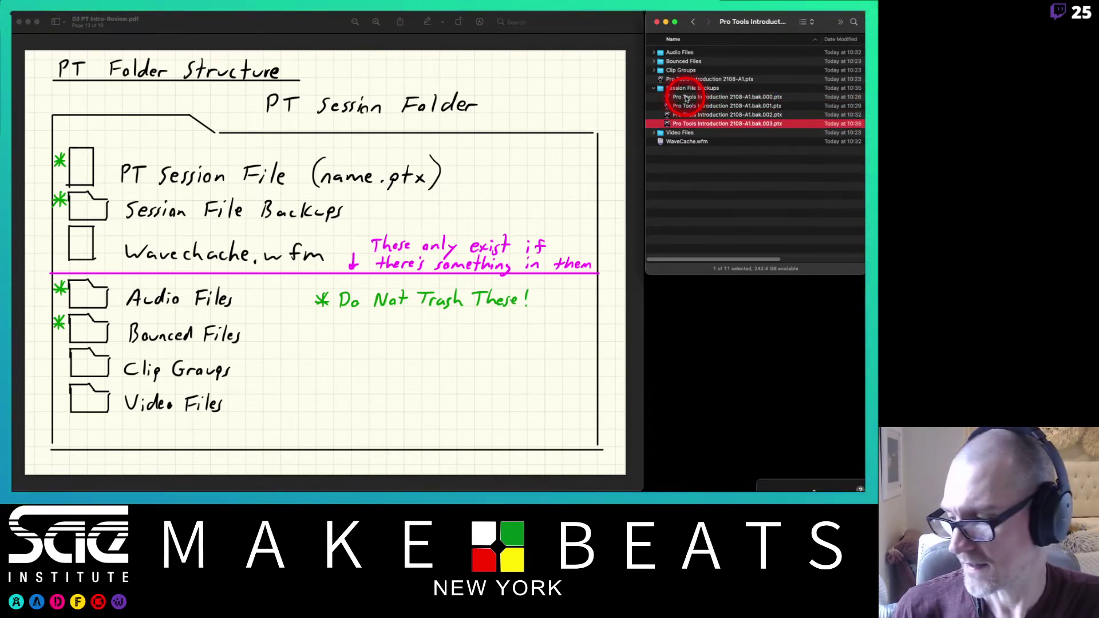
{"action": "key", "text": "Up"}
{"action": "key", "text": "Up"}
{"action": "key", "text": "Up"}
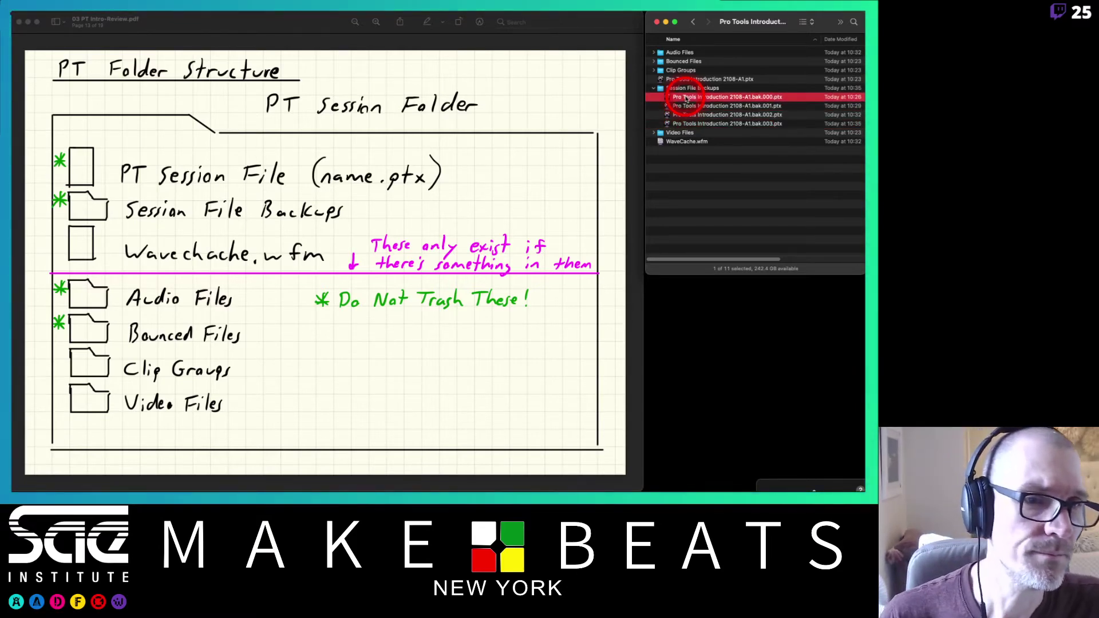
- Move through the session backups down to bak.003, then highlight WaveCache.wfm and collapse the Session File Backups folder
{"action": "key", "text": "Down"}
{"action": "key", "text": "Down"}
{"action": "key", "text": "Down"}
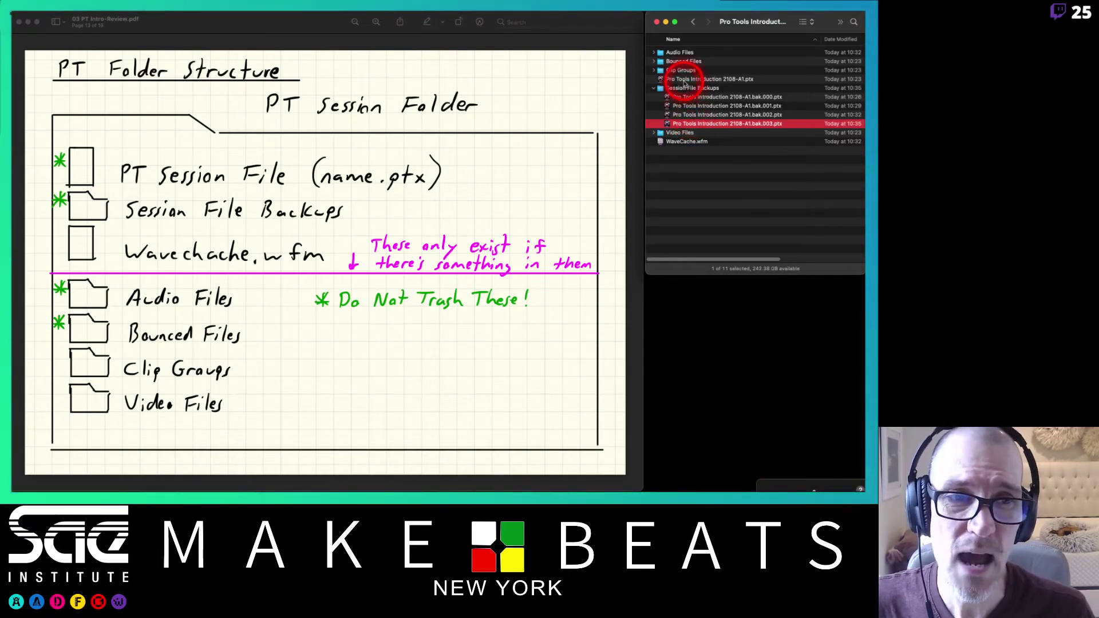
{"action": "left_click", "coordinate": [683, 88]}
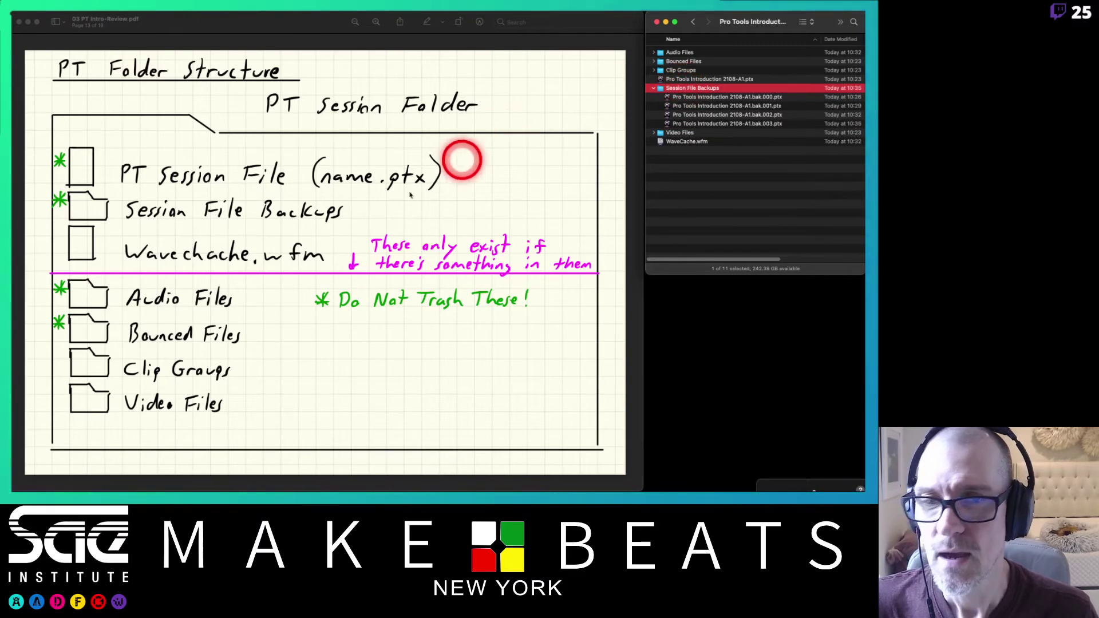
{"action": "left_click", "coordinate": [697, 143]}
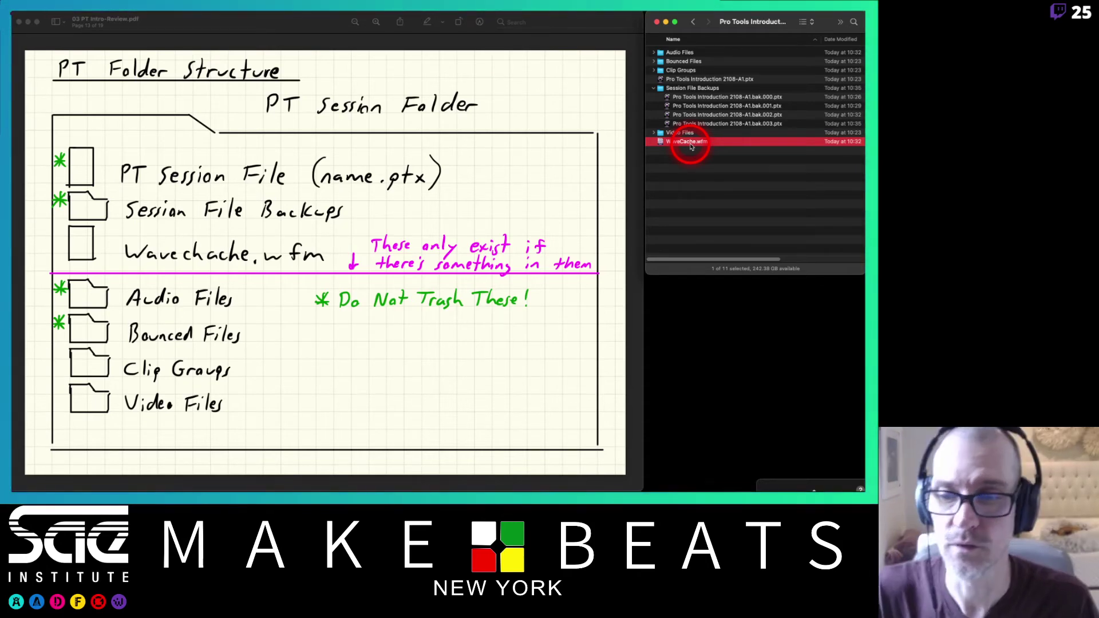
{"action": "left_click", "coordinate": [654, 89]}
- Highlight the Audio Files and Bounced Files folders, look inside Bounced Files and return to the session folder
{"action": "left_click", "coordinate": [662, 52]}
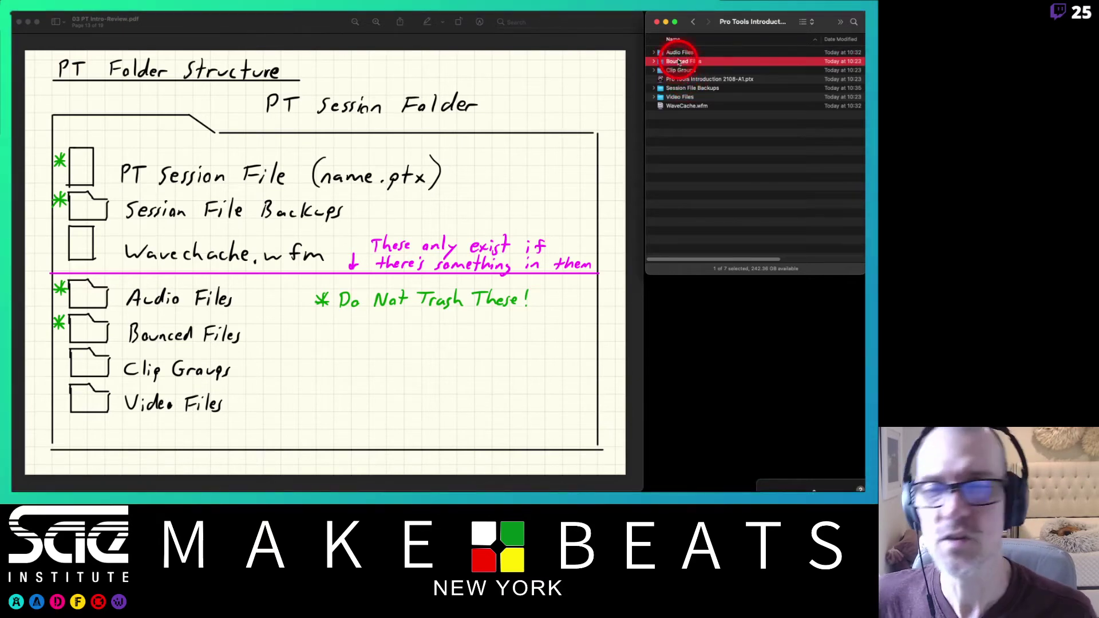
{"action": "left_click", "coordinate": [679, 62]}
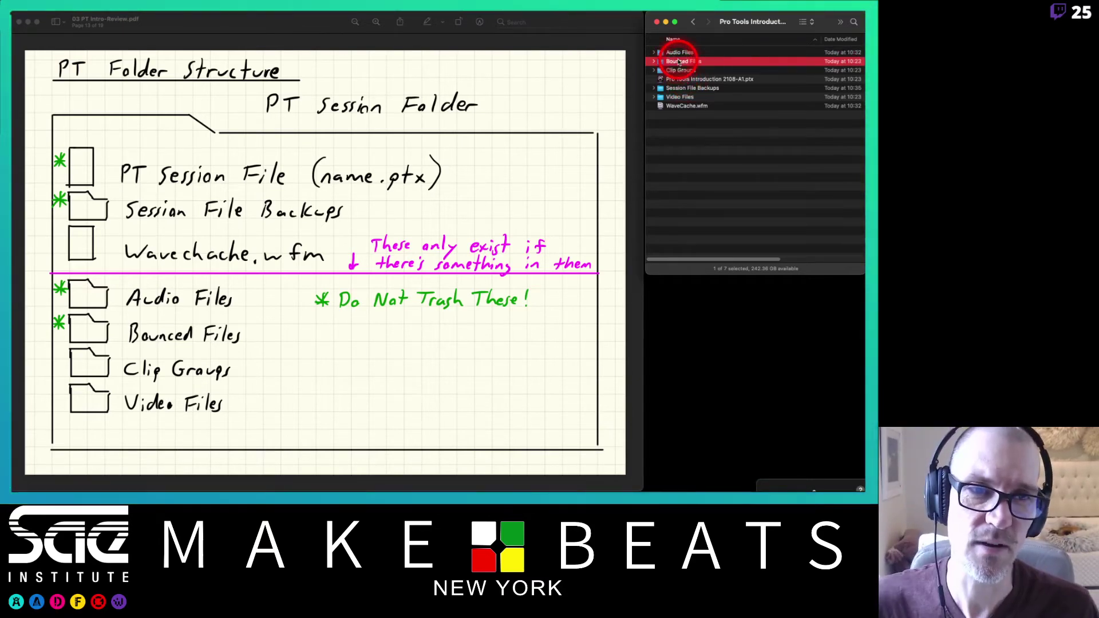
{"action": "left_click", "coordinate": [667, 53]}
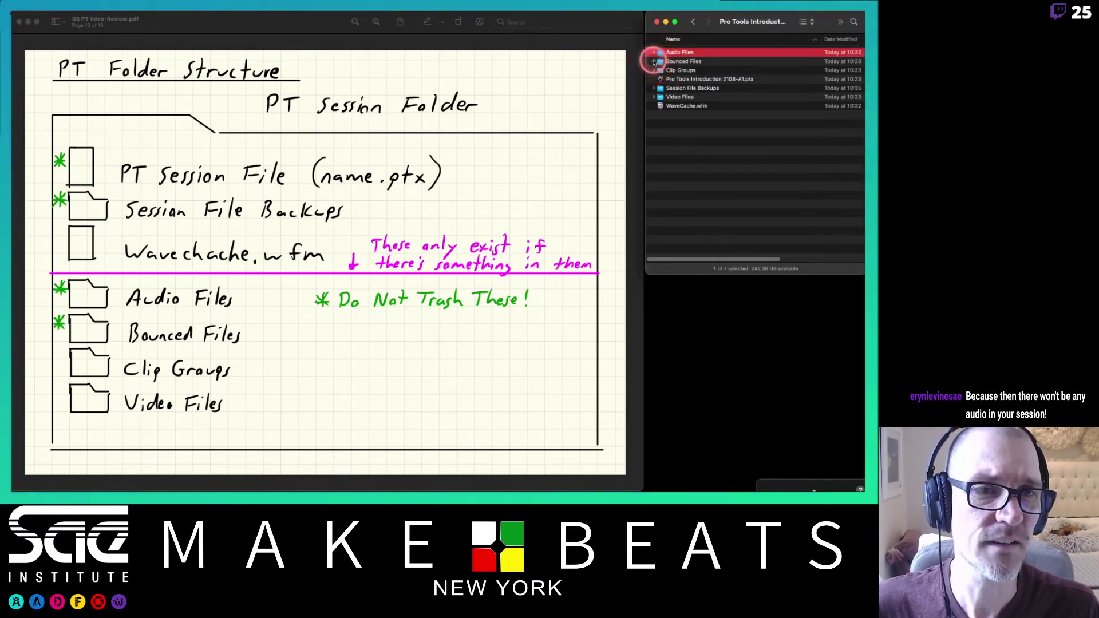
{"action": "double_click", "coordinate": [664, 61]}
{"action": "left_click", "coordinate": [694, 22]}
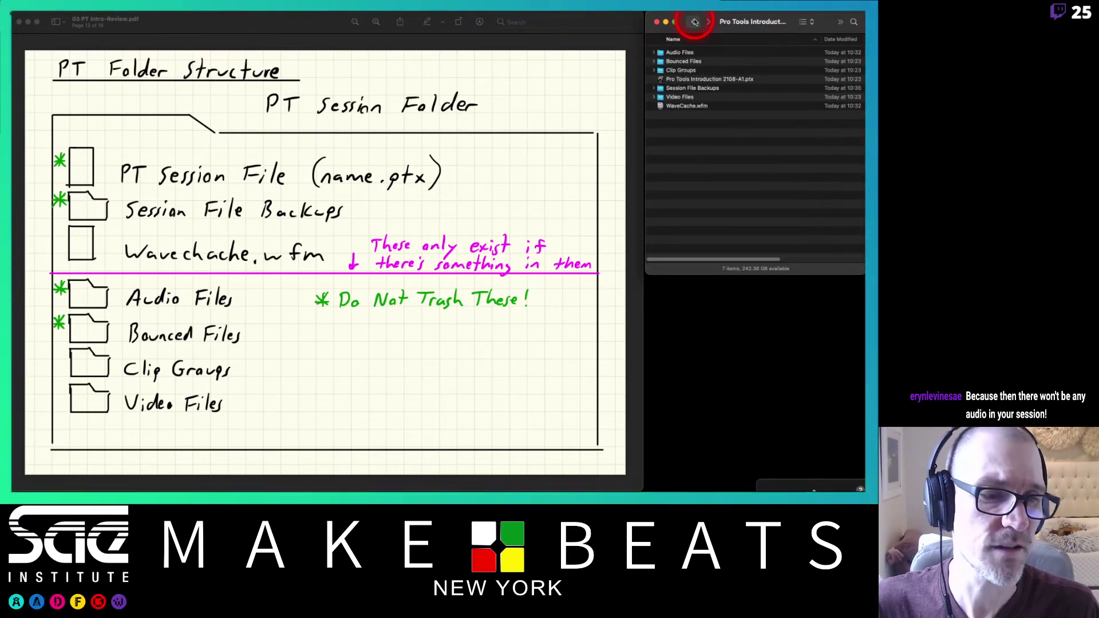
- Expand the Audio Files folder to check the recorded audio inside it, and collapse it again
{"action": "left_click", "coordinate": [661, 51]}
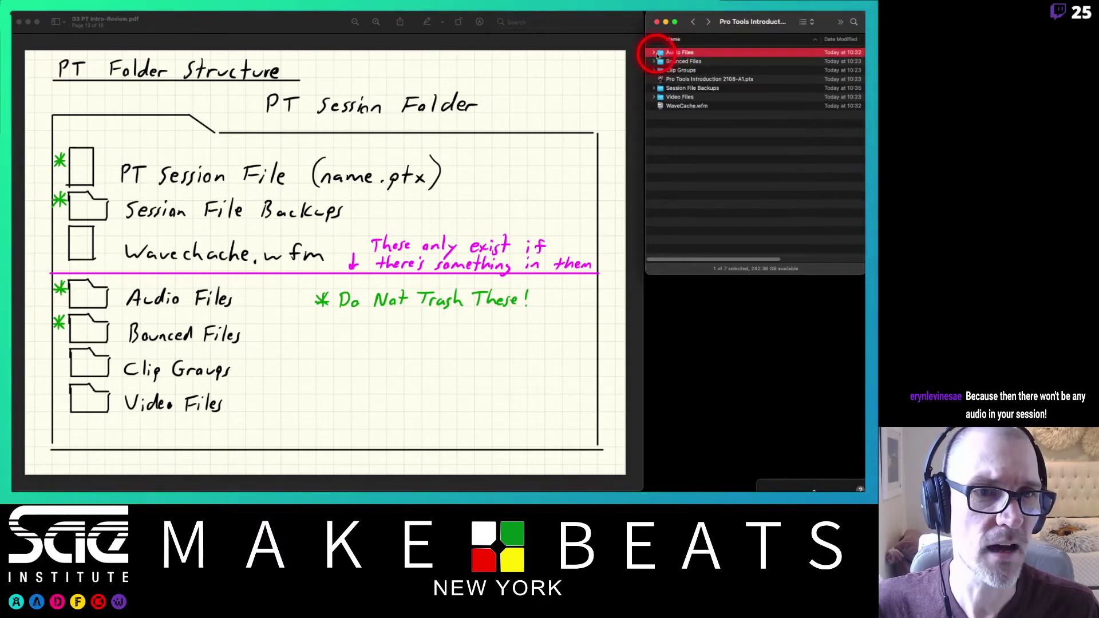
{"action": "left_click", "coordinate": [654, 53]}
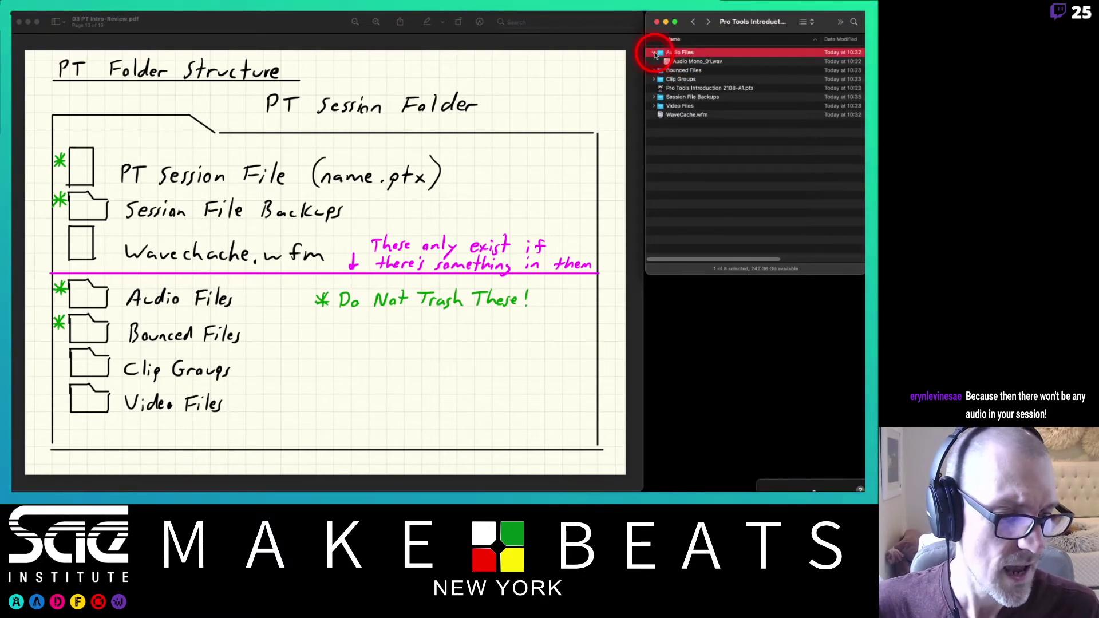
{"action": "left_click", "coordinate": [654, 52]}
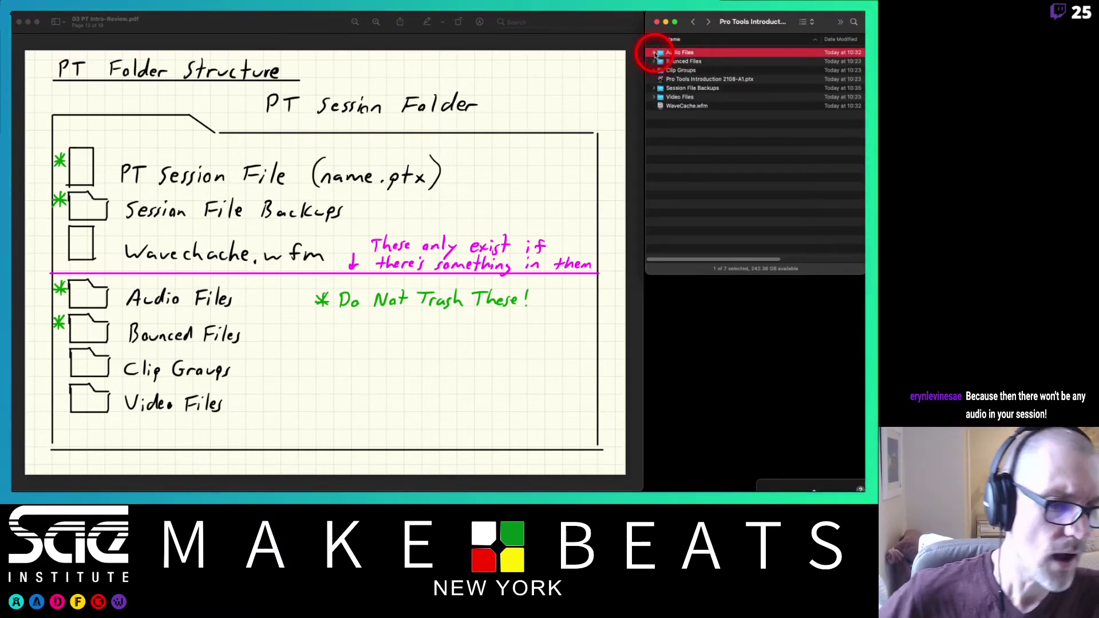
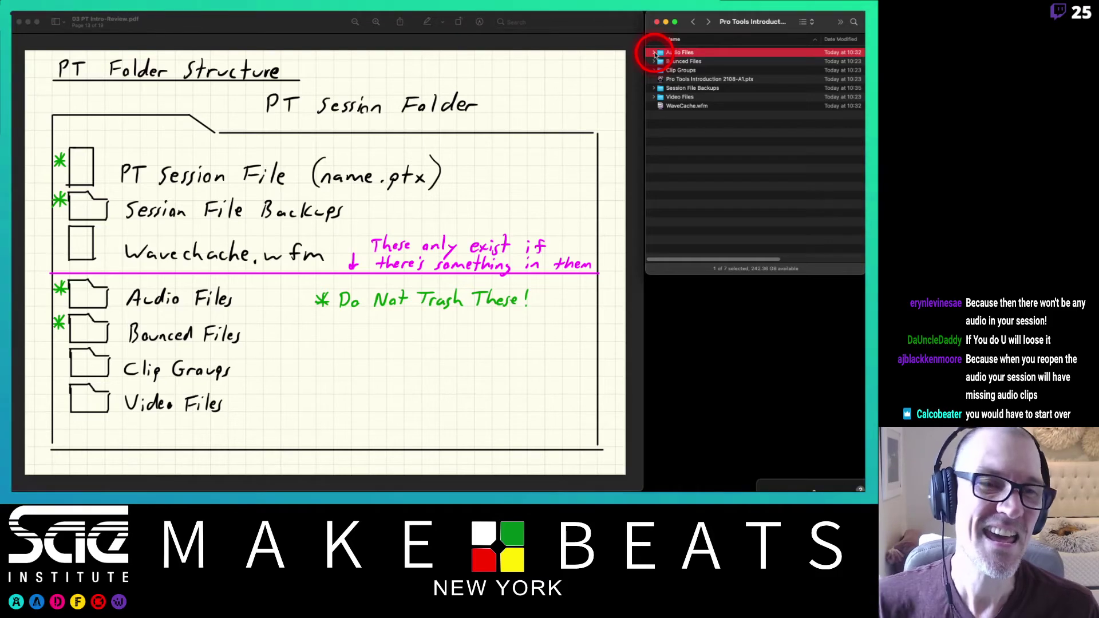
- Alternate the highlight between the Pro Tools Introduction 2108-A1.ptx file and the Audio Files folder to compare their roles
{"action": "left_click", "coordinate": [681, 79]}
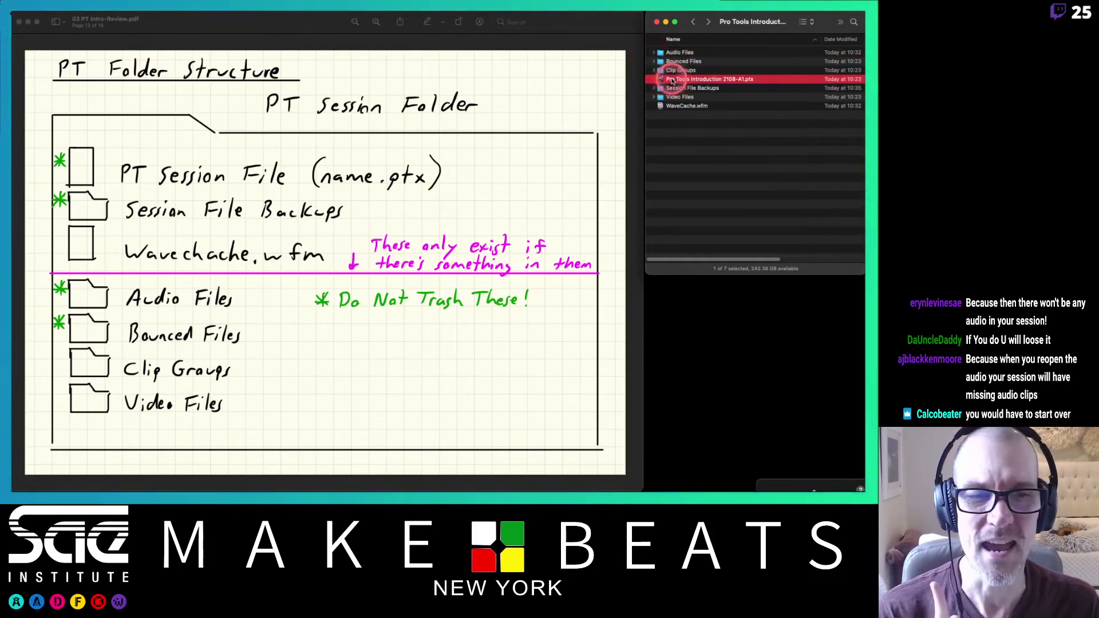
{"action": "left_click", "coordinate": [675, 53]}
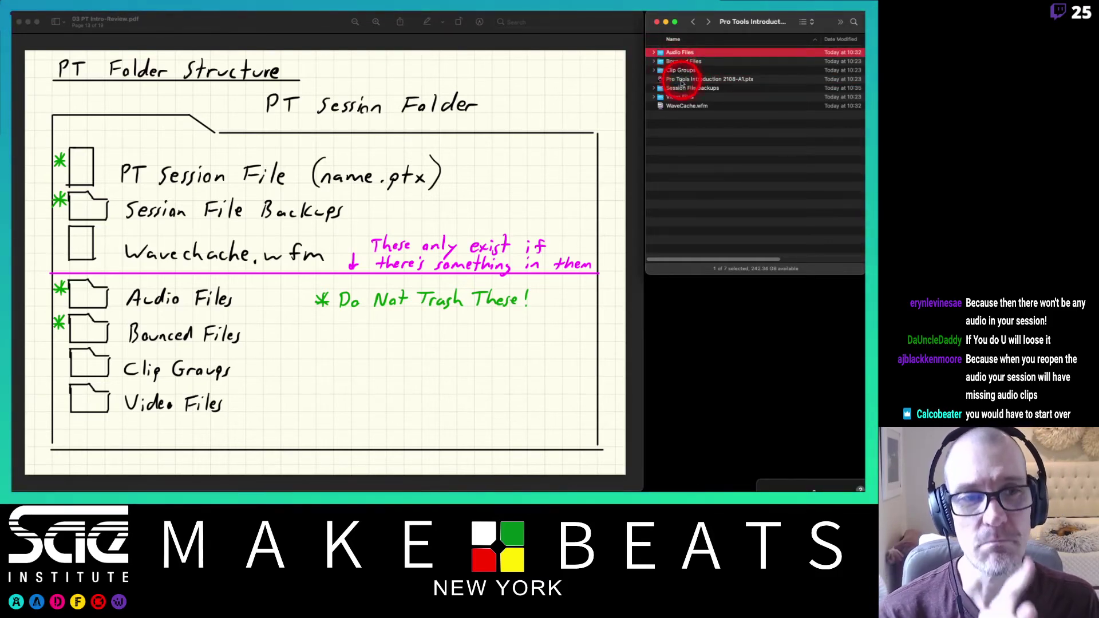
{"action": "left_click", "coordinate": [681, 80]}
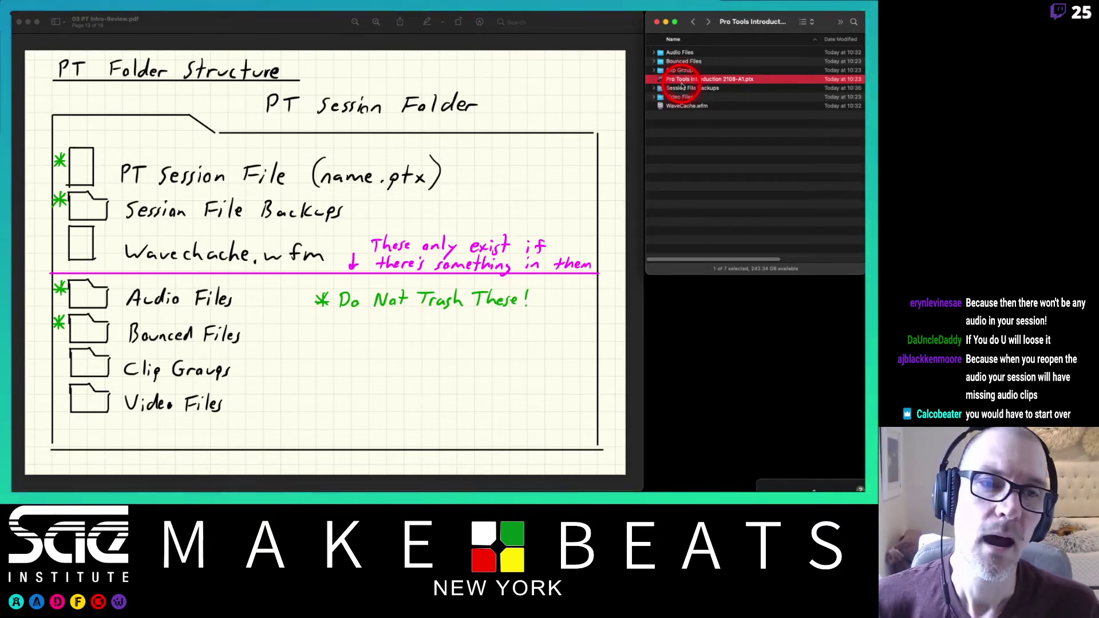
{"action": "left_click", "coordinate": [676, 52]}
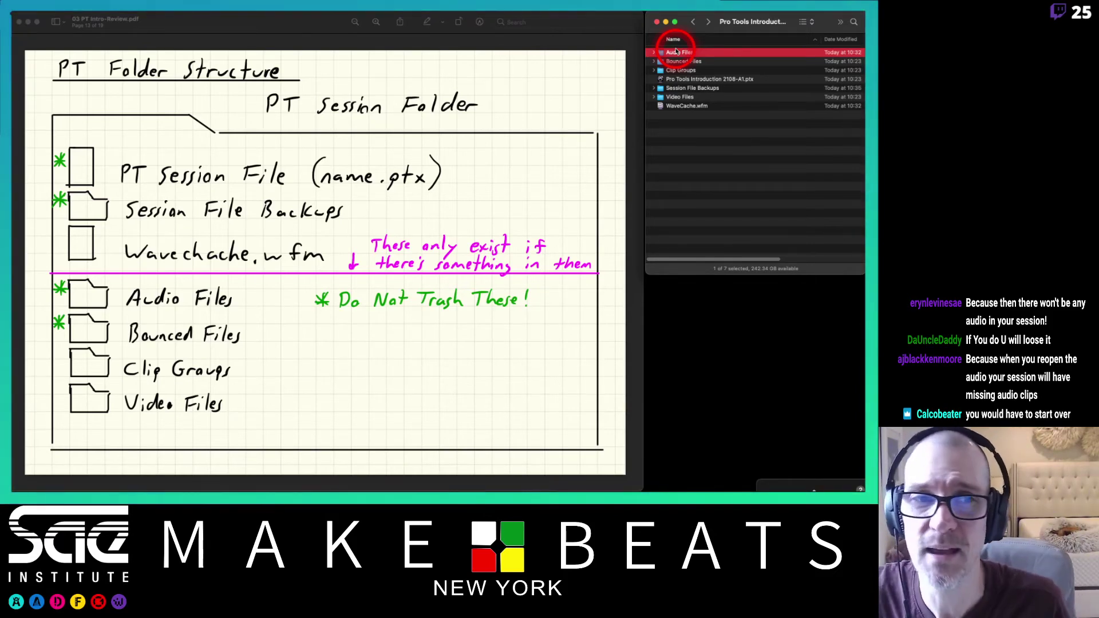
{"action": "left_click", "coordinate": [698, 80]}
{"action": "left_click", "coordinate": [698, 81]}
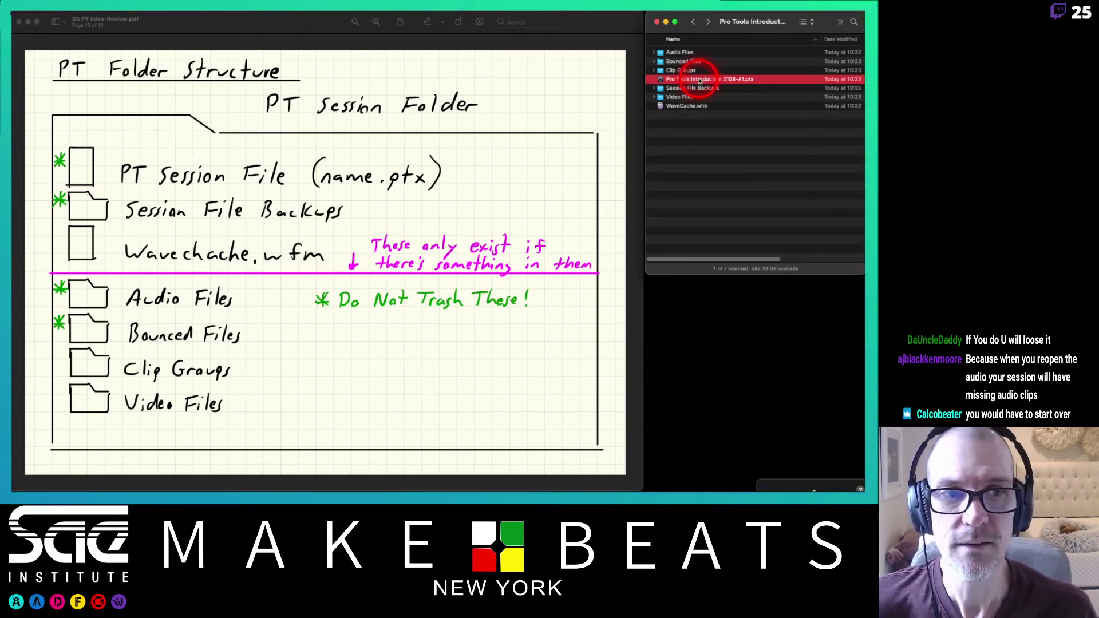
{"action": "left_click", "coordinate": [682, 53]}
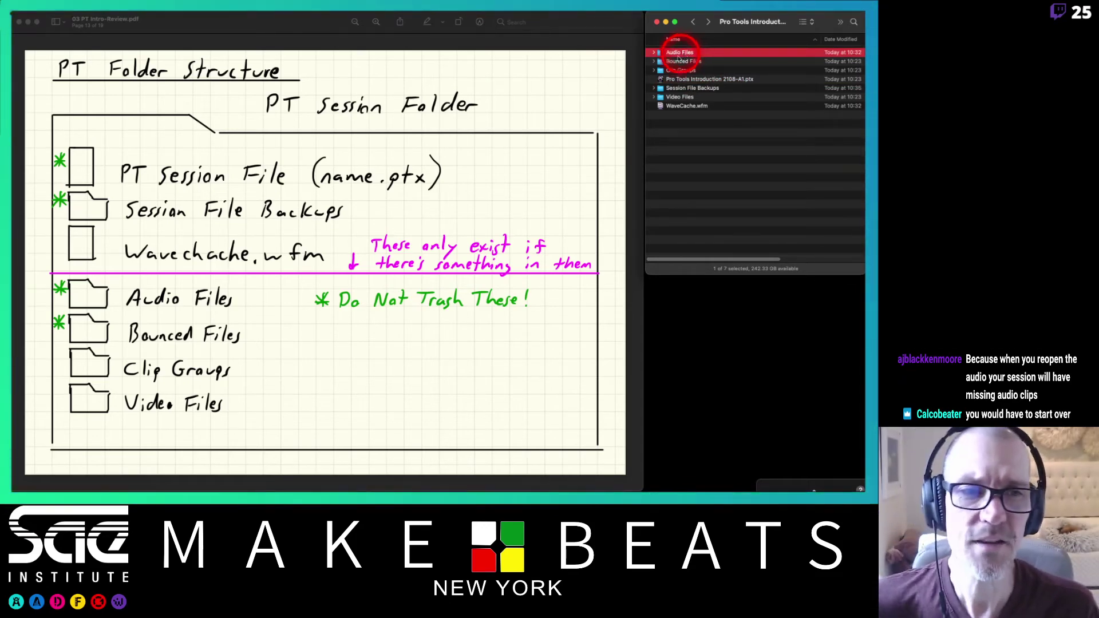
- Highlight the Clip Groups and Video Files folders, and briefly expand and collapse Session File Backups
{"action": "left_click", "coordinate": [678, 70]}
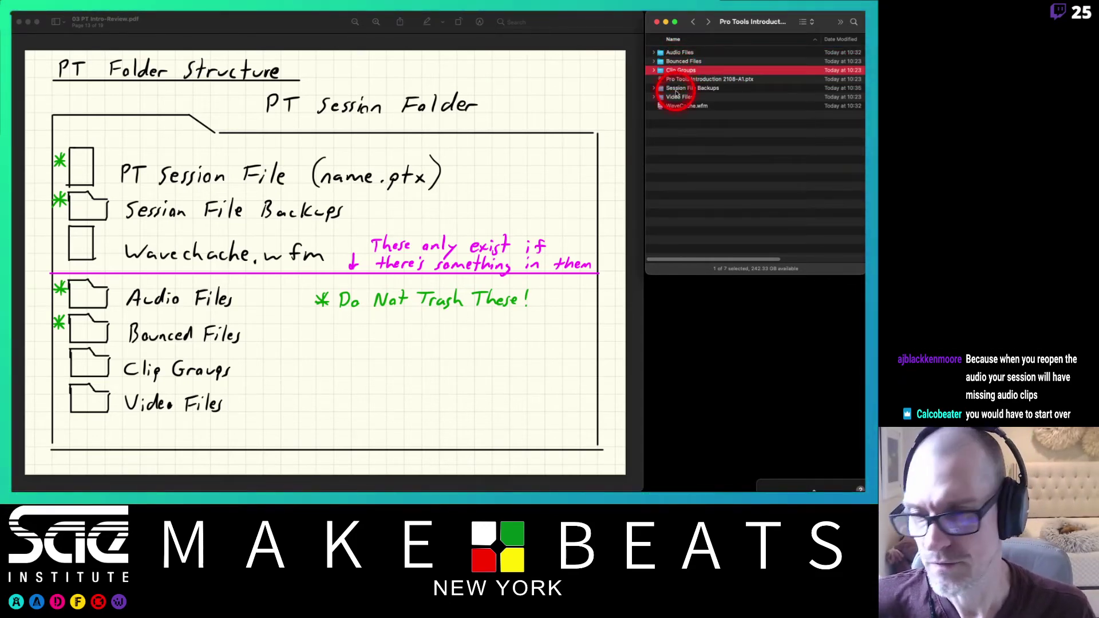
{"action": "left_click", "coordinate": [679, 97]}
{"action": "left_click", "coordinate": [678, 97]}
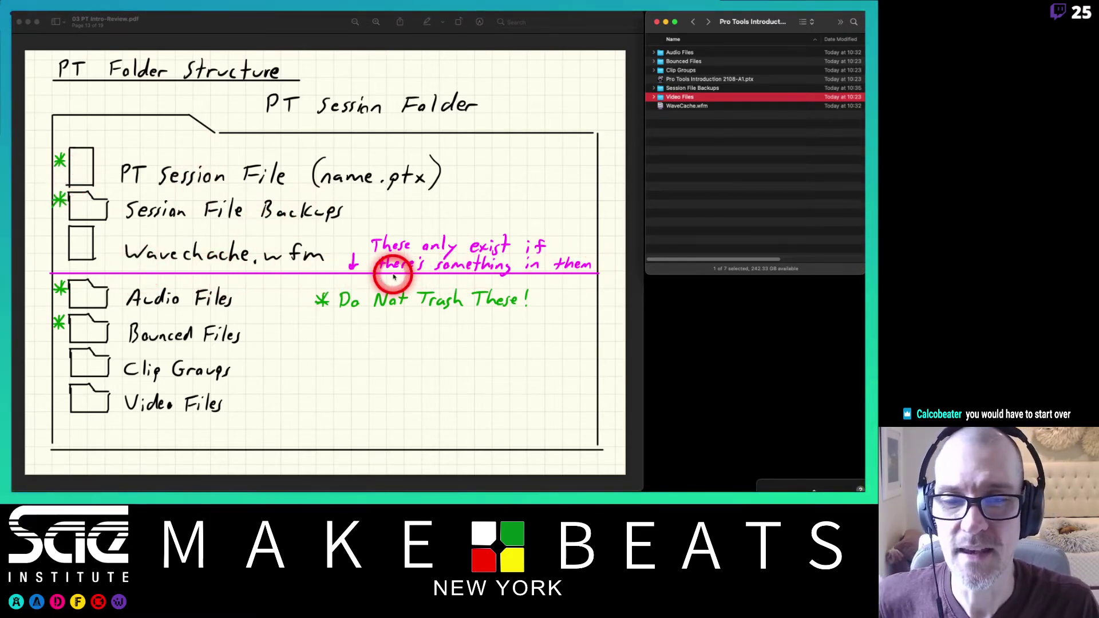
{"action": "left_click", "coordinate": [654, 88]}
{"action": "left_click", "coordinate": [654, 90]}
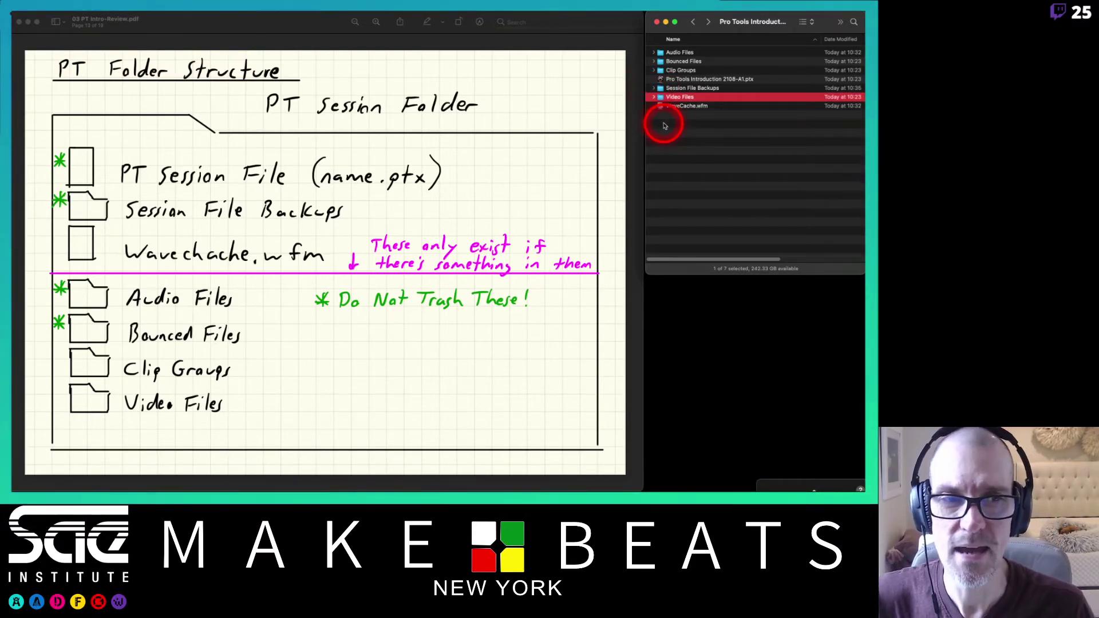
- Open the Pro Tools Introduction 2108-A1.ptx session in Pro Tools and enlarge its Edit window to fill the screen
{"action": "key", "text": "super+Tab"}
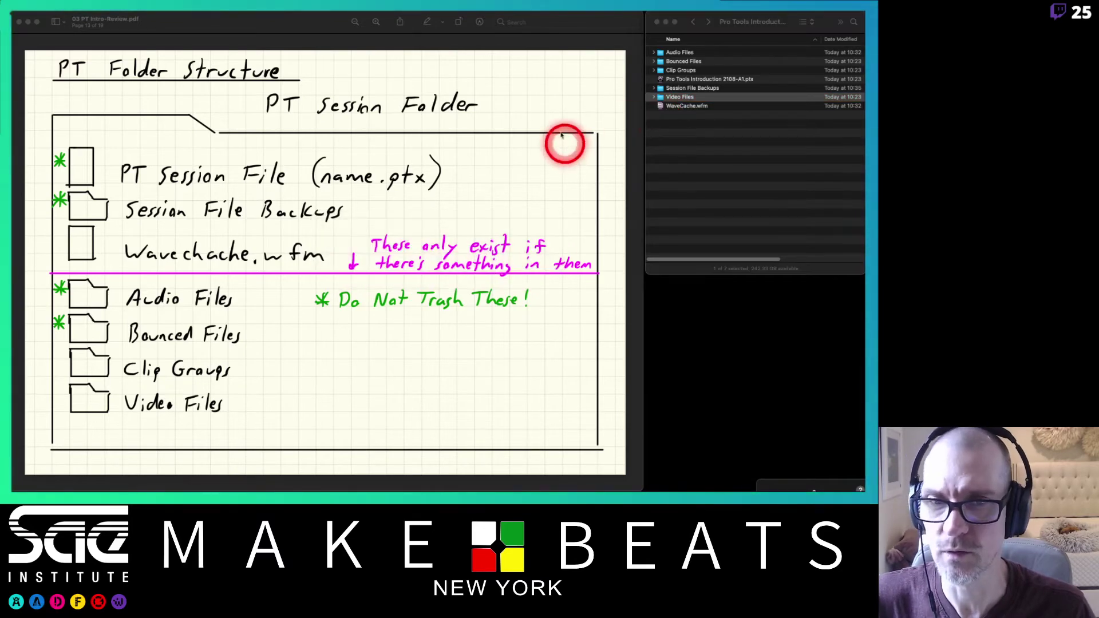
{"action": "key", "text": "super+Tab"}
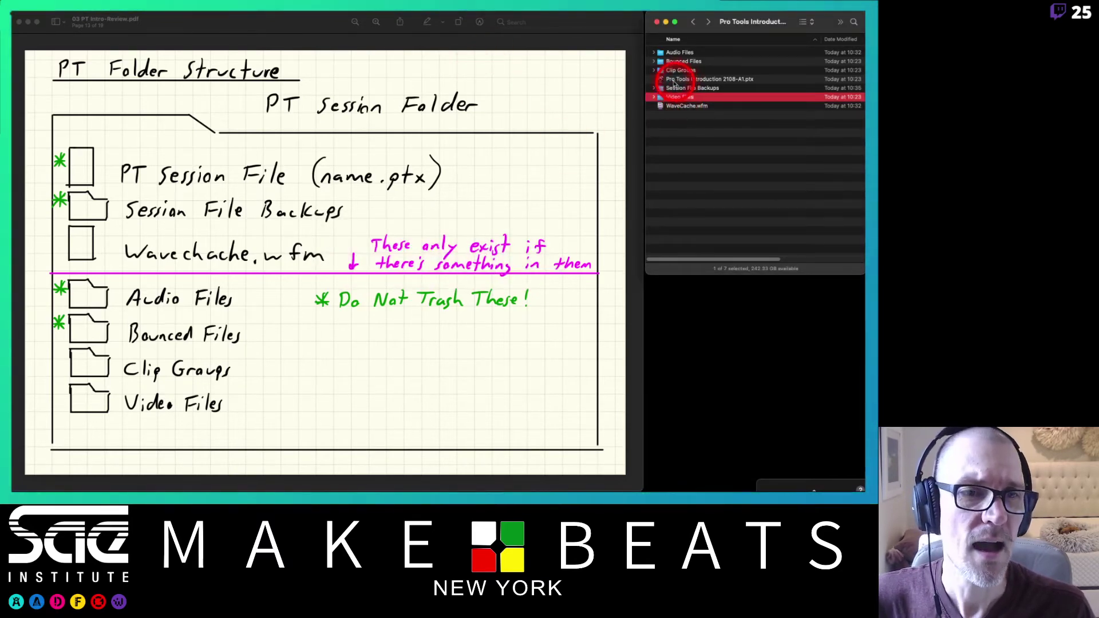
{"action": "left_click", "coordinate": [682, 80]}
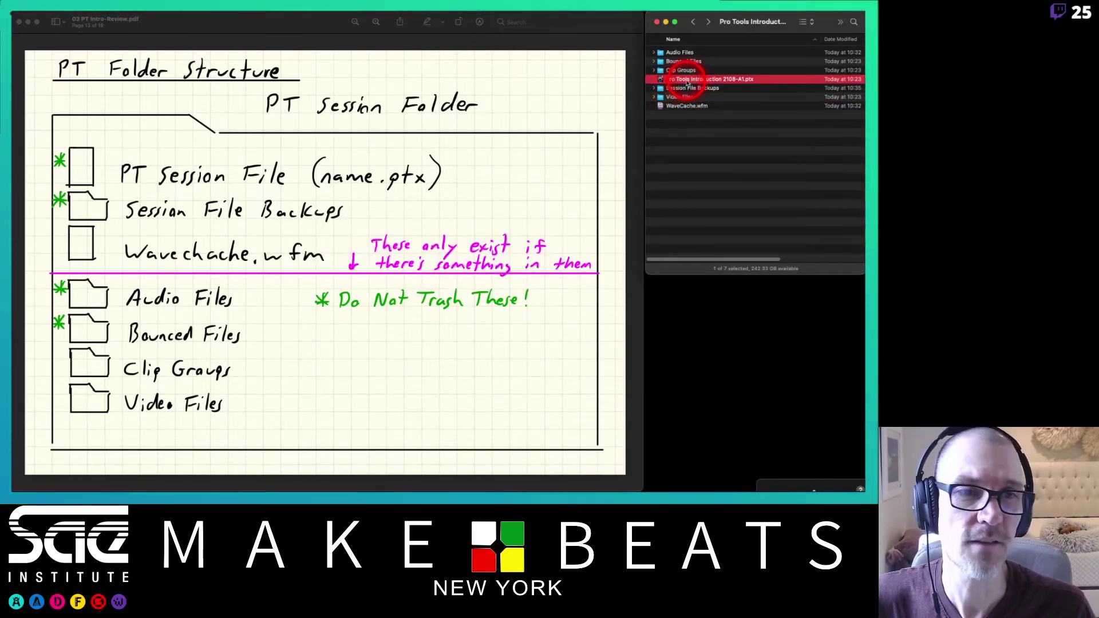
{"action": "double_click", "coordinate": [687, 81]}
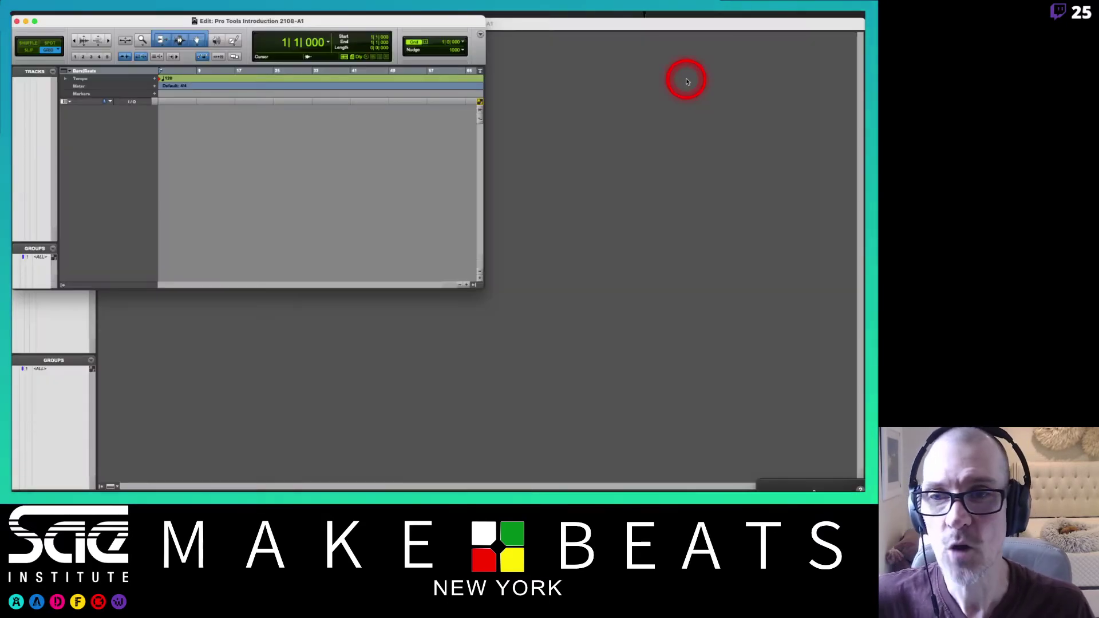
{"action": "double_click", "coordinate": [392, 21]}
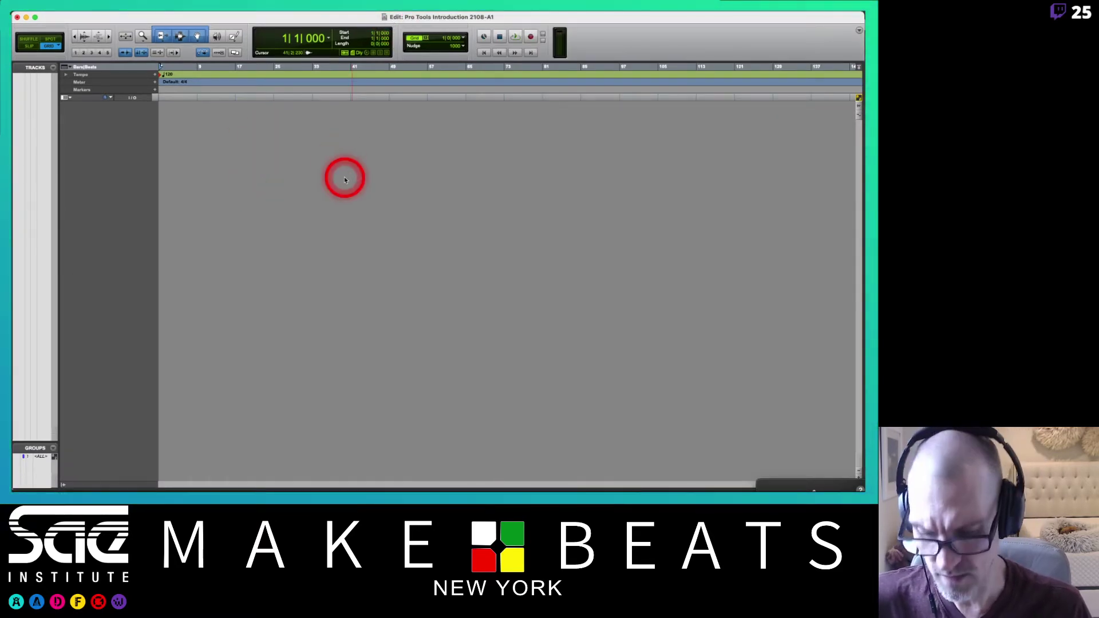
- Close the Pro Tools session without saving changes and return to its folder in Finder
{"action": "key", "text": "super+shift+w"}
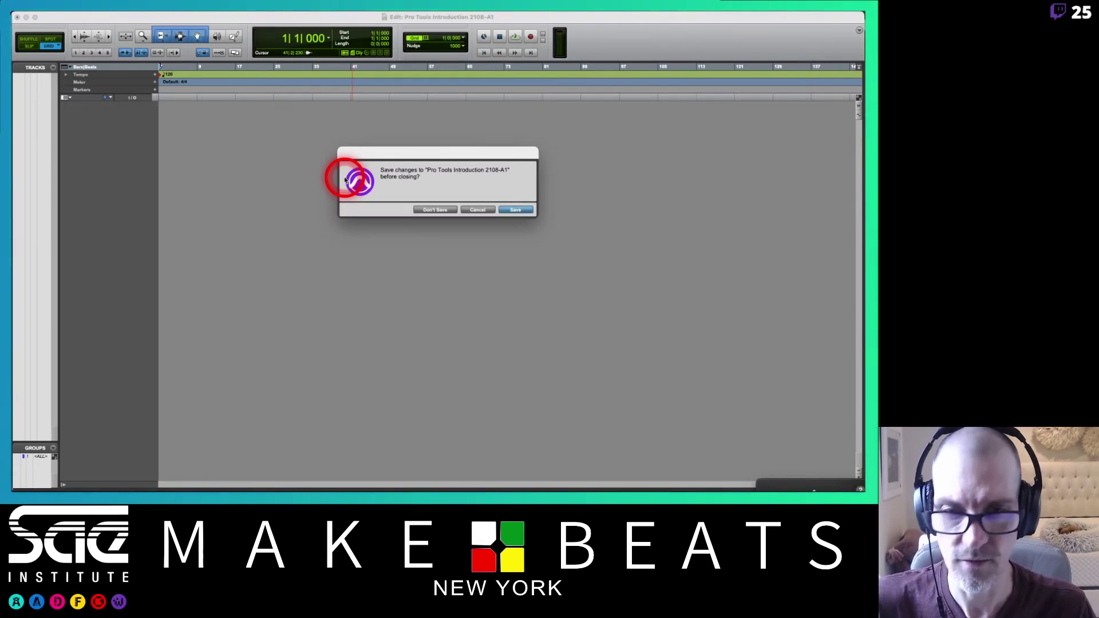
{"action": "left_click", "coordinate": [423, 210]}
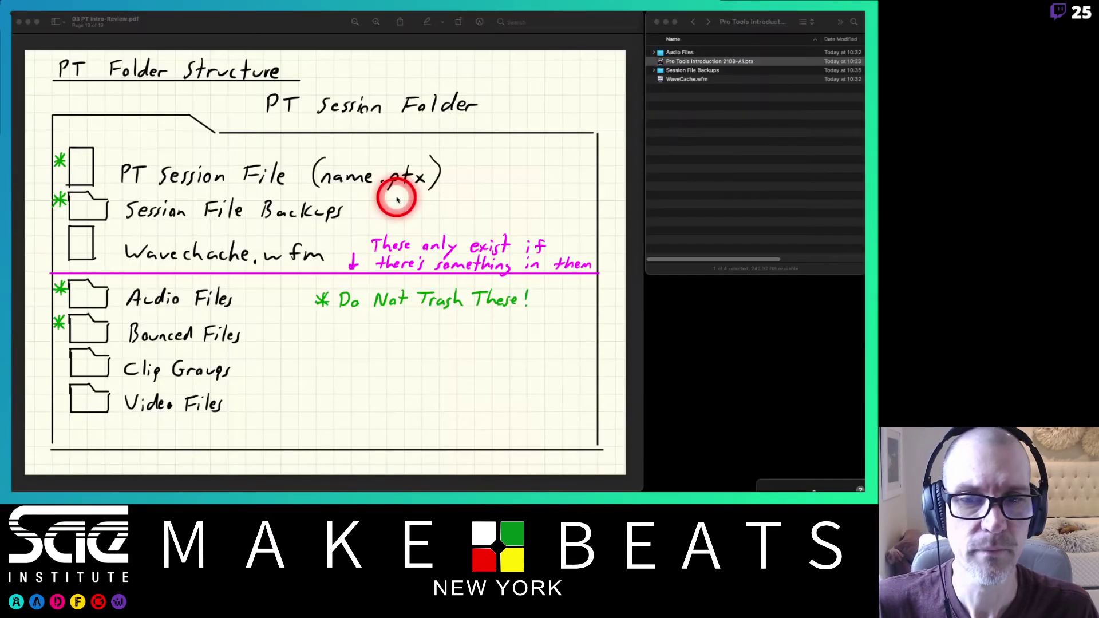
{"action": "left_click", "coordinate": [672, 125]}
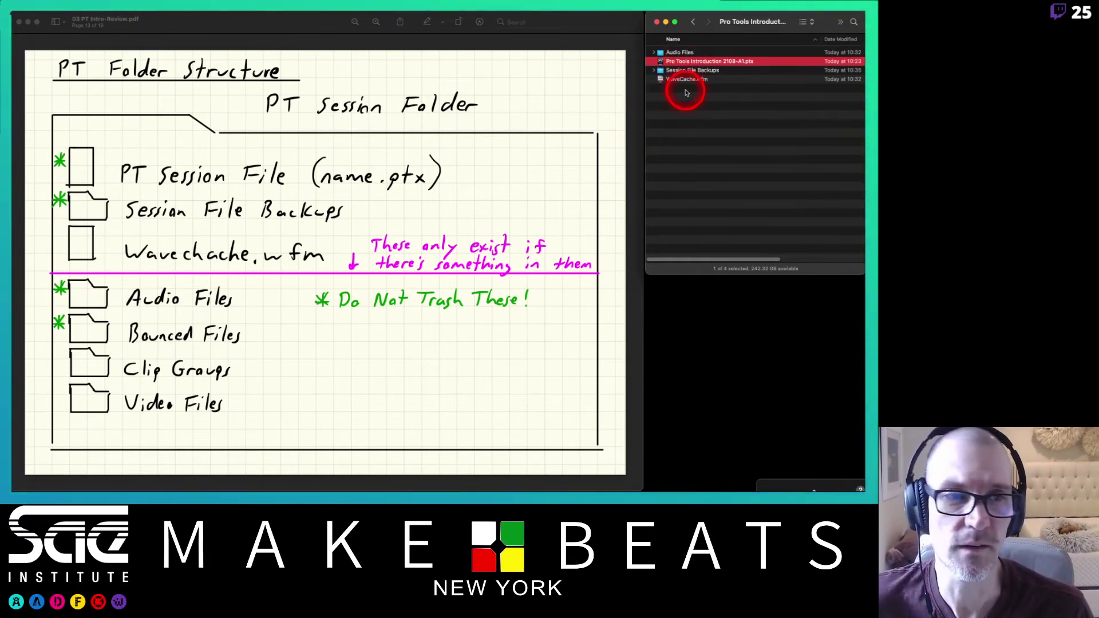
- Highlight Session File Backups and Audio Files, and expand and collapse Audio Files to check its contents
{"action": "left_click", "coordinate": [667, 70]}
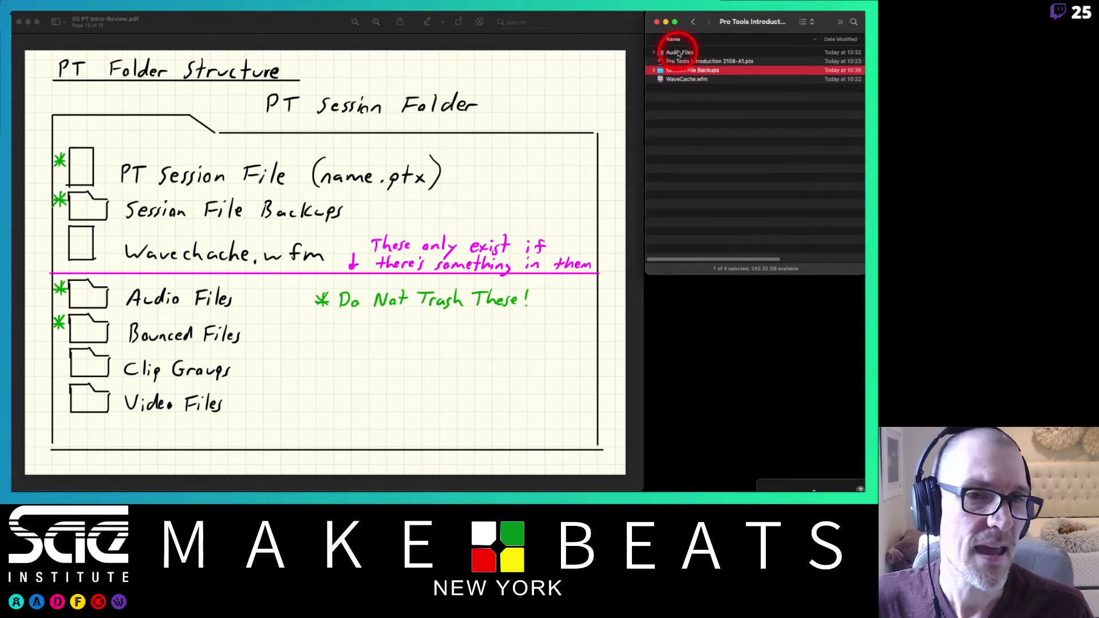
{"action": "left_click", "coordinate": [678, 52]}
{"action": "left_click", "coordinate": [654, 52]}
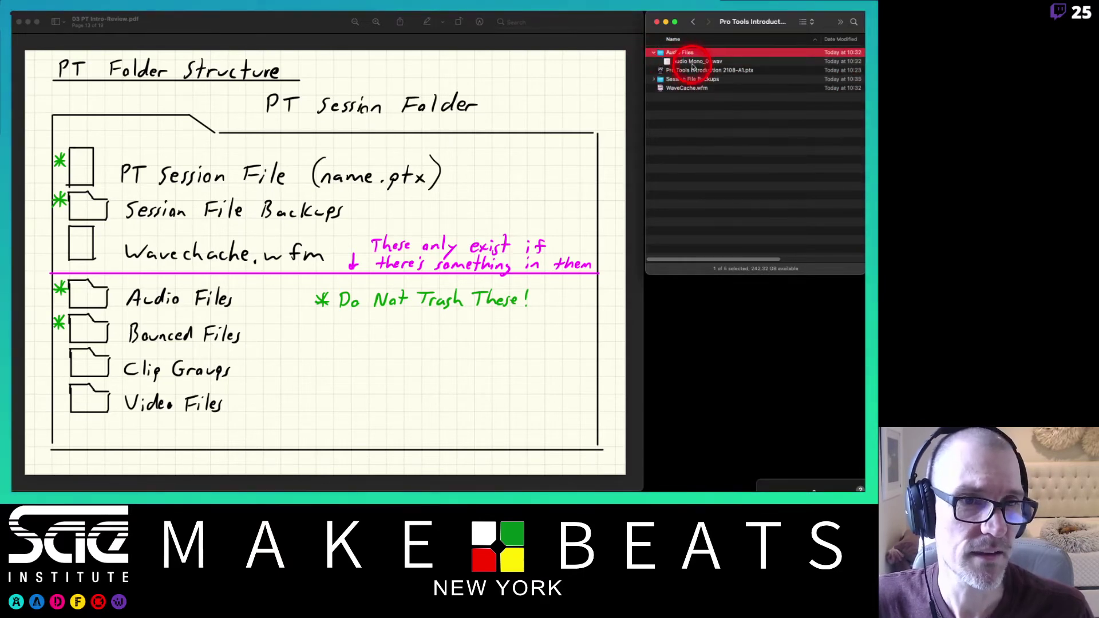
{"action": "left_click", "coordinate": [654, 53]}
{"action": "left_click", "coordinate": [654, 54]}
{"action": "left_click", "coordinate": [654, 53]}
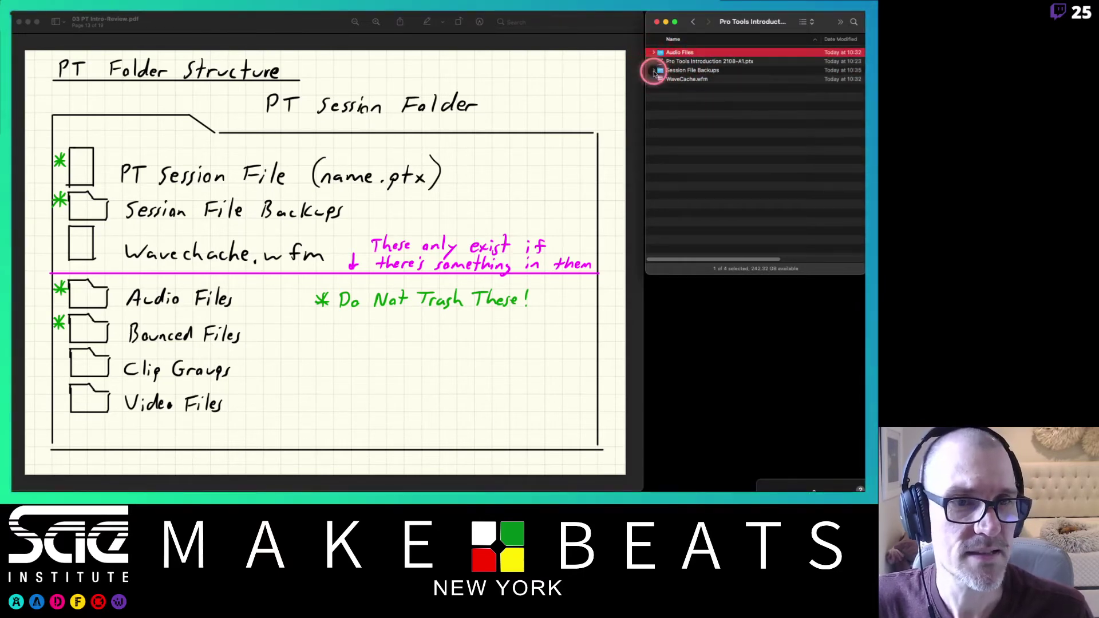
- Expand the Session File Backups folder, and switch the session folder to icon view and back to list view
{"action": "left_click", "coordinate": [654, 70]}
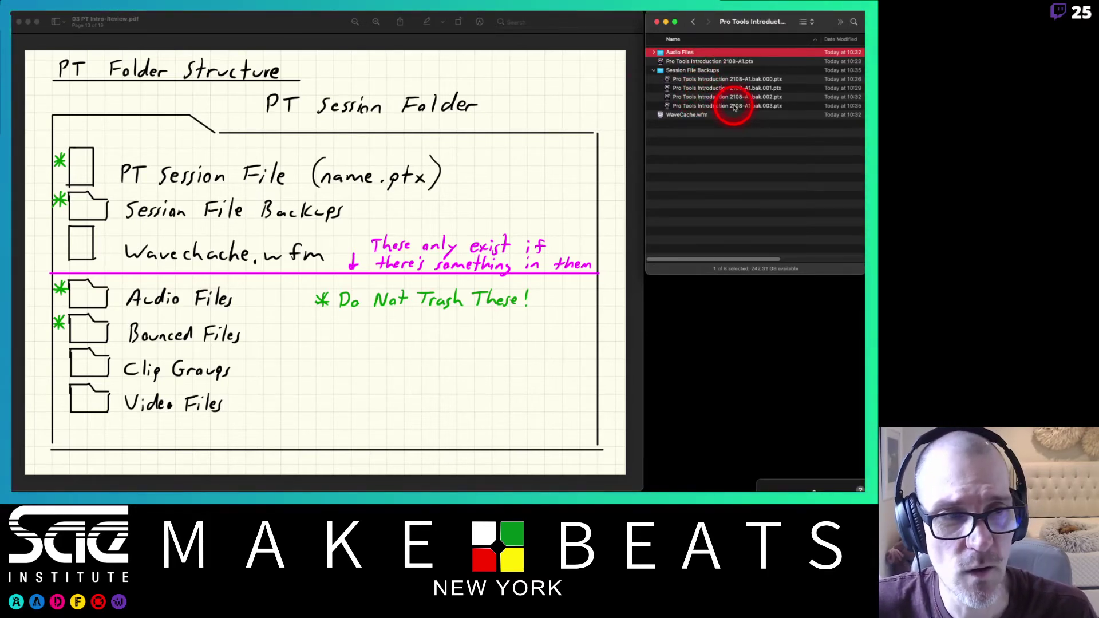
{"action": "left_click", "coordinate": [805, 27]}
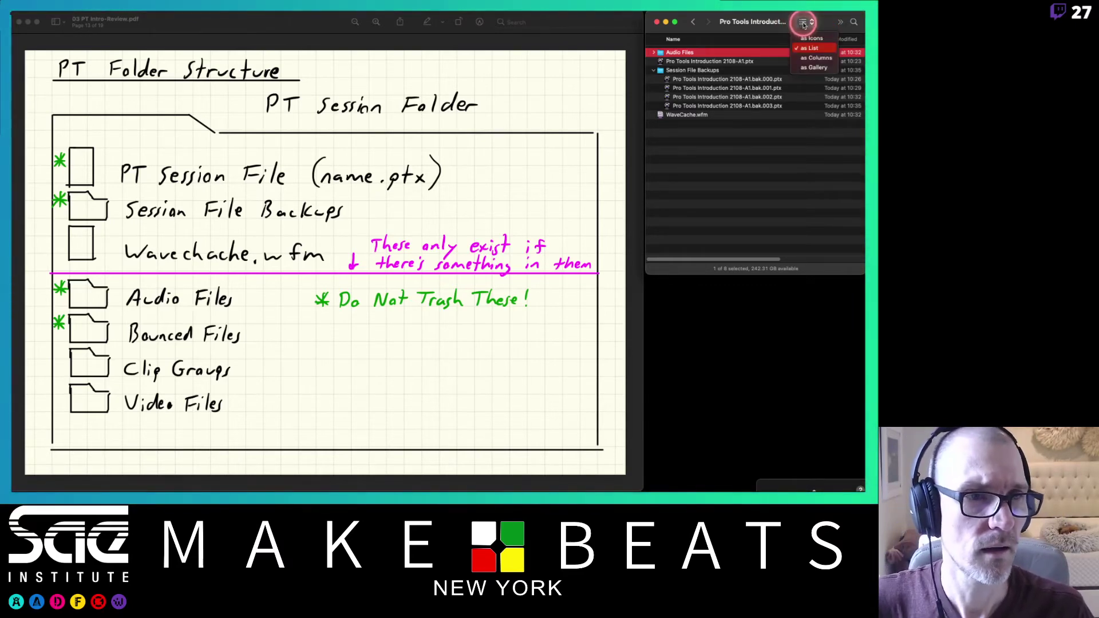
{"action": "left_click", "coordinate": [812, 38]}
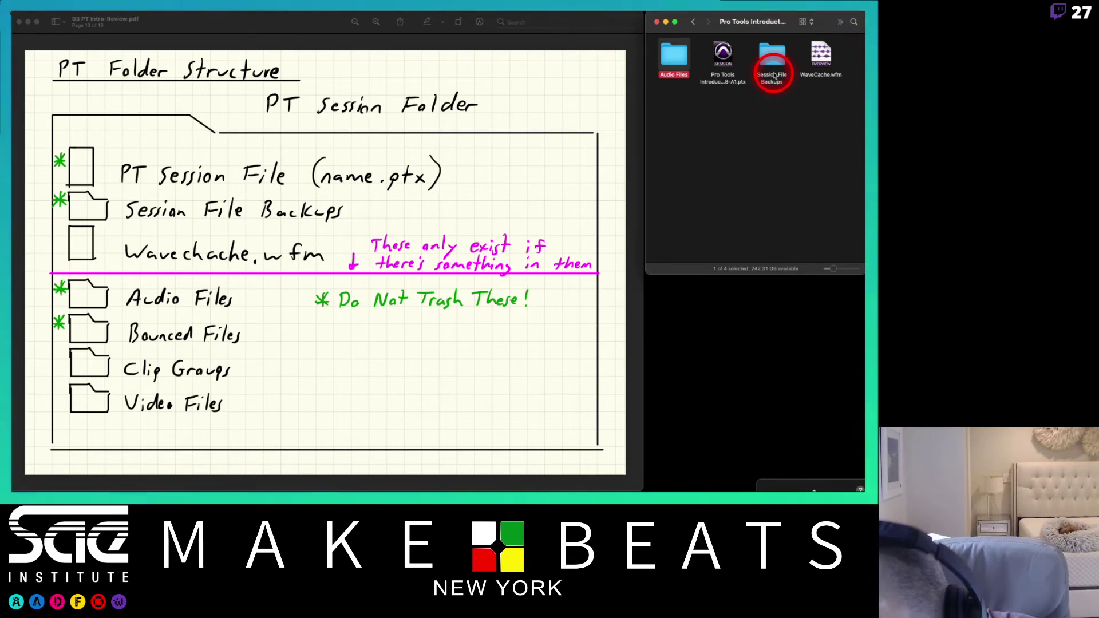
{"action": "left_click", "coordinate": [805, 21]}
{"action": "left_click", "coordinate": [807, 34]}
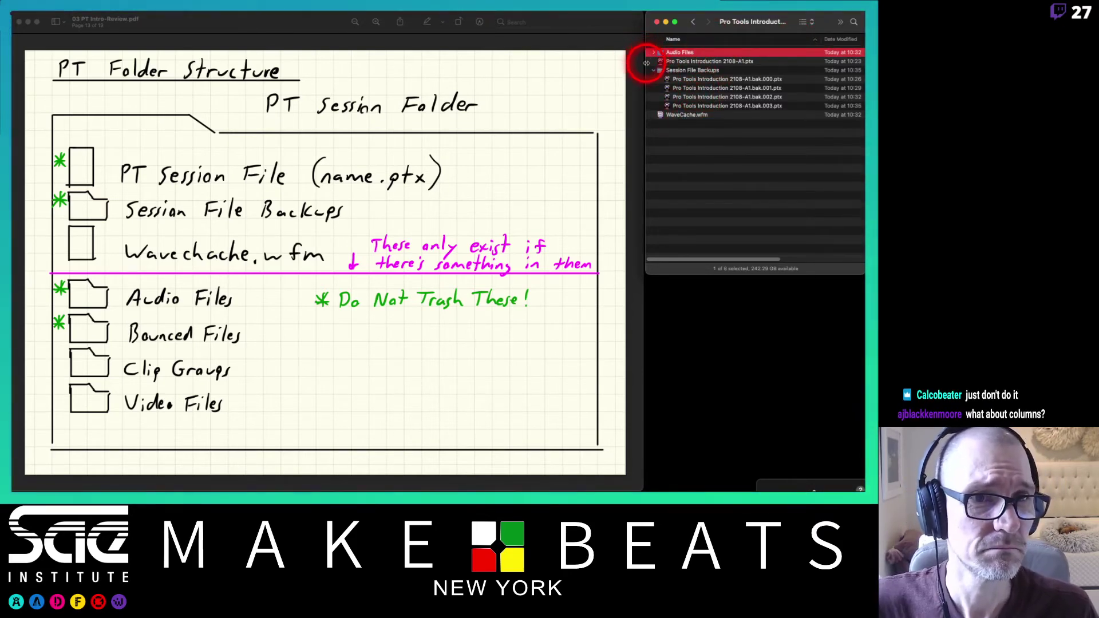
- Widen the folder window to try sorting the files by size and kind, and restore name sorting and the narrow width
{"action": "left_click_drag", "start_coordinate": [645, 56], "coordinate": [491, 60]}
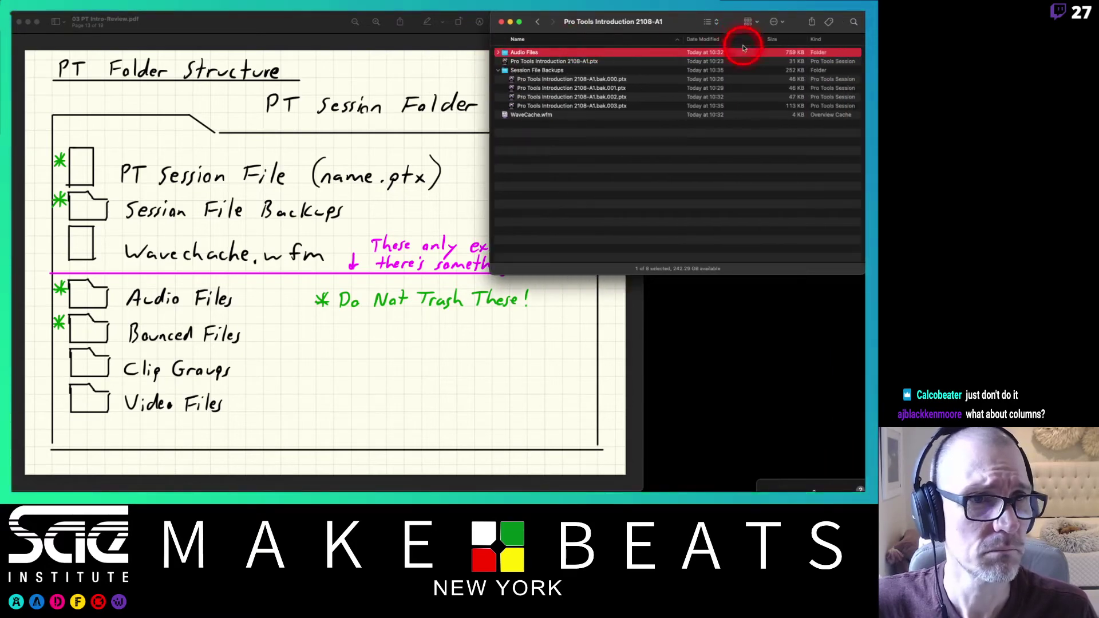
{"action": "left_click", "coordinate": [770, 39]}
{"action": "left_click", "coordinate": [816, 39]}
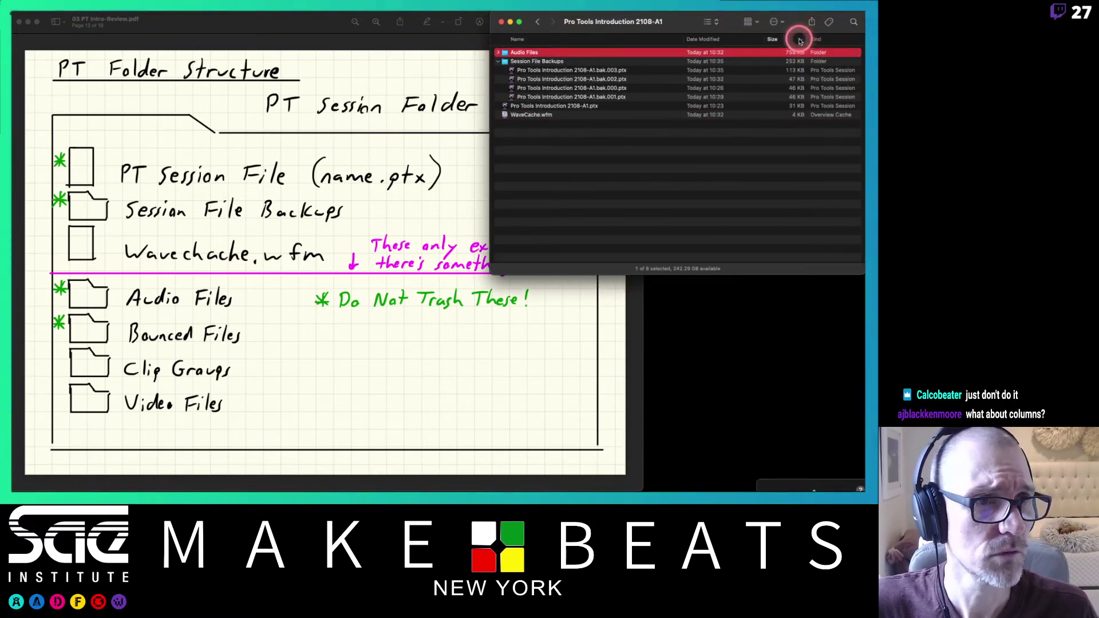
{"action": "left_click", "coordinate": [664, 39]}
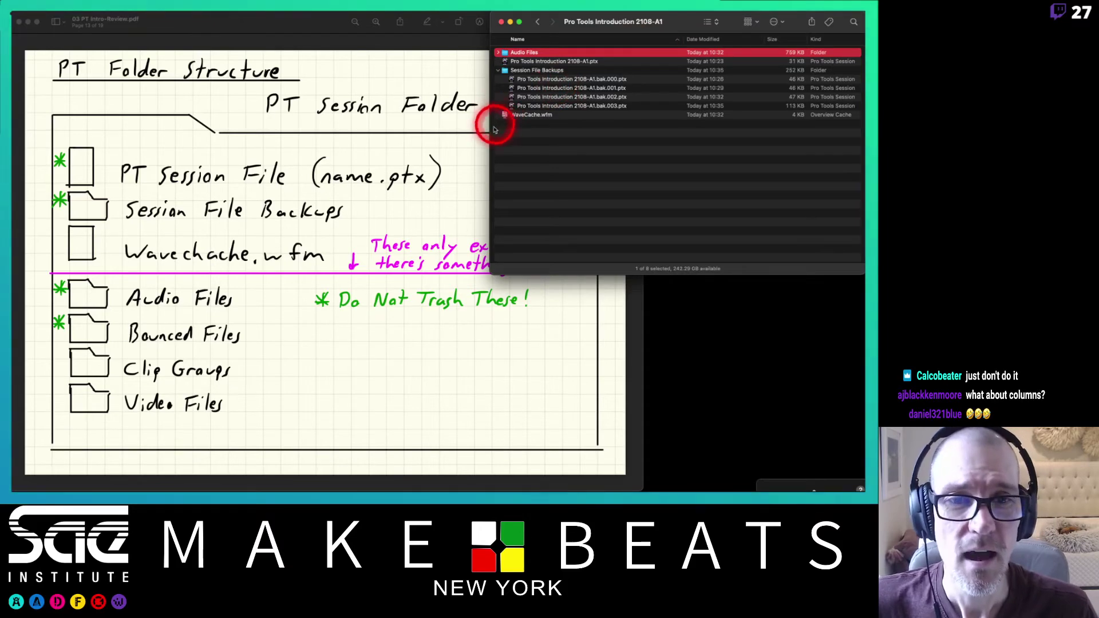
{"action": "left_click_drag", "start_coordinate": [487, 134], "coordinate": [641, 129]}
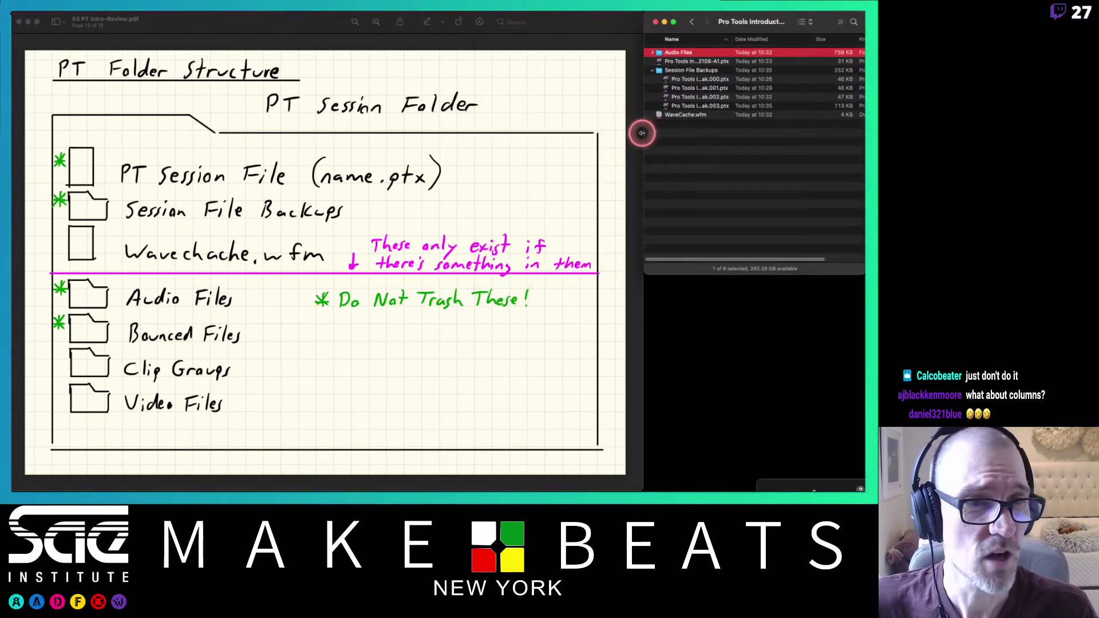
- Try column view for the session folder, and go back to list view
{"action": "left_click", "coordinate": [804, 22]}
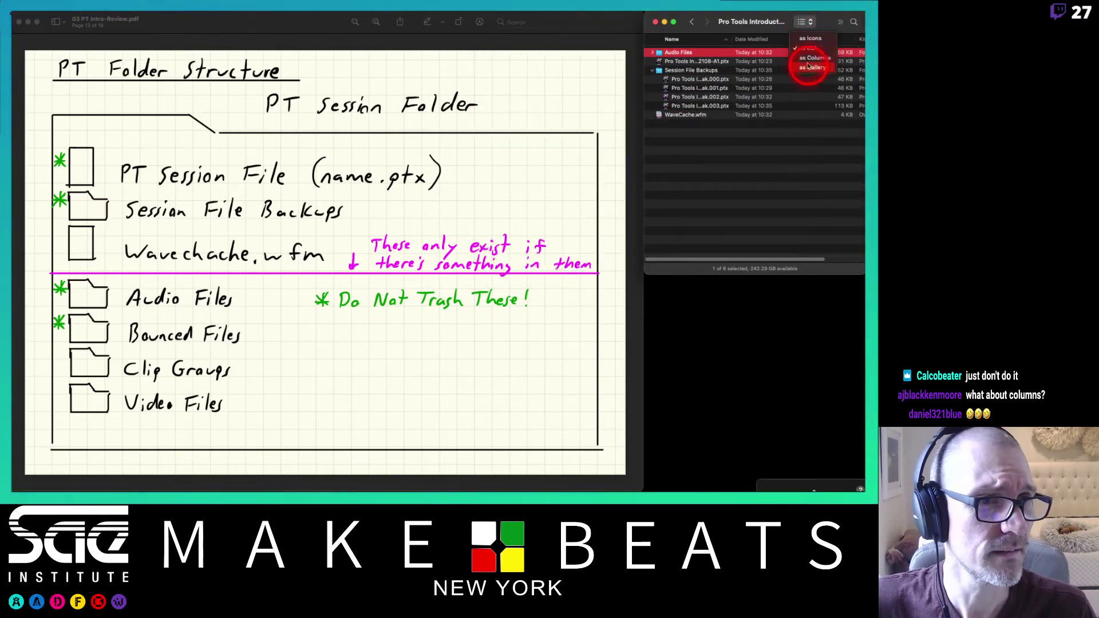
{"action": "left_click", "coordinate": [819, 58]}
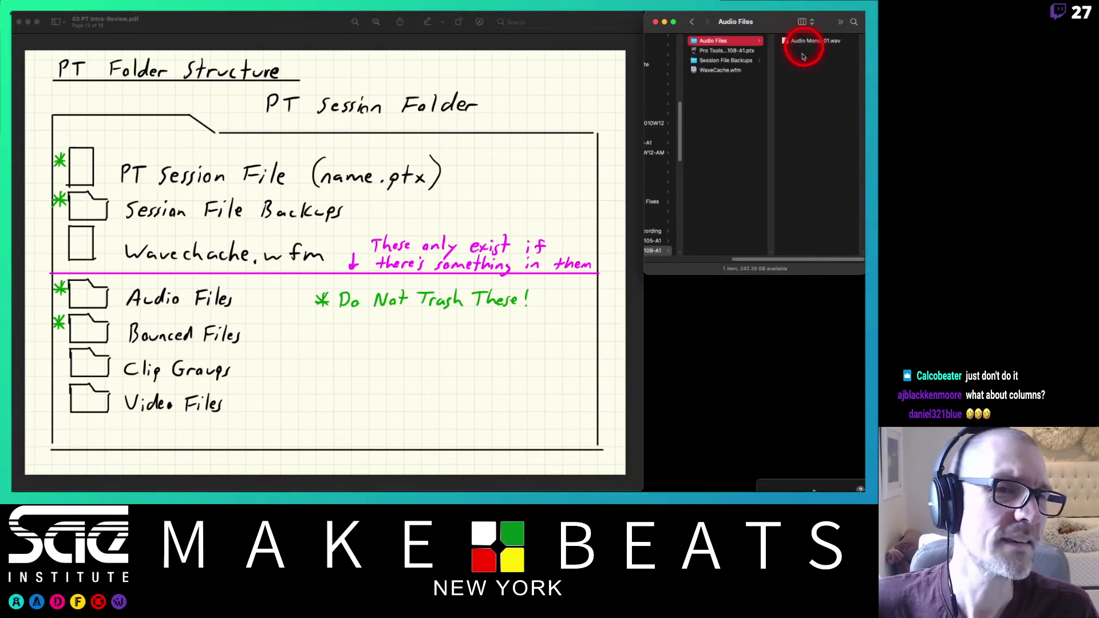
{"action": "left_click", "coordinate": [804, 23]}
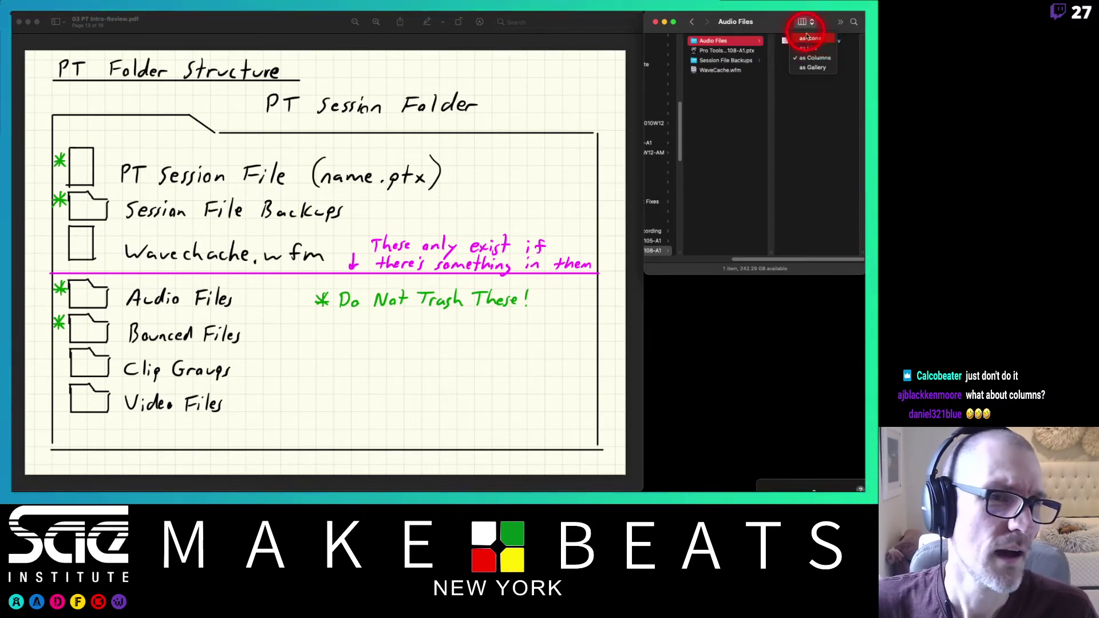
{"action": "left_click", "coordinate": [807, 51]}
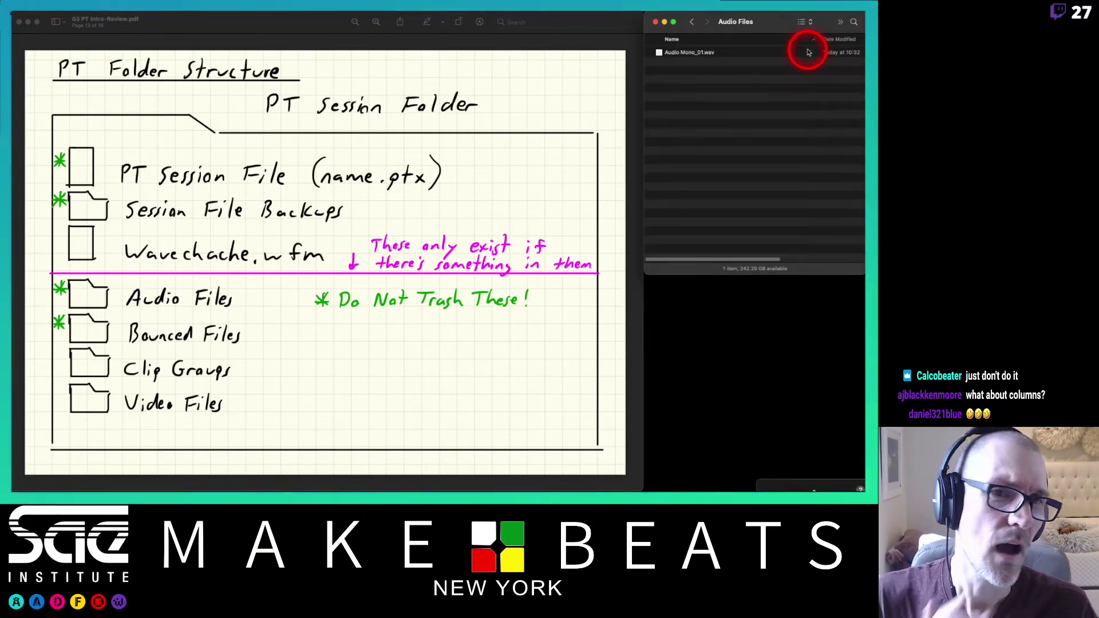
- Reopen the Pro Tools Introduction 2108-A1 folder from Pro Tools Projects in list view, and widen its Name column to show full file names
{"action": "left_click", "coordinate": [691, 22]}
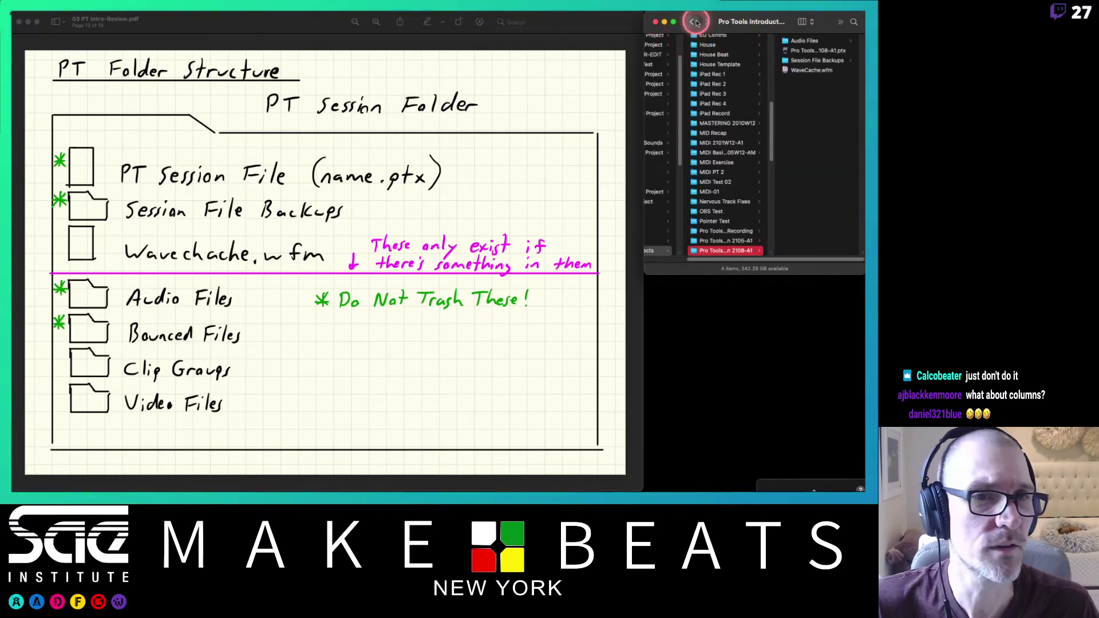
{"action": "left_click", "coordinate": [691, 22]}
{"action": "left_click", "coordinate": [804, 21]}
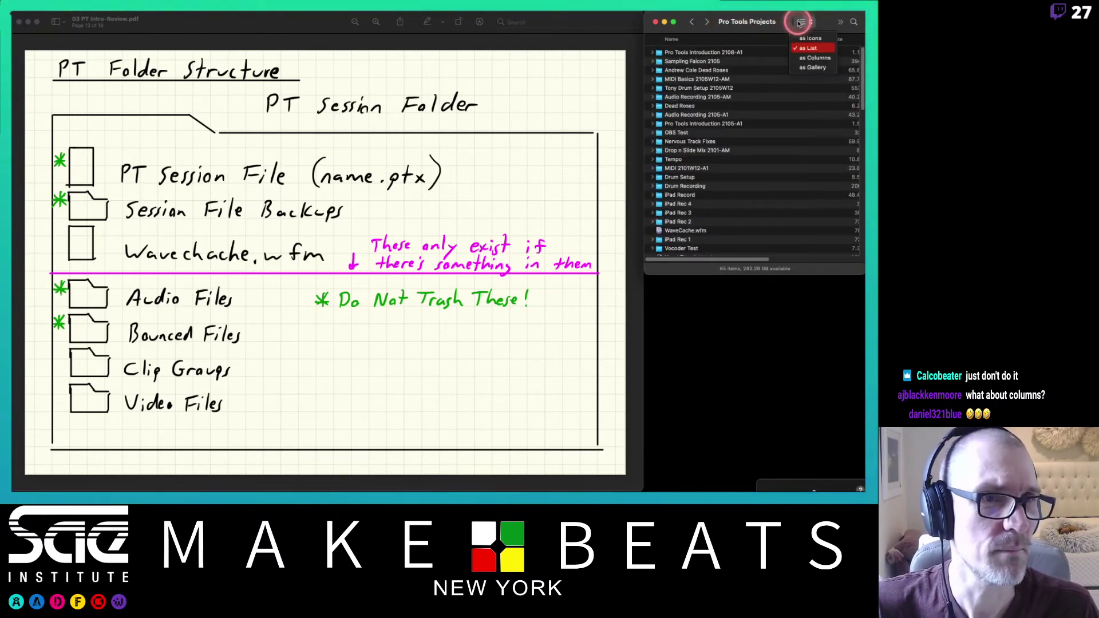
{"action": "left_click", "coordinate": [810, 49]}
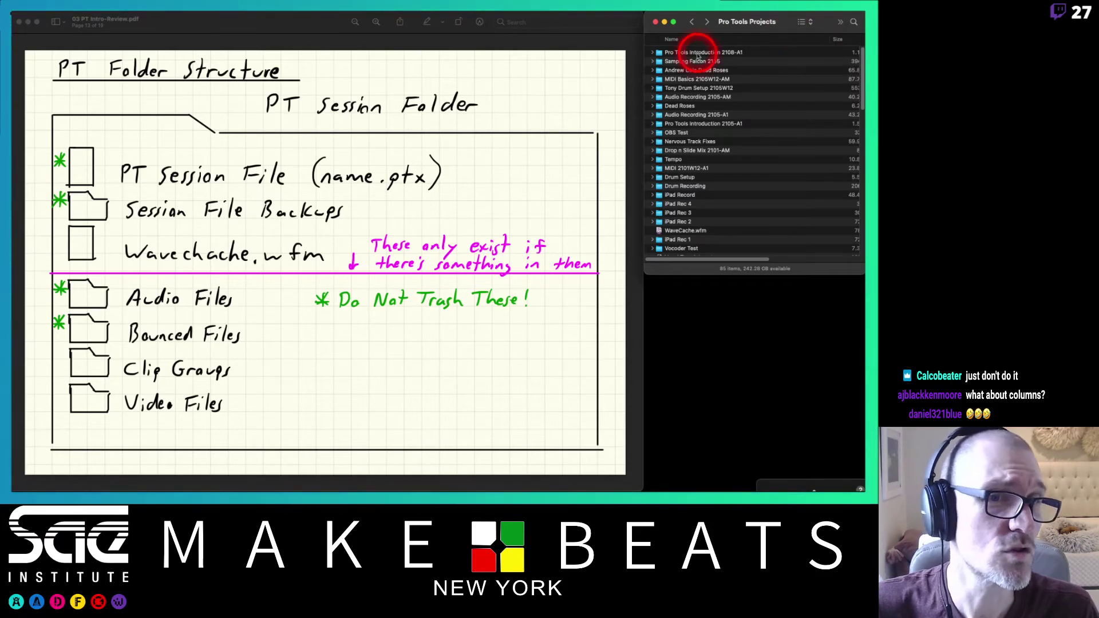
{"action": "double_click", "coordinate": [696, 53]}
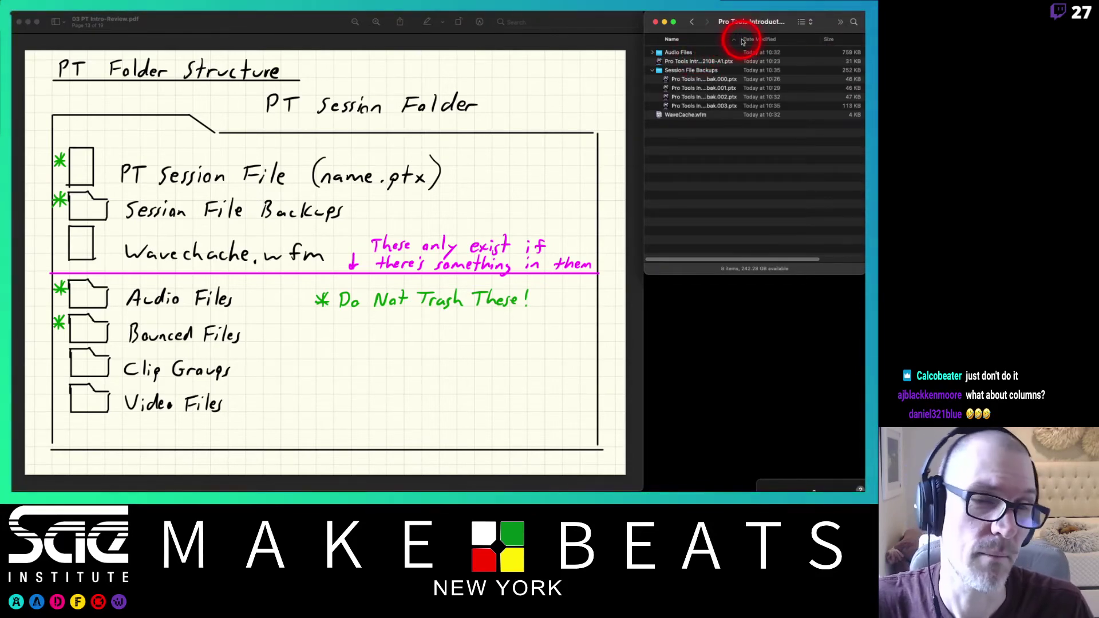
{"action": "left_click_drag", "start_coordinate": [740, 39], "coordinate": [798, 40]}
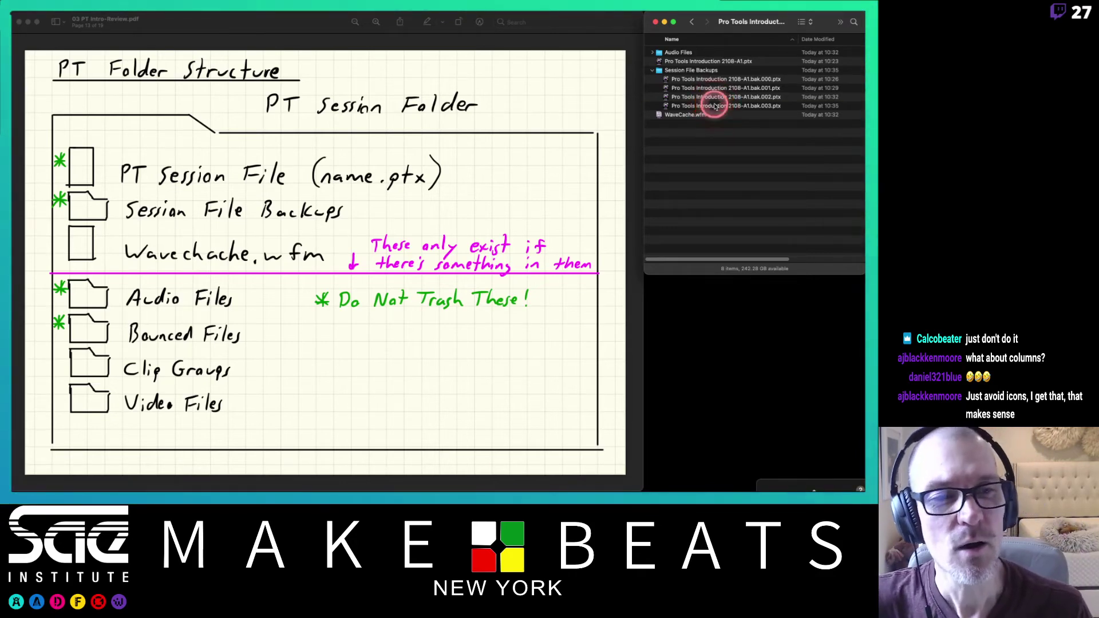
- Open the backup Pro Tools Introduction 2108-A1.bak.003.ptx in Pro Tools, and remove the Boom instrument from the Inst 1 track
{"action": "left_click", "coordinate": [714, 106]}
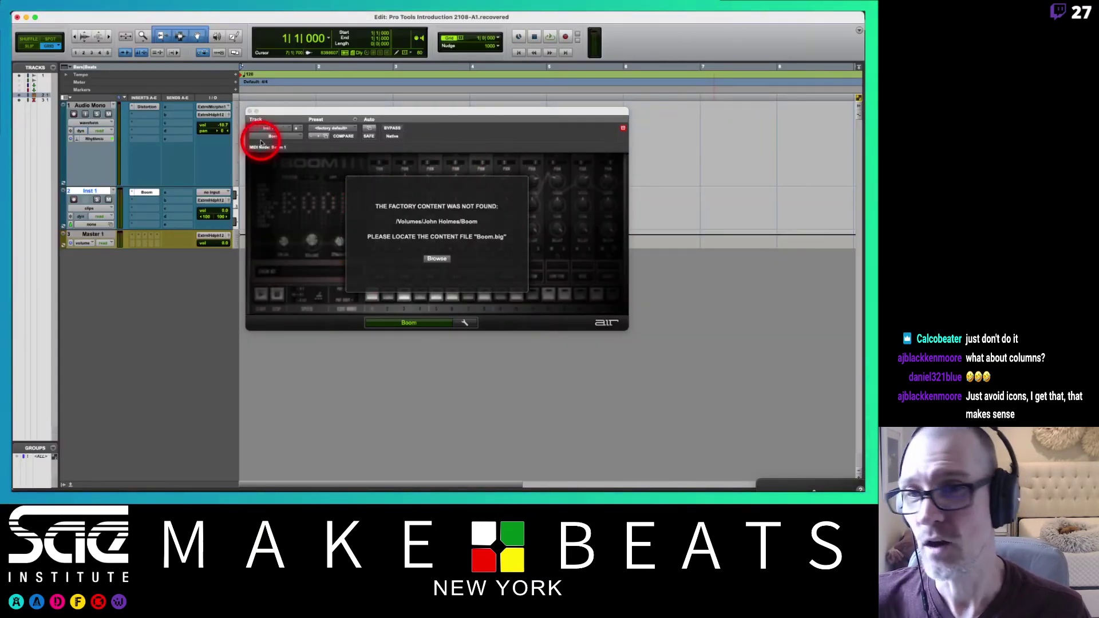
{"action": "left_click", "coordinate": [250, 111]}
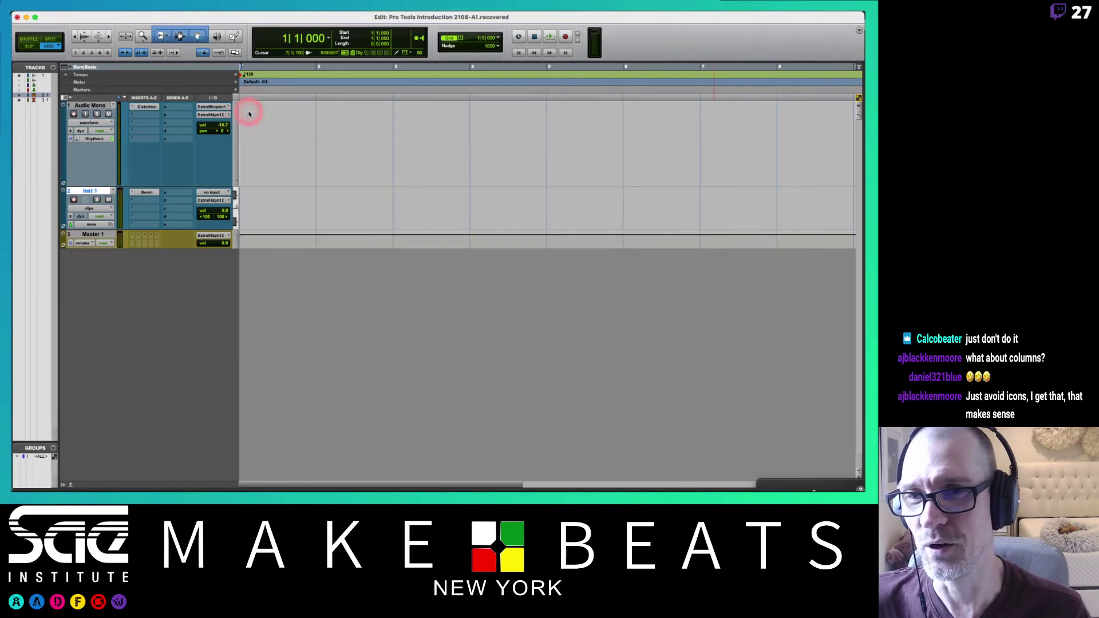
{"action": "left_click", "coordinate": [133, 193]}
{"action": "left_click", "coordinate": [147, 164]}
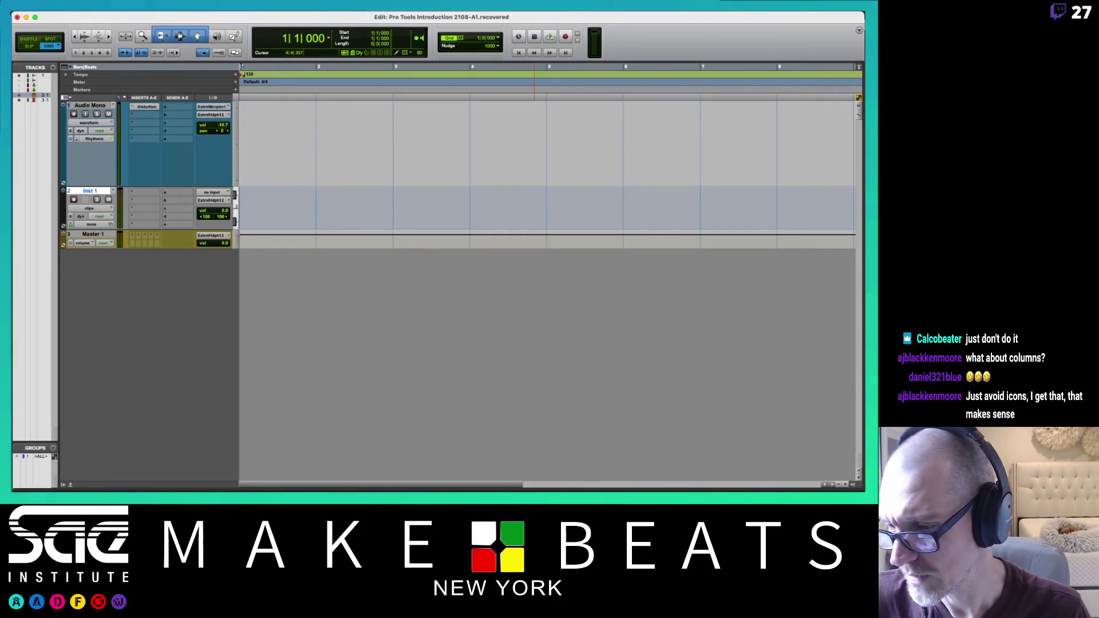
- Show and widen the Clips list, and place the Audio Mono_01 clip at the start of the Audio Mono track
{"action": "left_click", "coordinate": [852, 486]}
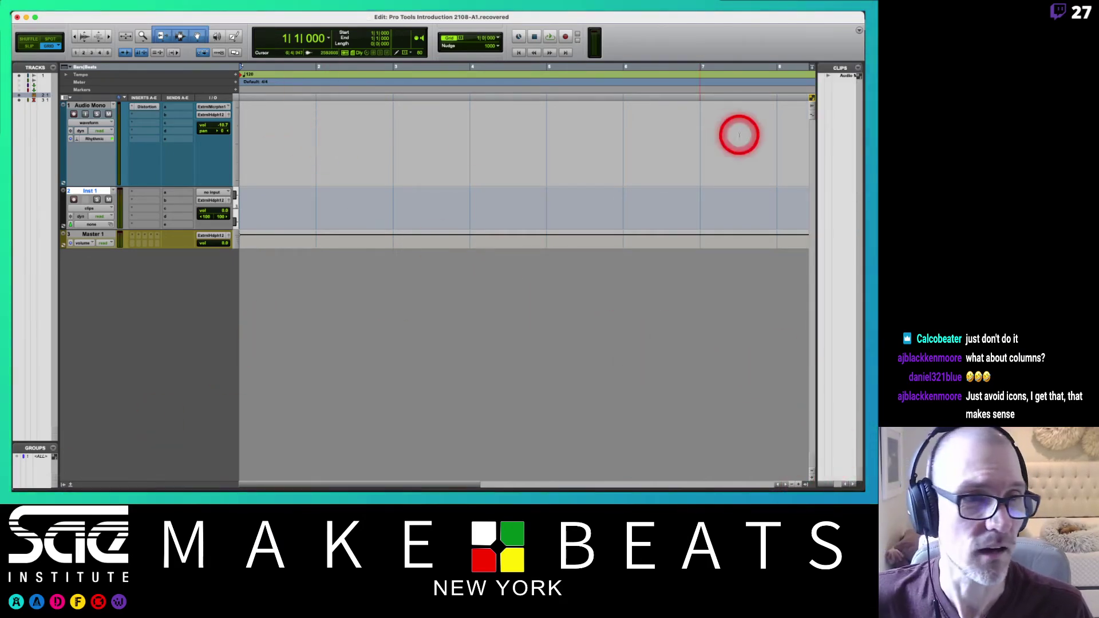
{"action": "left_click_drag", "start_coordinate": [817, 135], "coordinate": [790, 143]}
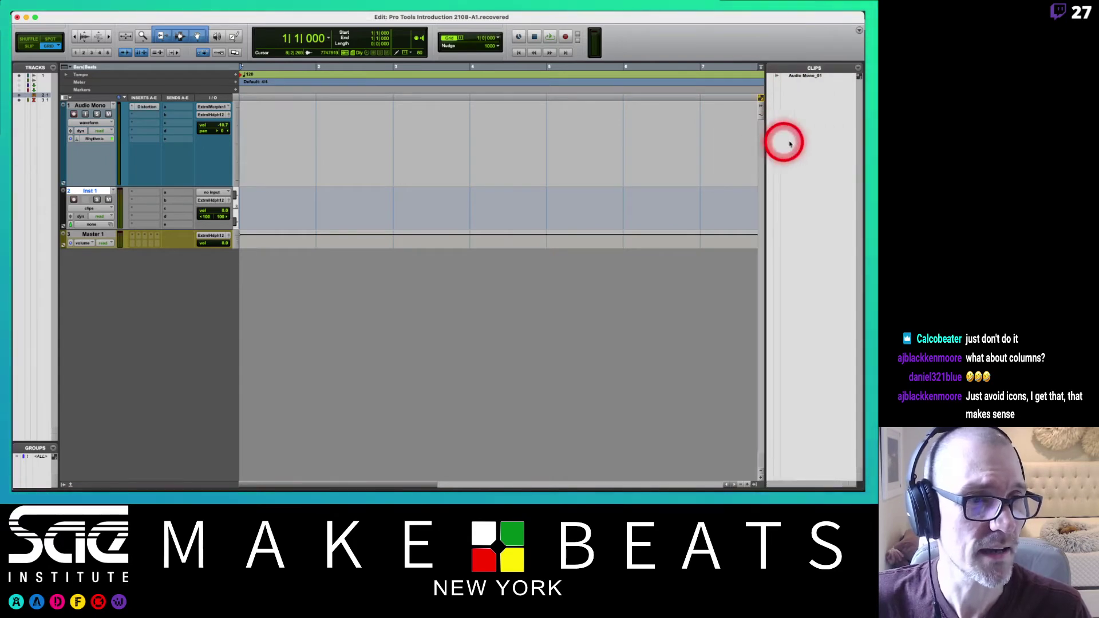
{"action": "left_click_drag", "start_coordinate": [807, 75], "coordinate": [271, 141]}
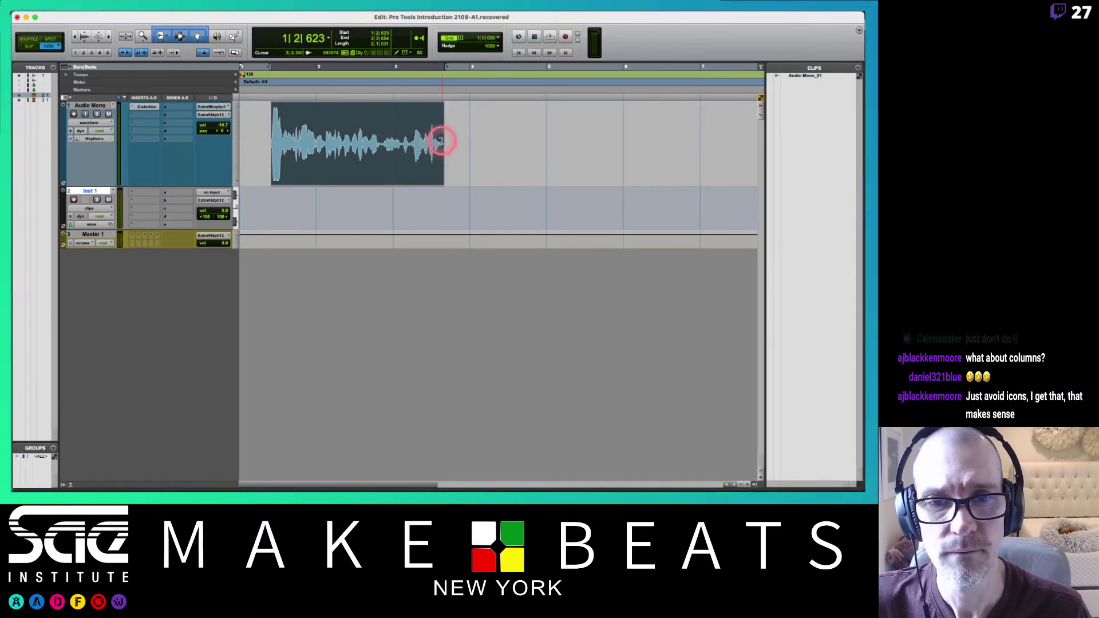
{"action": "left_click_drag", "start_coordinate": [441, 141], "coordinate": [314, 168]}
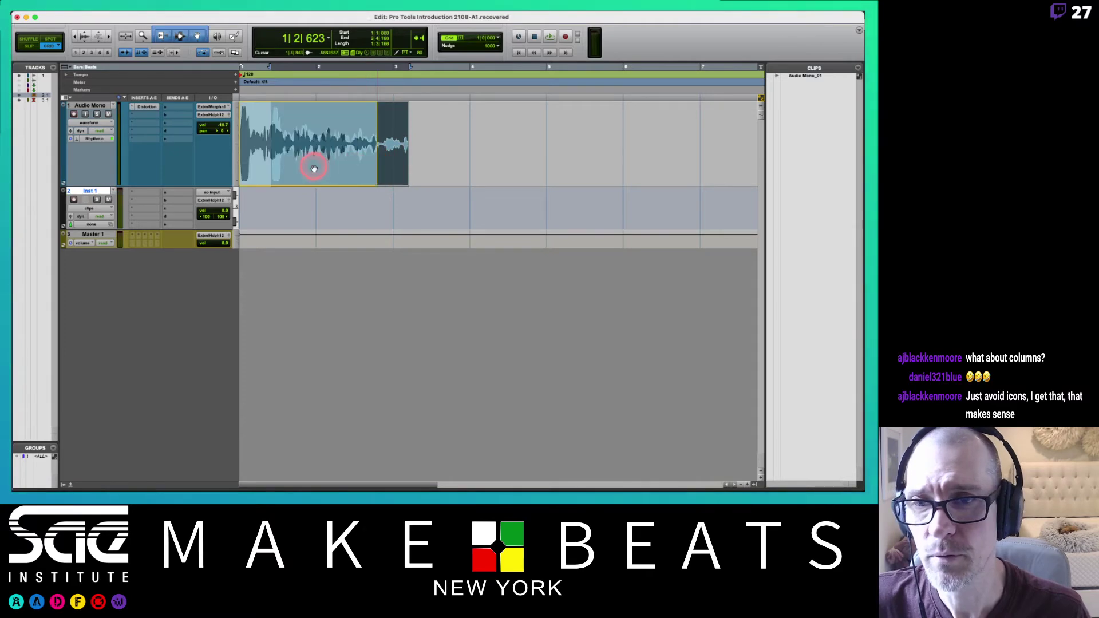
- Play back the clip while setting the Audio Mono track's volume to -14.0, and delete the clip from the track
{"action": "key", "text": "space"}
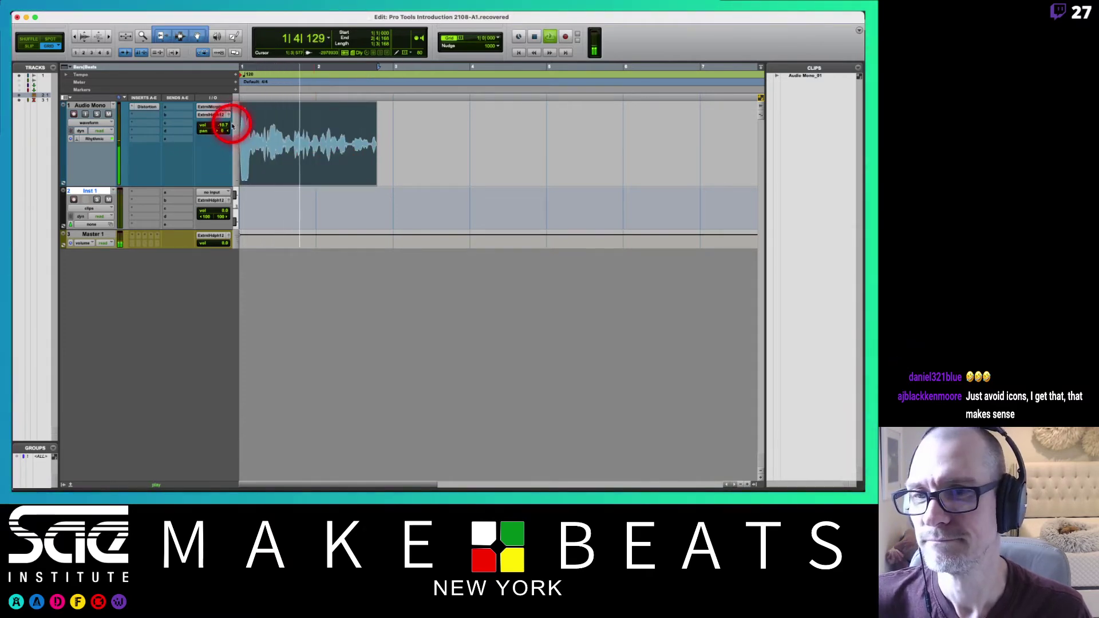
{"action": "mouse_move", "coordinate": [232, 126]}
{"action": "left_mouse_down"}
{"action": "mouse_move", "coordinate": [216, 119]}
{"action": "mouse_move", "coordinate": [219, 131]}
{"action": "left_mouse_up"}
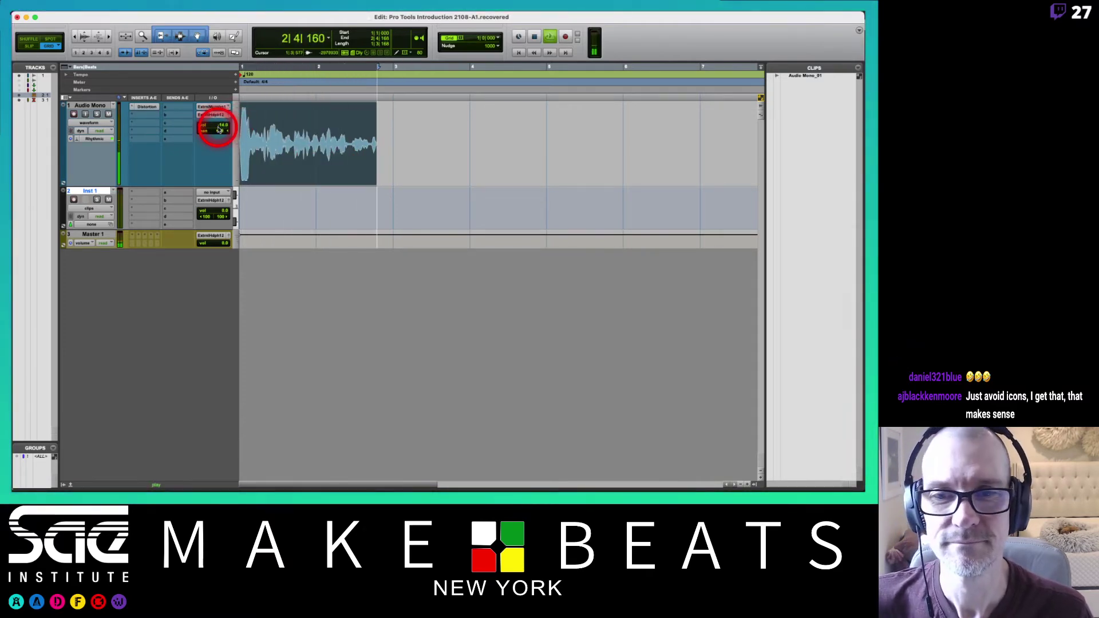
{"action": "key", "text": "space"}
{"action": "left_click", "coordinate": [295, 114]}
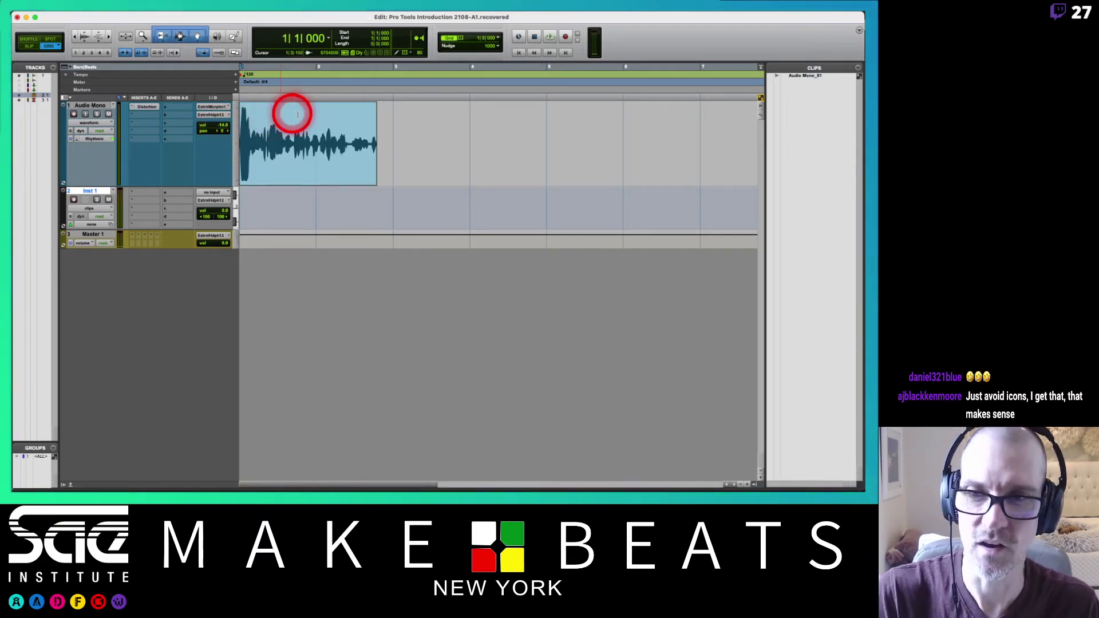
{"action": "key", "text": "Delete"}
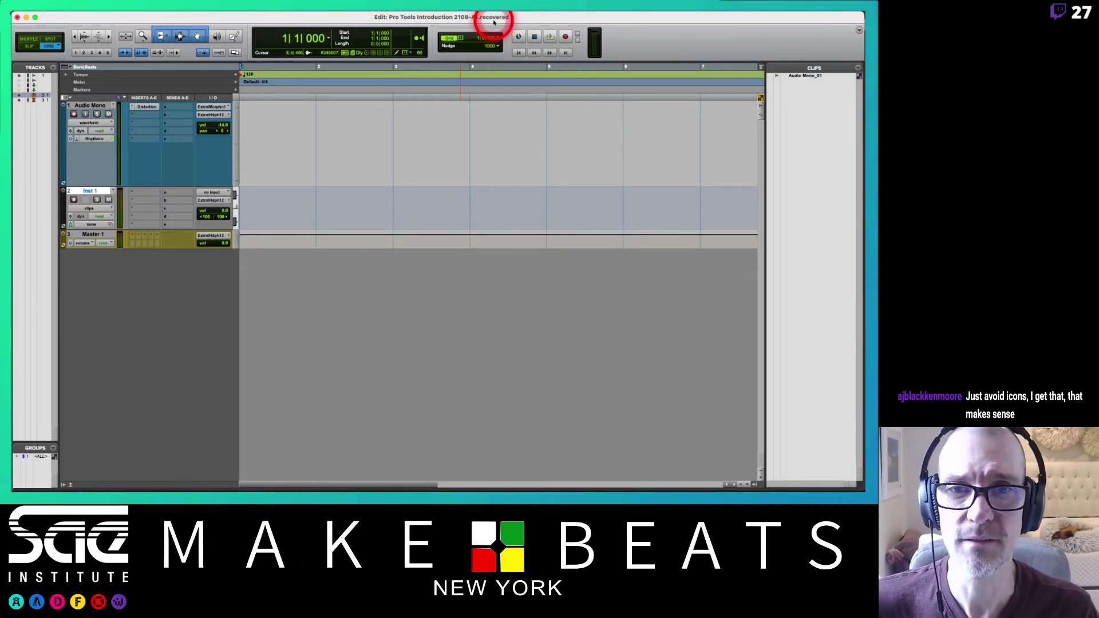
- Save the recovered session under the new name Pro Tools Introduction 2108-A1_02 in the same session folder
{"action": "key", "text": "super+shift+s"}
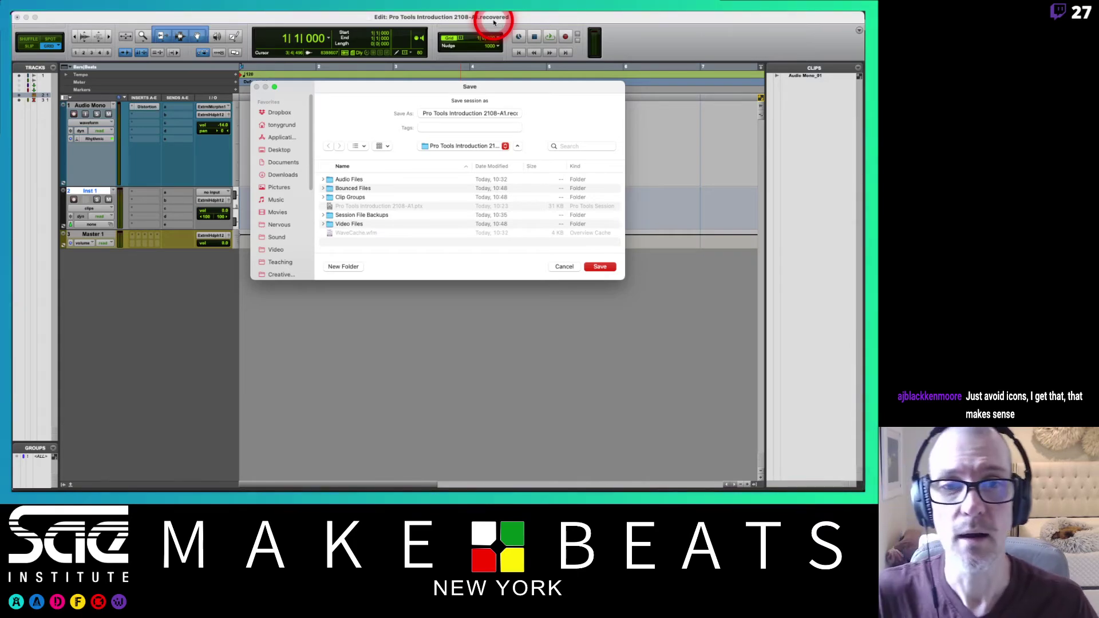
{"action": "left_click", "coordinate": [505, 114]}
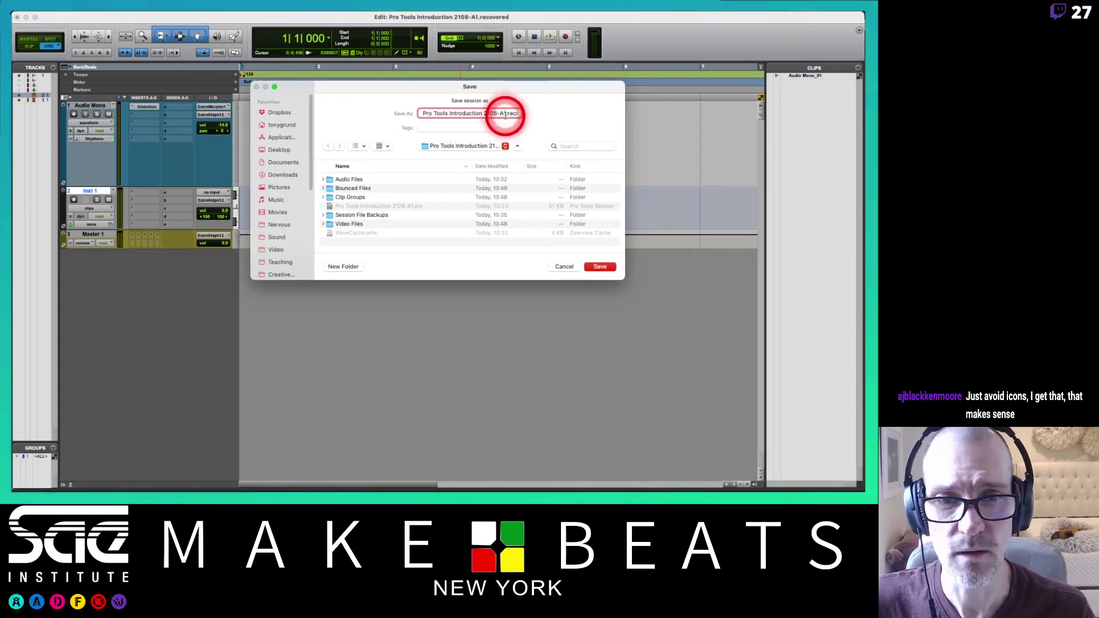
{"action": "left_click_drag", "start_coordinate": [504, 114], "coordinate": [541, 115]}
{"action": "key", "text": "BackSpace"}
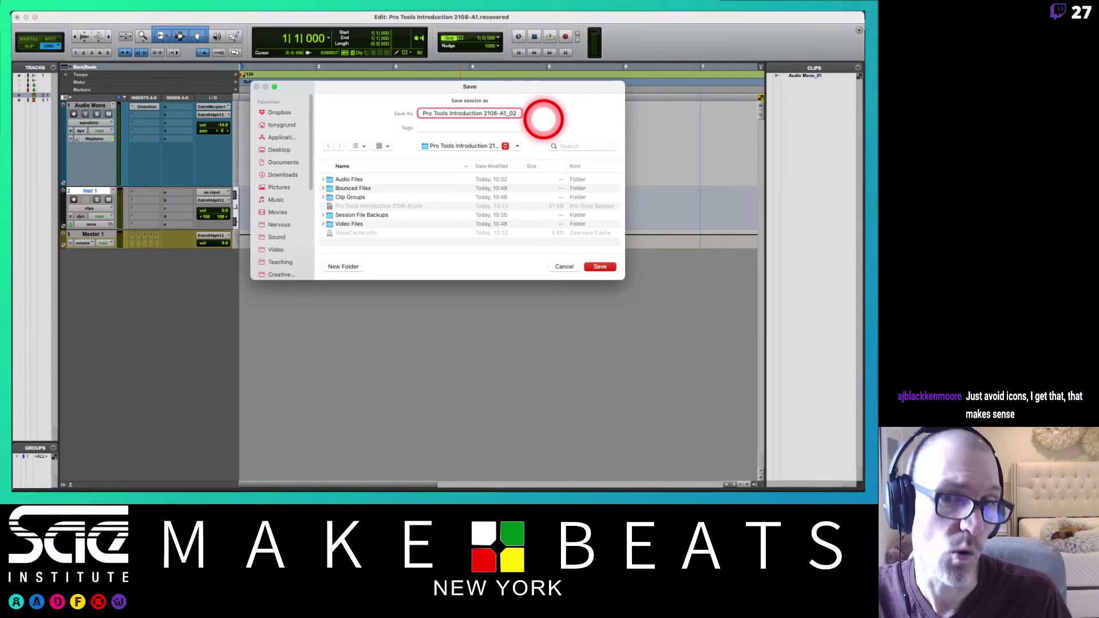
{"action": "key", "text": "Return"}
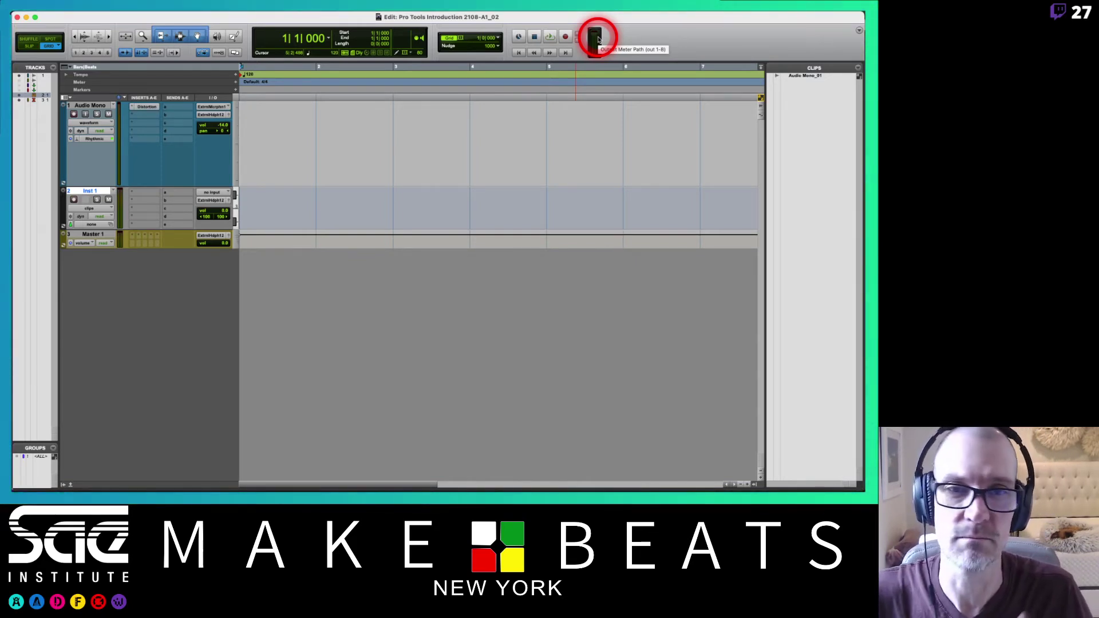
- Switch to Preview and page back through 03 PT Intro-Review.pdf to the notes on plugin types and formats
{"action": "key", "text": "super+Tab"}
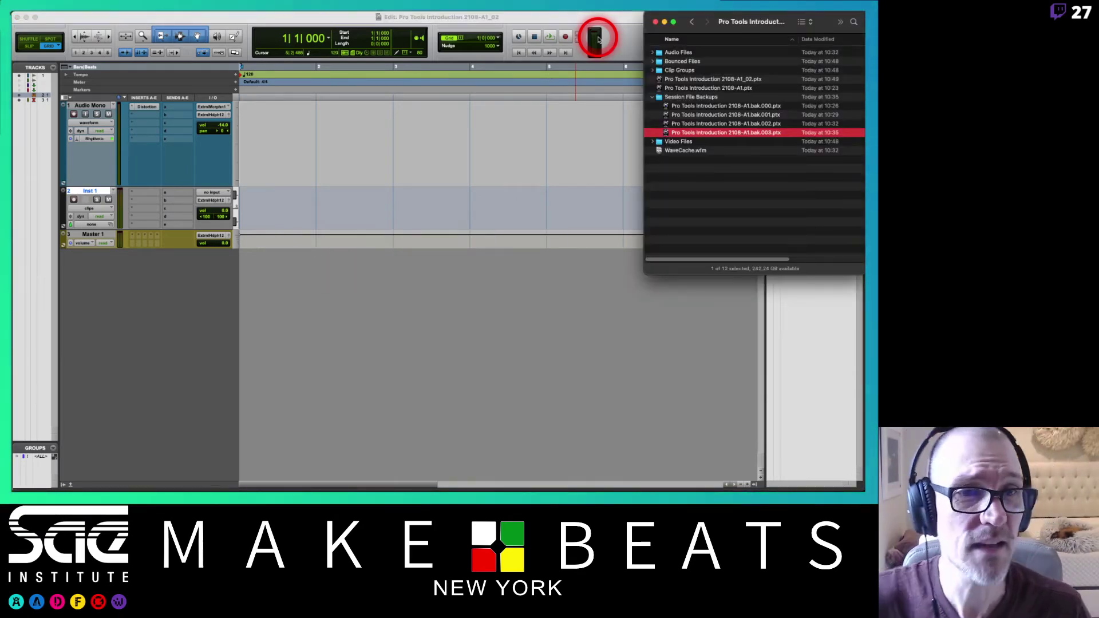
{"action": "key", "text": "super+Tab"}
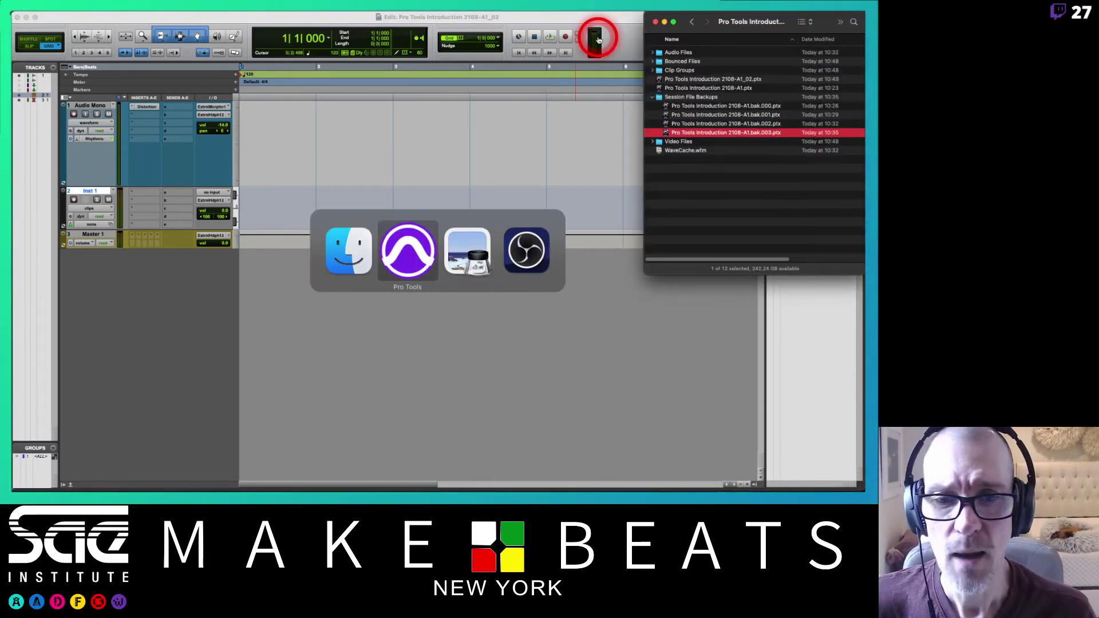
{"action": "key", "text": "super+Tab"}
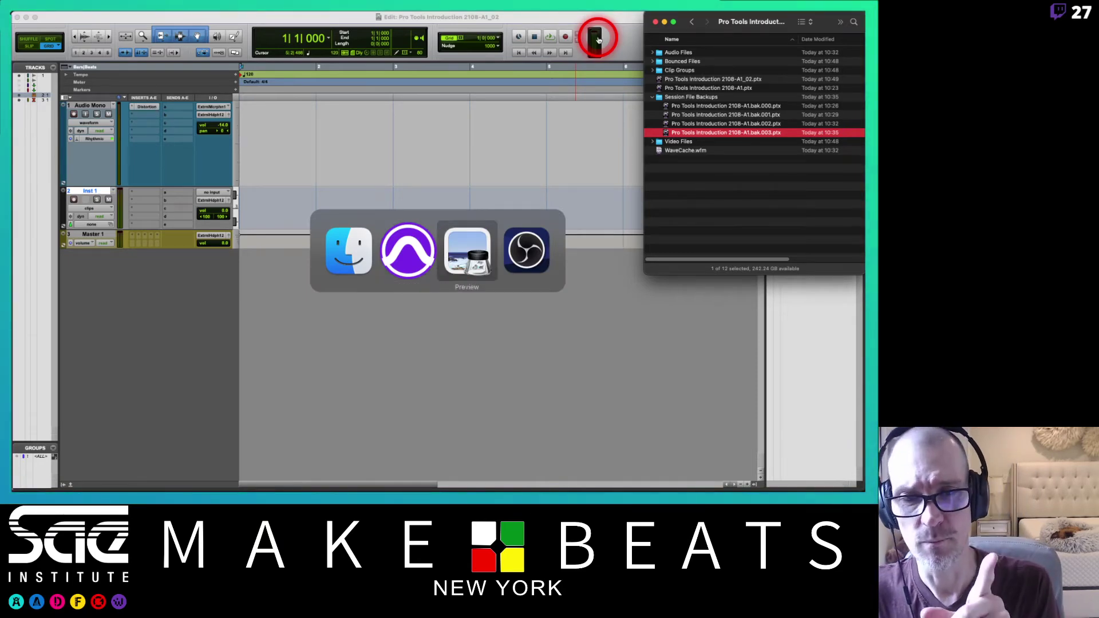
{"action": "key", "text": "Down"}
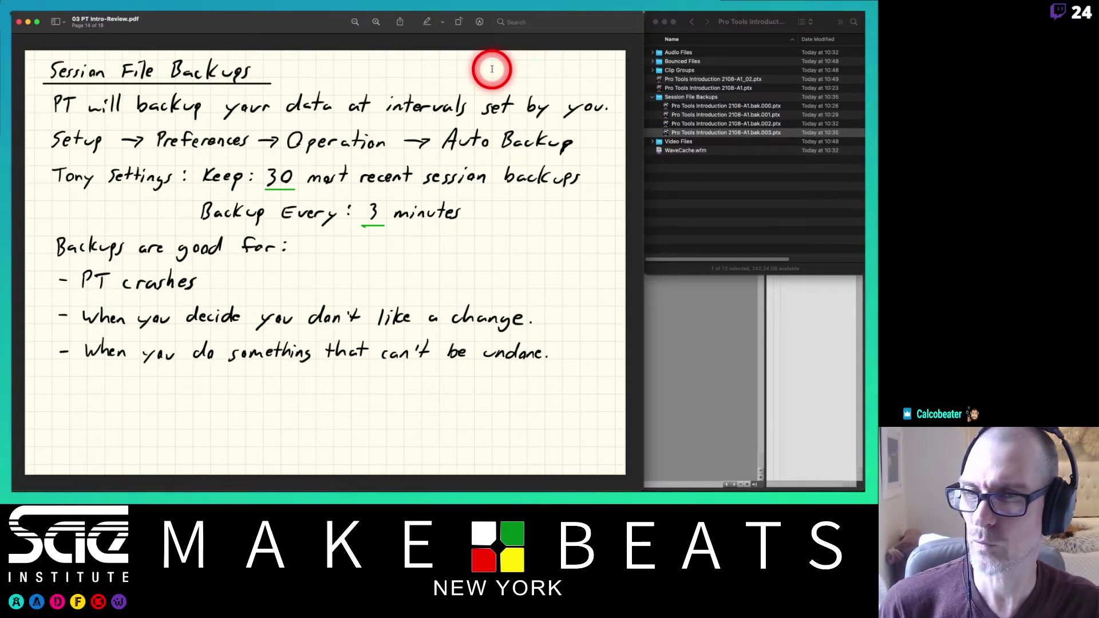
{"action": "key", "text": "Down"}
{"action": "key", "text": "Up"}
{"action": "key", "text": "Up"}
{"action": "key", "text": "Down"}
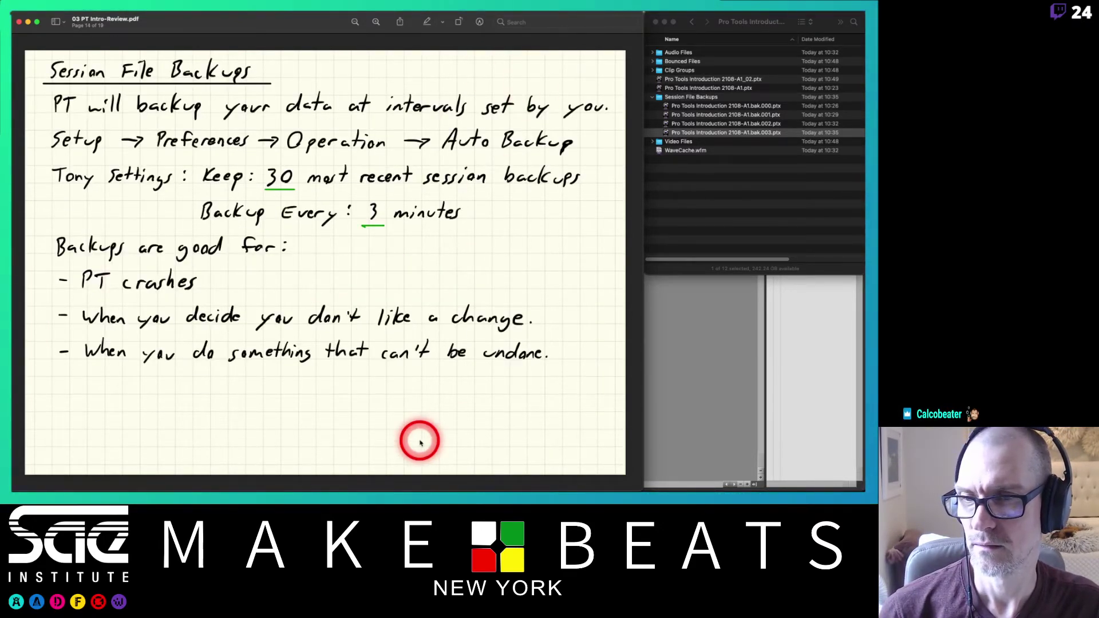
{"action": "key", "text": "Up"}
{"action": "key", "text": "Up"}
{"action": "key", "text": "Up"}
{"action": "key", "text": "Up"}
{"action": "key", "text": "Up"}
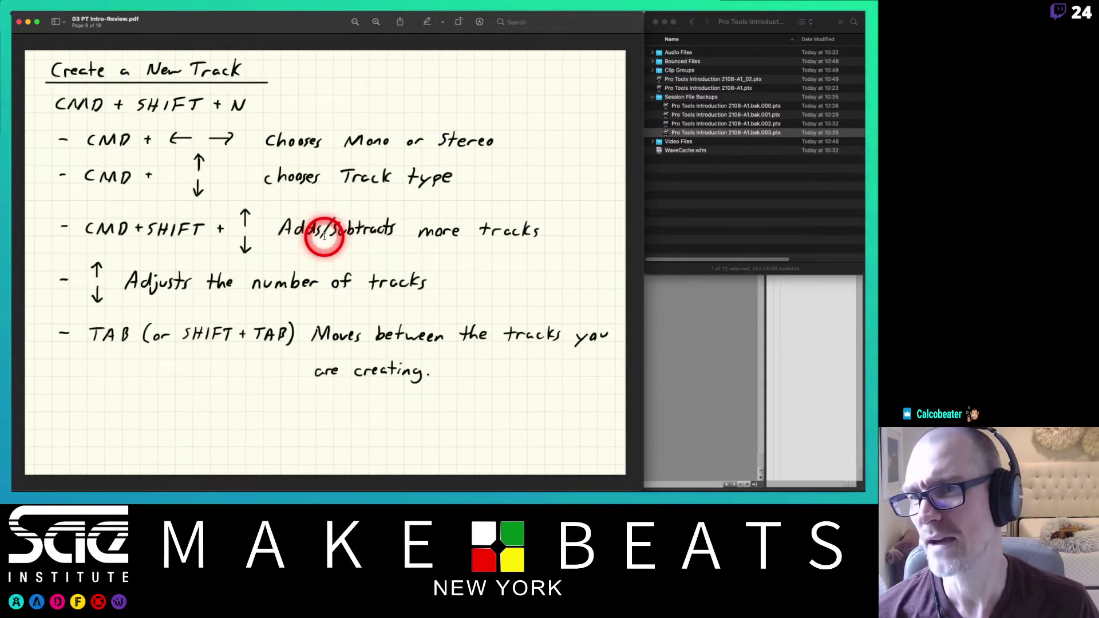
{"action": "key", "text": "Up"}
{"action": "key", "text": "Up"}
{"action": "key", "text": "Up"}
{"action": "key", "text": "Up"}
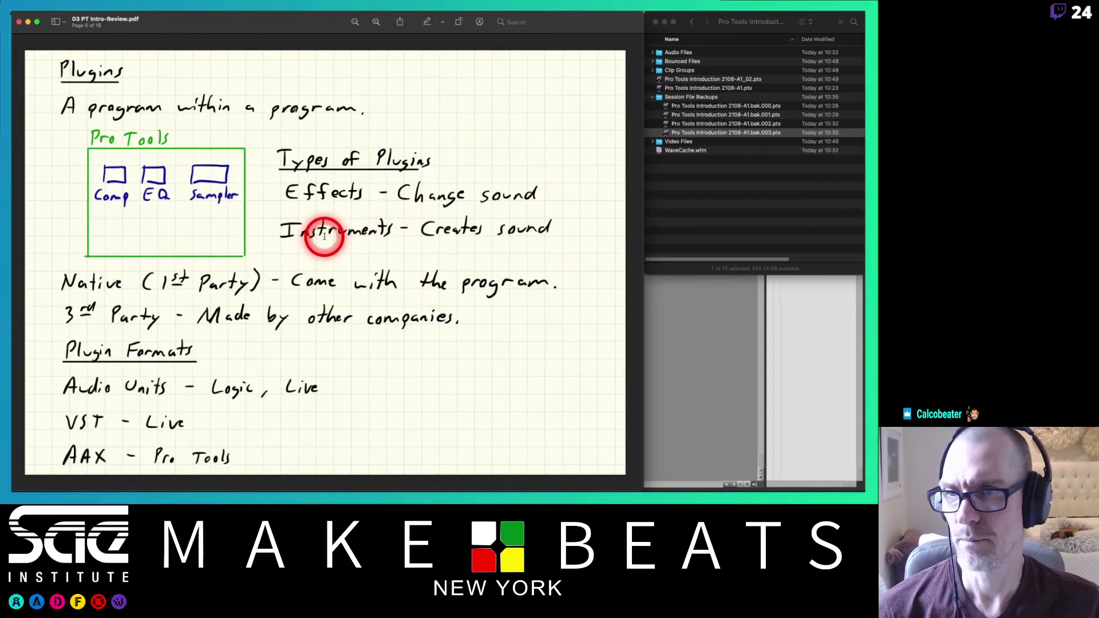
- Return to Pro Tools and try to insert a stereo instrument plug-in on the Inst 1 track
{"action": "left_click", "coordinate": [709, 338]}
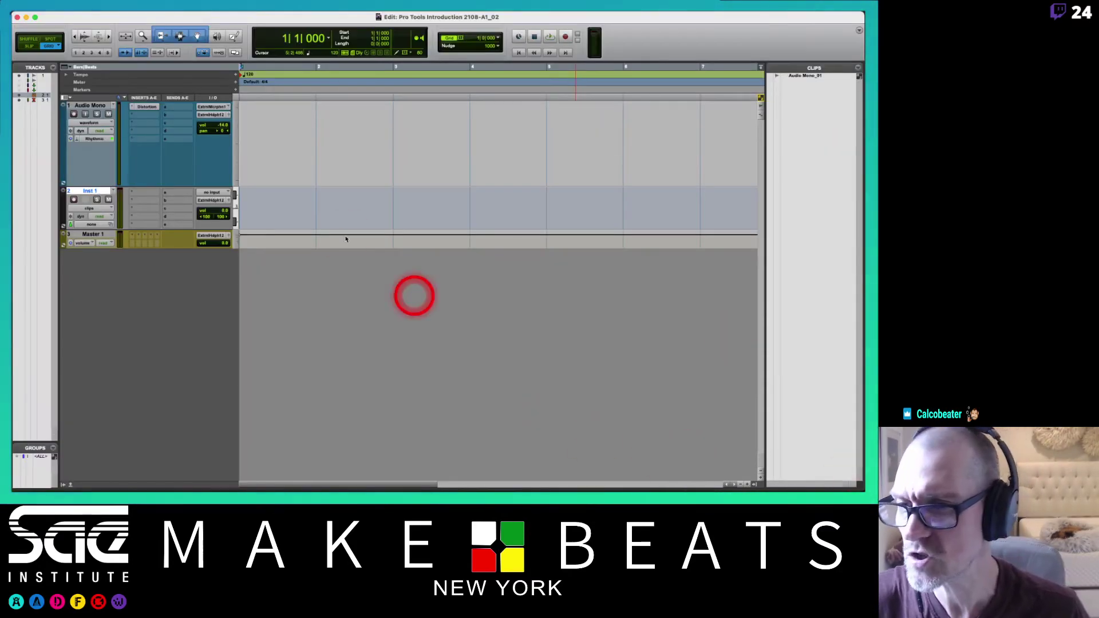
{"action": "left_click", "coordinate": [143, 192]}
{"action": "mouse_move", "coordinate": [169, 194]}
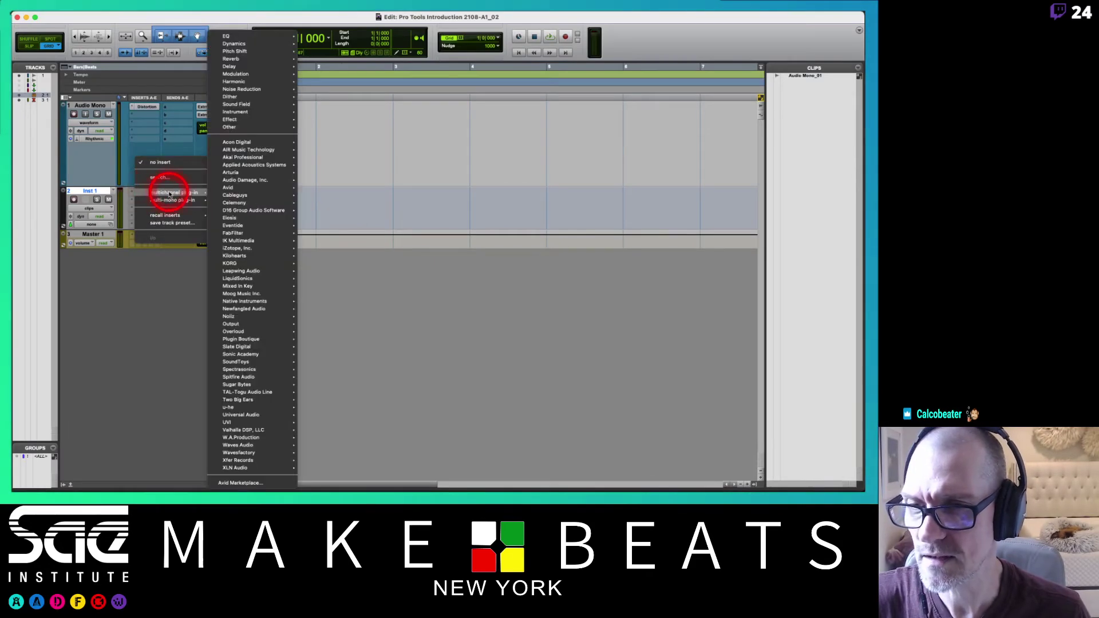
{"action": "mouse_move", "coordinate": [265, 111]}
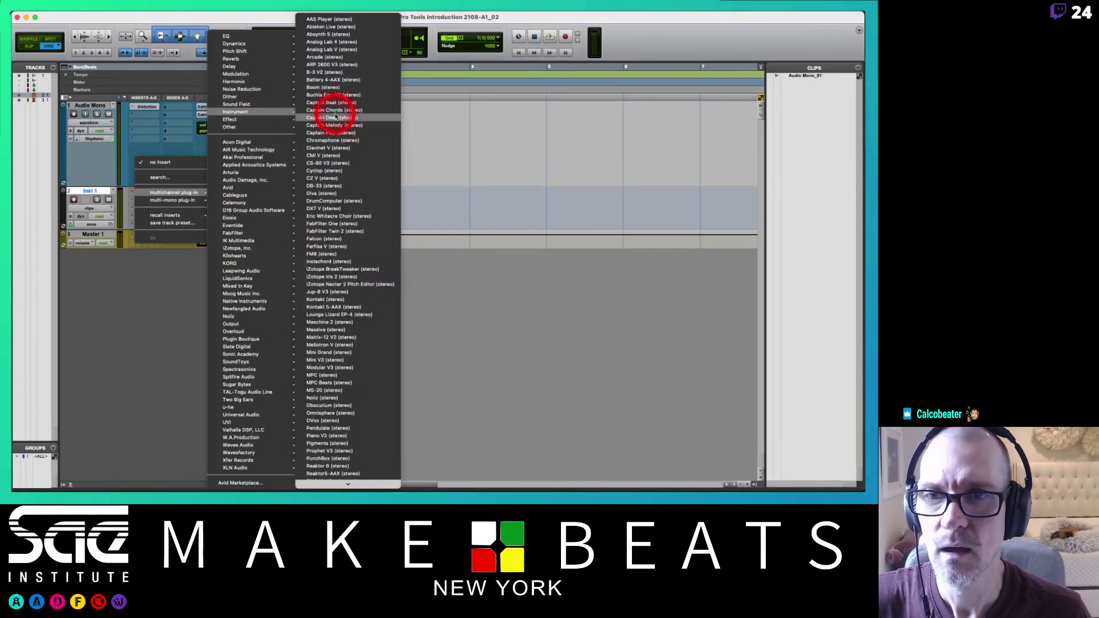
{"action": "left_click", "coordinate": [323, 80]}
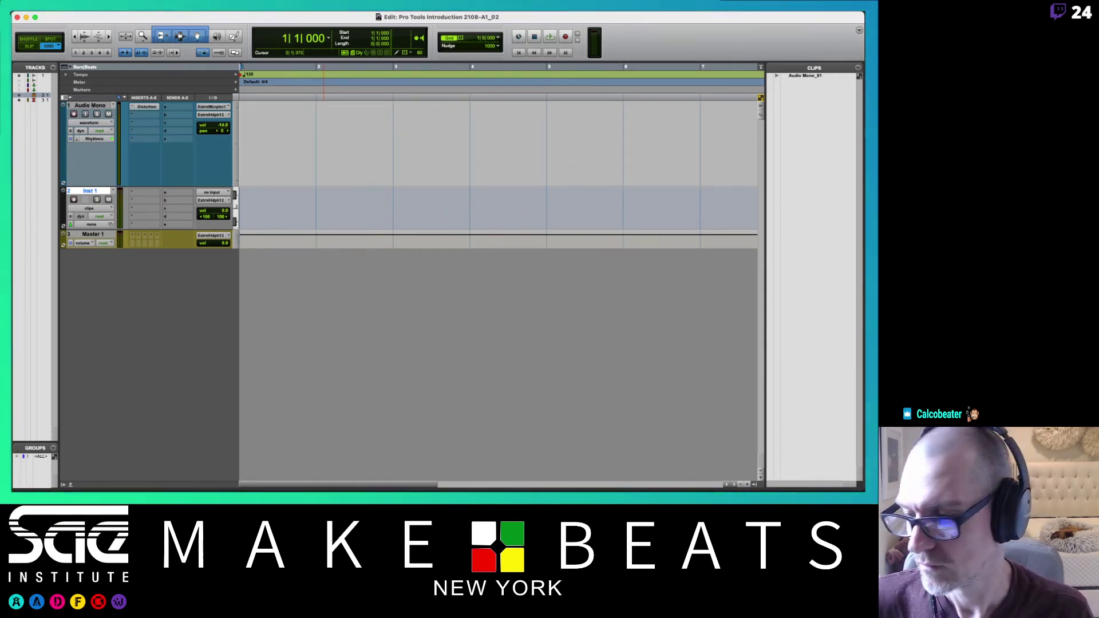
- Force quit Pro Tools and close the Force Quit Applications window
{"action": "left_click", "coordinate": [165, 421]}
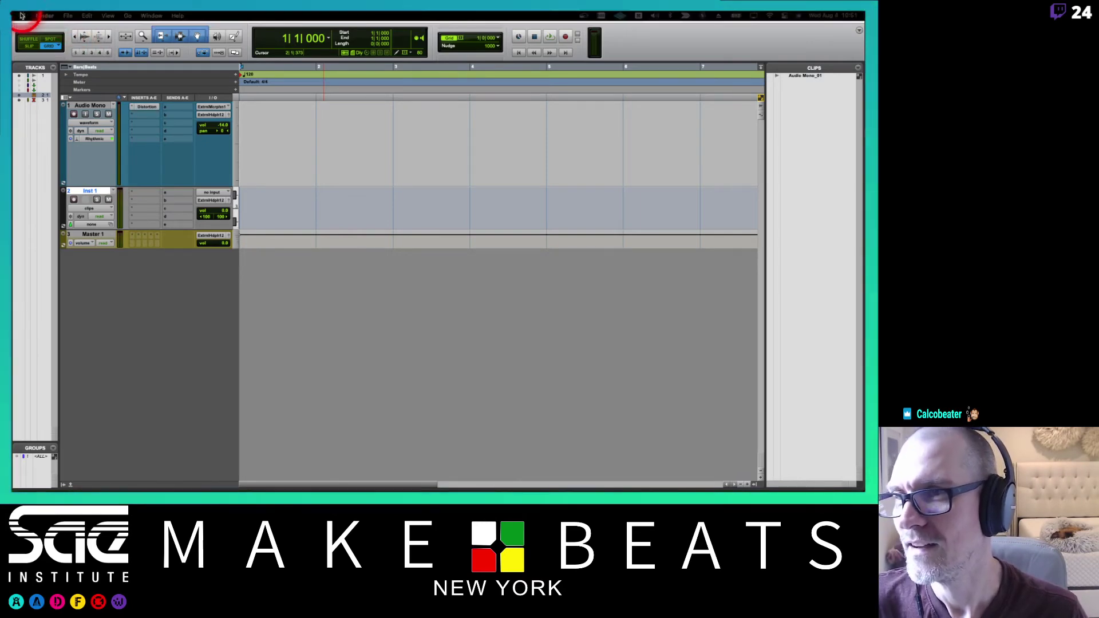
{"action": "left_click", "coordinate": [22, 16]}
{"action": "left_click", "coordinate": [34, 82]}
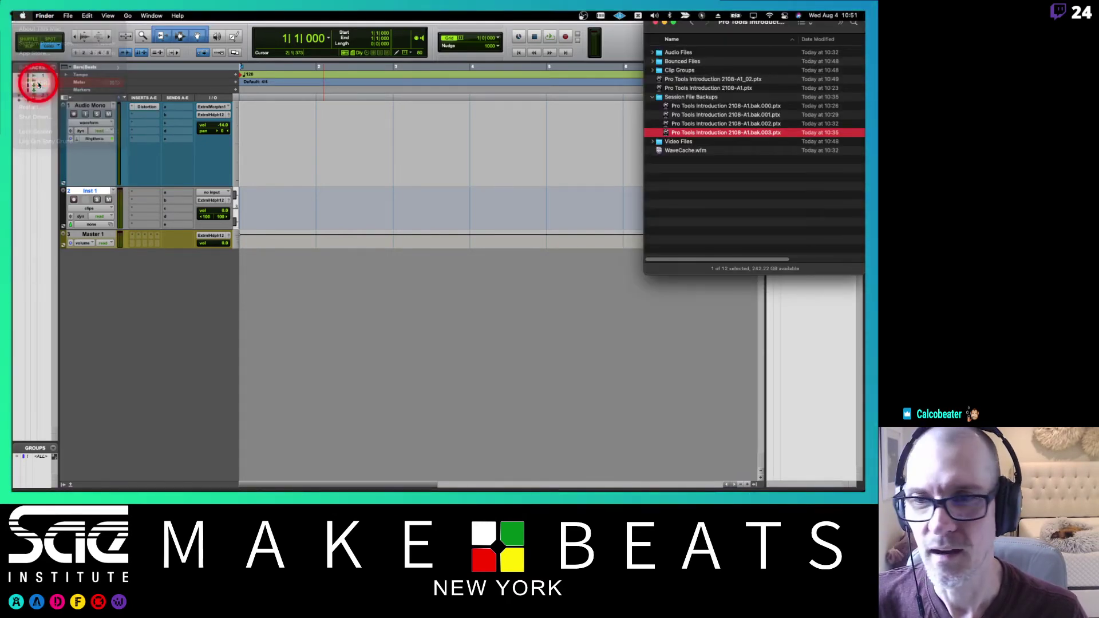
{"action": "left_click", "coordinate": [553, 326]}
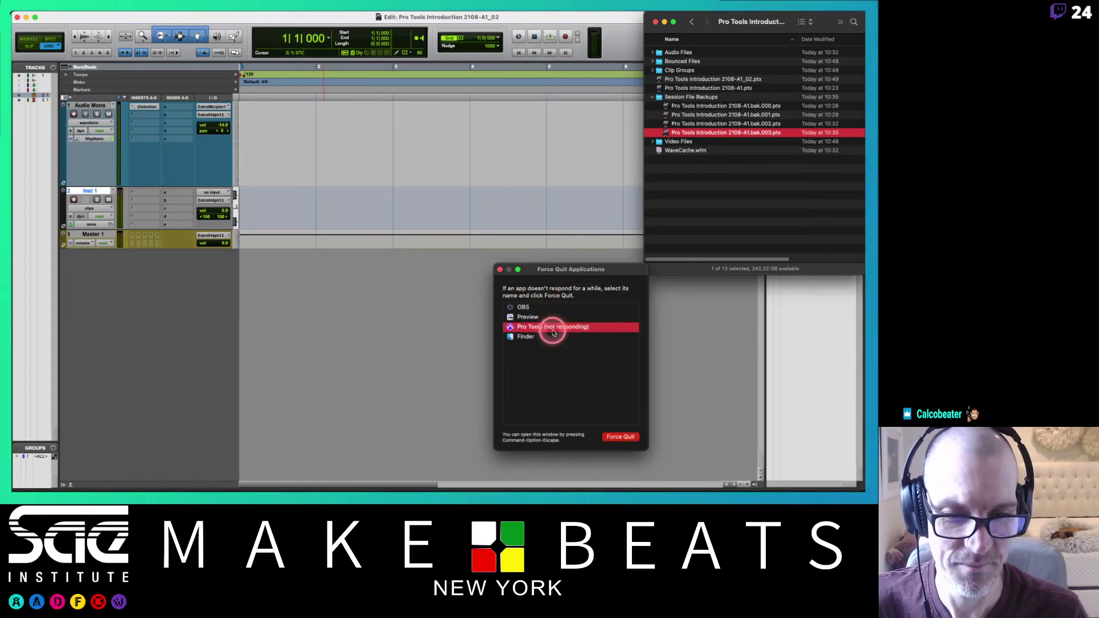
{"action": "left_click", "coordinate": [617, 443]}
{"action": "left_click", "coordinate": [632, 366]}
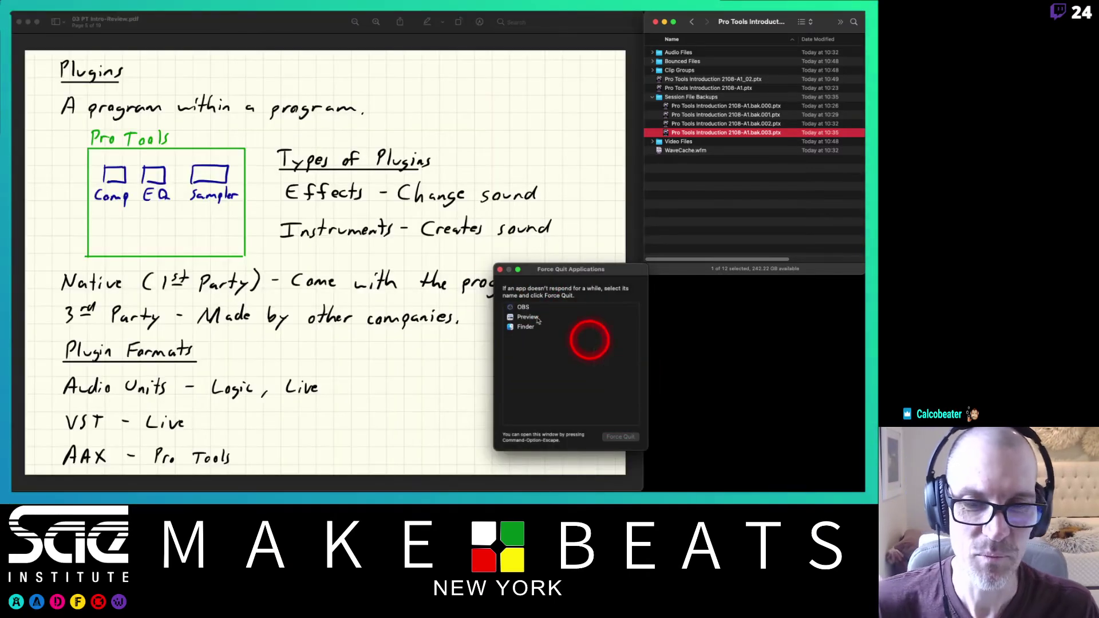
{"action": "left_click", "coordinate": [499, 269]}
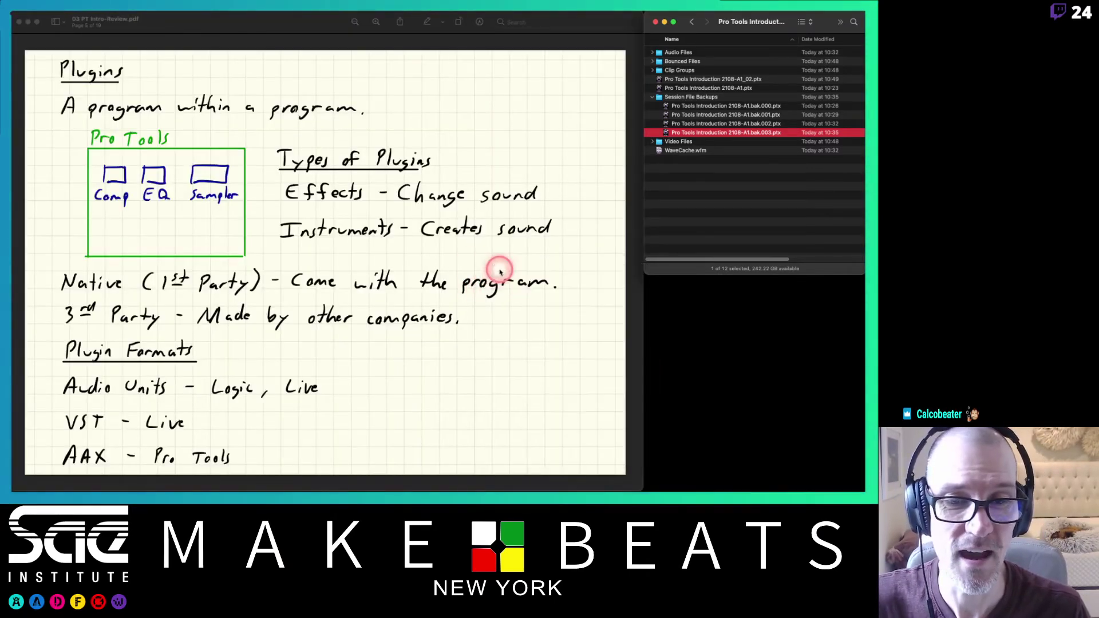
- Relaunch Pro Tools from the Mac's recently used applications
{"action": "mouse_move", "coordinate": [179, 13]}
{"action": "left_click", "coordinate": [23, 15]}
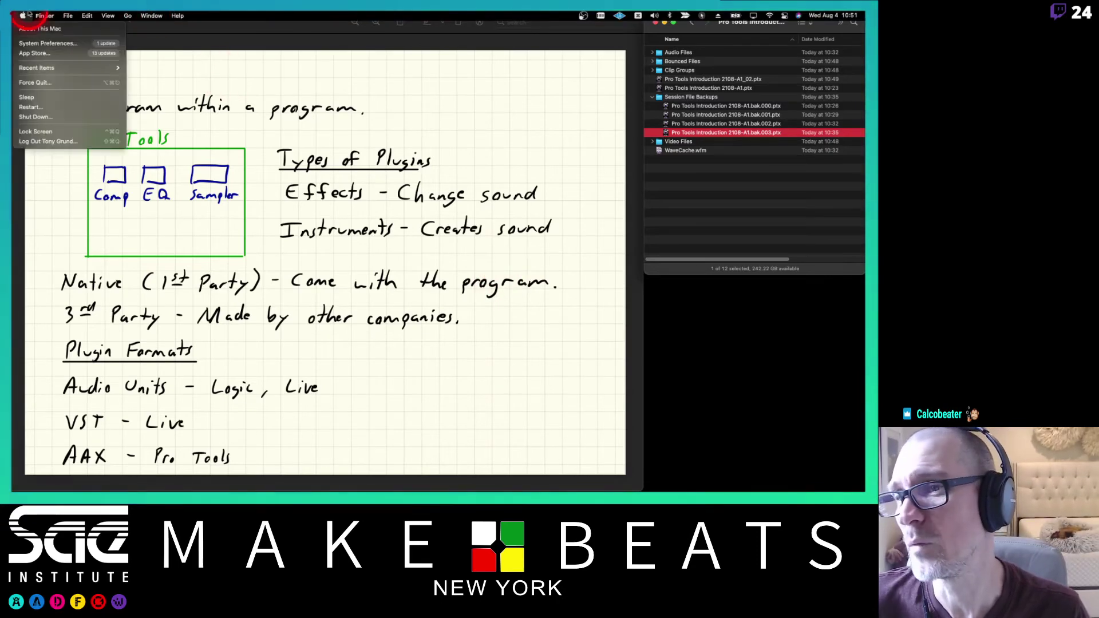
{"action": "left_click", "coordinate": [22, 16]}
{"action": "left_click", "coordinate": [23, 15]}
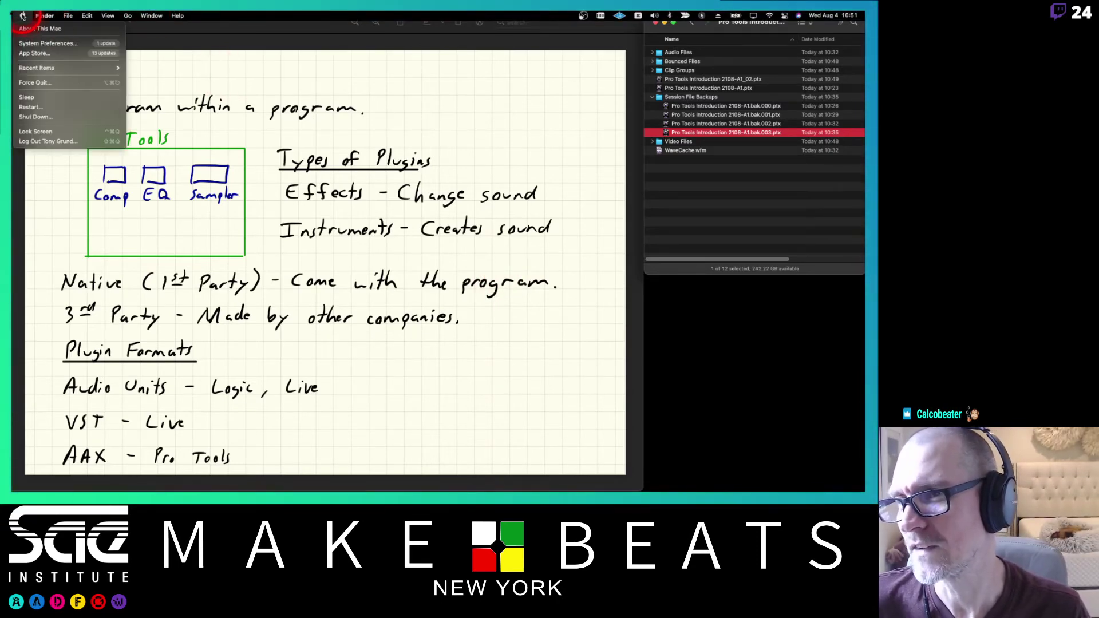
{"action": "mouse_move", "coordinate": [37, 68]}
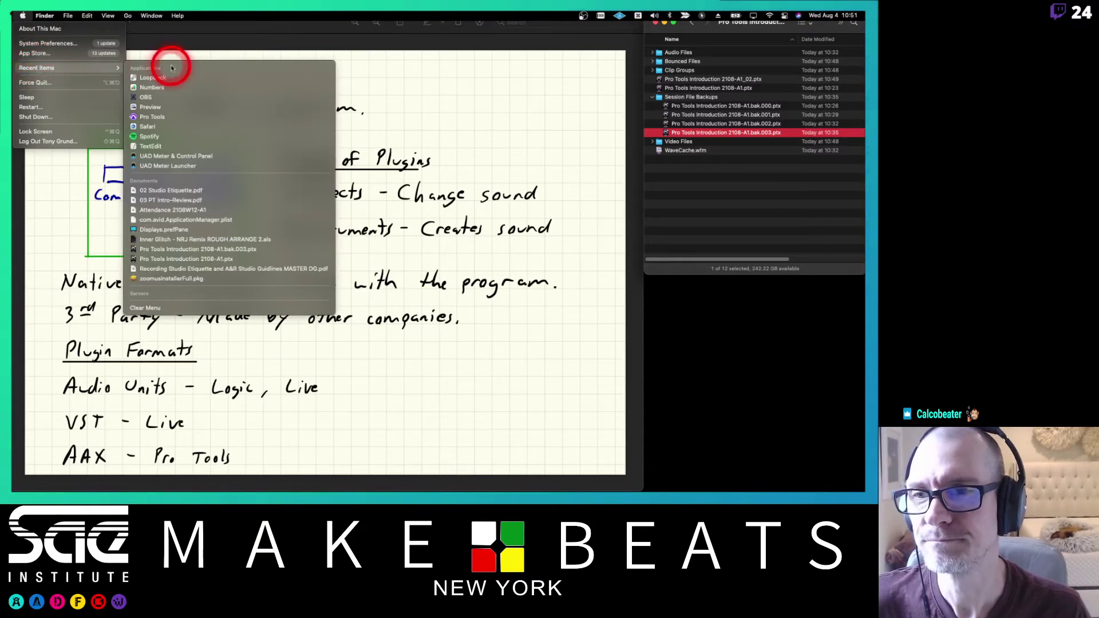
{"action": "left_click", "coordinate": [151, 108]}
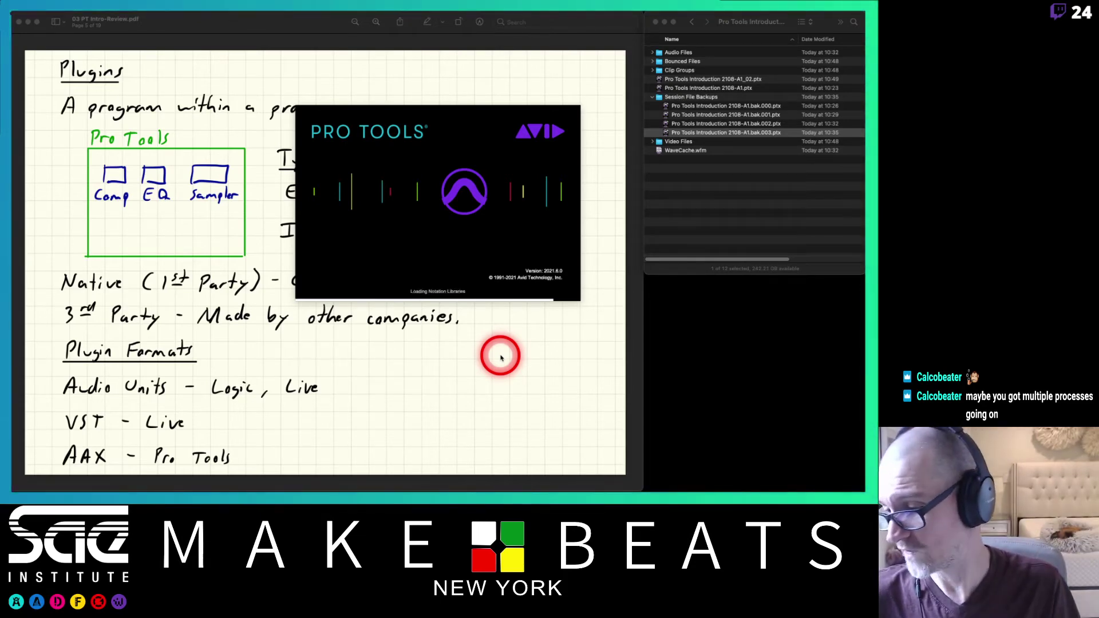
{"action": "key", "text": "Return"}
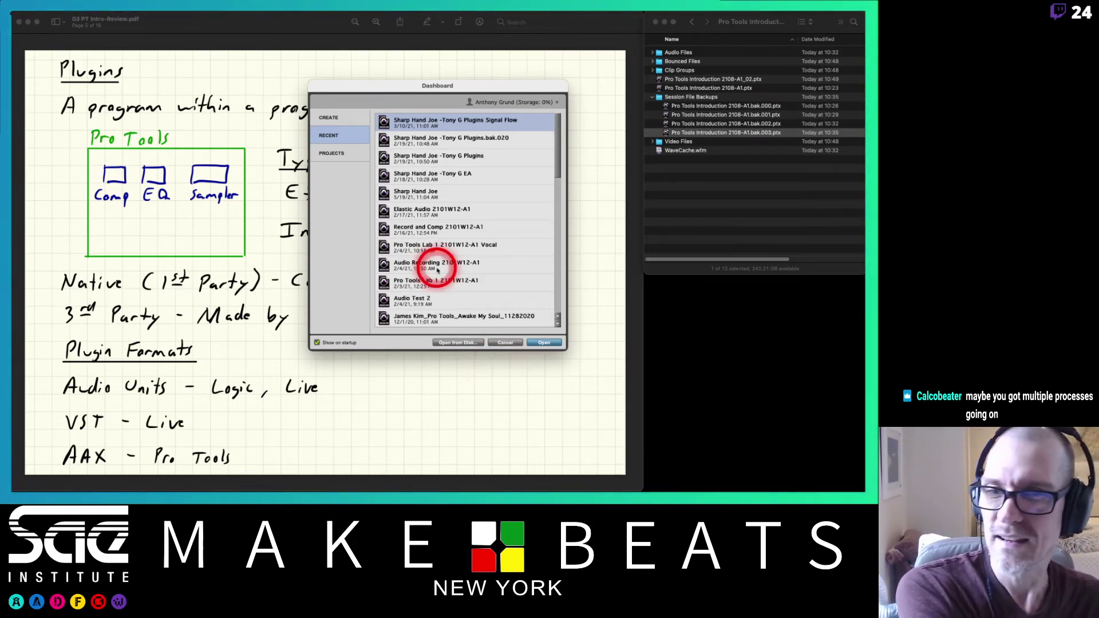
- Dismiss the Dashboard and open Pro Tools Introduction 2108-A1_02.ptx from the session folder in Finder
{"action": "left_click", "coordinate": [506, 343]}
{"action": "left_click", "coordinate": [738, 224]}
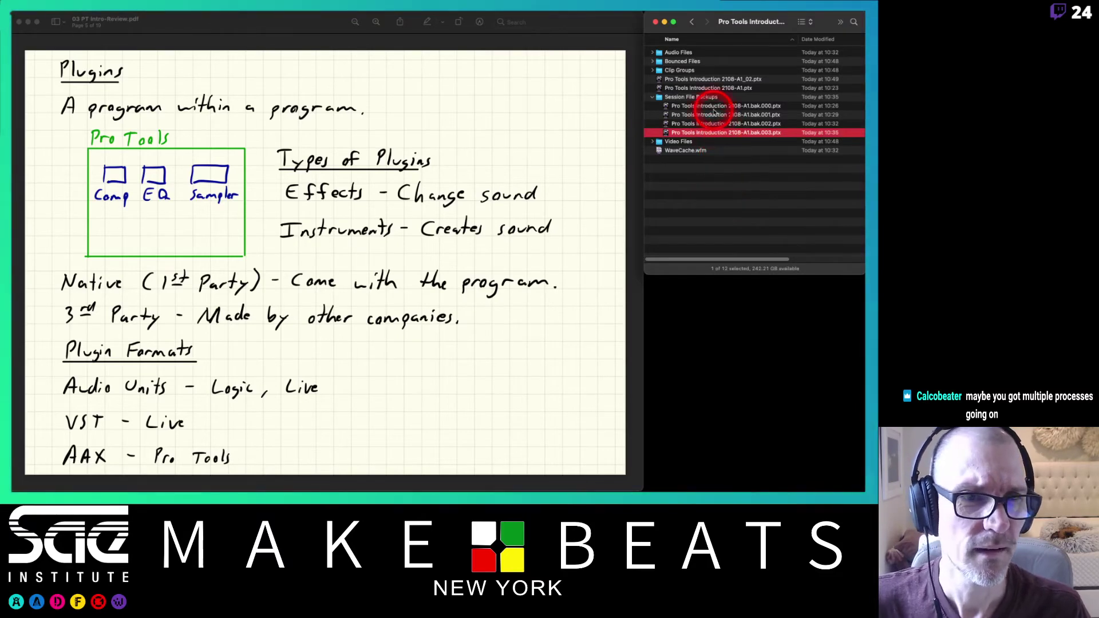
{"action": "double_click", "coordinate": [703, 83]}
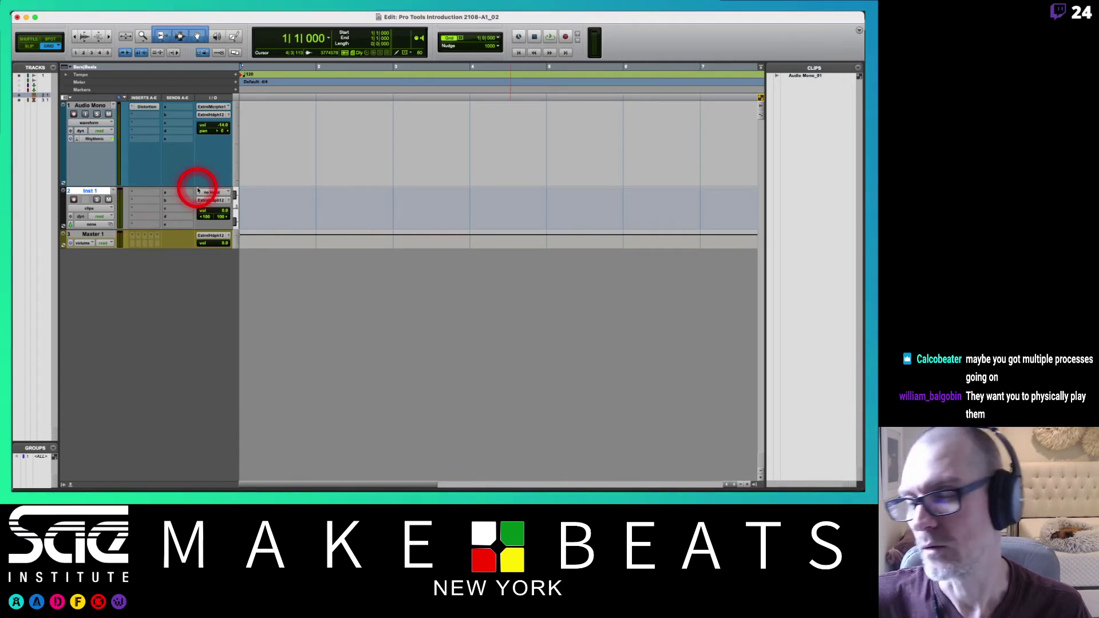
- Insert the stereo Vacuum instrument on the Inst 1 track, and lower the track's volume after sounding a test note
{"action": "left_click", "coordinate": [143, 192]}
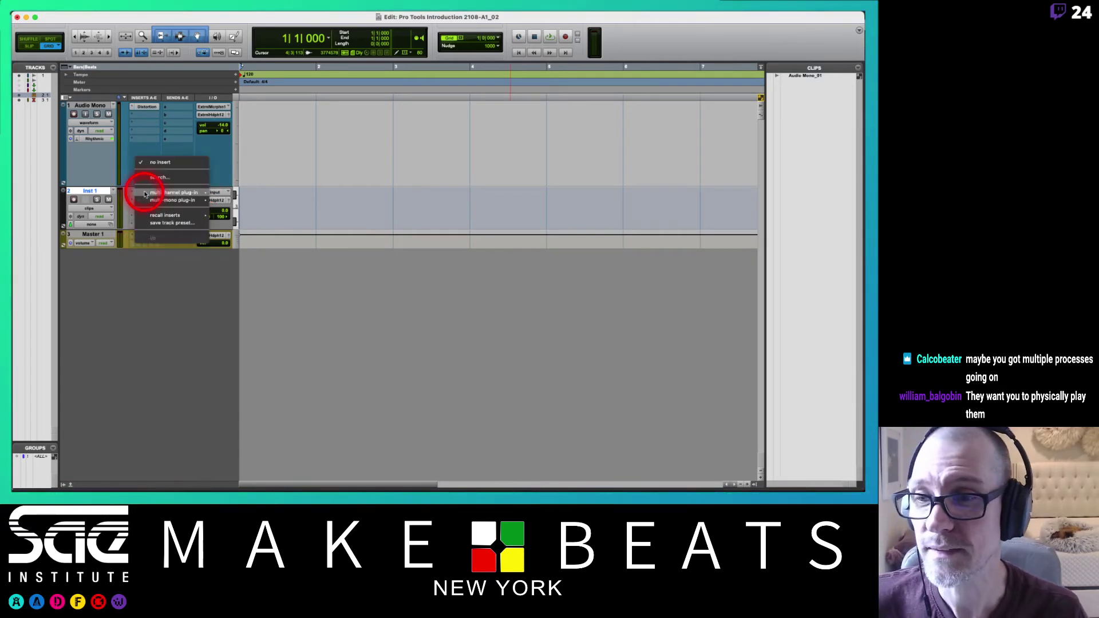
{"action": "mouse_move", "coordinate": [174, 192]}
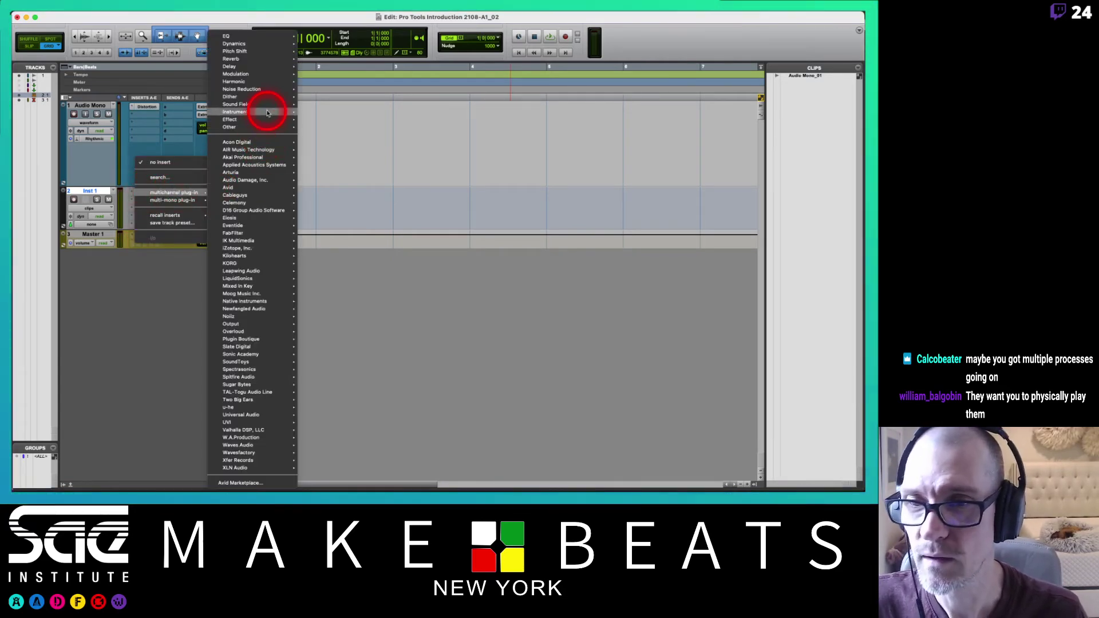
{"action": "mouse_move", "coordinate": [266, 112]}
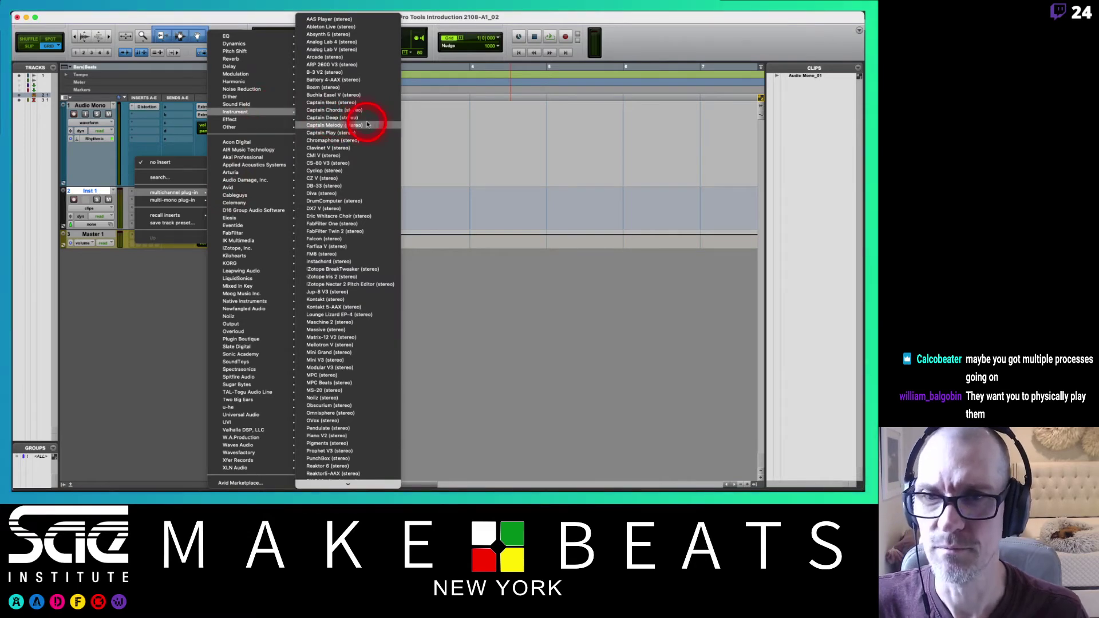
{"action": "scroll", "coordinate": [367, 124], "scroll_direction": "down", "scroll_amount": 5}
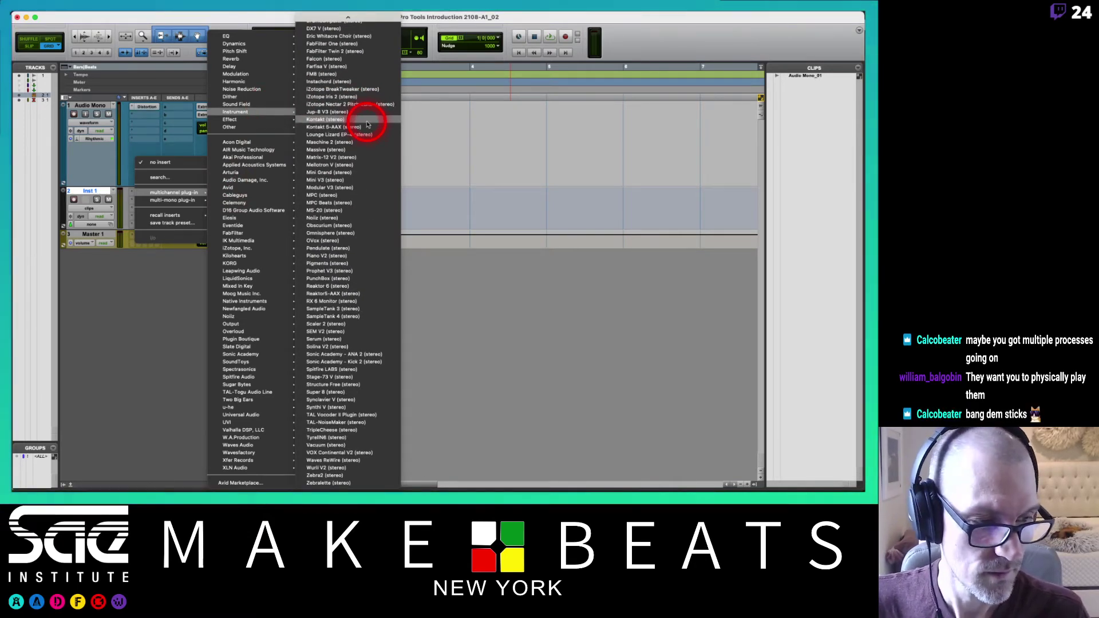
{"action": "left_click", "coordinate": [346, 444]}
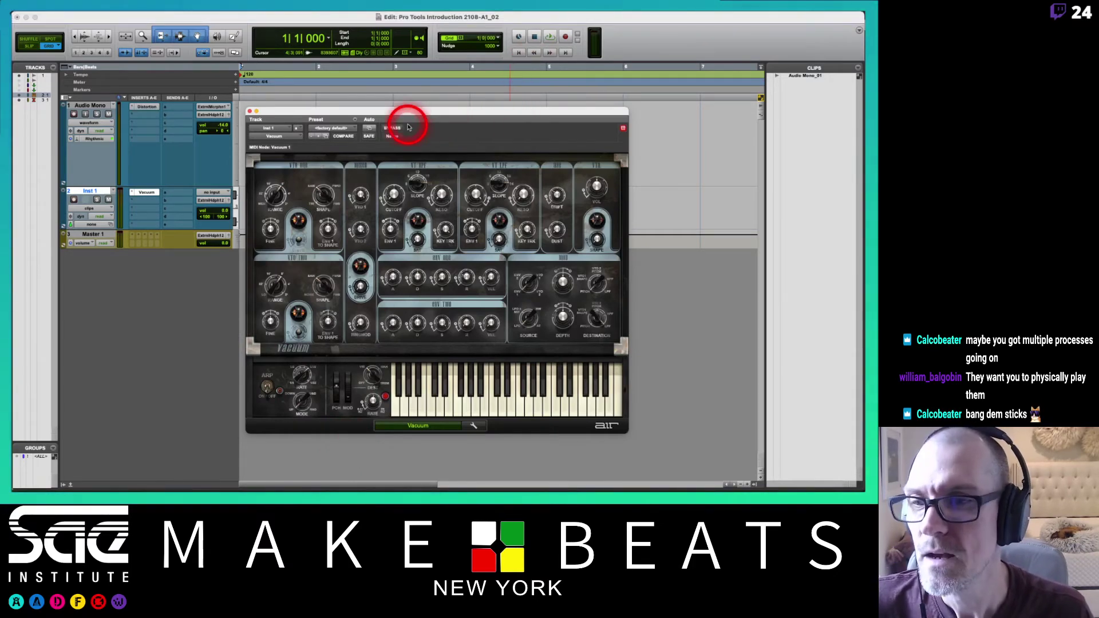
{"action": "left_click", "coordinate": [437, 407]}
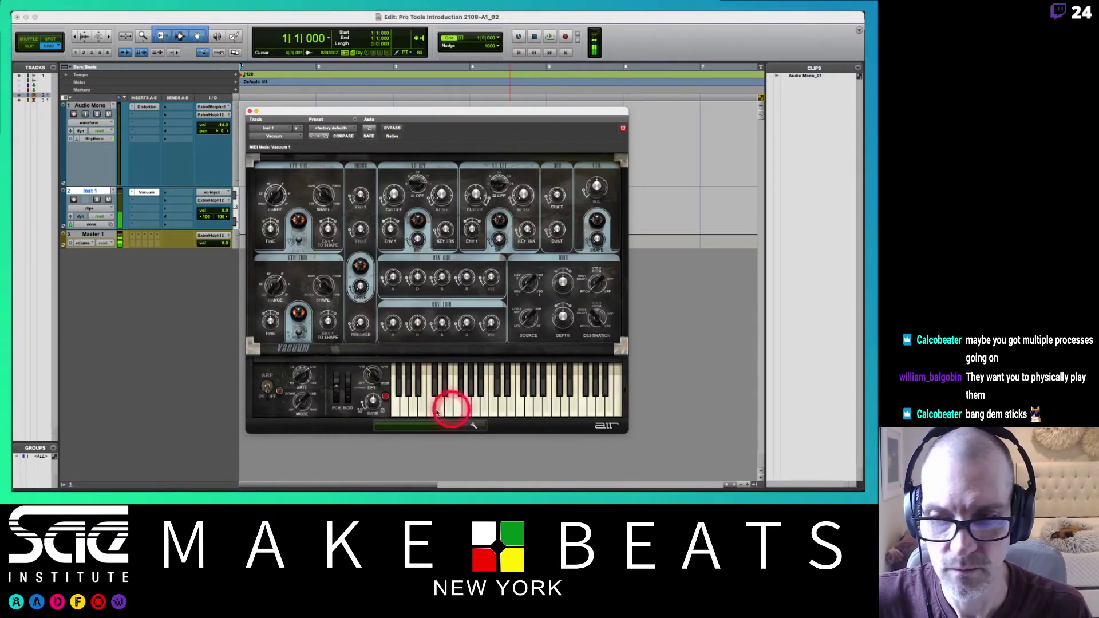
{"action": "left_click", "coordinate": [224, 216]}
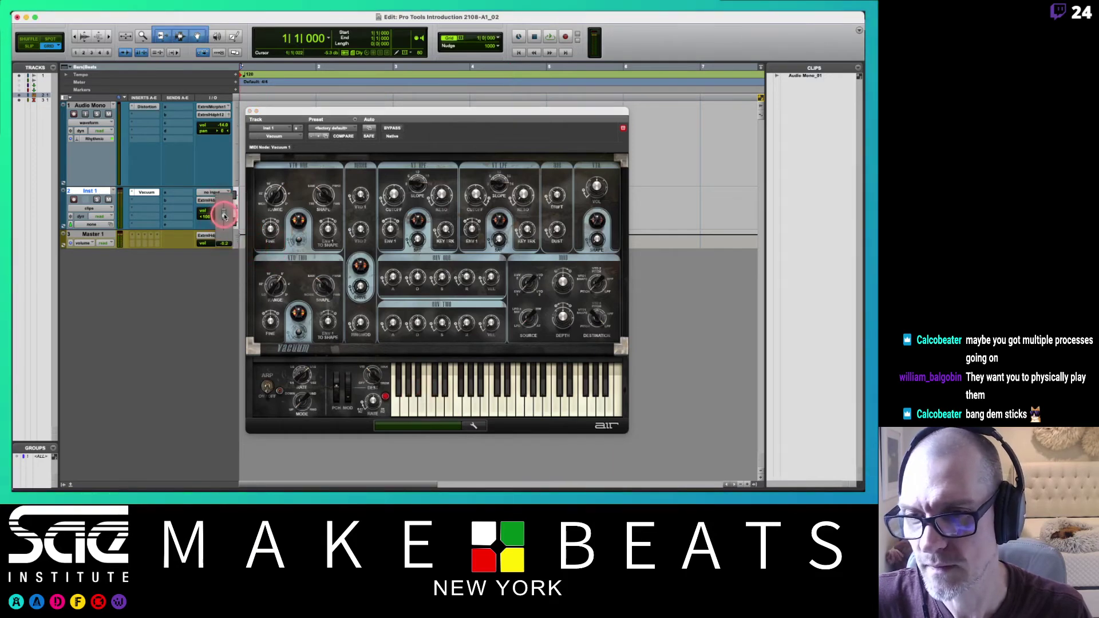
- Show the MIDI Keyboard window and place it beside the Vacuum plug-in window, clear of its controls
{"action": "mouse_move", "coordinate": [299, 38]}
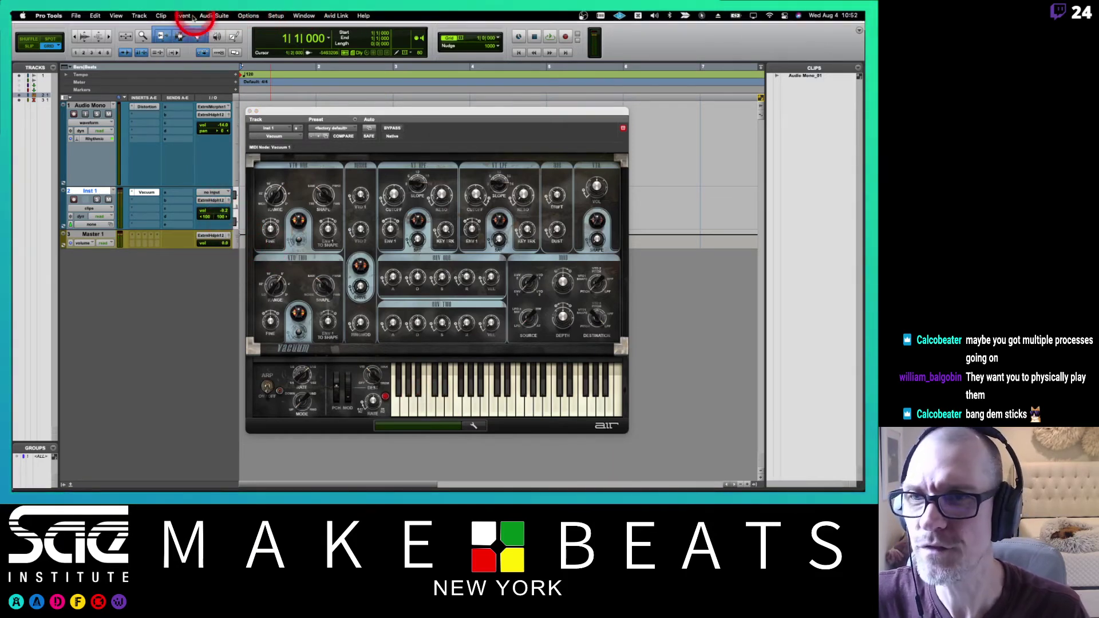
{"action": "left_click", "coordinate": [299, 16]}
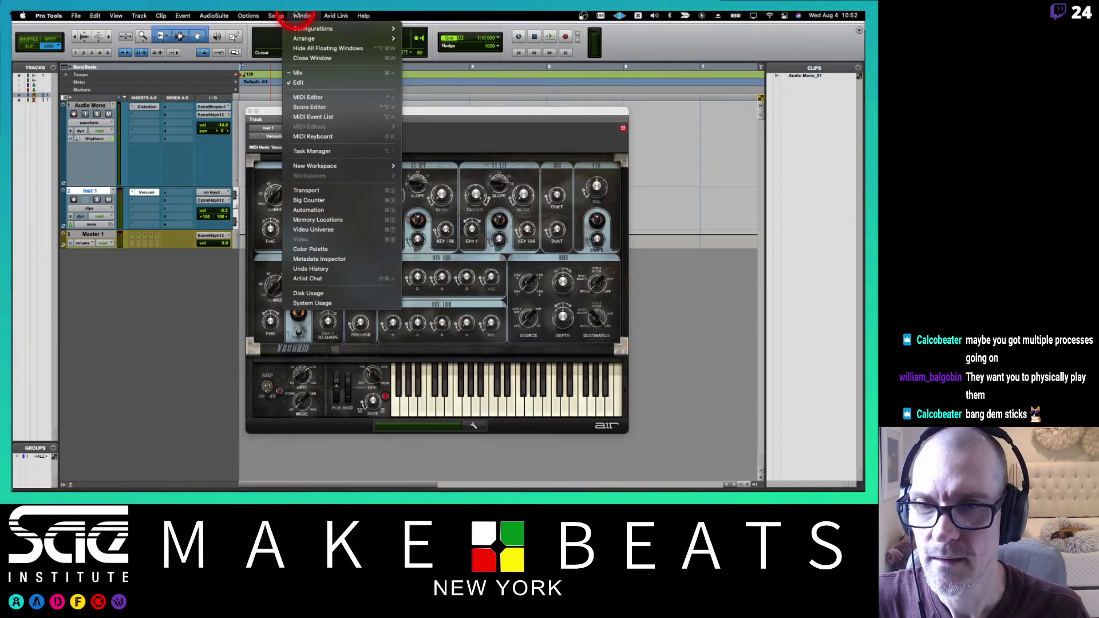
{"action": "left_click", "coordinate": [324, 138]}
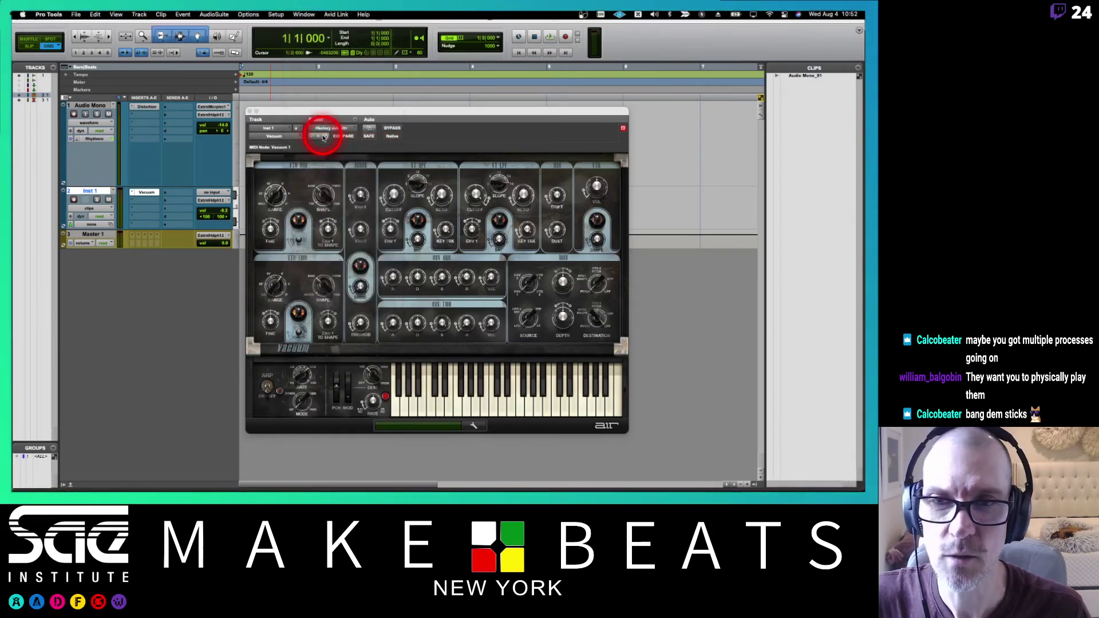
{"action": "left_click_drag", "start_coordinate": [408, 197], "coordinate": [681, 91]}
- Play a run of different notes on the Vacuum synth with the on-screen MIDI Keyboard
{"action": "key", "text": "d"}
{"action": "key", "text": "g"}
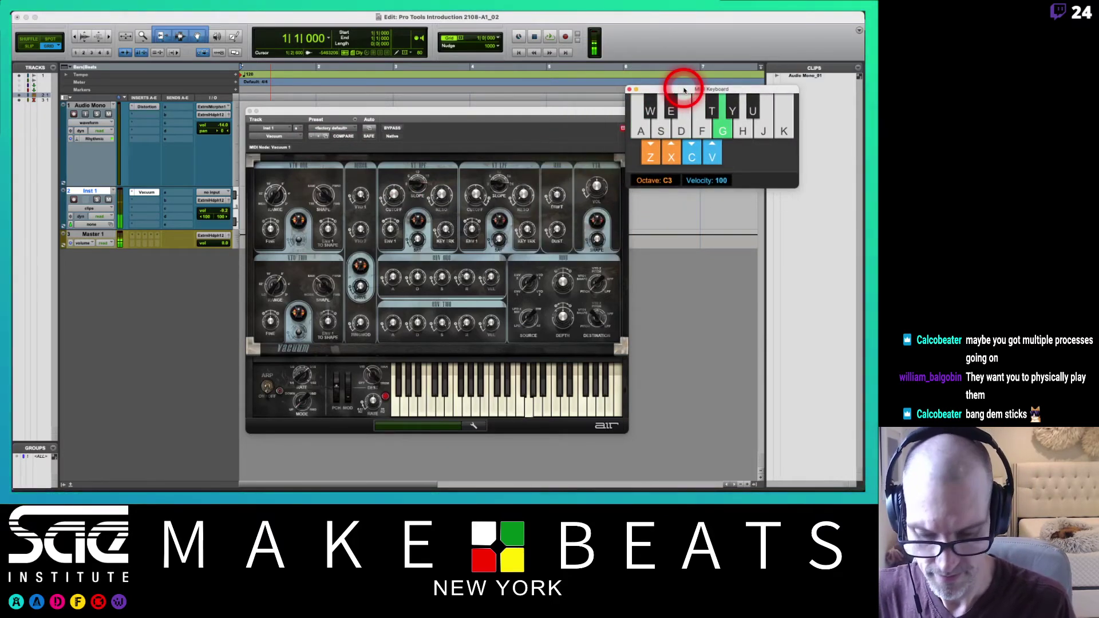
{"action": "key", "text": "w"}
{"action": "key", "text": "e"}
{"action": "key", "text": "d"}
{"action": "key", "text": "a"}
{"action": "key", "text": "t"}
{"action": "key", "text": "y"}
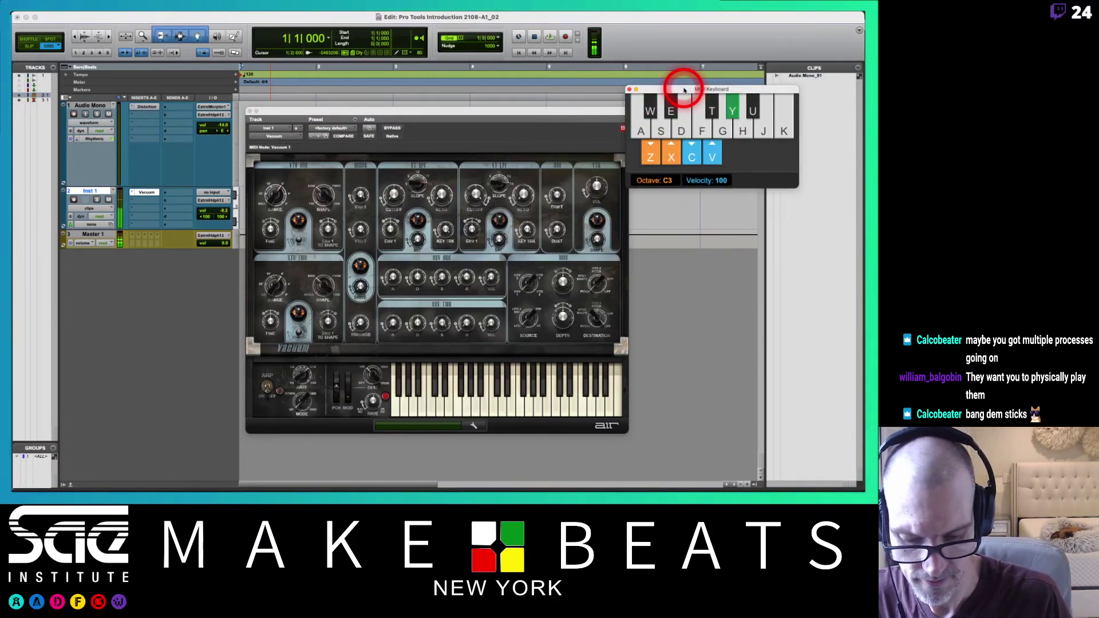
- Play a few more alternating high and low notes on the Vacuum synth at octave C3
{"action": "key", "text": "t"}
{"action": "key", "text": "a"}
{"action": "key", "text": "g"}
{"action": "key", "text": "a"}
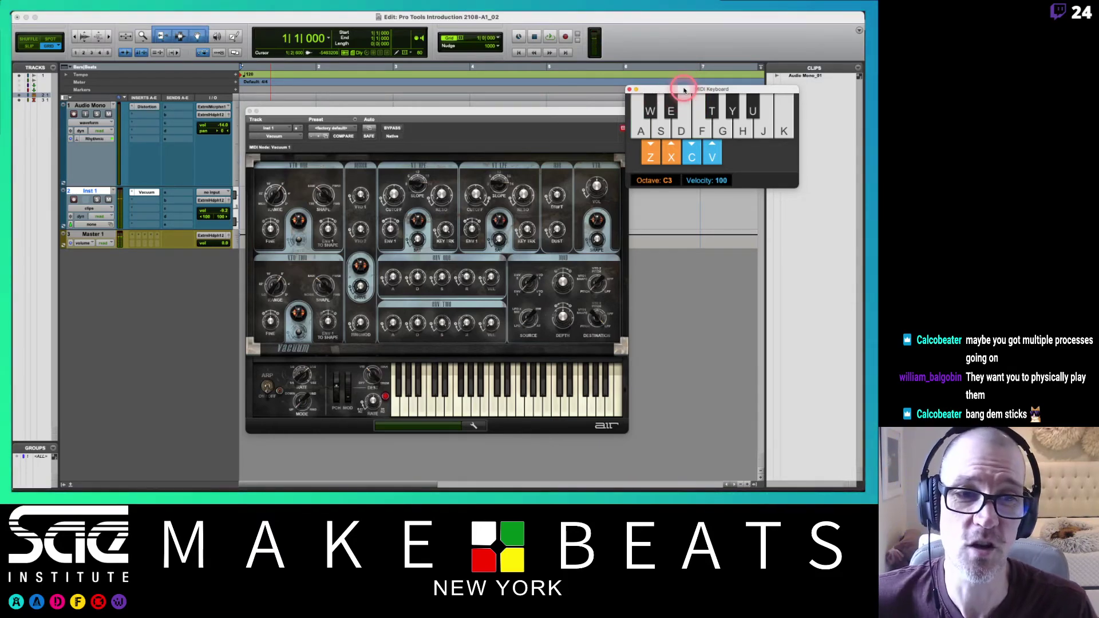
{"action": "left_click", "coordinate": [685, 90]}
{"action": "left_click", "coordinate": [304, 16]}
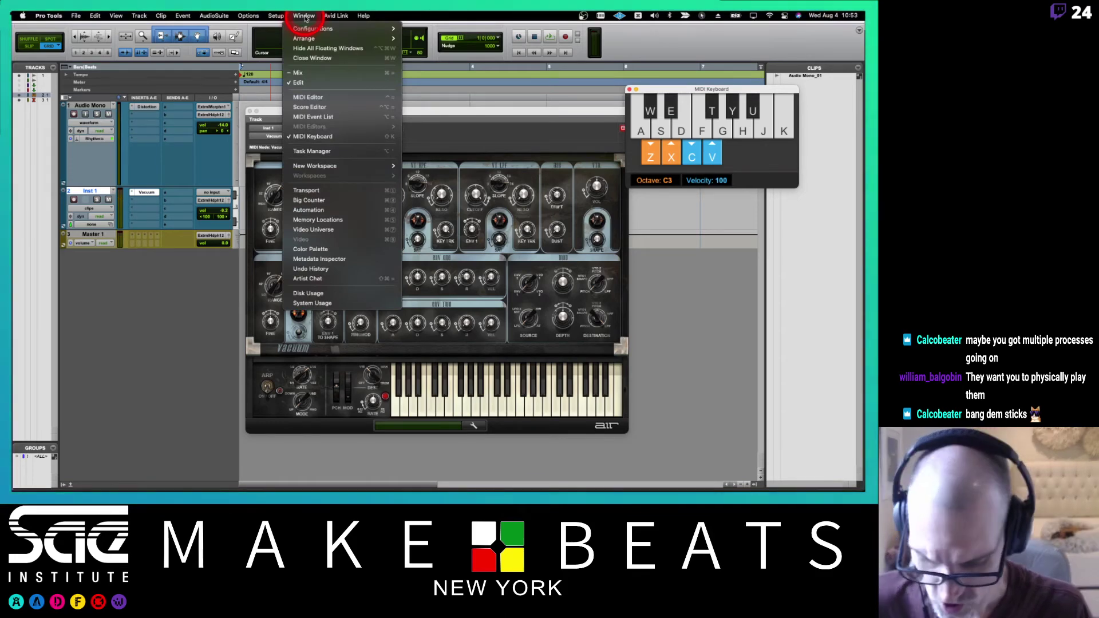
{"action": "key", "text": "super+5"}
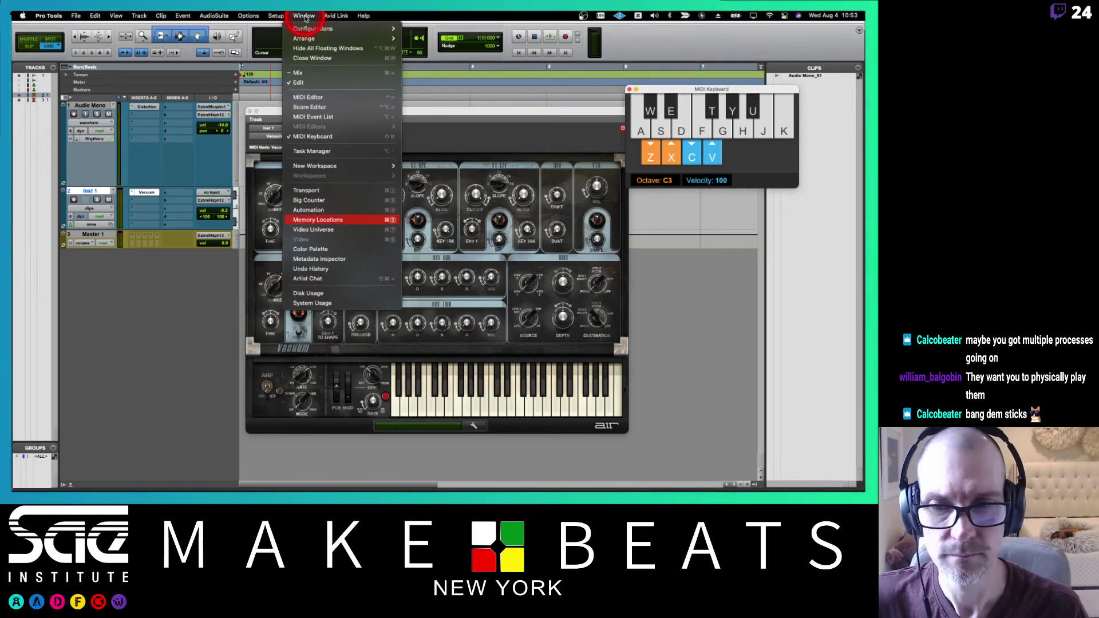
{"action": "left_click", "coordinate": [305, 17]}
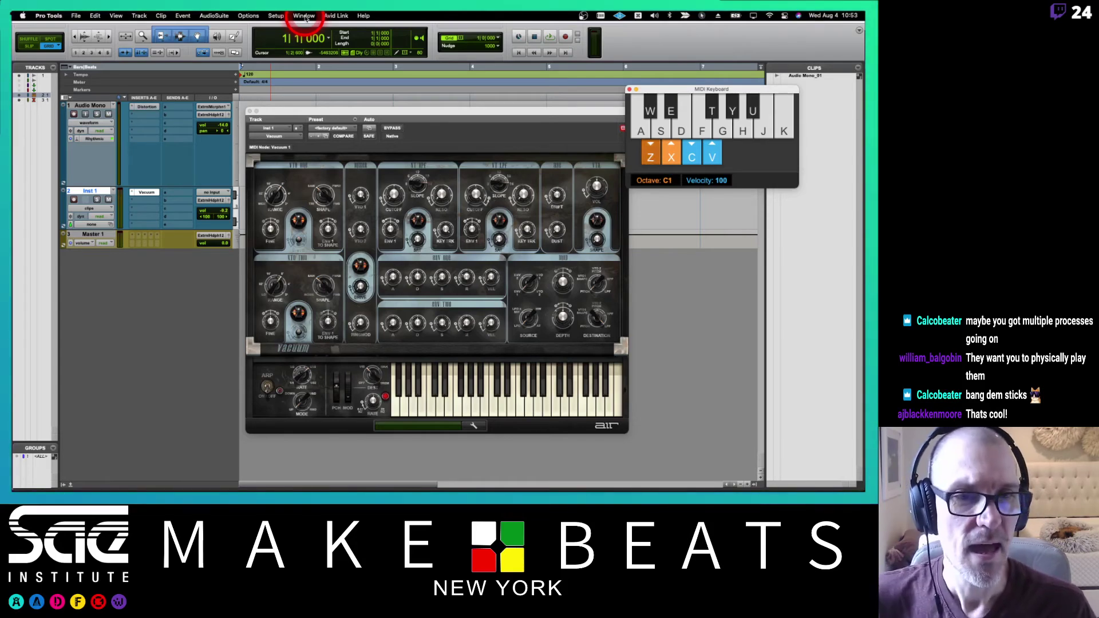
- Shift the MIDI Keyboard's octave to C2 and try lowering and raising its velocity, ending at 100
{"action": "key", "text": "z"}
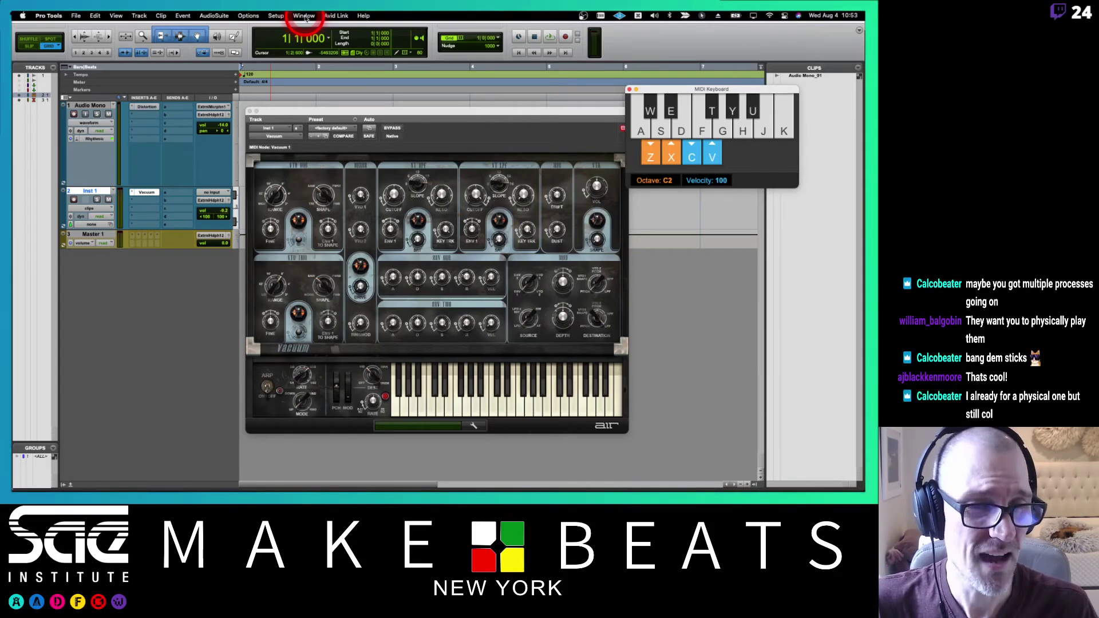
{"action": "key", "text": "c"}
{"action": "key", "text": "v"}
{"action": "key", "text": "v"}
{"action": "key", "text": "c"}
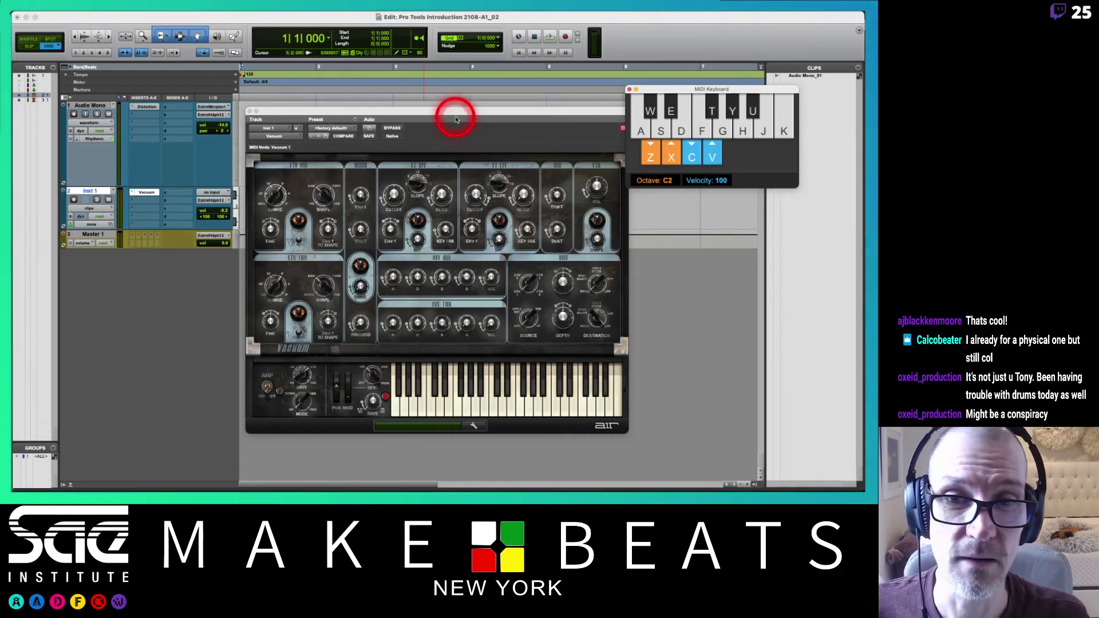
- Reposition the Vacuum window, adjust the synth's LPF slope, and set its LPF cutoff to 34% while sounding a note
{"action": "left_click_drag", "start_coordinate": [454, 112], "coordinate": [428, 83]}
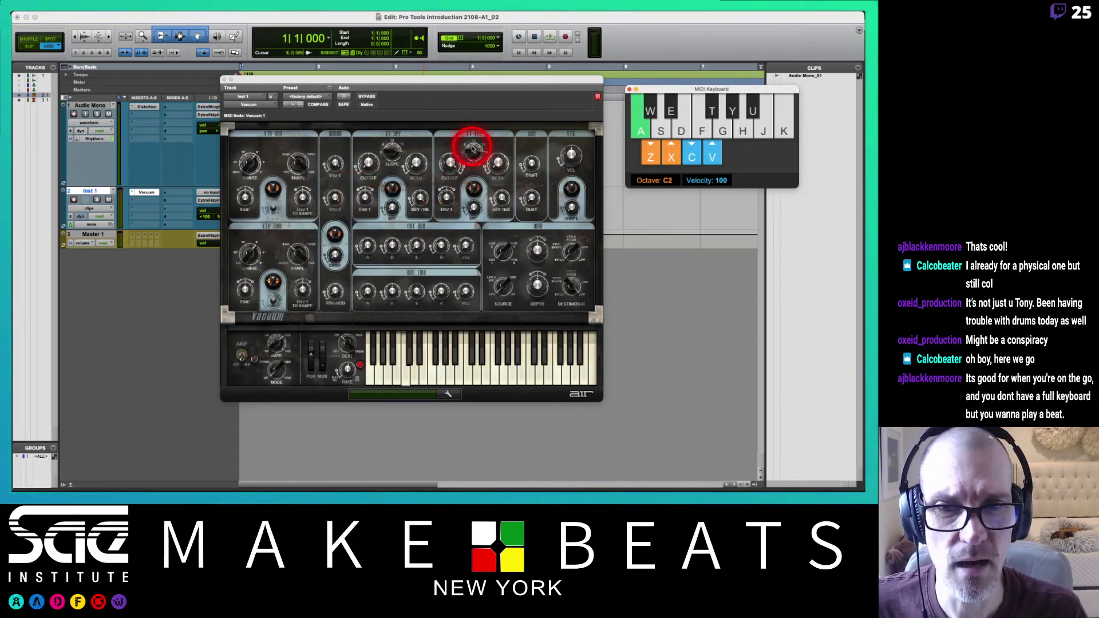
{"action": "left_click_drag", "start_coordinate": [472, 149], "coordinate": [474, 162]}
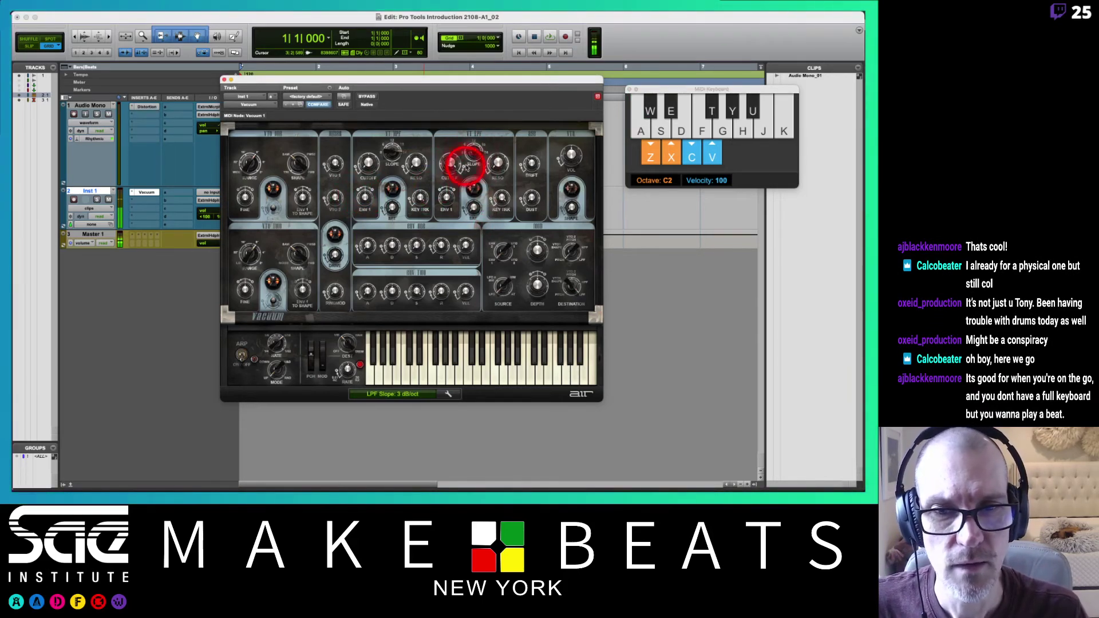
{"action": "left_click", "coordinate": [453, 163]}
{"action": "left_click_drag", "start_coordinate": [455, 201], "coordinate": [461, 249]}
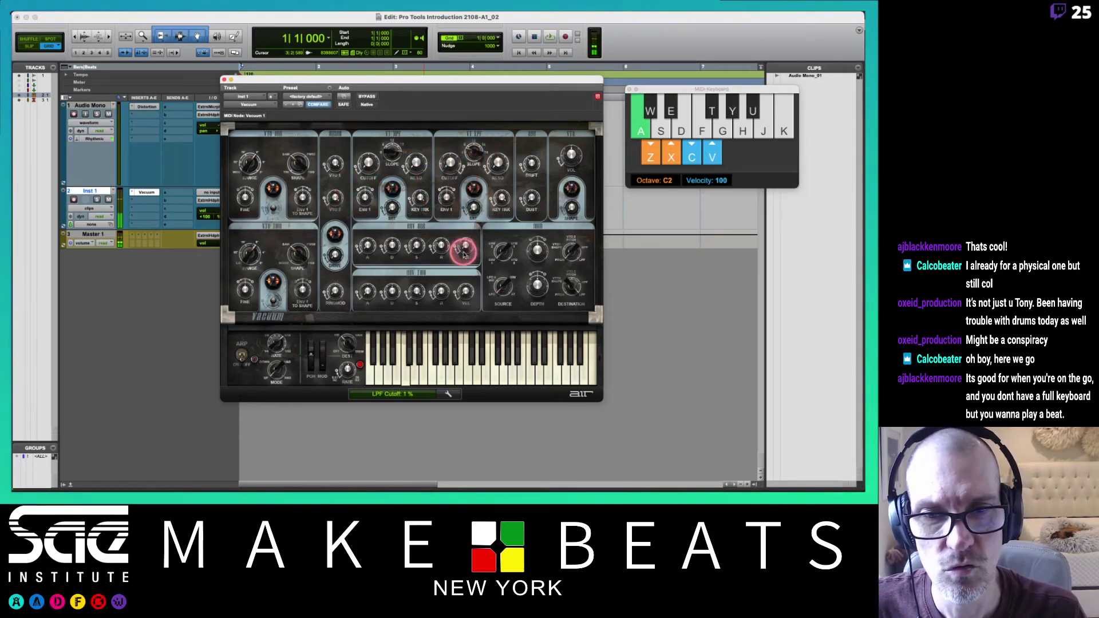
{"action": "mouse_move", "coordinate": [475, 148]}
{"action": "left_mouse_down"}
{"action": "mouse_move", "coordinate": [468, 80]}
{"action": "mouse_move", "coordinate": [413, 134]}
{"action": "mouse_move", "coordinate": [476, 139]}
{"action": "mouse_move", "coordinate": [476, 154]}
{"action": "mouse_move", "coordinate": [447, 163]}
{"action": "mouse_move", "coordinate": [445, 147]}
{"action": "mouse_move", "coordinate": [503, 164]}
{"action": "mouse_move", "coordinate": [492, 120]}
{"action": "mouse_move", "coordinate": [422, 168]}
{"action": "mouse_move", "coordinate": [453, 164]}
{"action": "mouse_move", "coordinate": [444, 147]}
{"action": "mouse_move", "coordinate": [445, 162]}
{"action": "left_mouse_up"}
- Audition repeated low notes on the filtered Vacuum sound, switching the MIDI Keyboard down to octave C1
{"action": "key", "text": "a"}
{"action": "key", "text": "a"}
{"action": "key", "text": "z"}
{"action": "key", "text": "a"}
{"action": "key", "text": "x"}
{"action": "key", "text": "a"}
{"action": "key", "text": "a"}
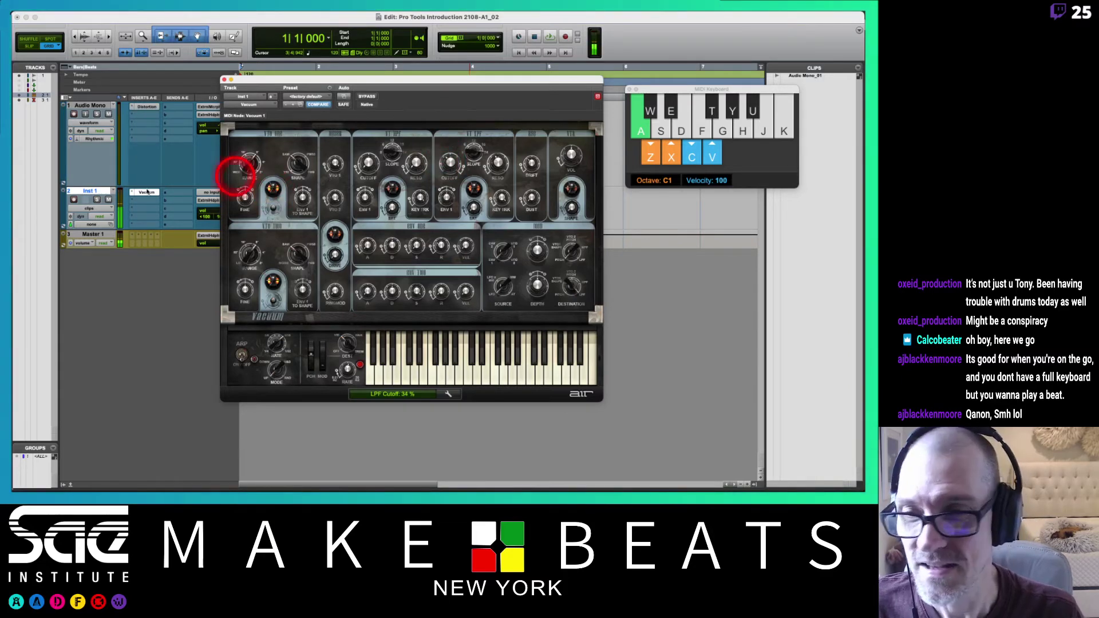
- Raise the Inst 1 track's volume with the Vacuum window moved off its controls, and play a low phrase at octave C1
{"action": "left_click_drag", "start_coordinate": [283, 86], "coordinate": [304, 87]}
{"action": "left_click_drag", "start_coordinate": [221, 212], "coordinate": [221, 209]}
{"action": "key", "text": "y"}
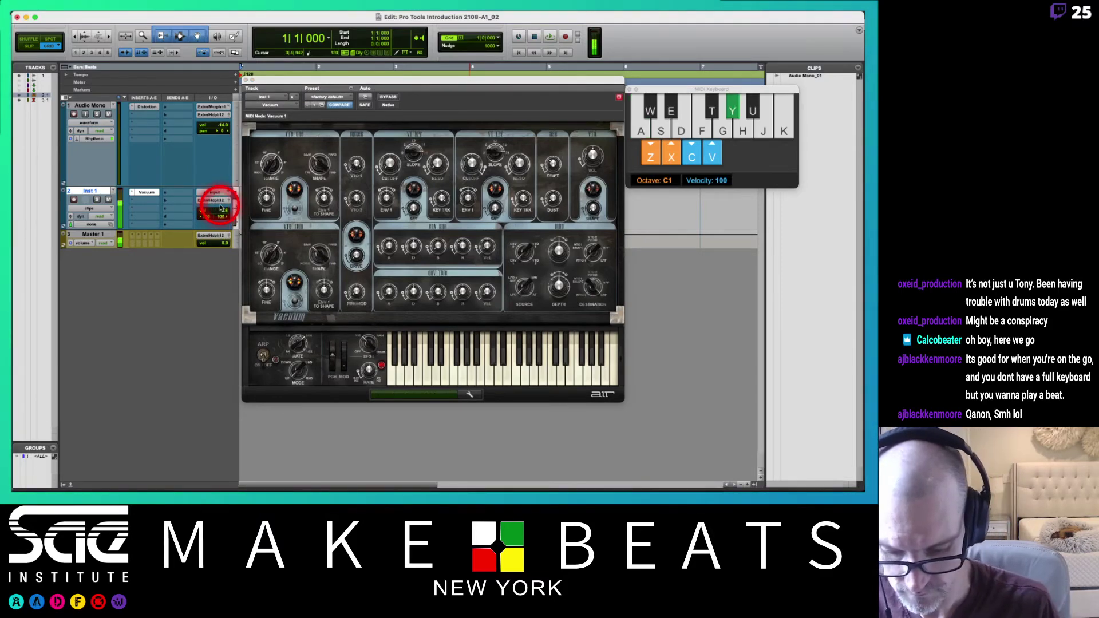
{"action": "key", "text": "a"}
{"action": "key", "text": "d"}
{"action": "key", "text": "e"}
{"action": "key", "text": "s"}
{"action": "key", "text": "a"}
{"action": "key", "text": "e"}
{"action": "key", "text": "a"}
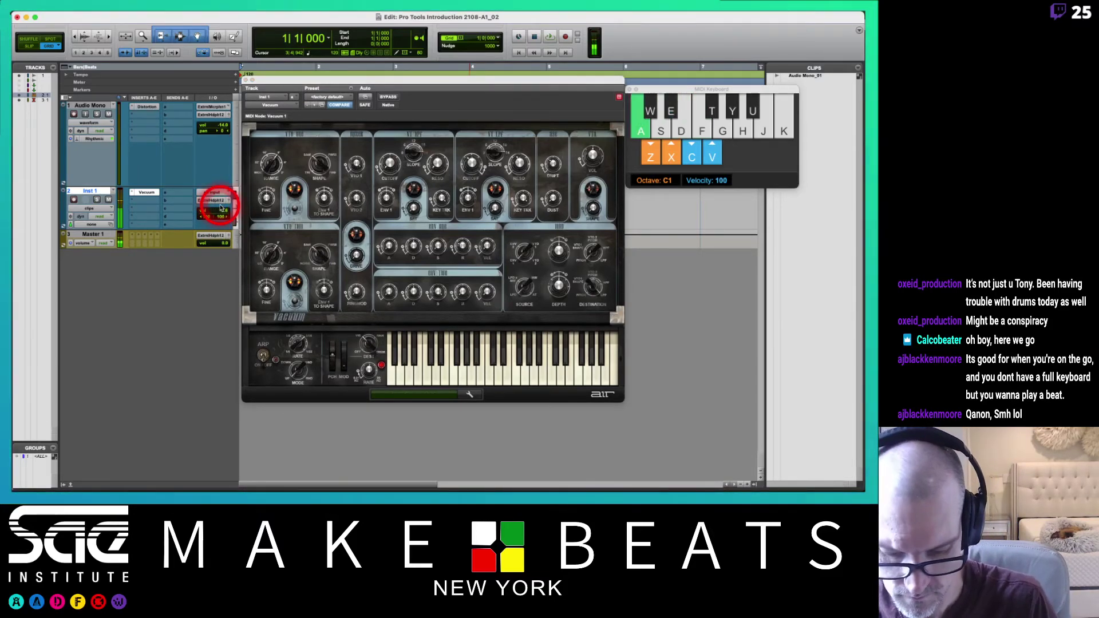
{"action": "key", "text": "h"}
{"action": "key", "text": "a"}
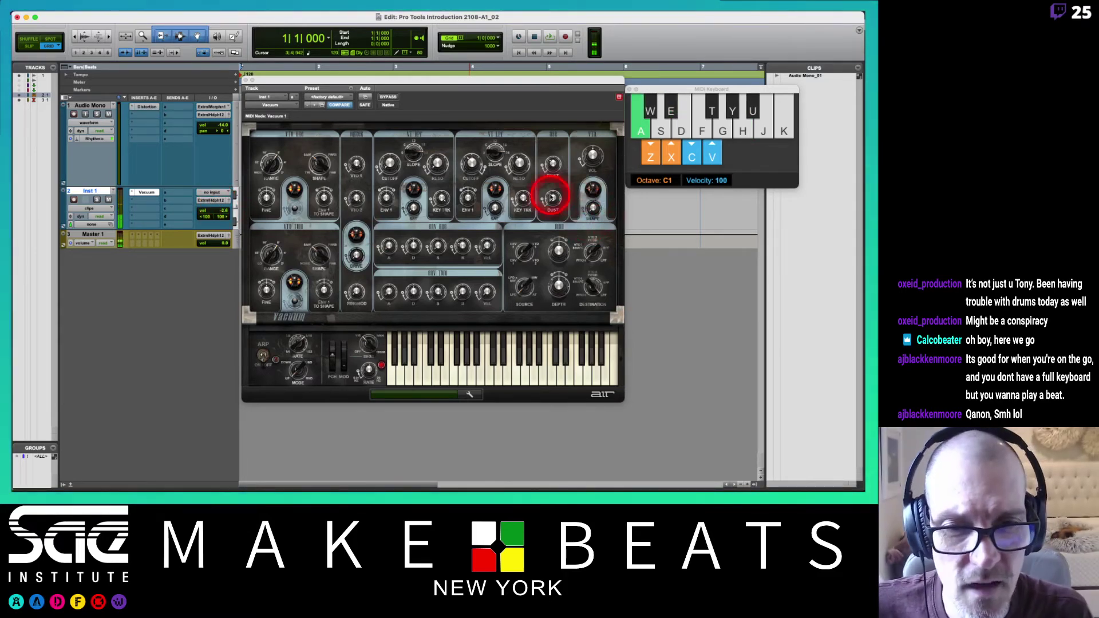
- Set the Vacuum synth's LPF saturation to 70% and its Dust to 56%
{"action": "left_click_drag", "start_coordinate": [491, 209], "coordinate": [484, 143]}
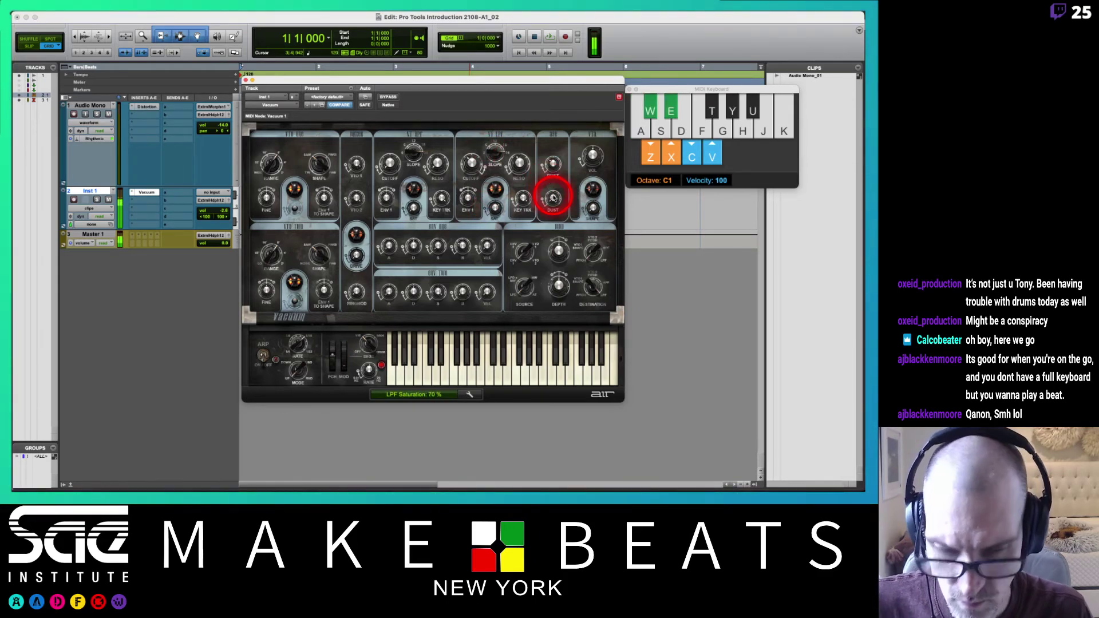
{"action": "left_click", "coordinate": [553, 198]}
{"action": "left_click_drag", "start_coordinate": [553, 165], "coordinate": [508, 239]}
- Play a short low phrase to audition the Vacuum sound with the new saturation and Dust settings
{"action": "key", "text": "a"}
{"action": "key", "text": "a"}
{"action": "key", "text": "a"}
{"action": "key", "text": "y"}
{"action": "key", "text": "f"}
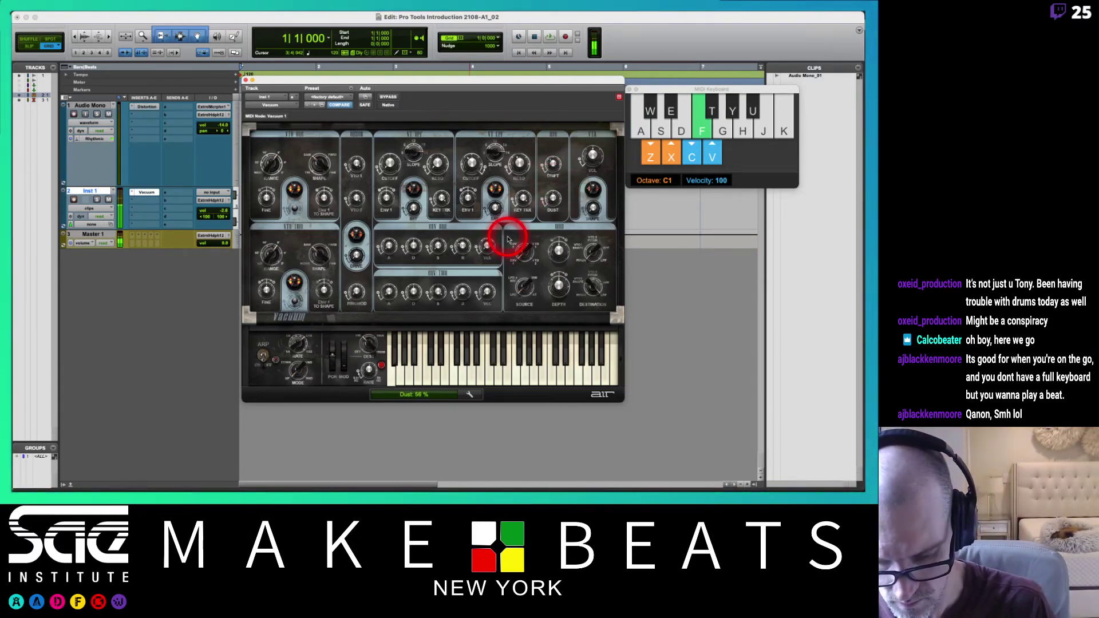
{"action": "key", "text": "a"}
{"action": "key", "text": "a"}
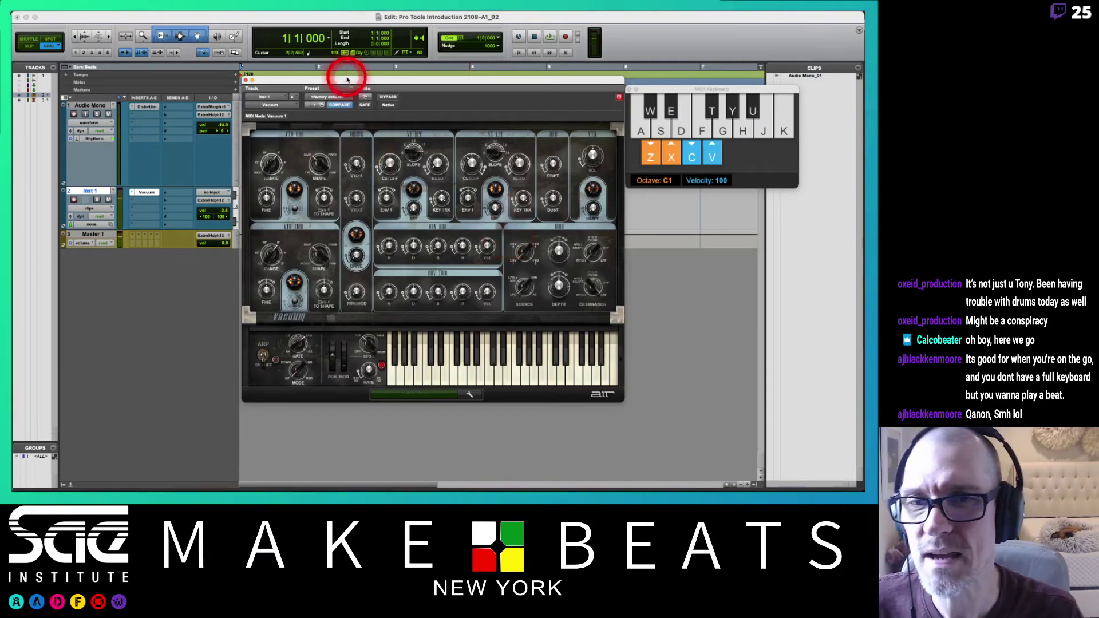
- Create a click track and move it above the Audio Mono track, with the Vacuum window moved lower
{"action": "left_click_drag", "start_coordinate": [343, 80], "coordinate": [392, 181]}
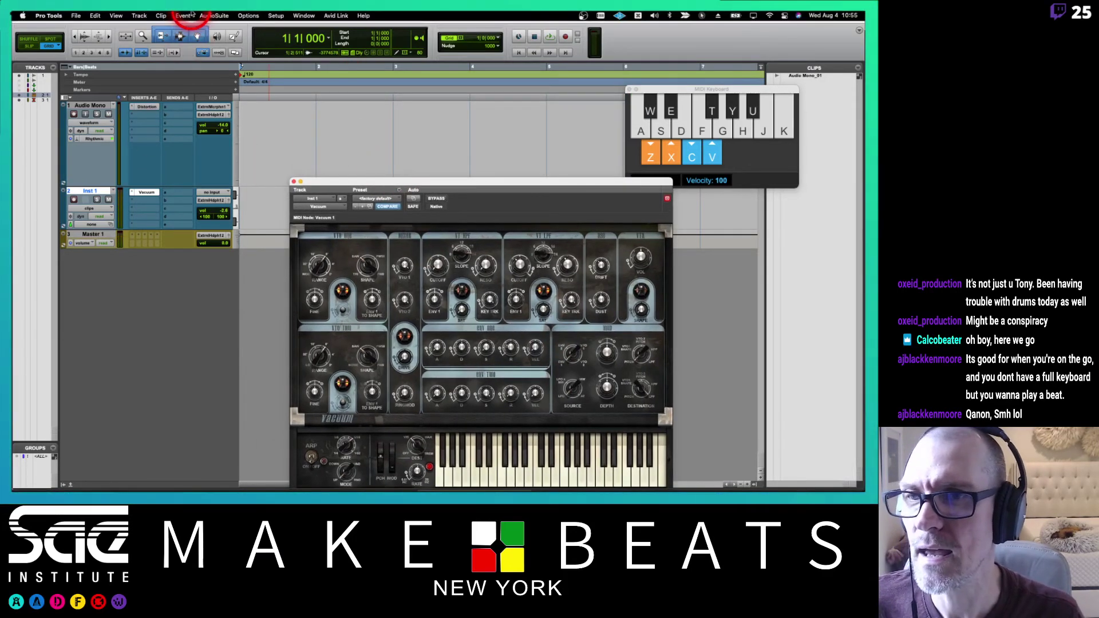
{"action": "left_click", "coordinate": [140, 16]}
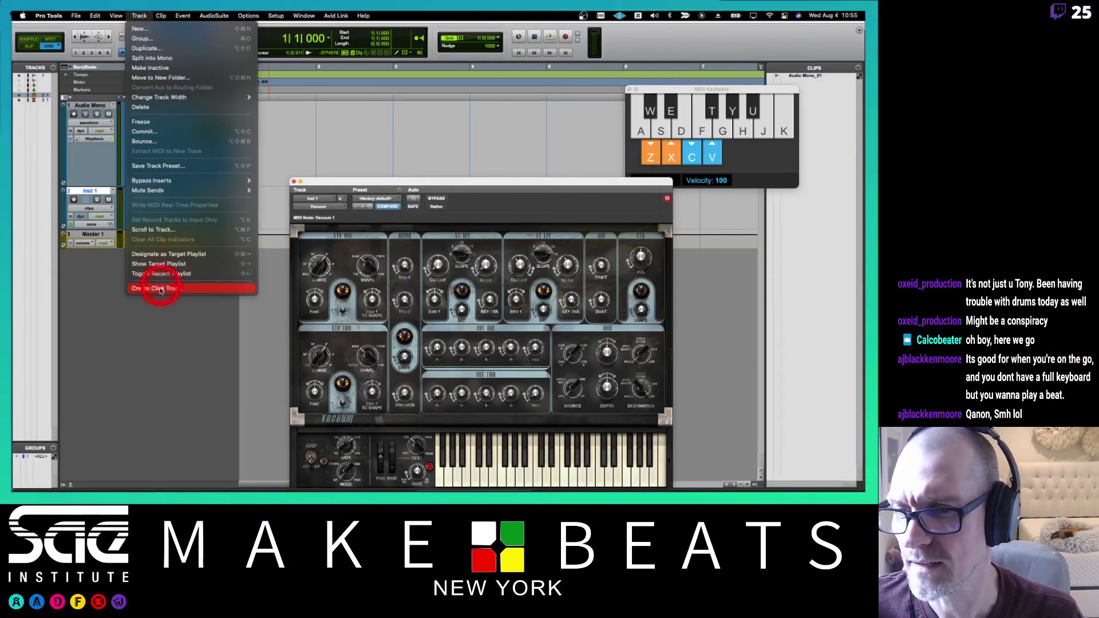
{"action": "key", "text": "Escape"}
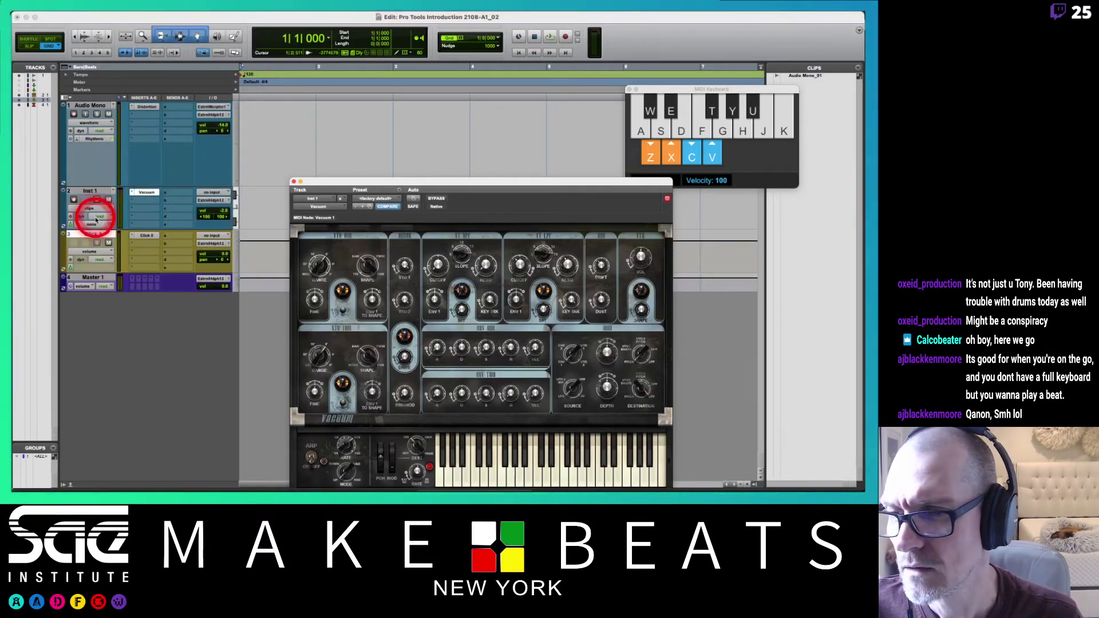
{"action": "left_click_drag", "start_coordinate": [88, 236], "coordinate": [89, 106]}
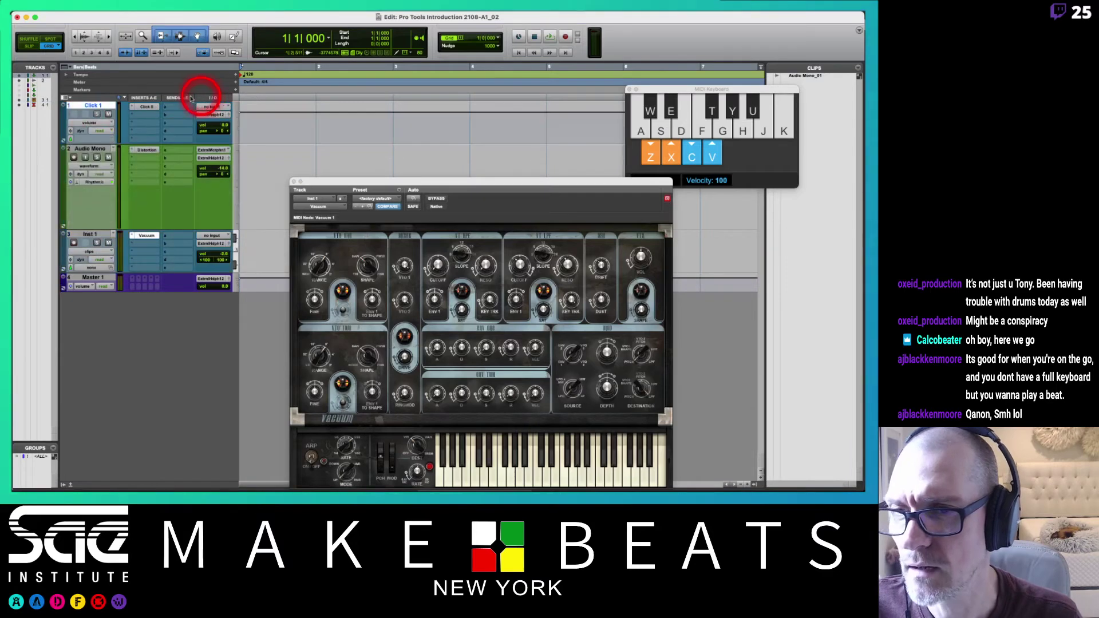
- Lower the Click 1 track's volume and start playback to hear the click
{"action": "left_click", "coordinate": [220, 124]}
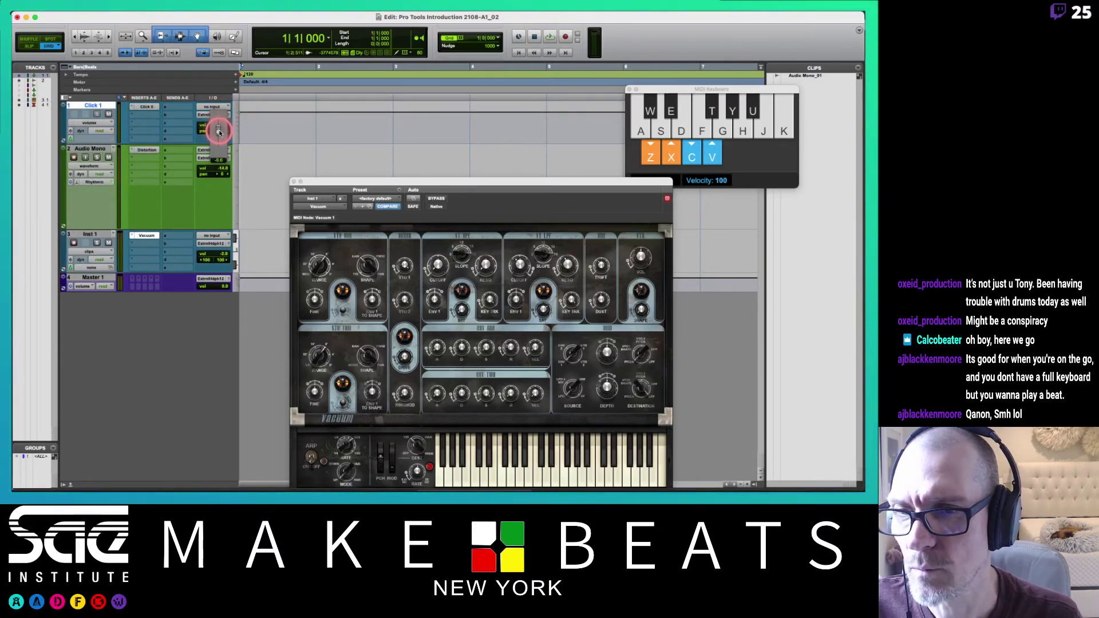
{"action": "left_click_drag", "start_coordinate": [219, 131], "coordinate": [220, 135]}
{"action": "key", "text": "space"}
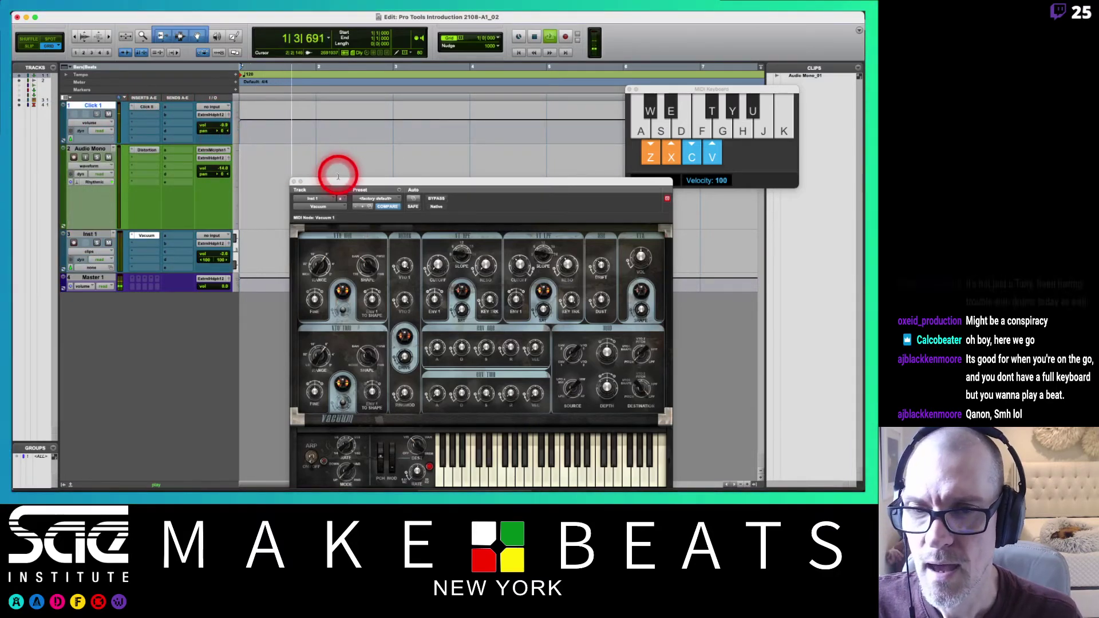
- Lower the session tempo in the Transport window during playback, close that window, and stop playback
{"action": "left_click_drag", "start_coordinate": [339, 183], "coordinate": [359, 222]}
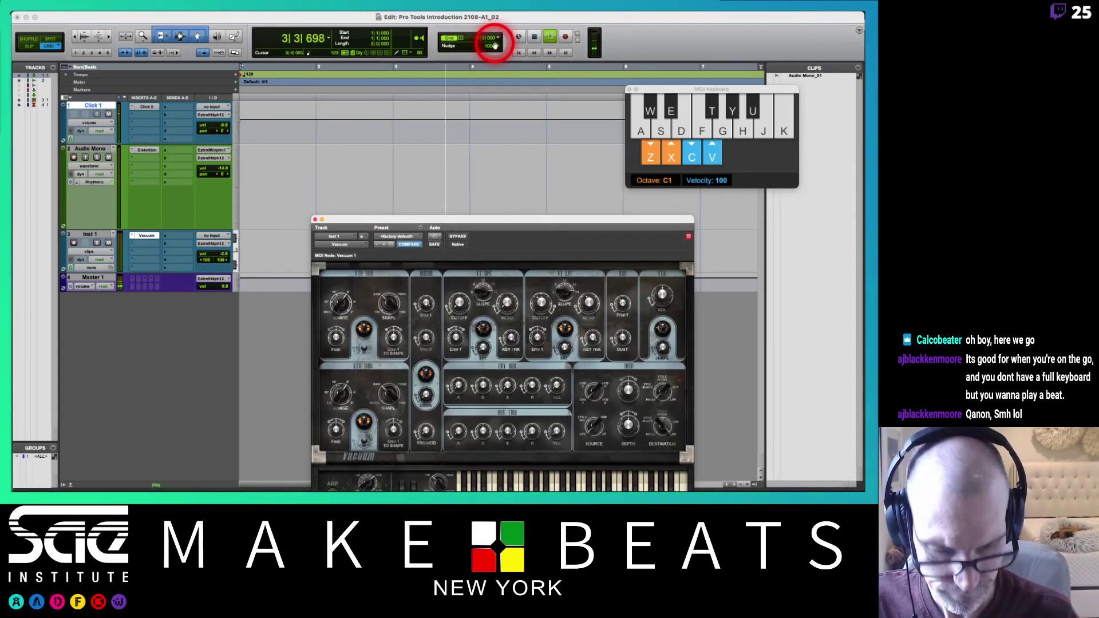
{"action": "key", "text": "super+1"}
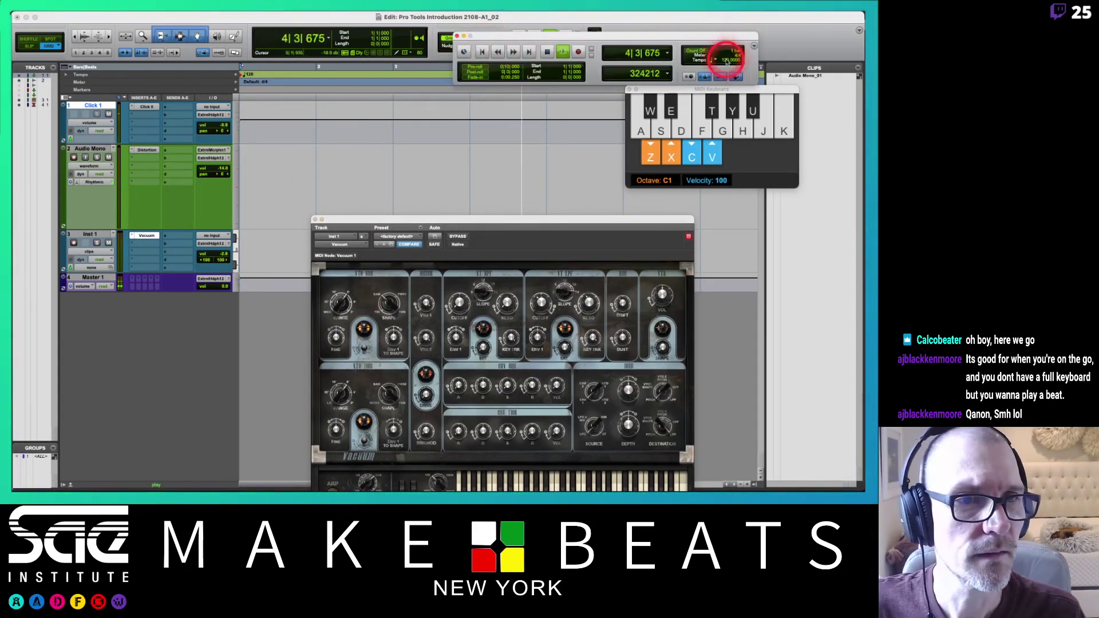
{"action": "left_click_drag", "start_coordinate": [726, 60], "coordinate": [728, 73]}
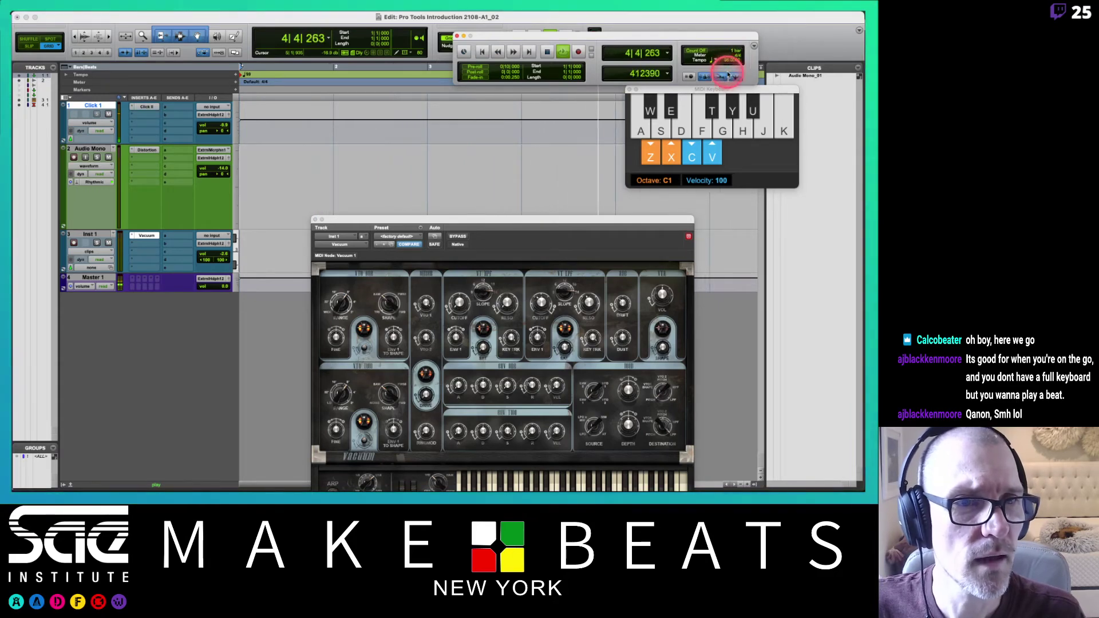
{"action": "left_click", "coordinate": [456, 36]}
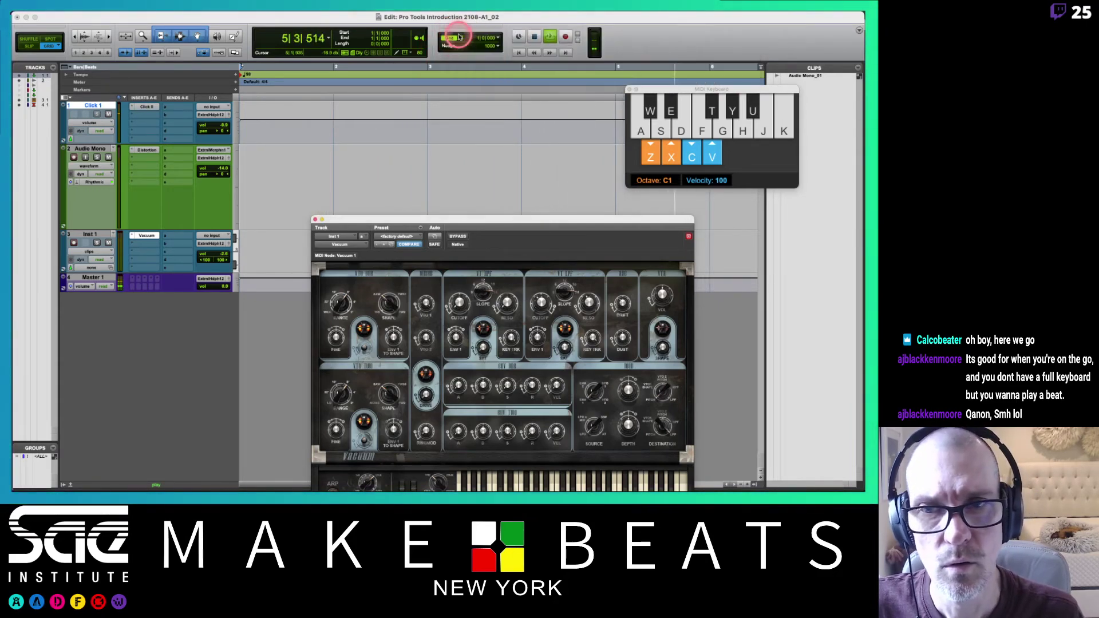
{"action": "left_click", "coordinate": [458, 37]}
{"action": "key", "text": "space"}
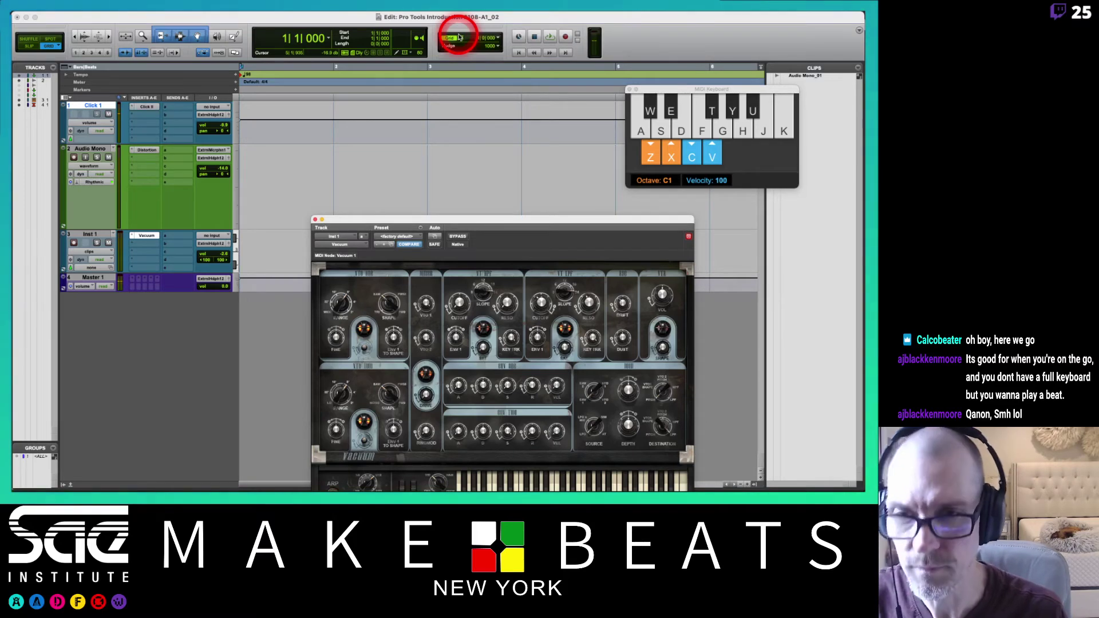
- Record-enable the Inst 1 track and start recording from the beginning of the session
{"action": "key", "text": "super+space"}
{"action": "key", "text": "Return"}
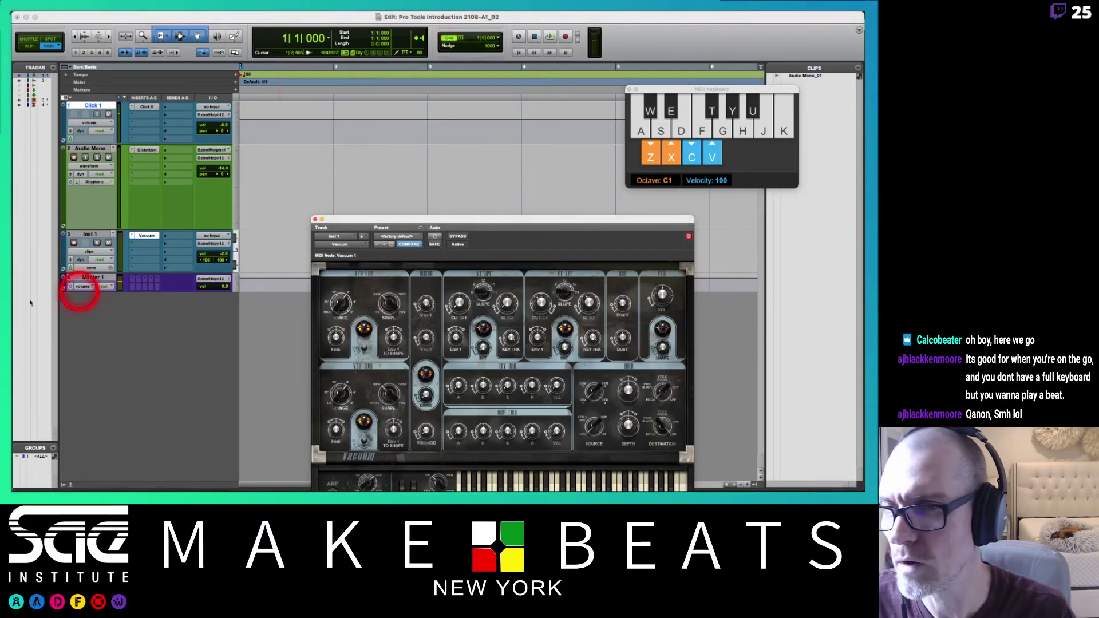
{"action": "left_click", "coordinate": [75, 243]}
{"action": "key", "text": "super+space"}
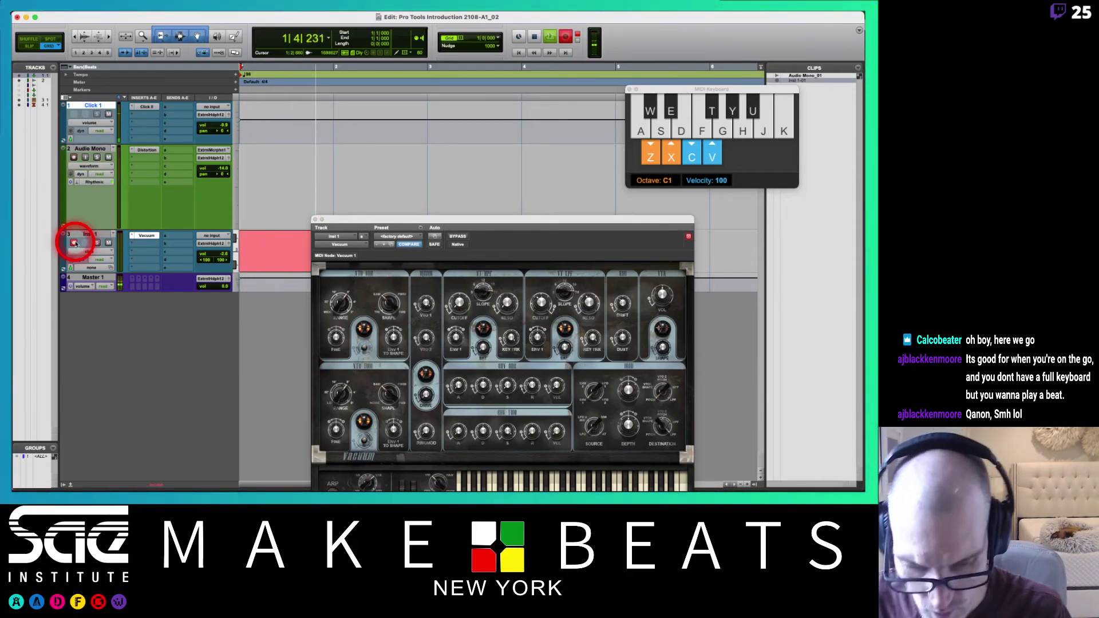
- Perform a short bass phrase on the MIDI Keyboard into the Inst 1 track and stop recording
{"action": "key", "text": "a"}
{"action": "key", "text": "u"}
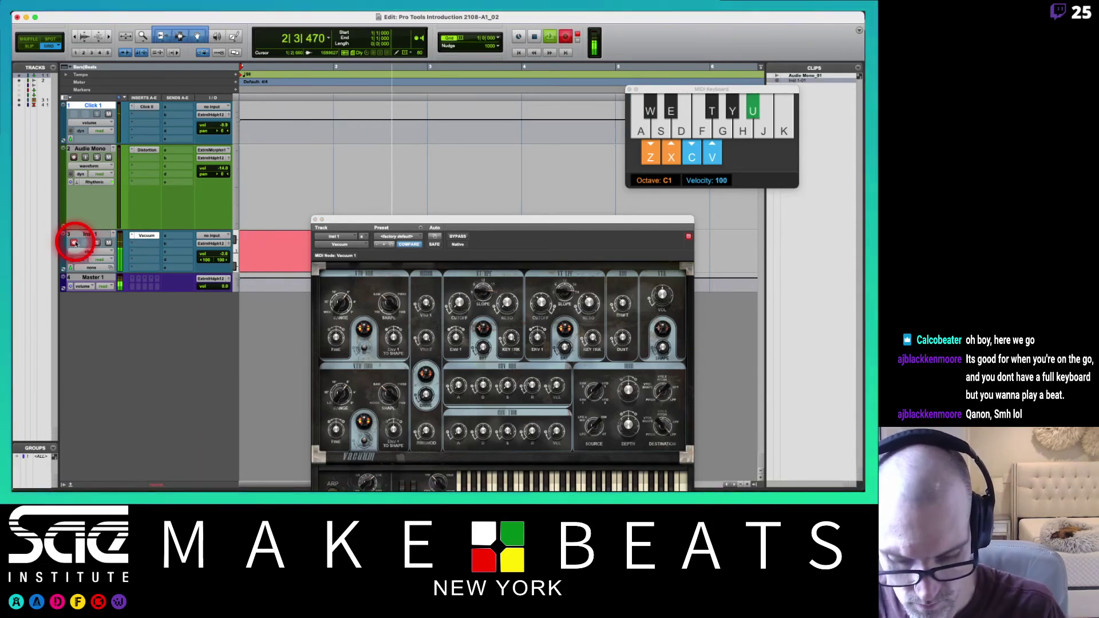
{"action": "key", "text": "g"}
{"action": "key", "text": "a"}
{"action": "key", "text": "f"}
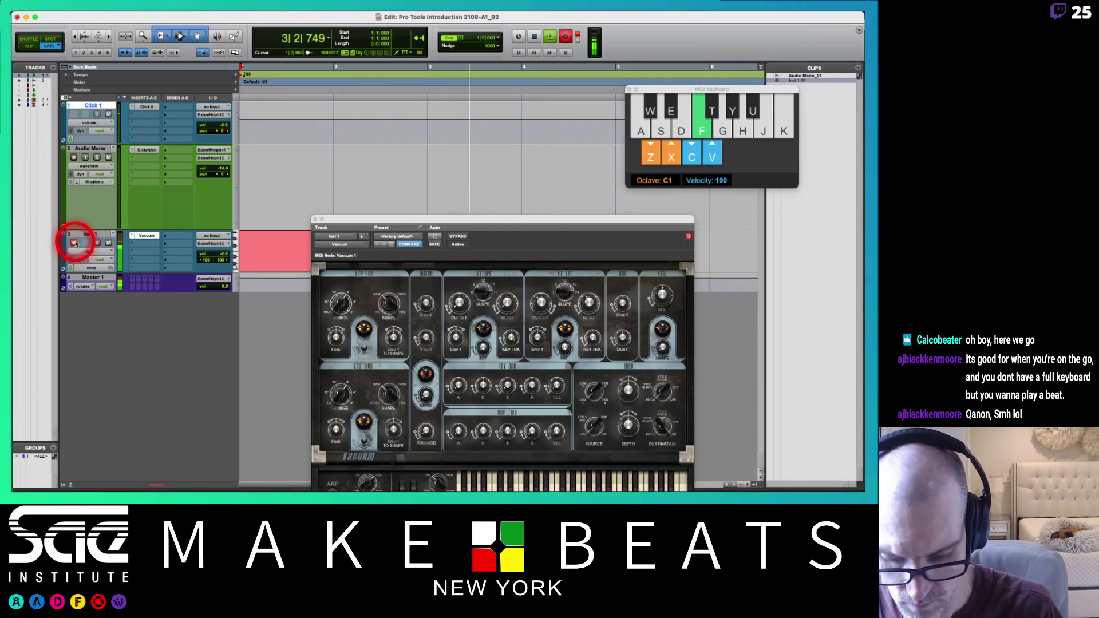
{"action": "key", "text": "e"}
{"action": "key", "text": "space"}
{"action": "left_click", "coordinate": [75, 242]}
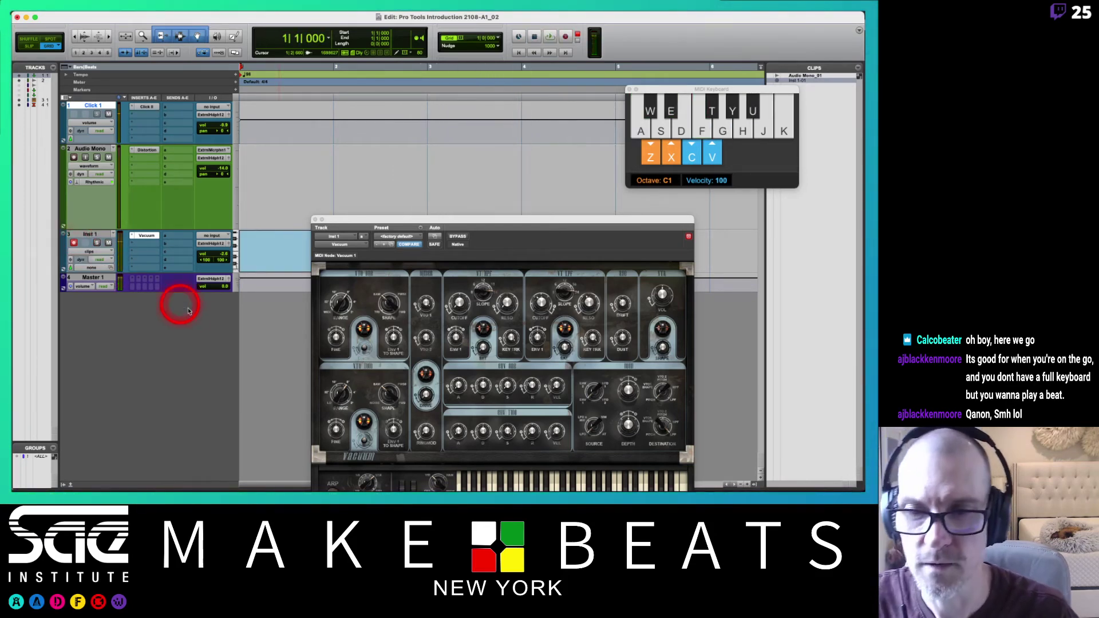
- Select the recorded MIDI clip on Inst 1 and bring up the Quantize operation with a 1/16 note grid
{"action": "left_click_drag", "start_coordinate": [454, 222], "coordinate": [446, 284]}
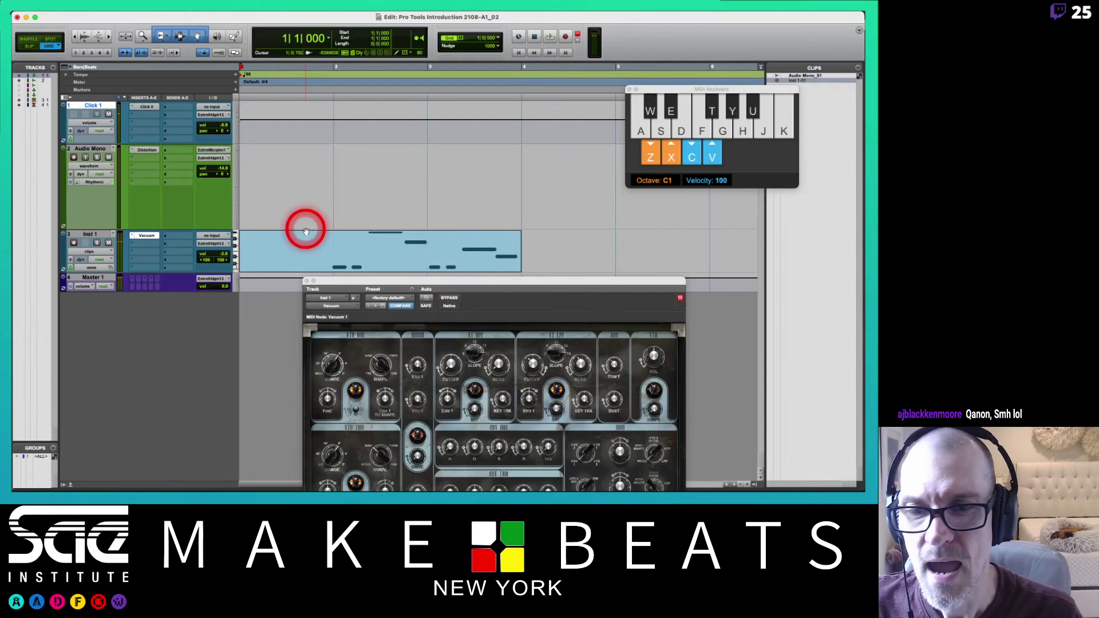
{"action": "left_click", "coordinate": [283, 259]}
{"action": "key", "text": "alt+0"}
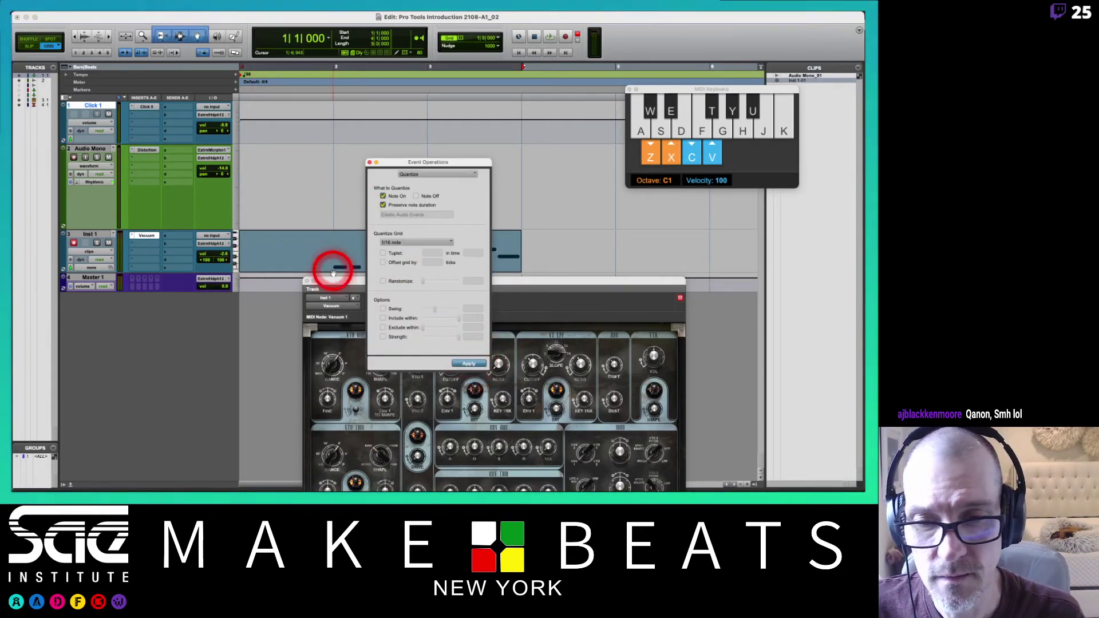
- Remove the empty first bar of the Inst 1 clip and shift the notes to the session start, closing Event Operations
{"action": "left_click", "coordinate": [243, 256]}
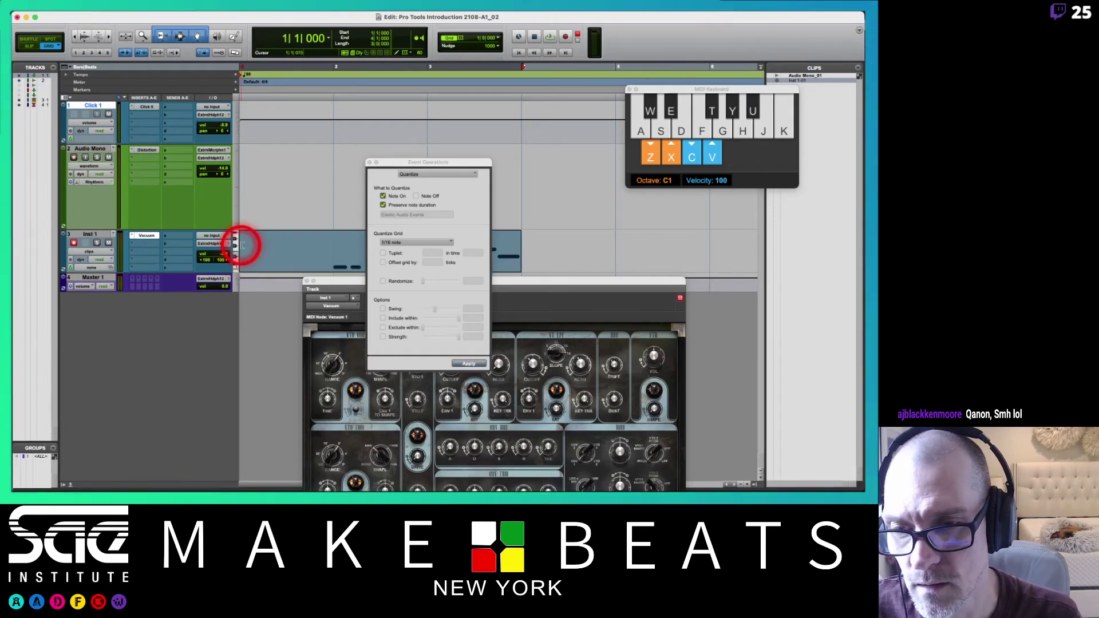
{"action": "left_click", "coordinate": [337, 259], "text": "shift"}
{"action": "left_click_drag", "start_coordinate": [337, 259], "coordinate": [266, 256]}
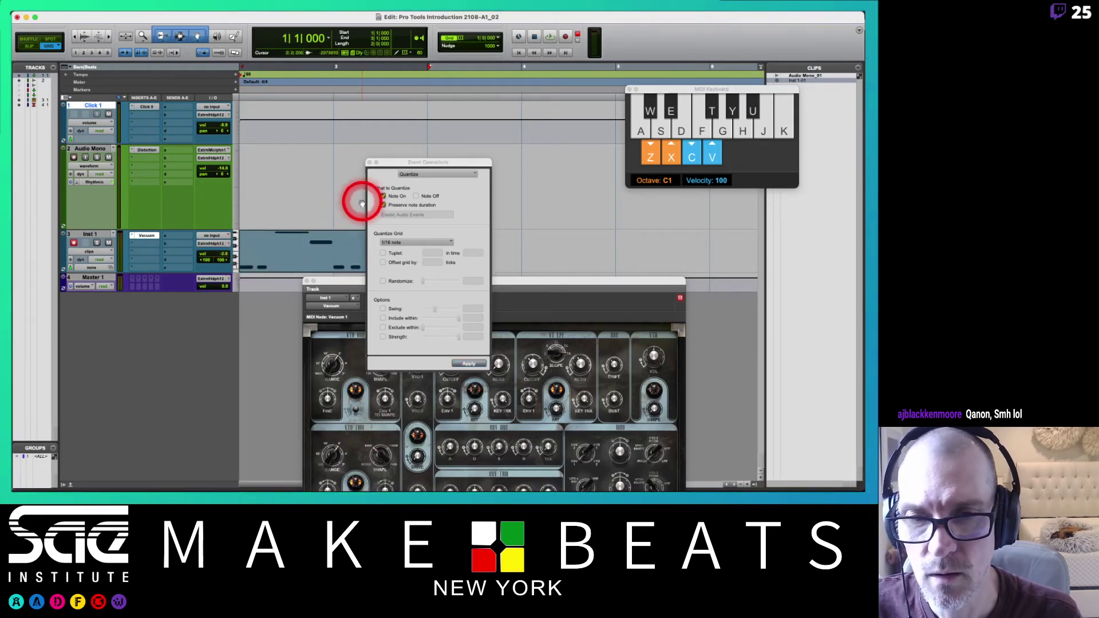
{"action": "left_click", "coordinate": [369, 163]}
- Loop playback of the Inst 1 clip and bring the whole Vacuum plug-in into view
{"action": "left_click", "coordinate": [368, 250]}
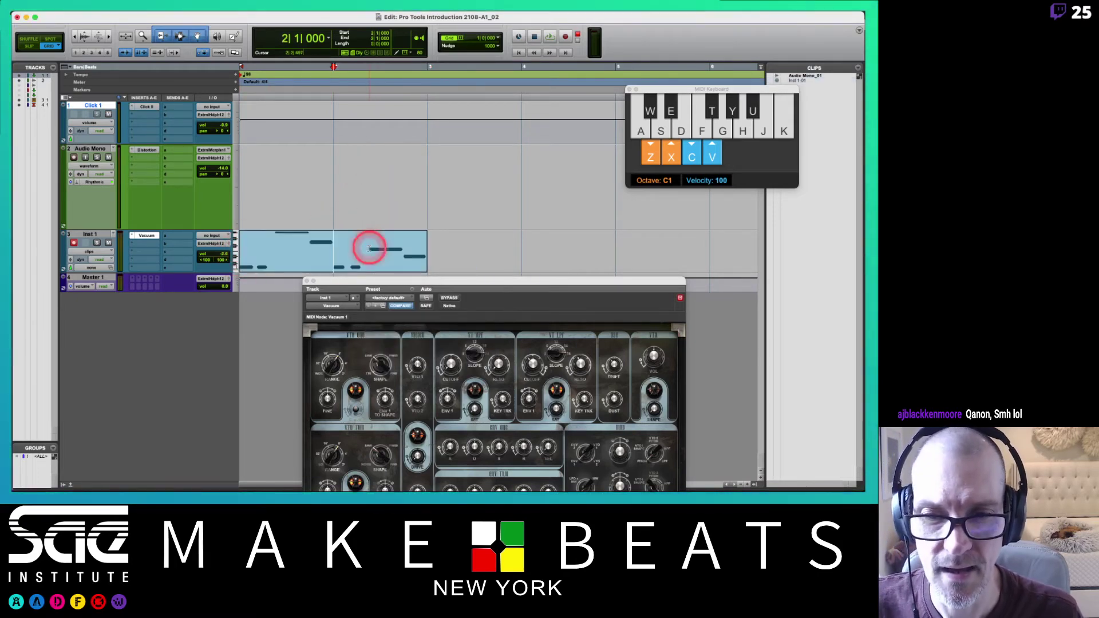
{"action": "left_click", "coordinate": [362, 253]}
{"action": "key", "text": "space"}
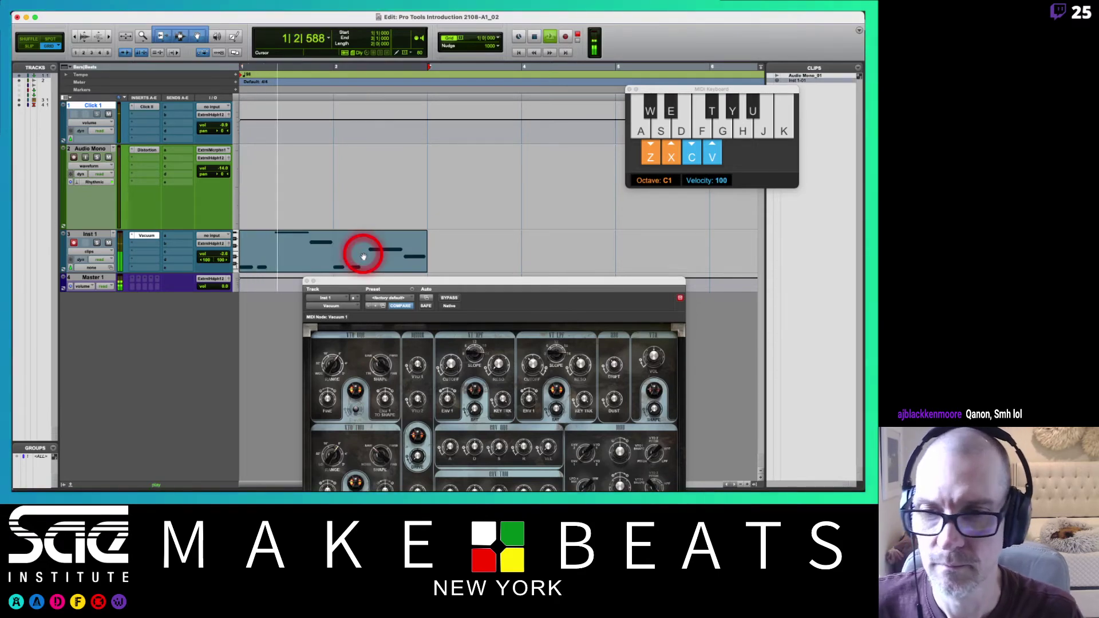
{"action": "left_click_drag", "start_coordinate": [404, 281], "coordinate": [408, 65]}
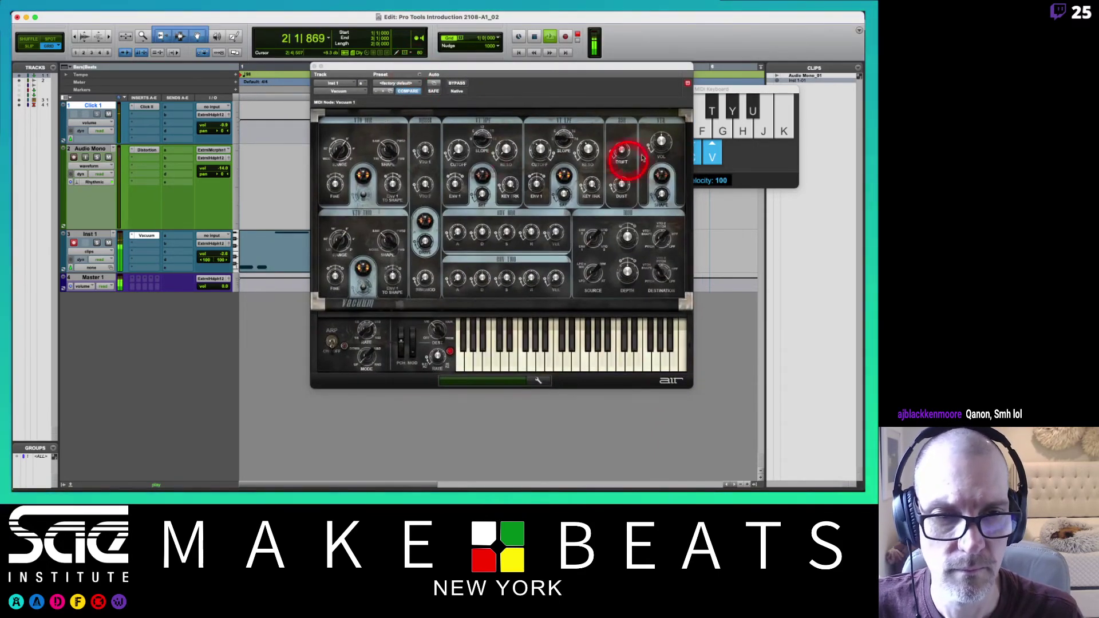
- Set Vacuum's Dust to 4% and check its envelope velocity and attack settings during playback
{"action": "left_click_drag", "start_coordinate": [619, 185], "coordinate": [624, 225]}
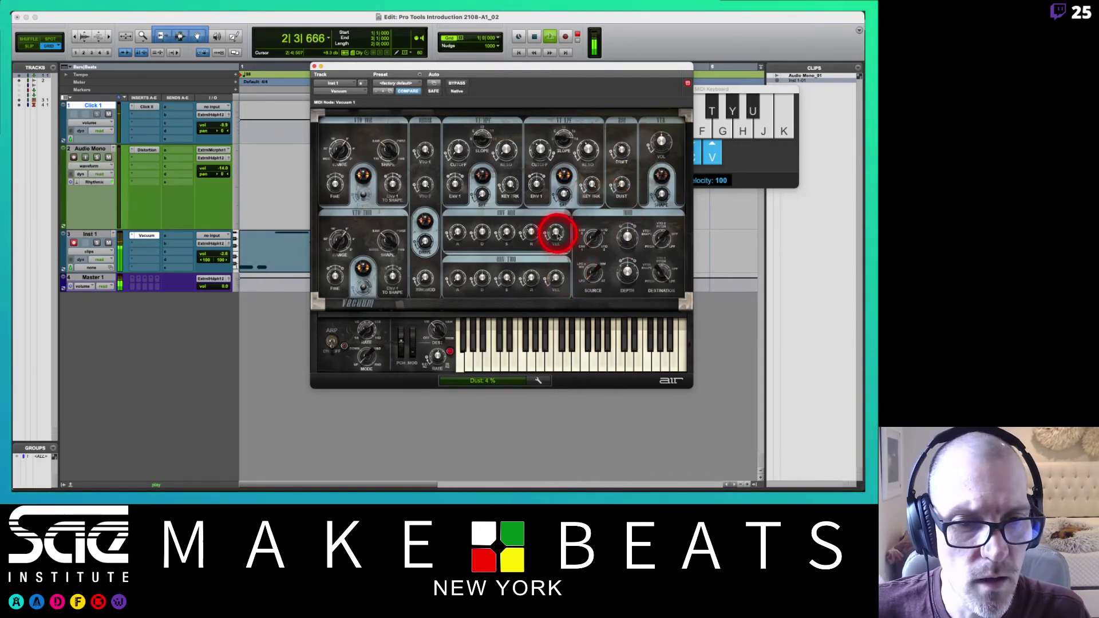
{"action": "left_click", "coordinate": [554, 232]}
{"action": "left_click", "coordinate": [554, 277]}
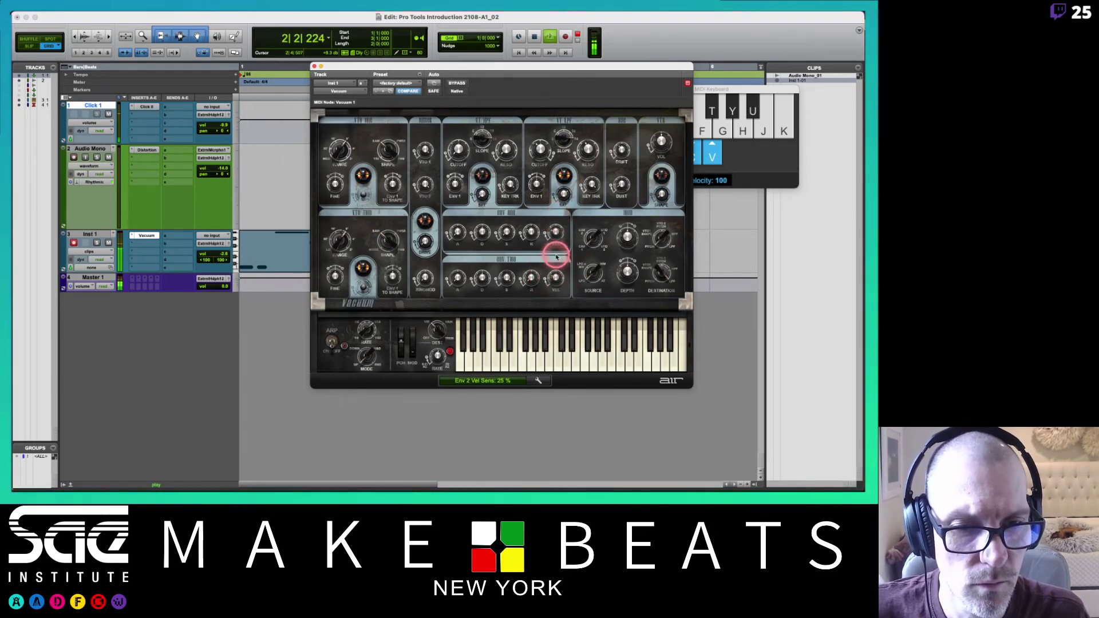
{"action": "left_click", "coordinate": [458, 278]}
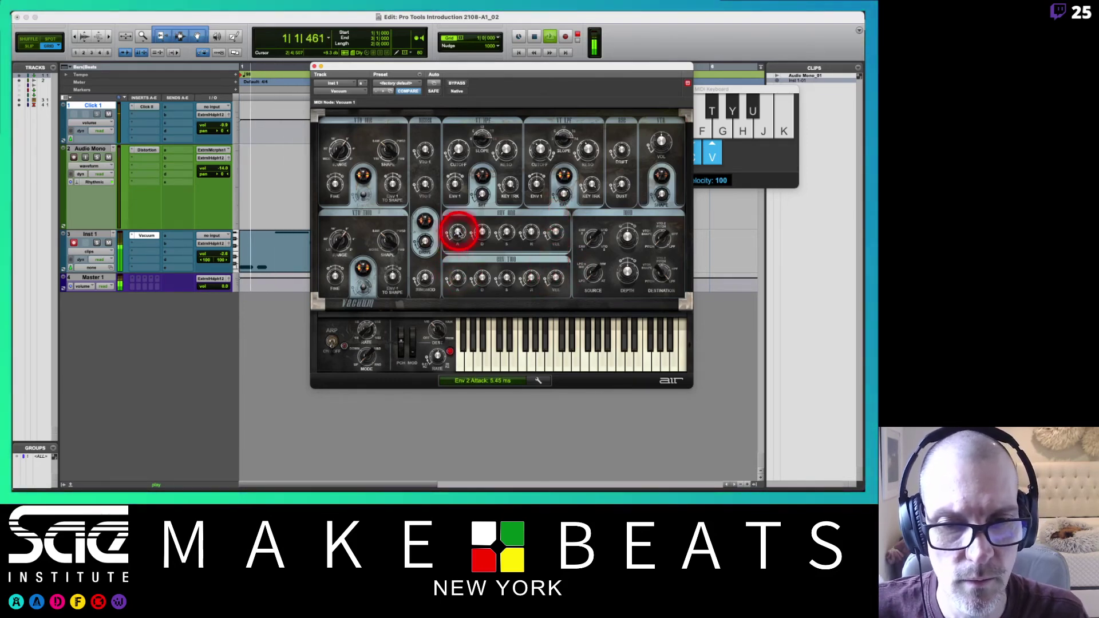
- Lower Vacuum's low-pass filter cutoff, then adjust the filter's envelope amount and Envelope 1 decay
{"action": "left_click", "coordinate": [541, 150]}
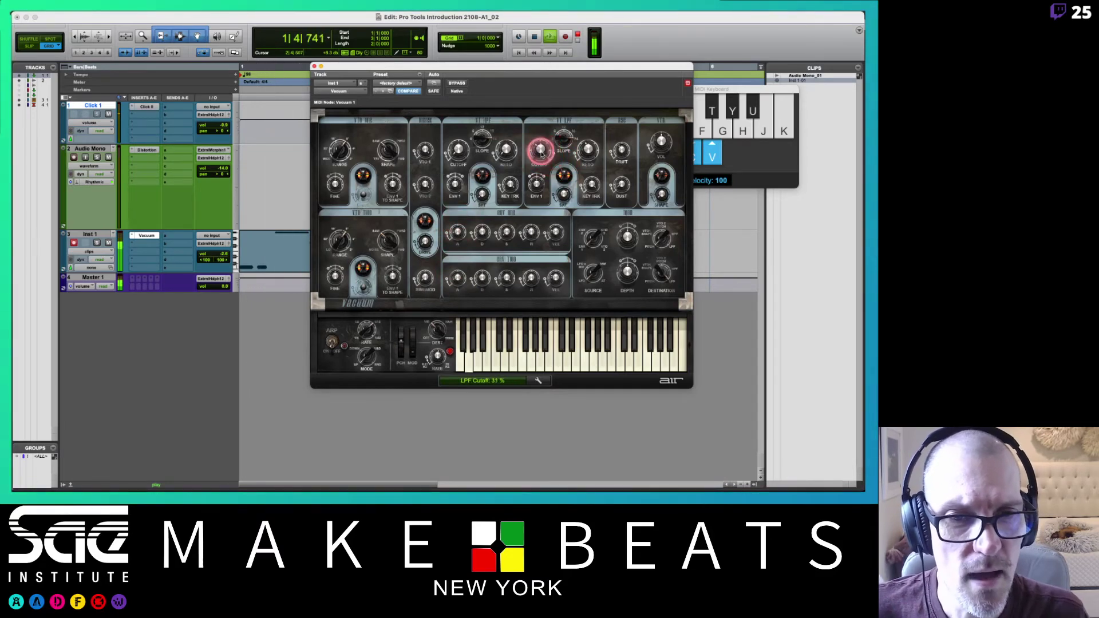
{"action": "left_click_drag", "start_coordinate": [541, 153], "coordinate": [540, 170]}
{"action": "left_click_drag", "start_coordinate": [536, 182], "coordinate": [522, 205]}
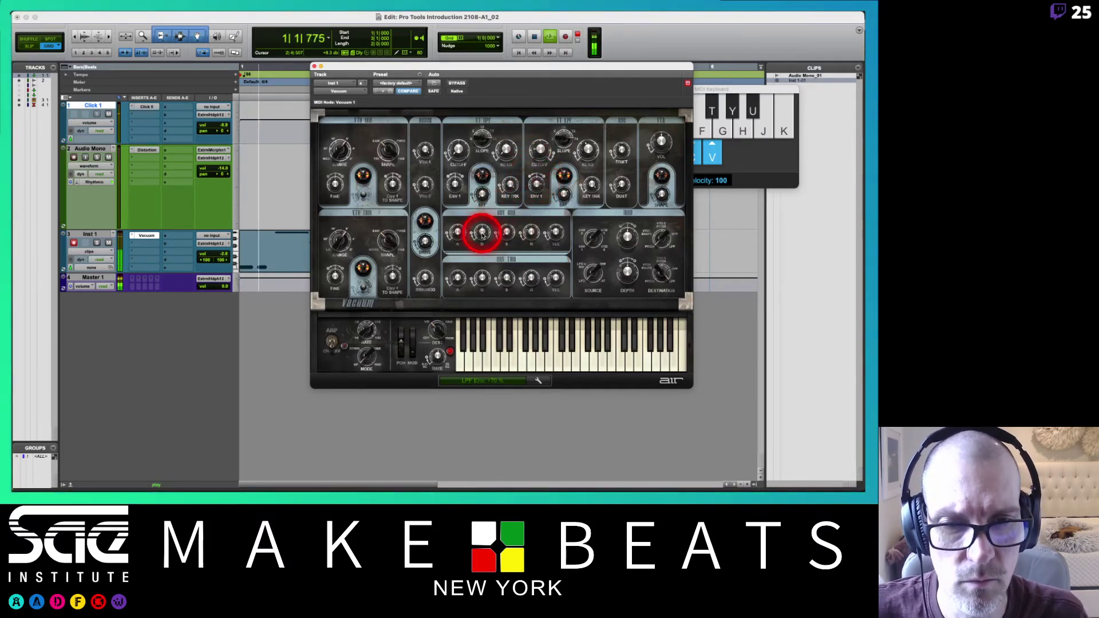
{"action": "left_click_drag", "start_coordinate": [479, 232], "coordinate": [482, 240]}
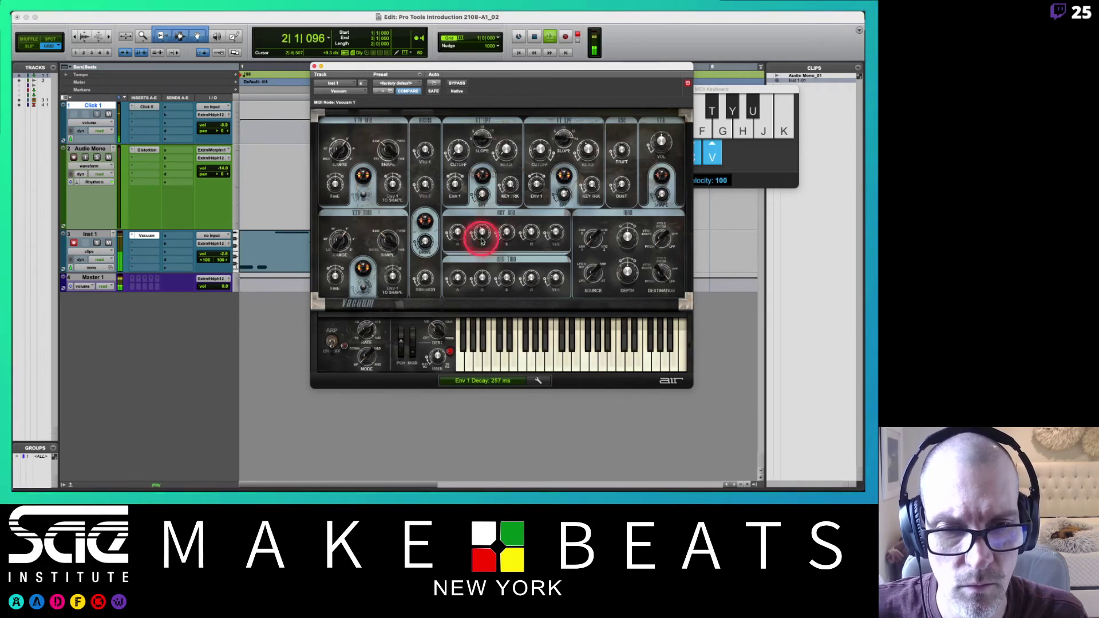
{"action": "left_click", "coordinate": [506, 235]}
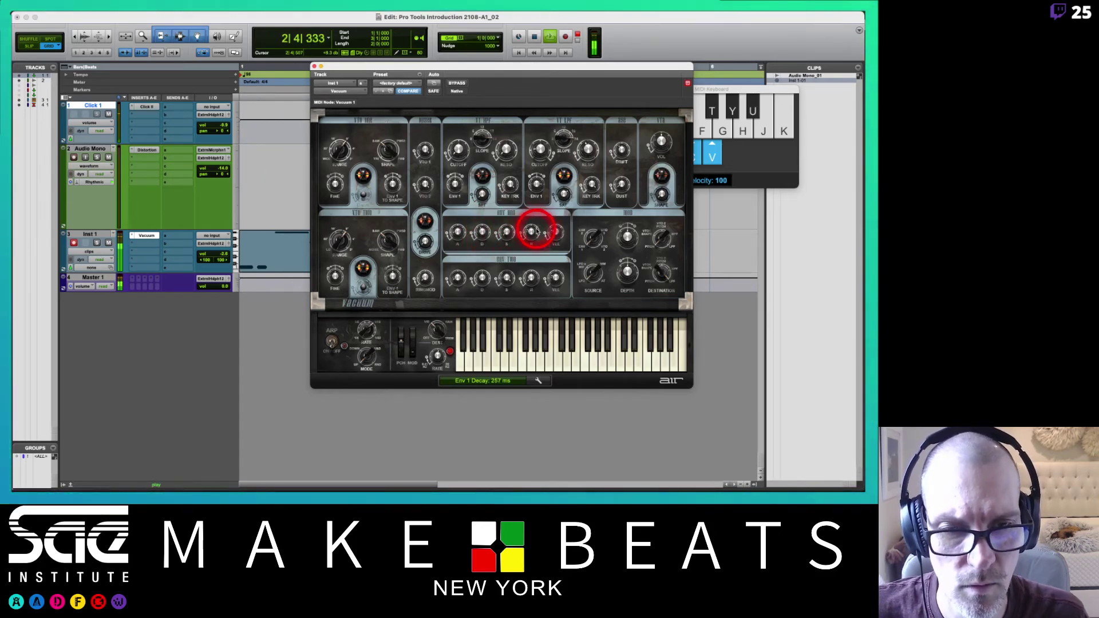
- Set the velocity sensitivity of both Vacuum envelopes to 0% and Envelope 2's release to 208 ms
{"action": "key", "text": "space"}
{"action": "mouse_move", "coordinate": [530, 231]}
{"action": "left_mouse_down"}
{"action": "mouse_move", "coordinate": [527, 277]}
{"action": "mouse_move", "coordinate": [533, 257]}
{"action": "mouse_move", "coordinate": [553, 278]}
{"action": "left_mouse_up"}
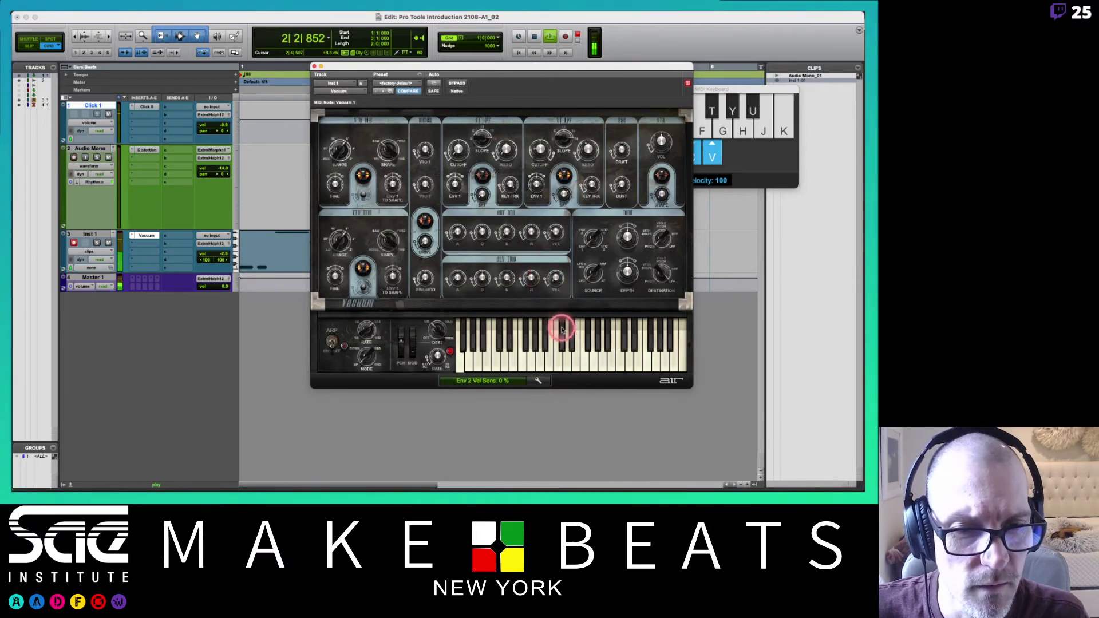
{"action": "left_click", "coordinate": [555, 233]}
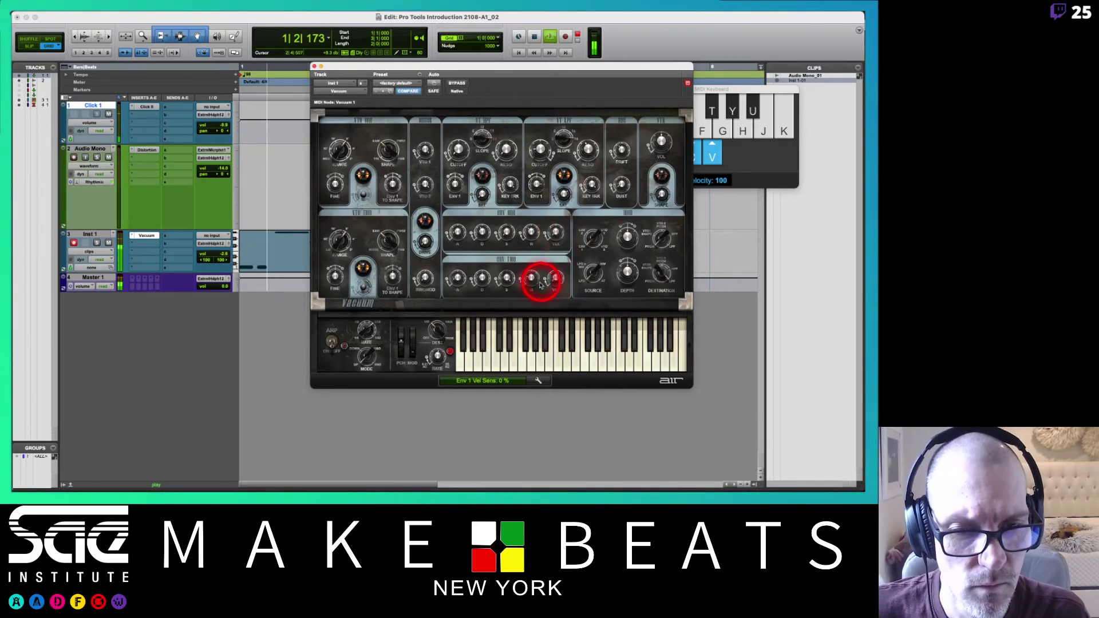
{"action": "left_click_drag", "start_coordinate": [527, 276], "coordinate": [530, 274]}
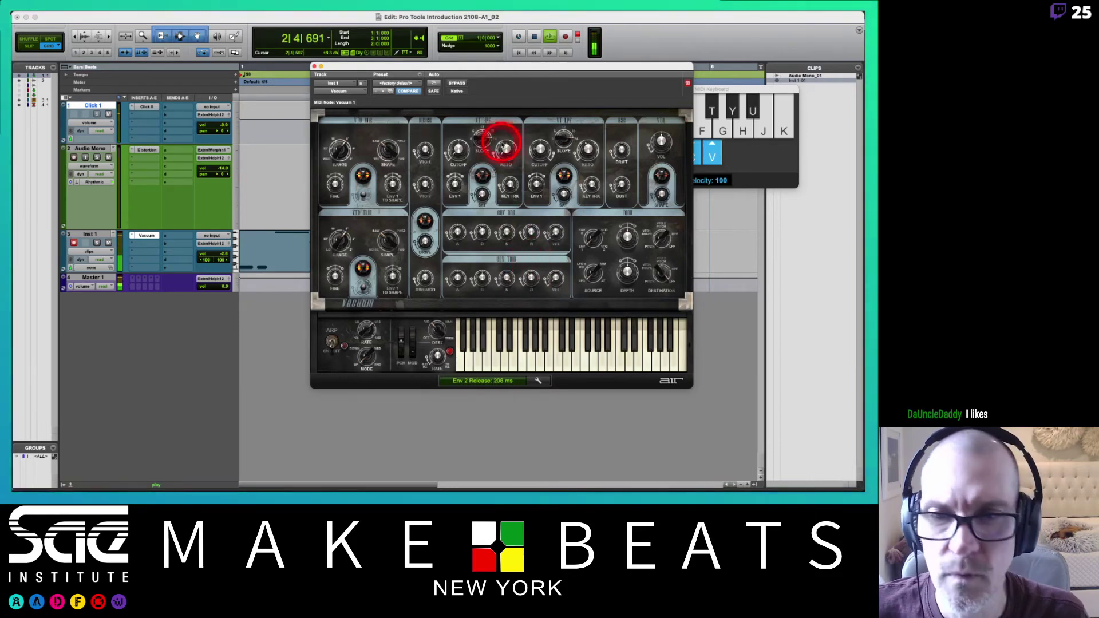
- Stop playback, close the Vacuum window, and turn off record enable on Inst 1
{"action": "left_click_drag", "start_coordinate": [383, 63], "coordinate": [448, 65]}
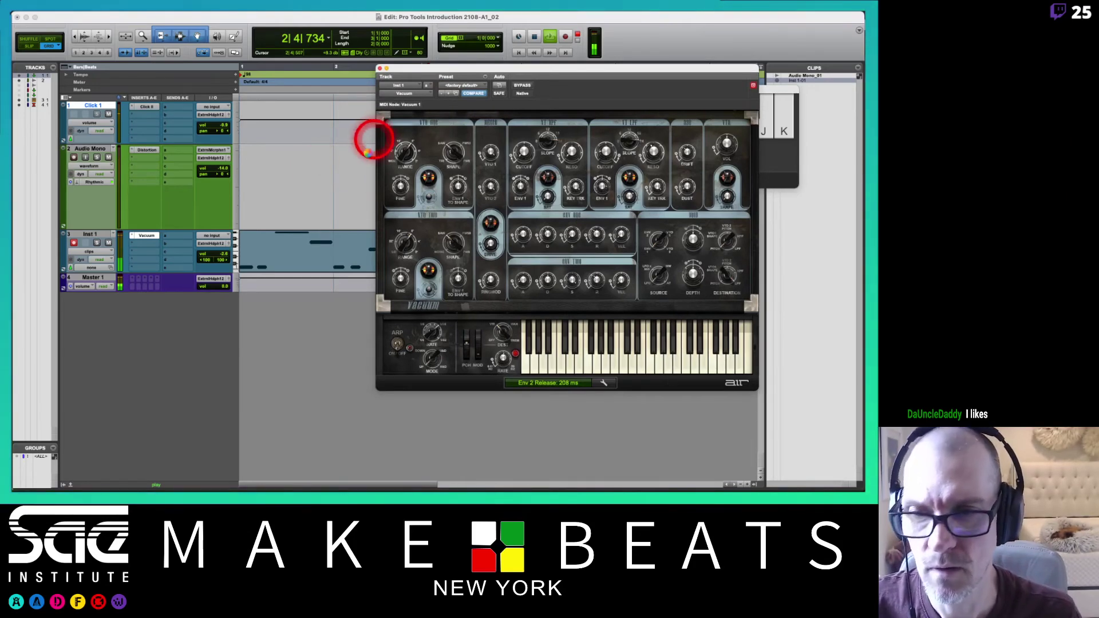
{"action": "left_click_drag", "start_coordinate": [474, 67], "coordinate": [390, 96]}
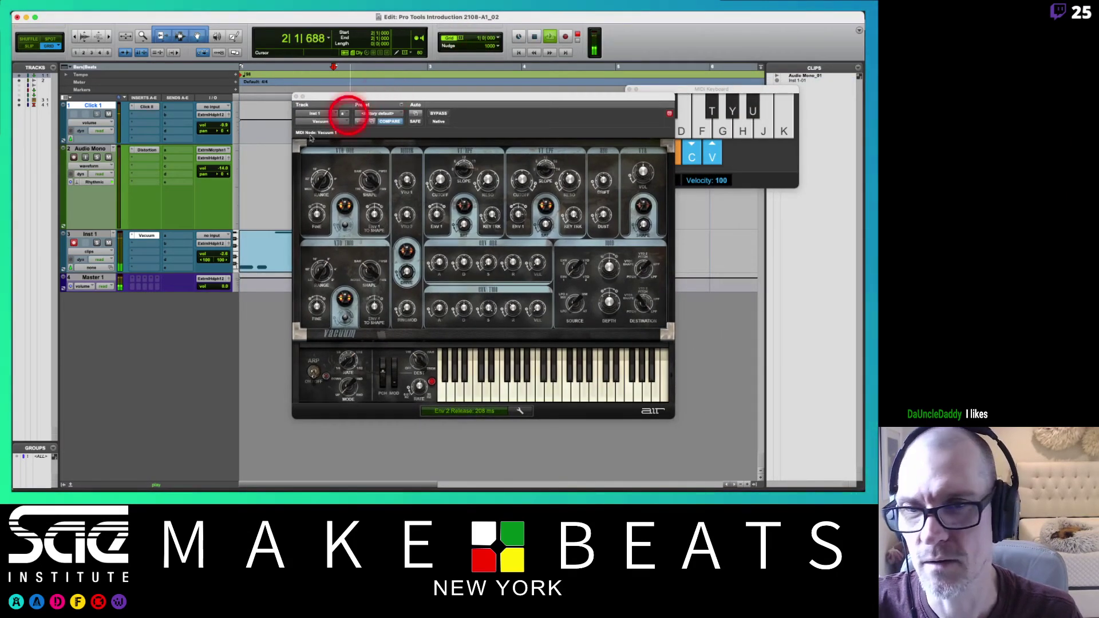
{"action": "key", "text": "space"}
{"action": "left_click", "coordinate": [296, 96]}
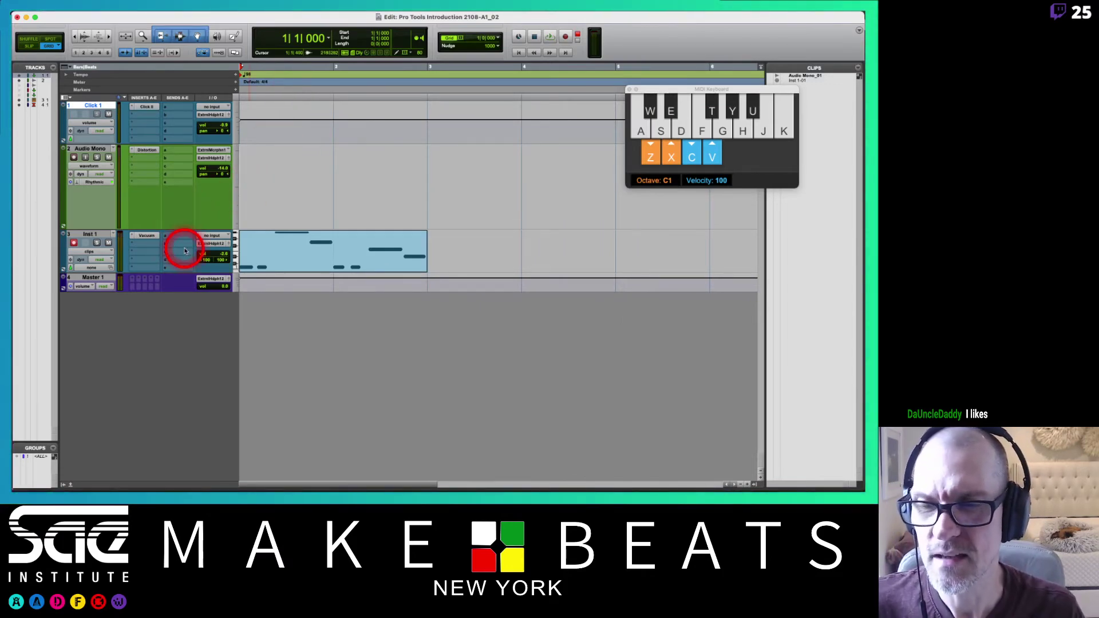
{"action": "left_click", "coordinate": [74, 242]}
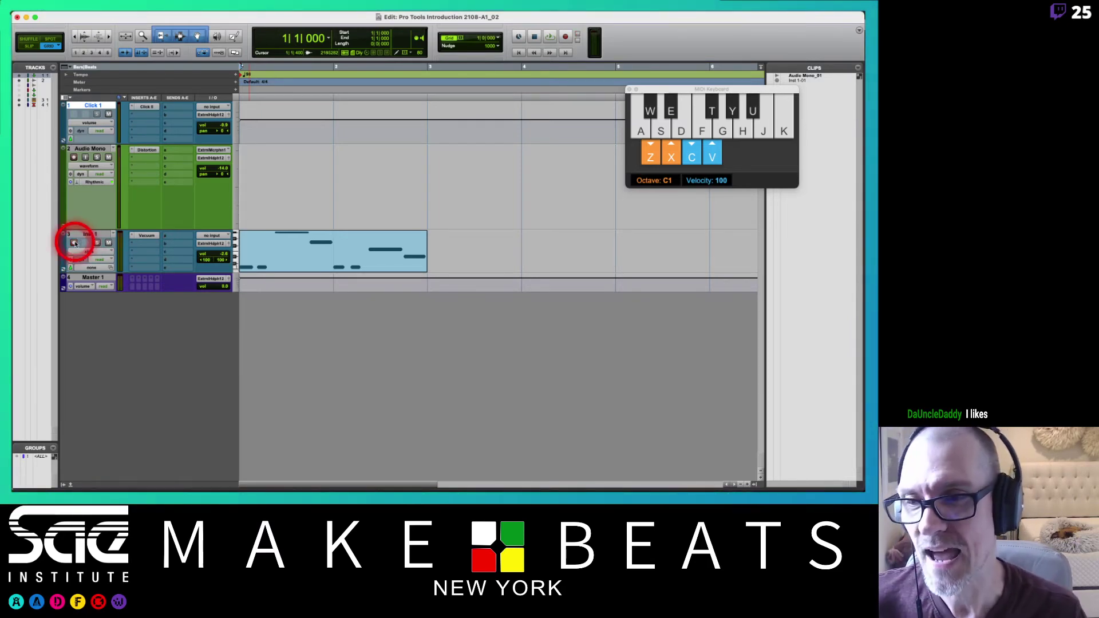
- Copy the Distortion plug-in from the Audio Mono track to the insert below Vacuum on Inst 1 and loop the clip
{"action": "left_click", "coordinate": [148, 151]}
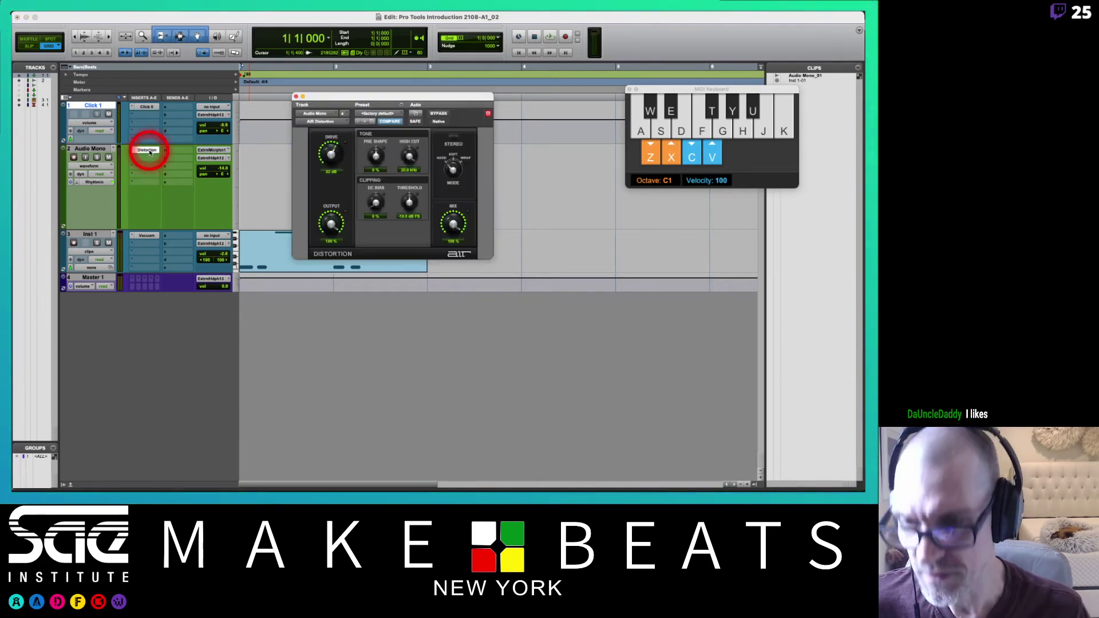
{"action": "left_click", "coordinate": [147, 151]}
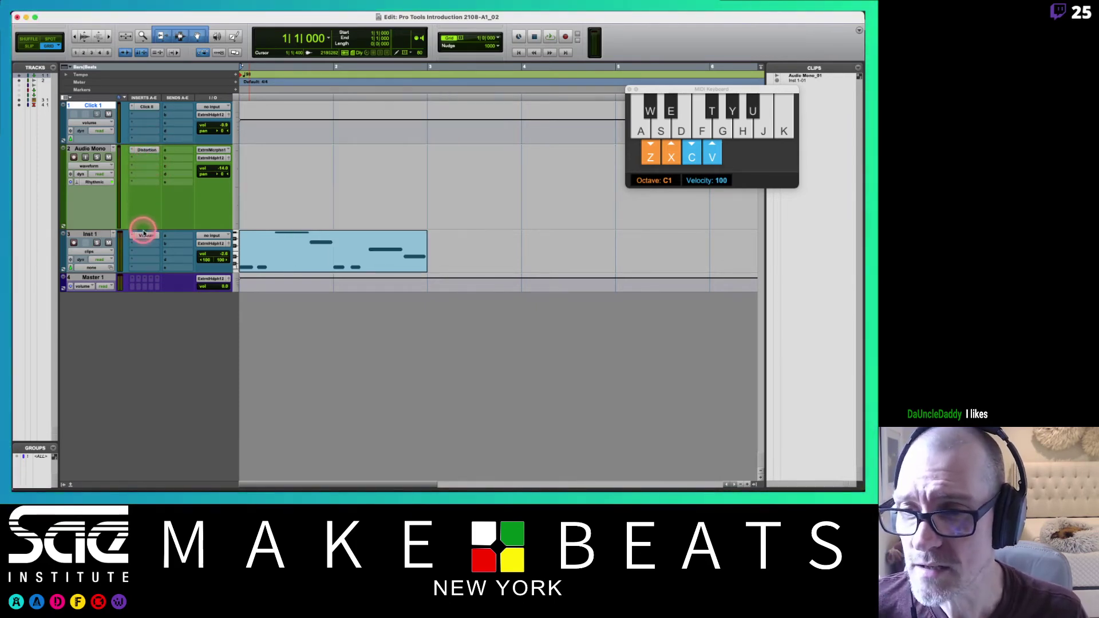
{"action": "left_click_drag", "start_coordinate": [145, 246], "coordinate": [144, 246]}
{"action": "key", "text": "space"}
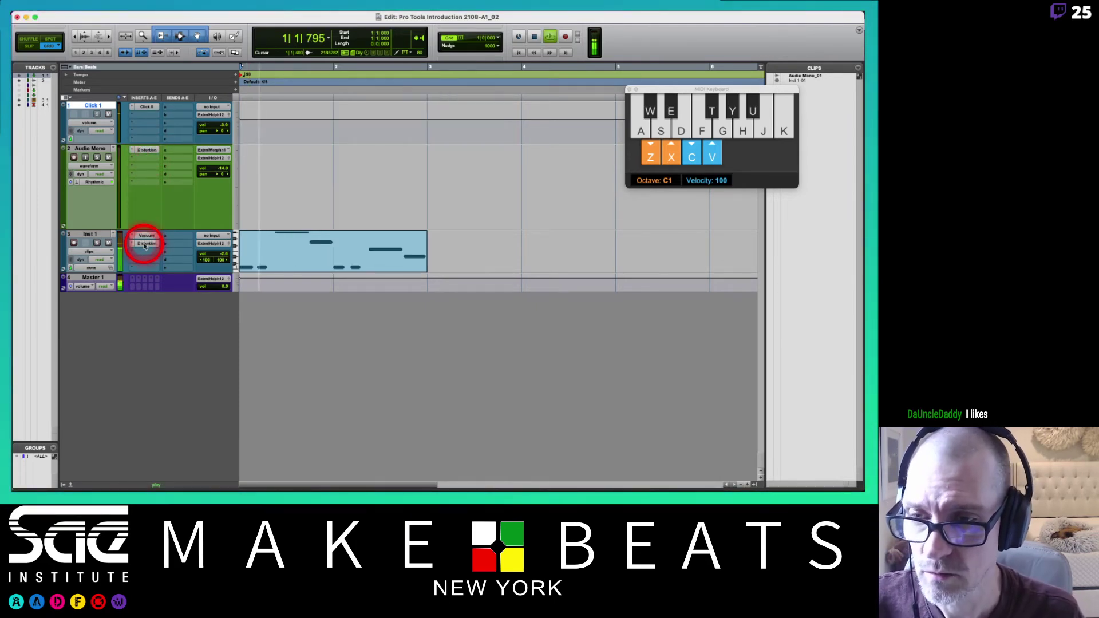
{"action": "left_click", "coordinate": [297, 265]}
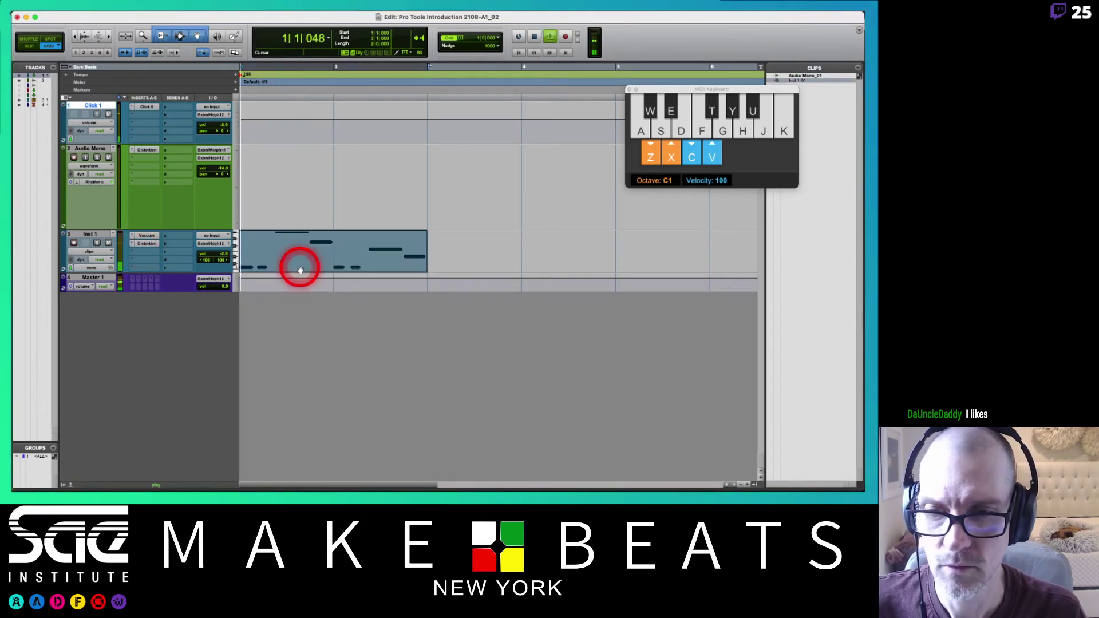
- Open the Distortion on Inst 1, lower its Drive, and try out the clipping mode control
{"action": "left_click", "coordinate": [160, 247]}
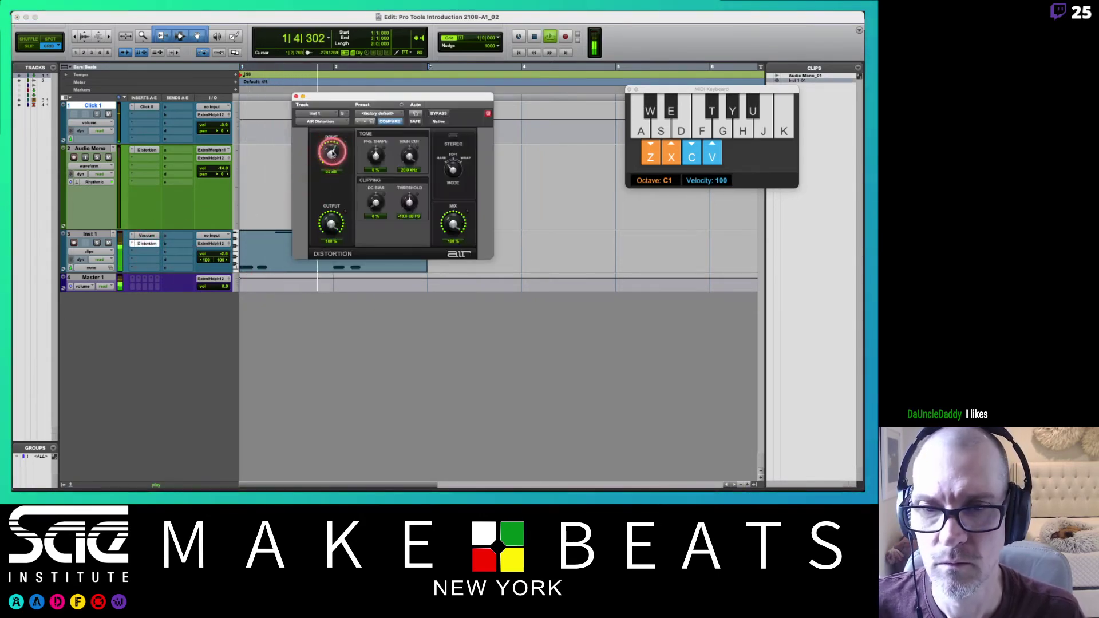
{"action": "mouse_move", "coordinate": [331, 183]}
{"action": "left_mouse_down"}
{"action": "mouse_move", "coordinate": [333, 196]}
{"action": "mouse_move", "coordinate": [331, 174]}
{"action": "left_mouse_up"}
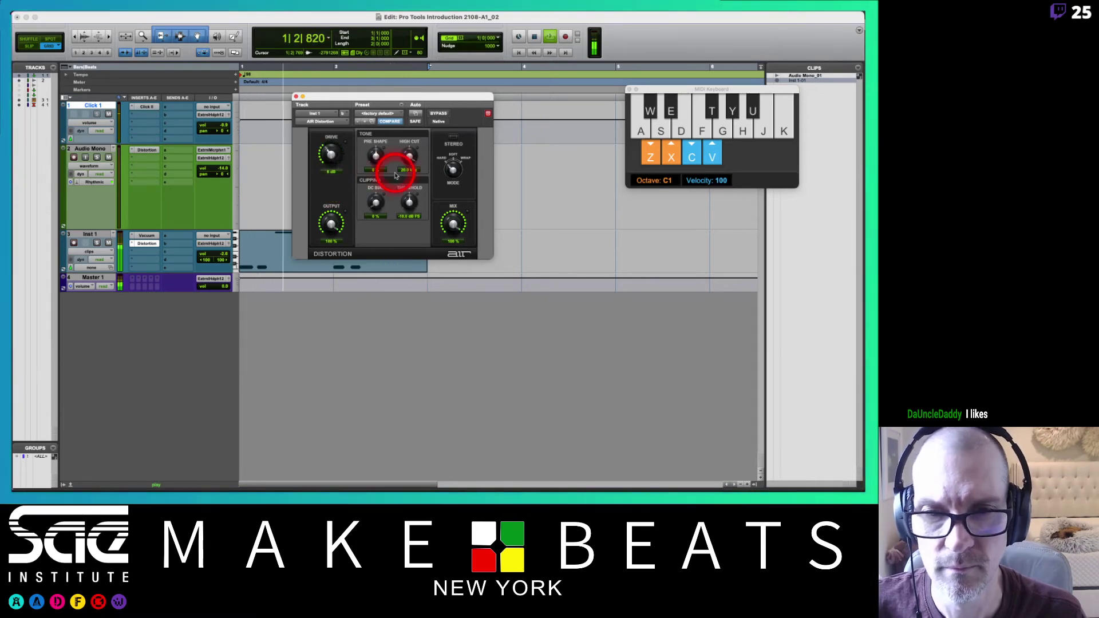
{"action": "left_click", "coordinate": [452, 171]}
{"action": "left_click_drag", "start_coordinate": [452, 170], "coordinate": [452, 160]}
{"action": "left_click", "coordinate": [452, 161]}
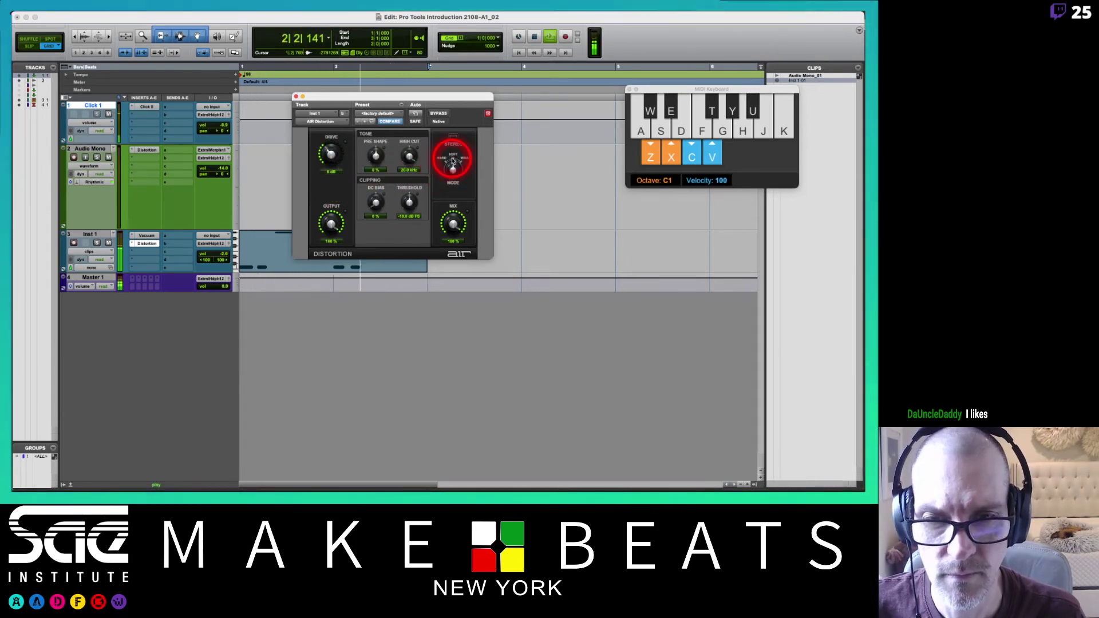
- Raise the Distortion's clipping threshold, reduce its Mix, and close the plug-in window
{"action": "left_click_drag", "start_coordinate": [409, 202], "coordinate": [400, 158]}
{"action": "left_click_drag", "start_coordinate": [332, 159], "coordinate": [346, 179]}
{"action": "mouse_move", "coordinate": [451, 222]}
{"action": "left_mouse_down"}
{"action": "mouse_move", "coordinate": [447, 270]}
{"action": "mouse_move", "coordinate": [449, 223]}
{"action": "mouse_move", "coordinate": [449, 241]}
{"action": "left_mouse_up"}
{"action": "left_click", "coordinate": [360, 103]}
{"action": "left_click_drag", "start_coordinate": [361, 103], "coordinate": [516, 86]}
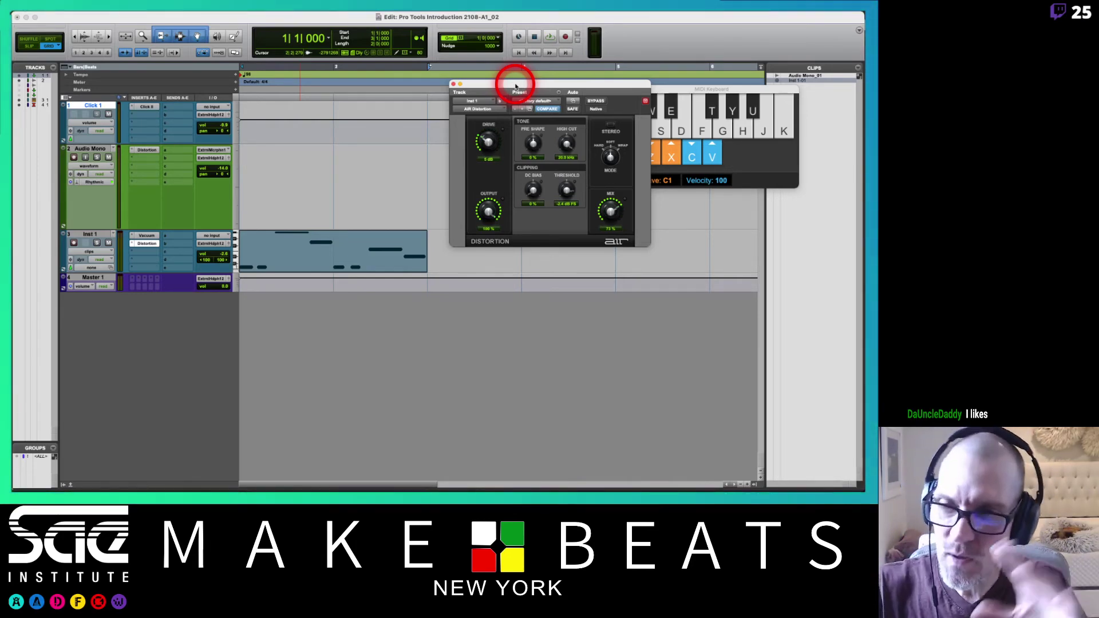
{"action": "left_click", "coordinate": [453, 84]}
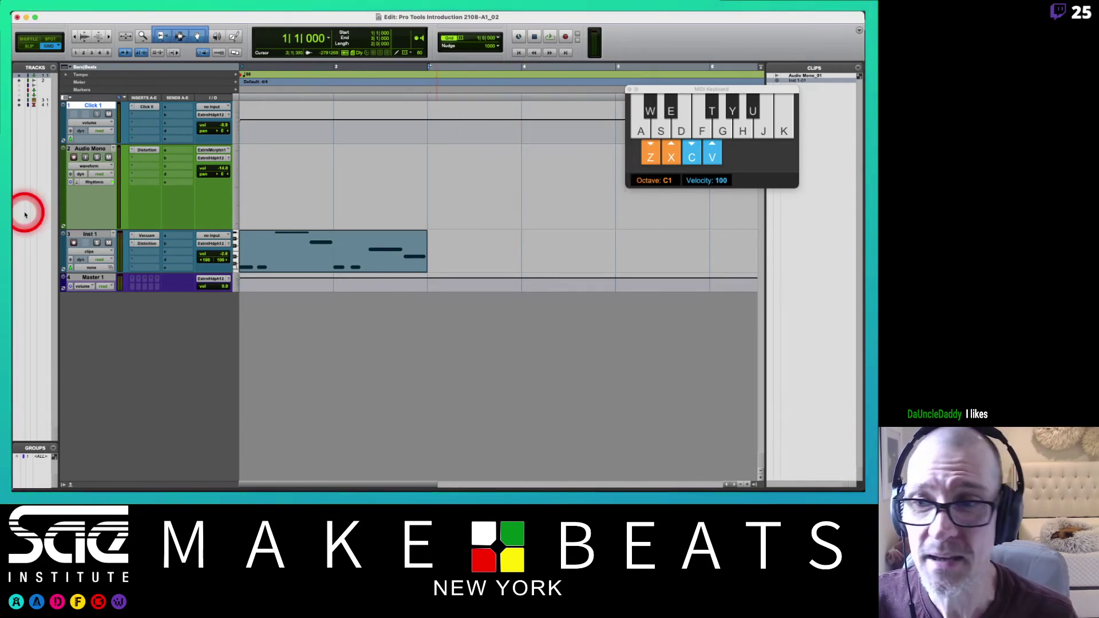
- Browse the effect and instrument plug-in categories for the second insert on the Audio Mono track without choosing one
{"action": "left_click", "coordinate": [143, 158]}
{"action": "mouse_move", "coordinate": [155, 158]}
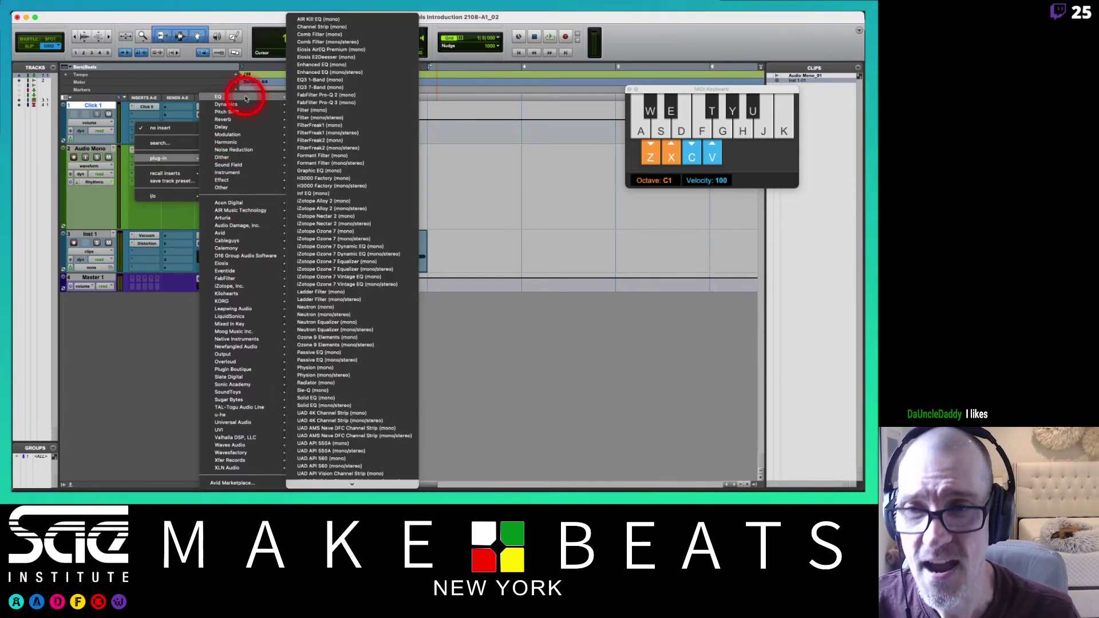
{"action": "mouse_move", "coordinate": [242, 189]}
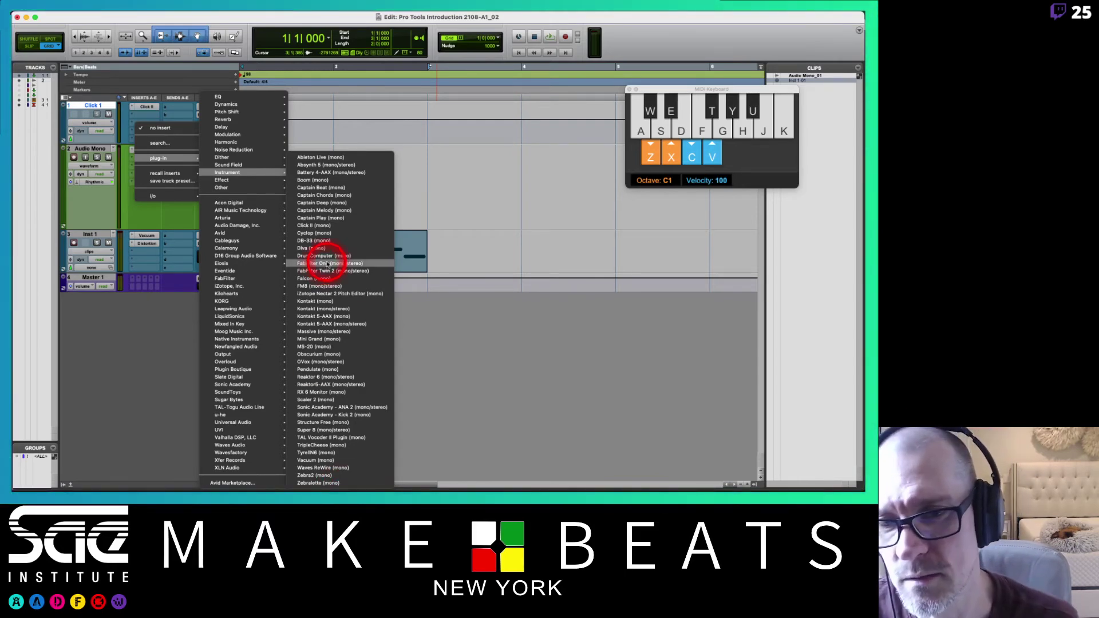
{"action": "left_click", "coordinate": [469, 178]}
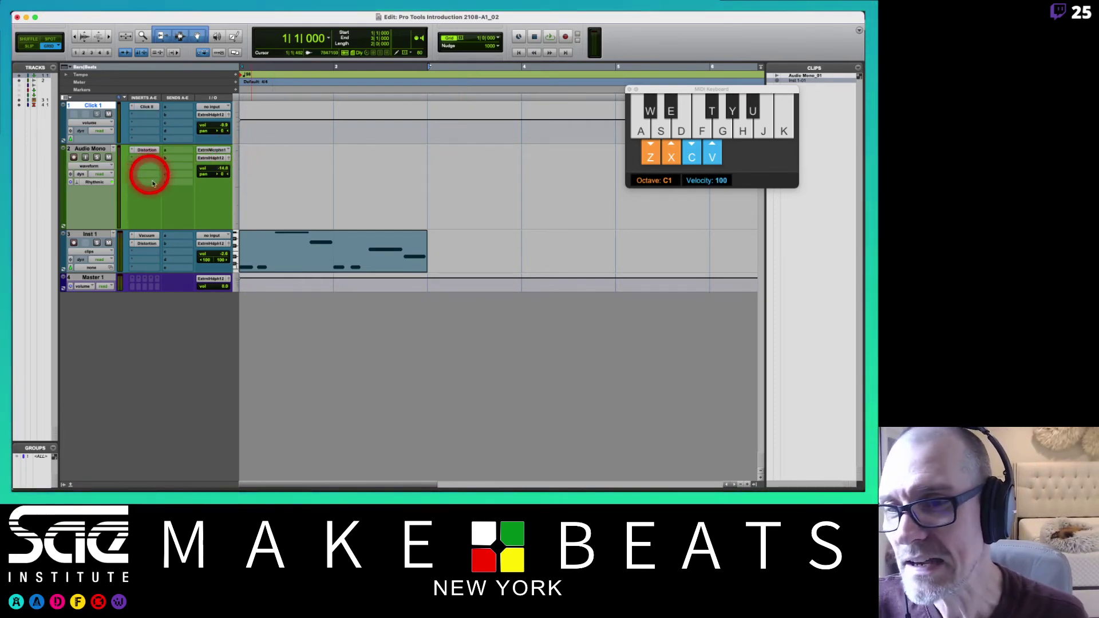
- Switch to the Plugins page of the notes in 03 PT Intro-Review.pdf
{"action": "key", "text": "super+Tab"}
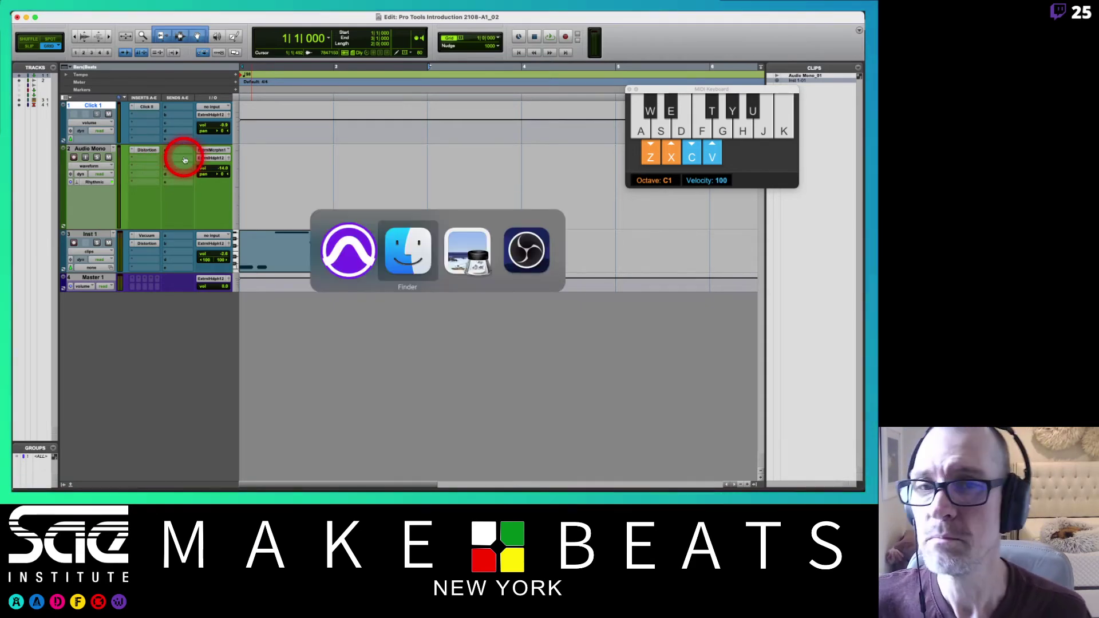
{"action": "key", "text": "super+Tab"}
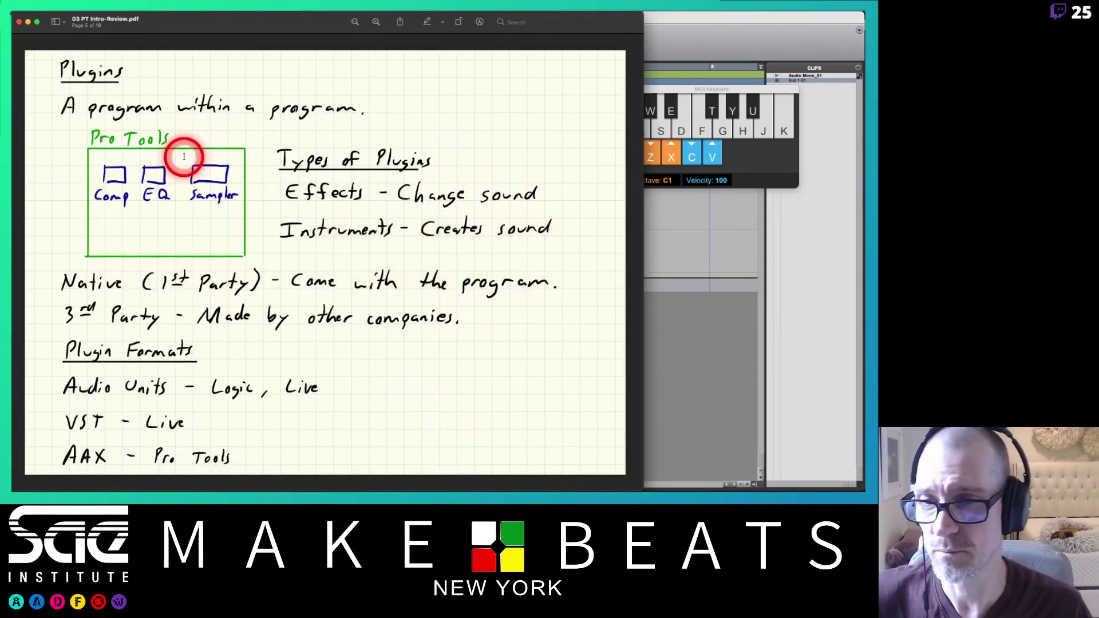
- View the ProTools Windows page of the notes, and switch back to Pro Tools and its Mix window
{"action": "key", "text": "Down"}
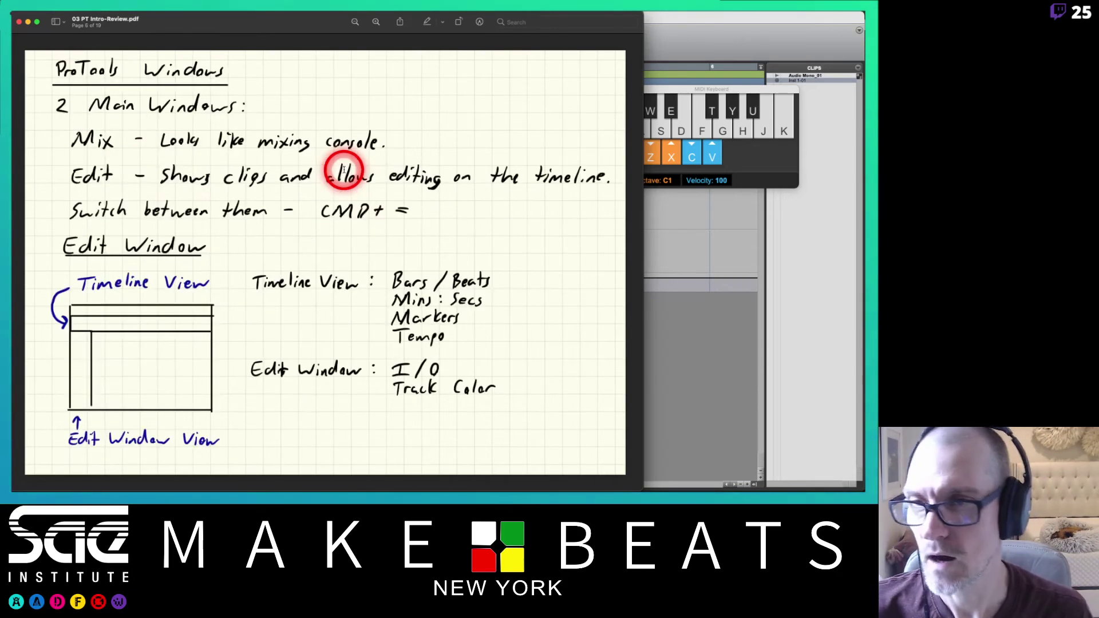
{"action": "left_click", "coordinate": [668, 41]}
{"action": "left_click", "coordinate": [630, 90]}
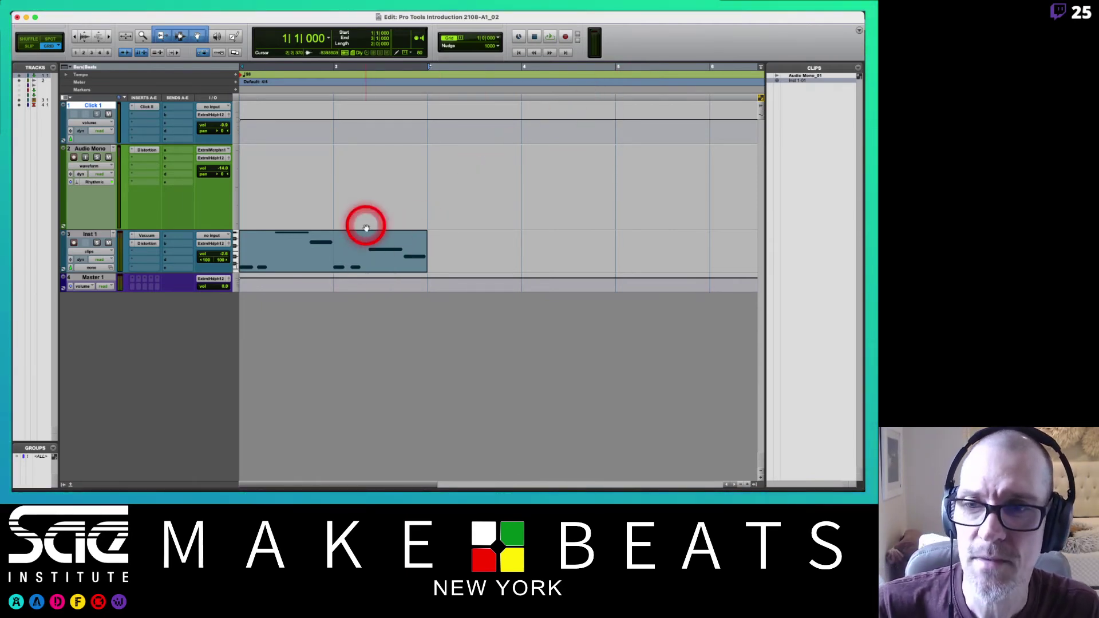
{"action": "key", "text": "super+equal"}
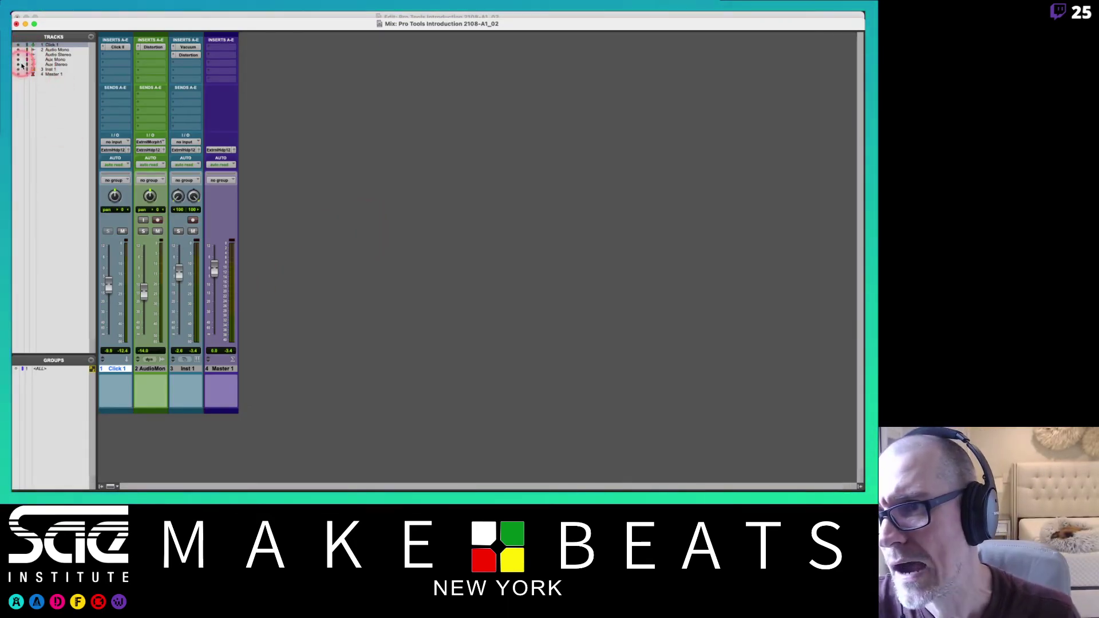
- Show the hidden Audio Stereo, Aux Mono and Aux Stereo tracks in the Mix window
{"action": "left_click_drag", "start_coordinate": [20, 55], "coordinate": [19, 63]}
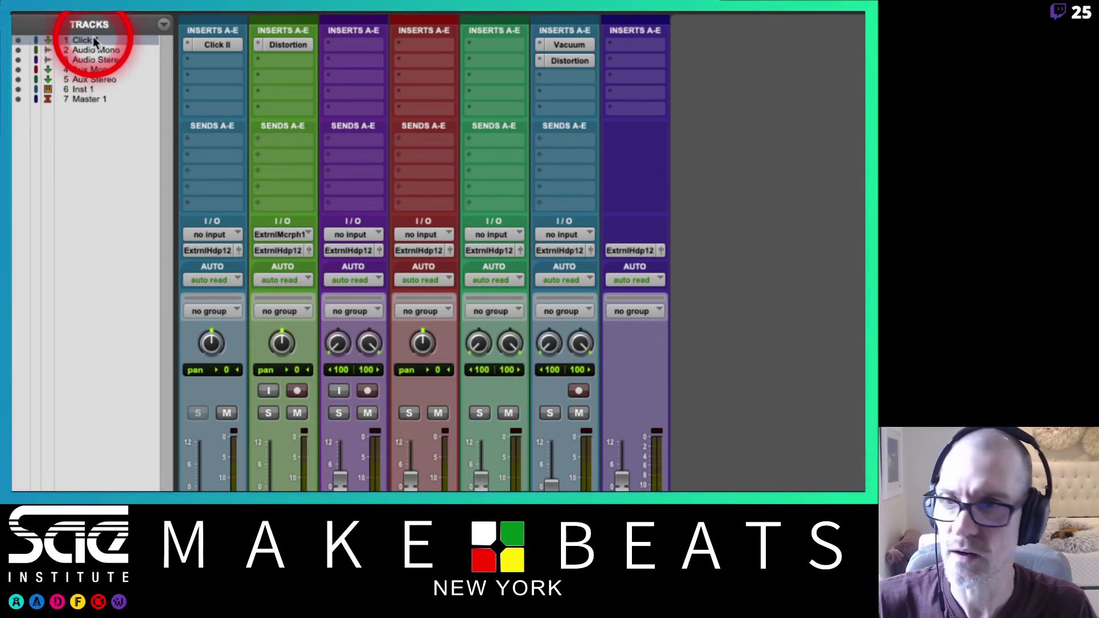
{"action": "left_click", "coordinate": [95, 70]}
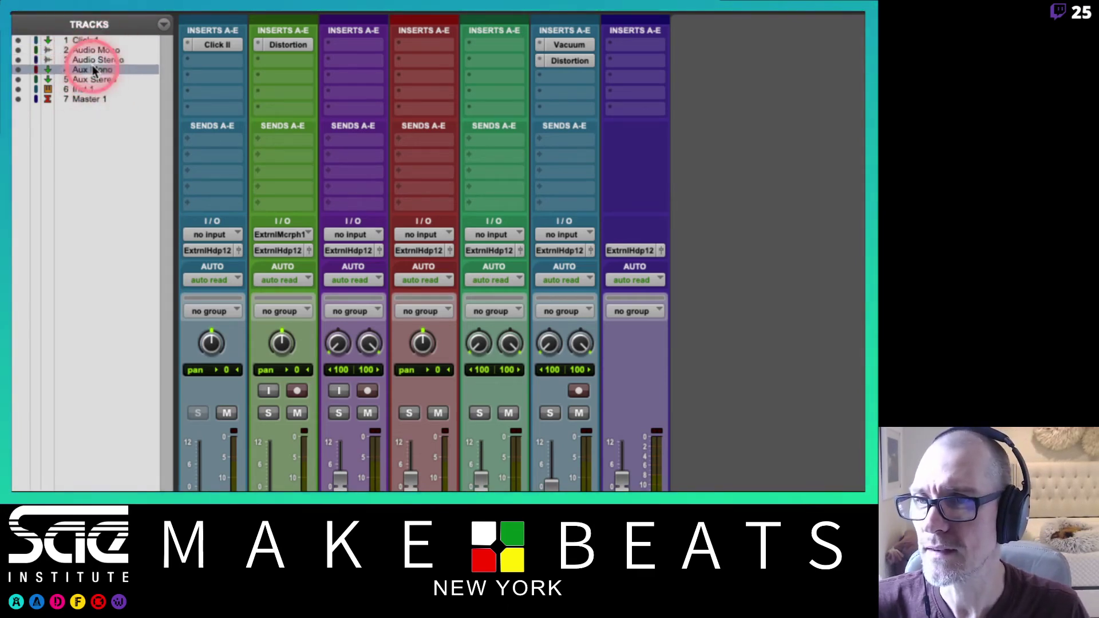
{"action": "left_click", "coordinate": [92, 99]}
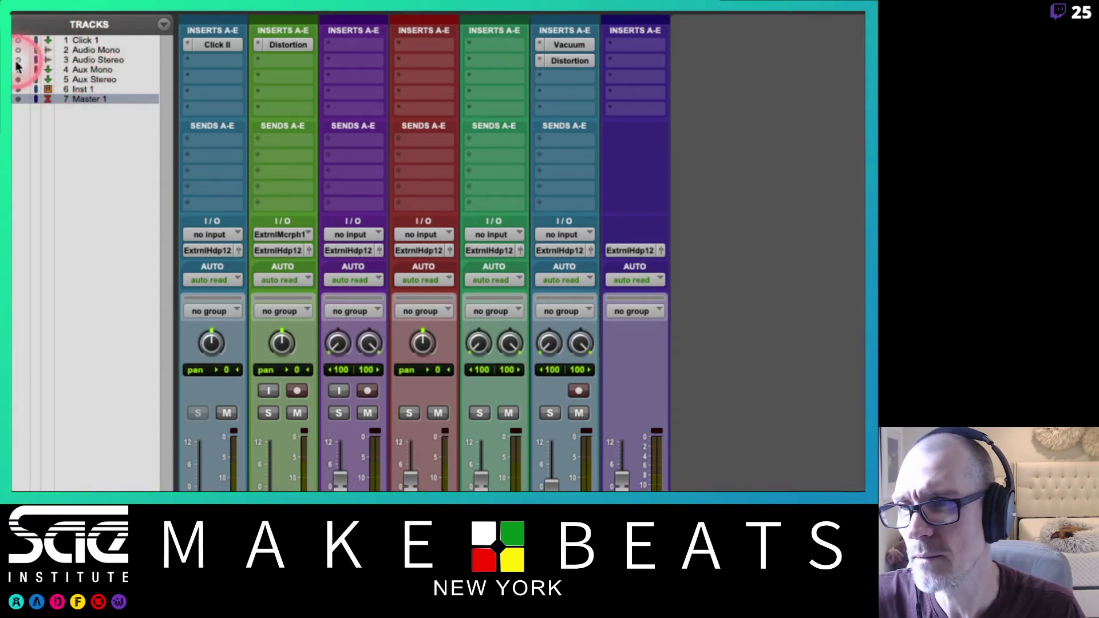
- Try hiding the Click 1, Audio Mono, Audio Stereo and Aux Mono tracks, and show them all again
{"action": "left_click_drag", "start_coordinate": [18, 60], "coordinate": [20, 41]}
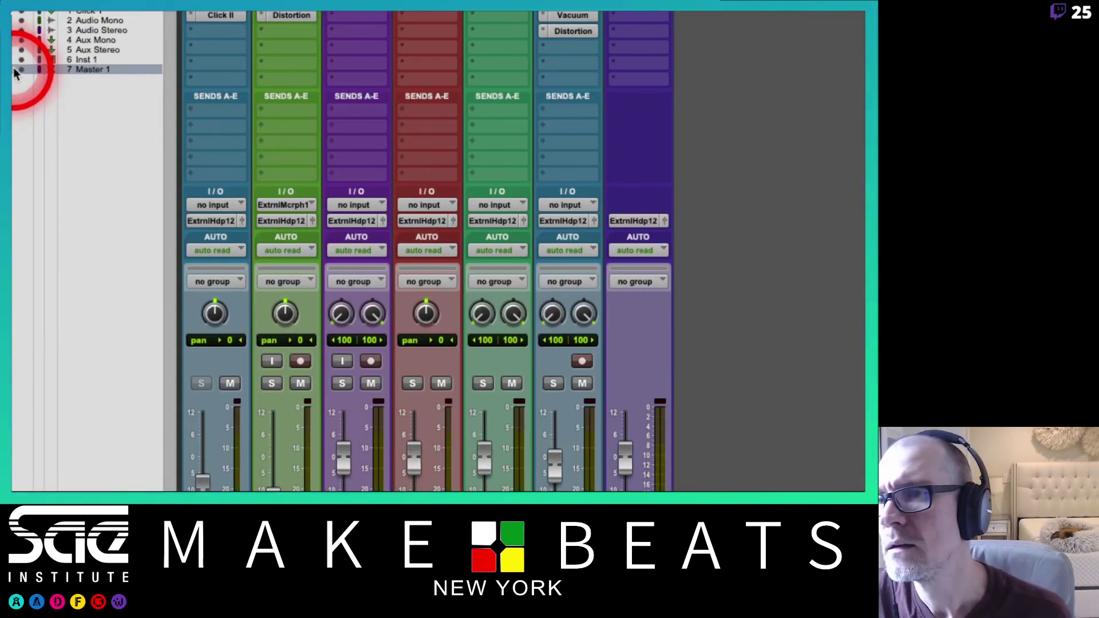
{"action": "left_click", "coordinate": [21, 24]}
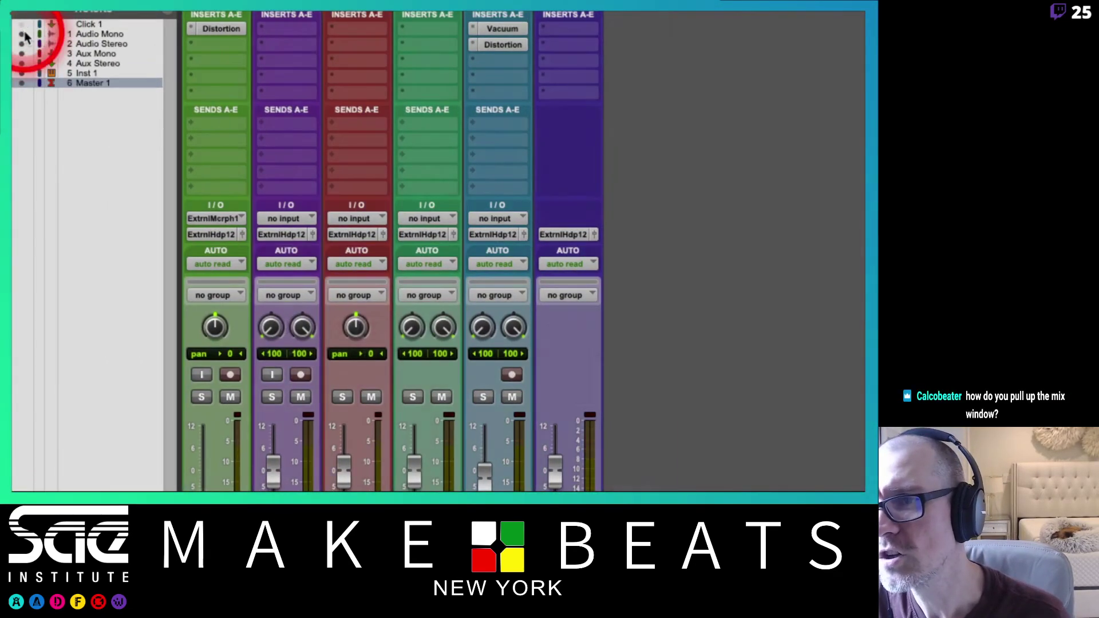
{"action": "left_click", "coordinate": [22, 34]}
{"action": "left_click", "coordinate": [22, 43]}
{"action": "left_click", "coordinate": [23, 54]}
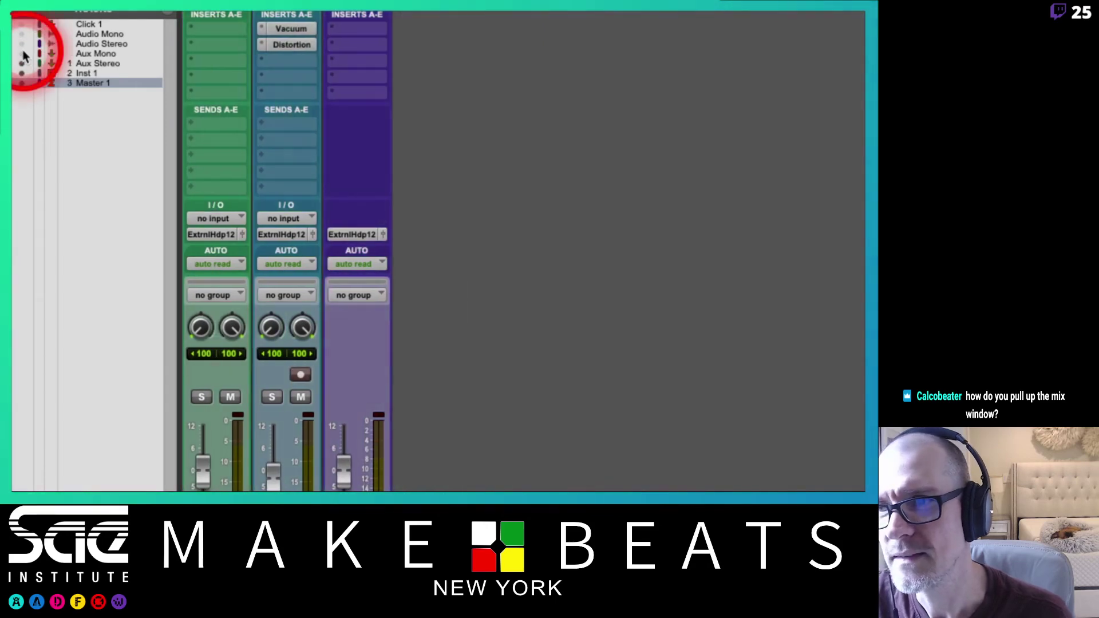
{"action": "left_click", "coordinate": [23, 54]}
{"action": "left_click", "coordinate": [22, 43]}
{"action": "left_click", "coordinate": [22, 34]}
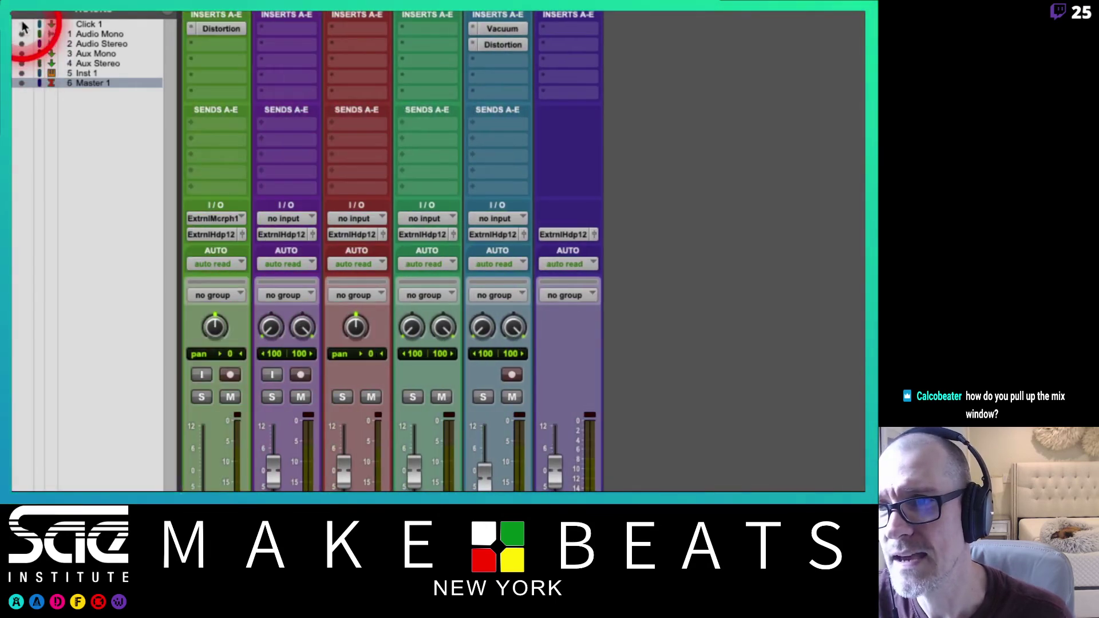
{"action": "left_click", "coordinate": [21, 24]}
- Select the Aux Mono track, and toggle to the Edit window and back to the Mix window
{"action": "left_click", "coordinate": [80, 33]}
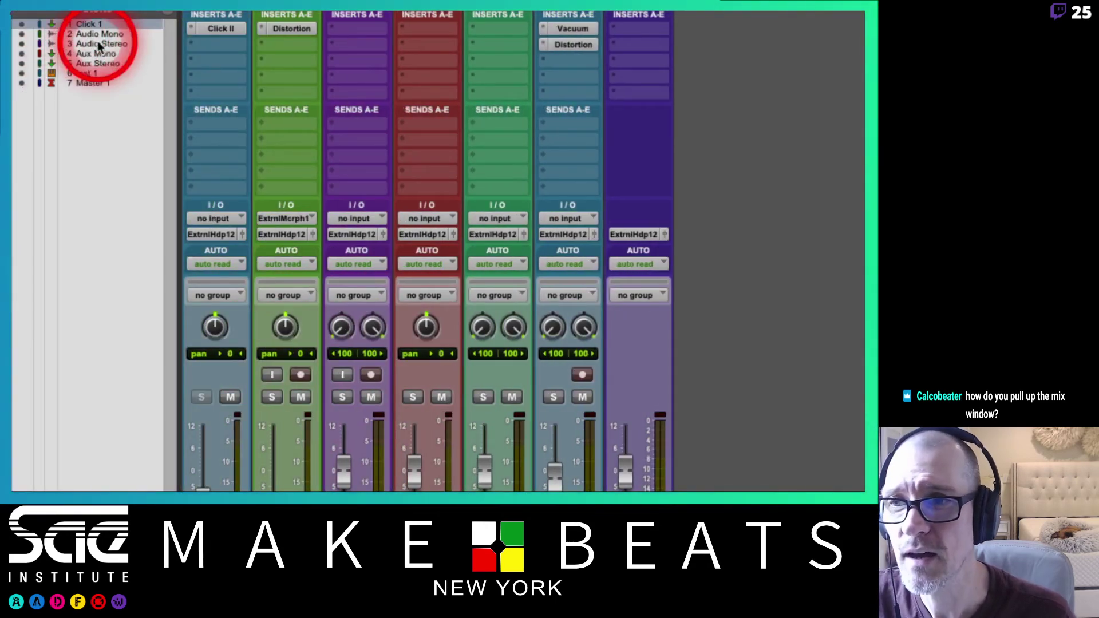
{"action": "left_click", "coordinate": [102, 55]}
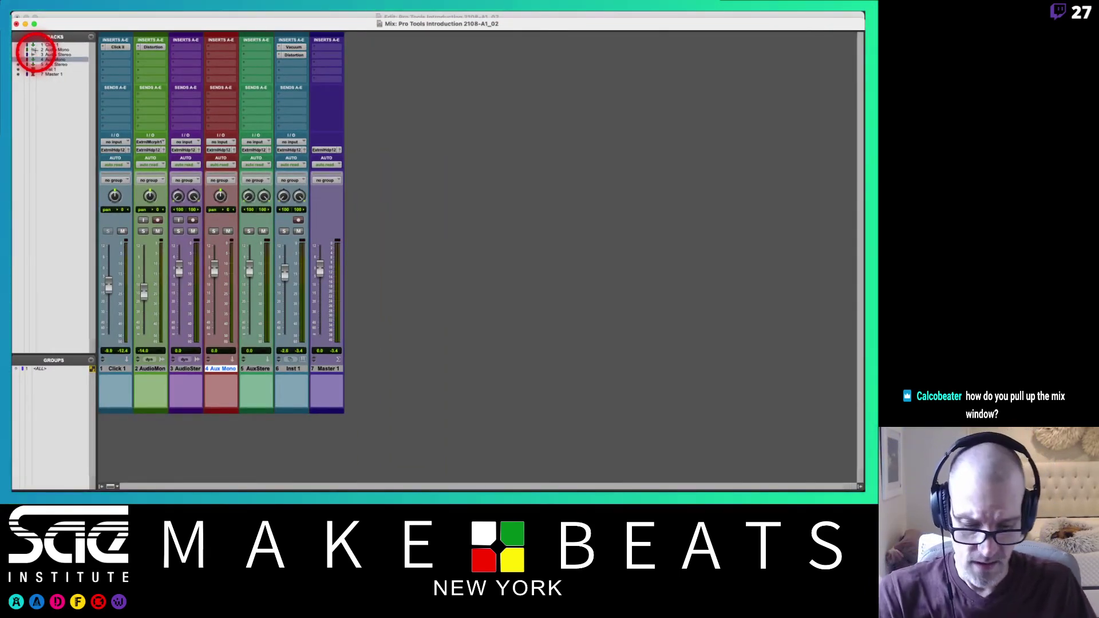
{"action": "key", "text": "super+equal"}
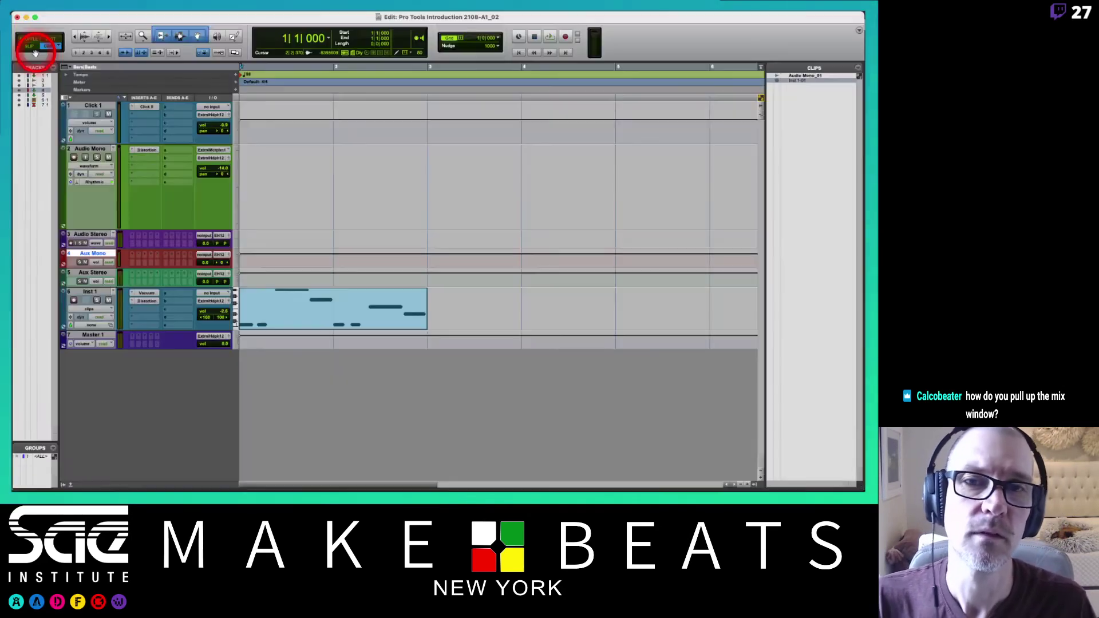
{"action": "key", "text": "super+equal"}
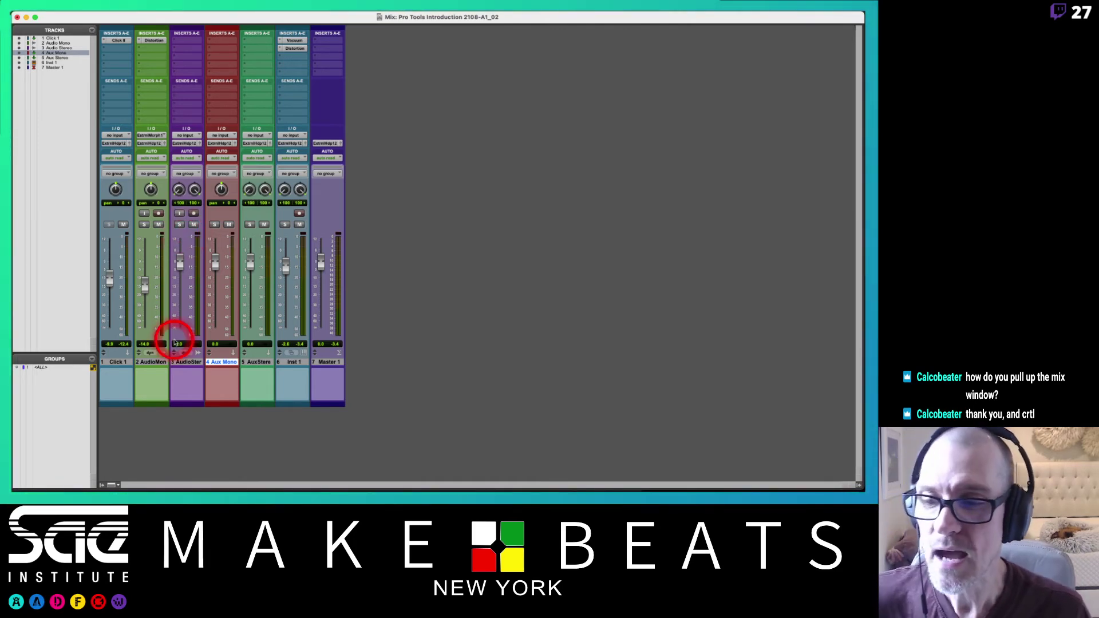
{"action": "left_click", "coordinate": [118, 362]}
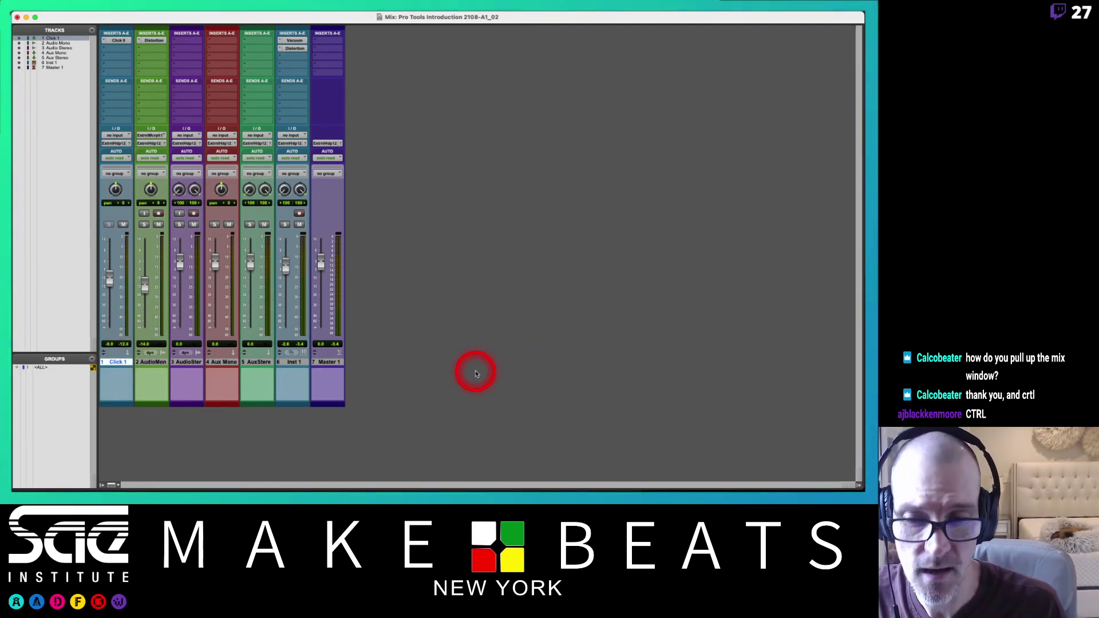
{"action": "left_click", "coordinate": [338, 361]}
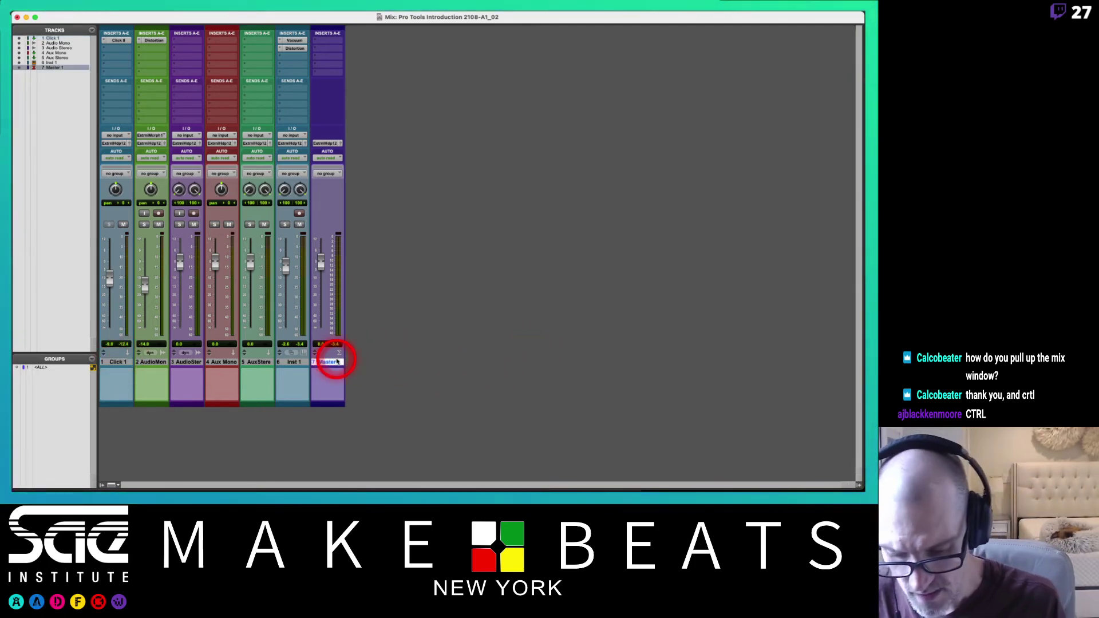
{"action": "key", "text": "super+shift+n"}
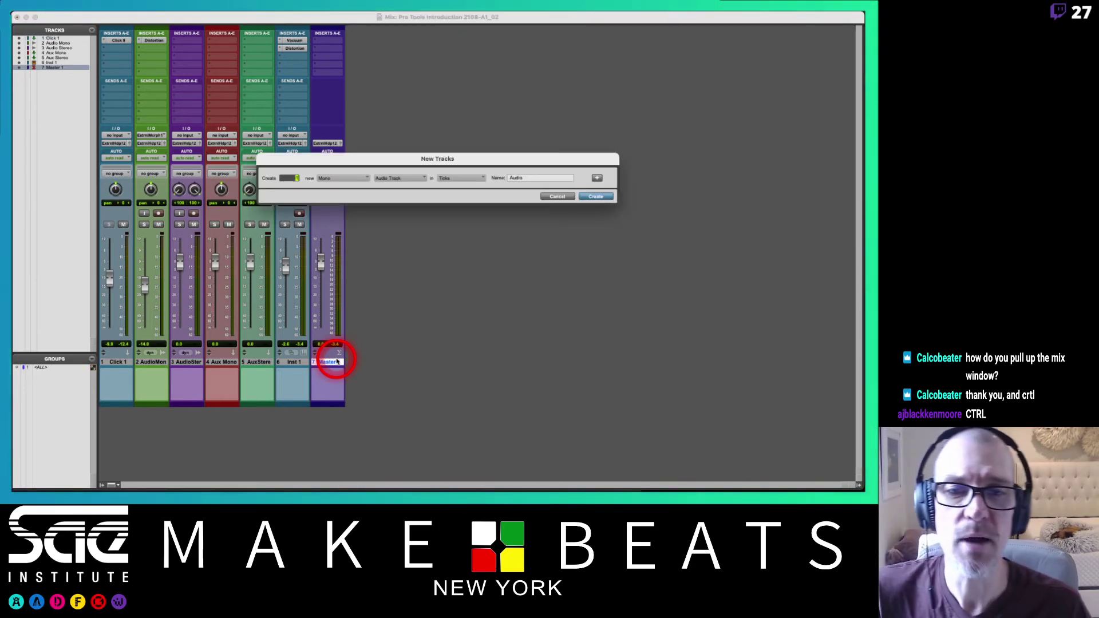
{"action": "left_click", "coordinate": [555, 196]}
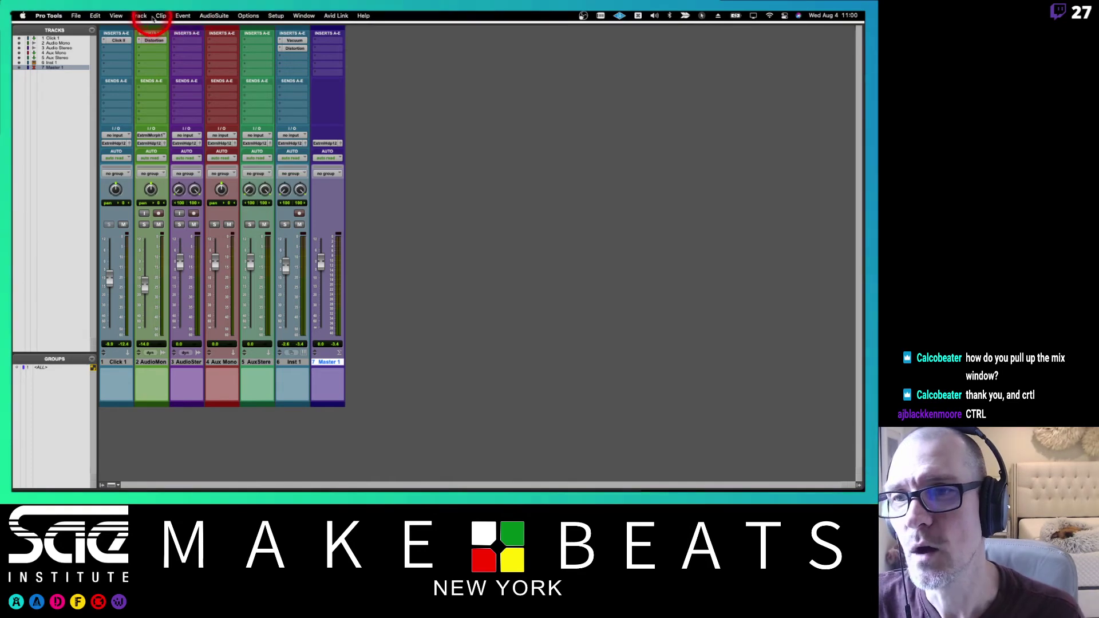
- Create one new stereo Master Fader track after Master 1
{"action": "left_click", "coordinate": [139, 15]}
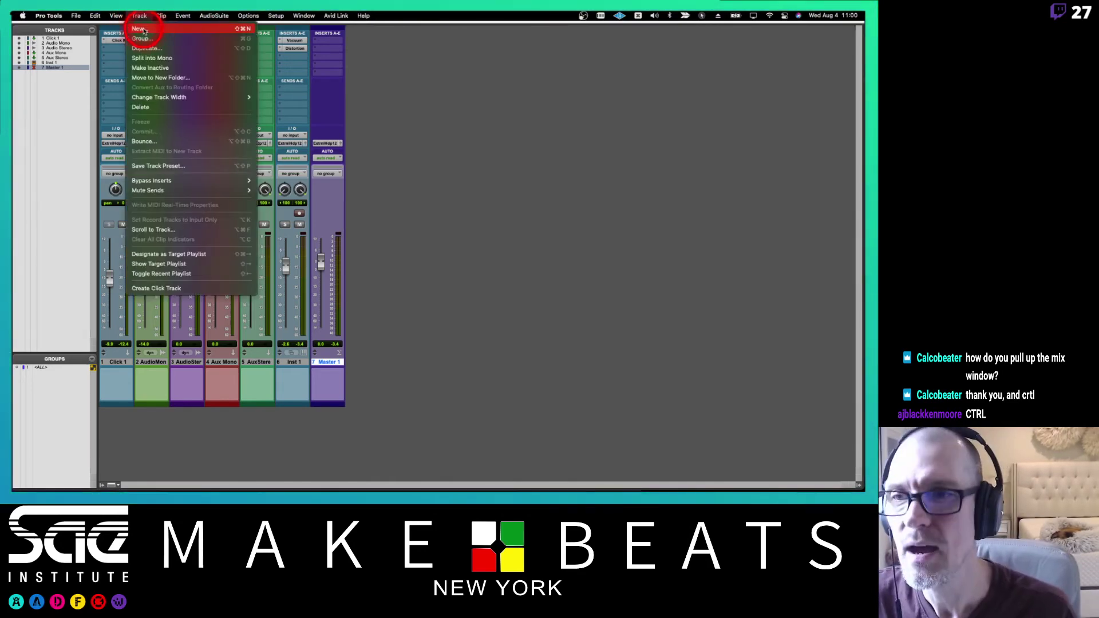
{"action": "left_click", "coordinate": [140, 15]}
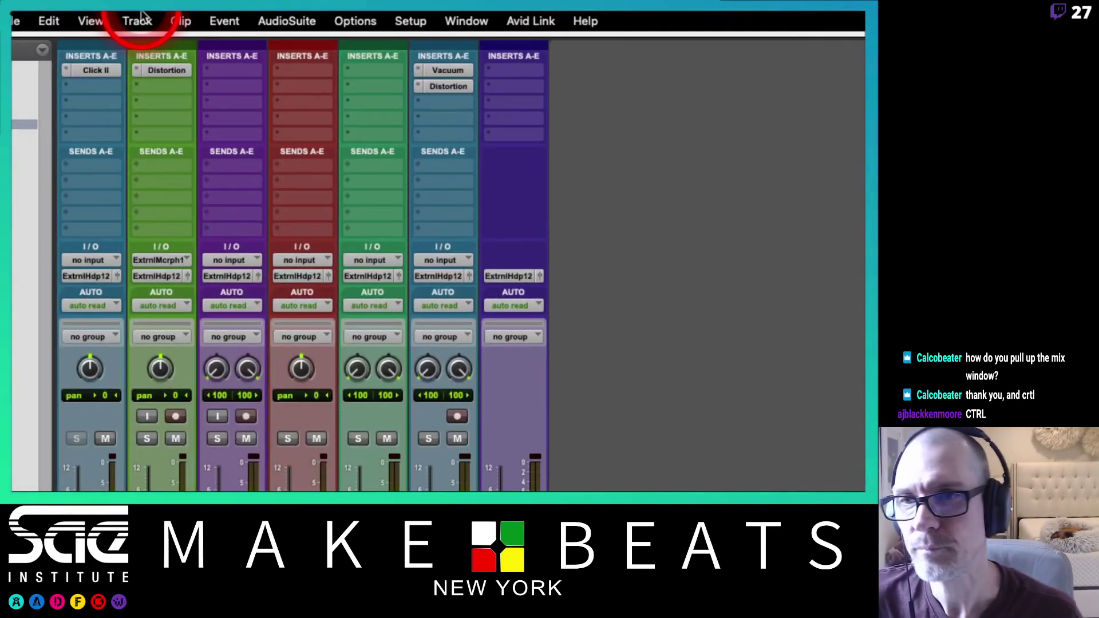
{"action": "left_click", "coordinate": [142, 14]}
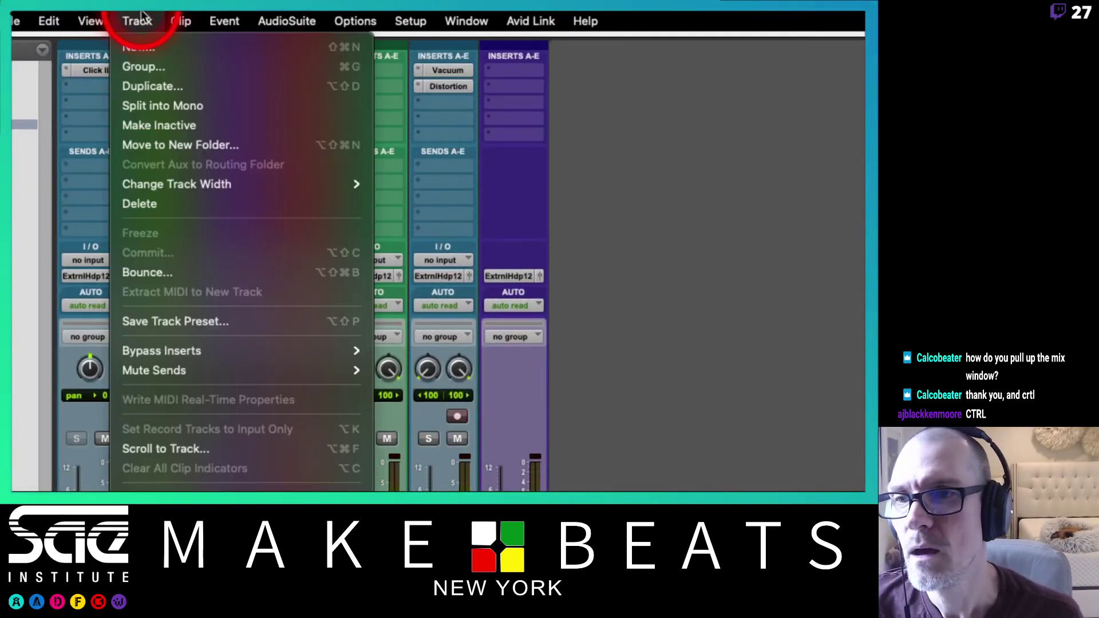
{"action": "left_click", "coordinate": [135, 49]}
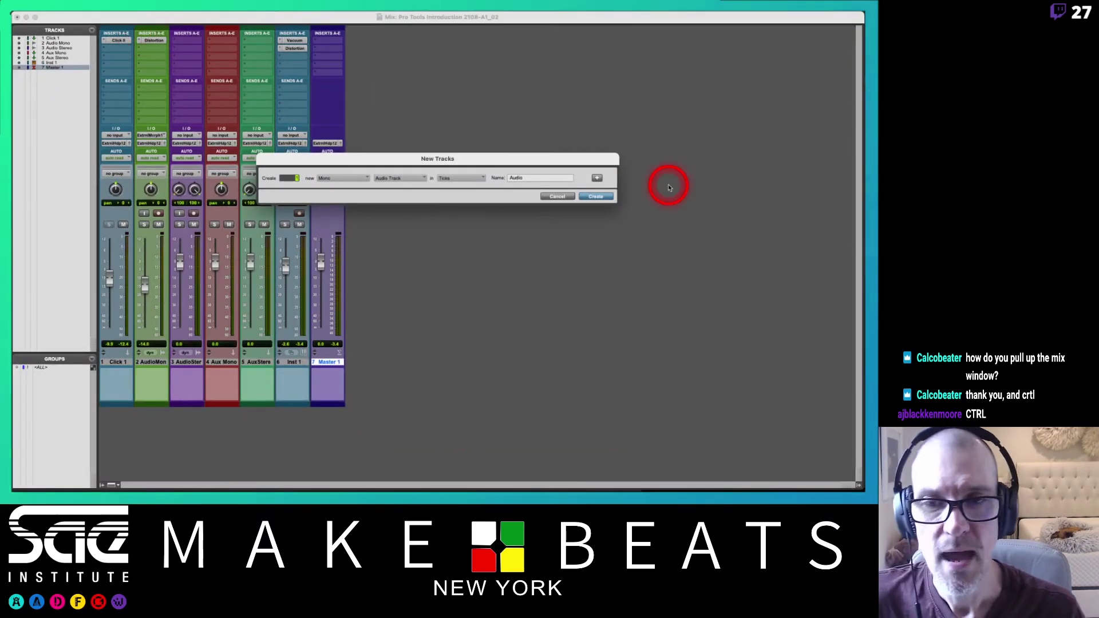
{"action": "left_click_drag", "start_coordinate": [471, 164], "coordinate": [463, 145]}
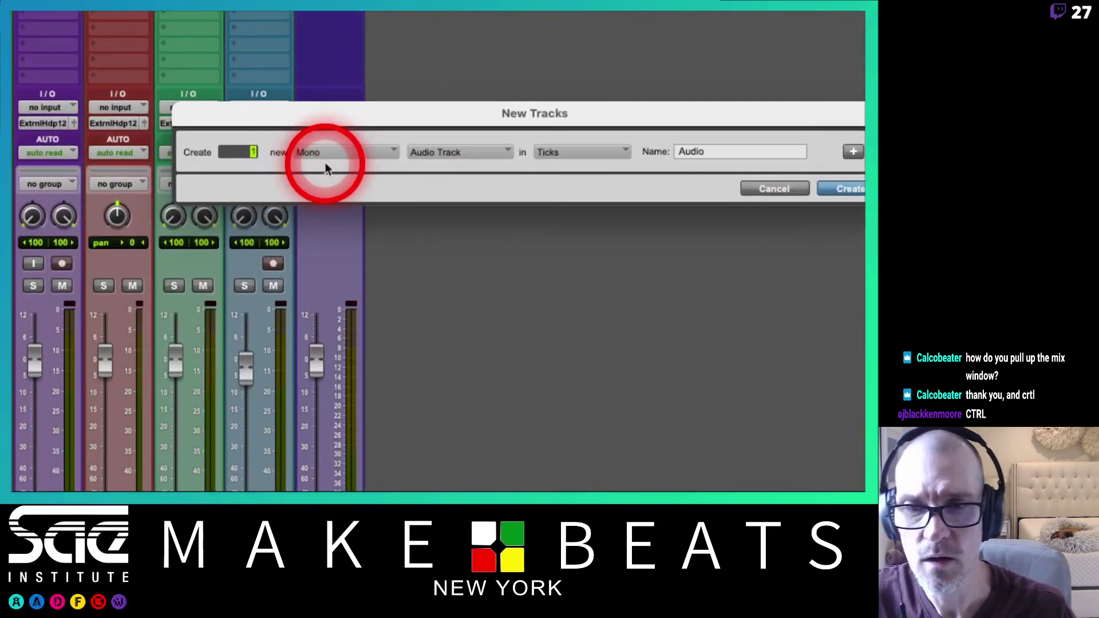
{"action": "left_click", "coordinate": [342, 155]}
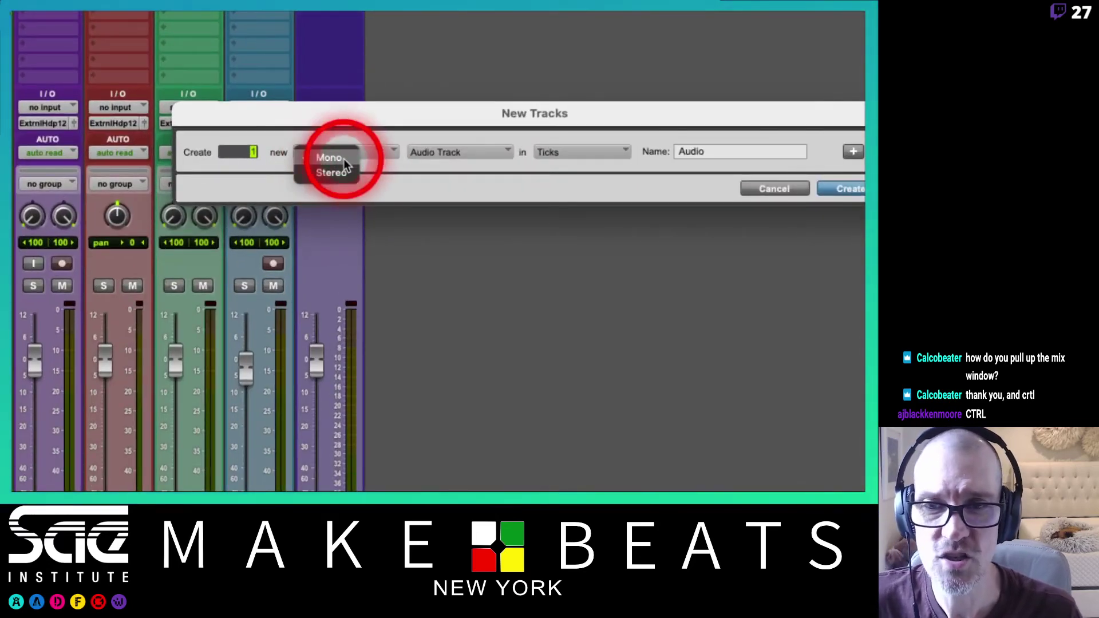
{"action": "left_click", "coordinate": [342, 169]}
{"action": "left_click", "coordinate": [441, 154]}
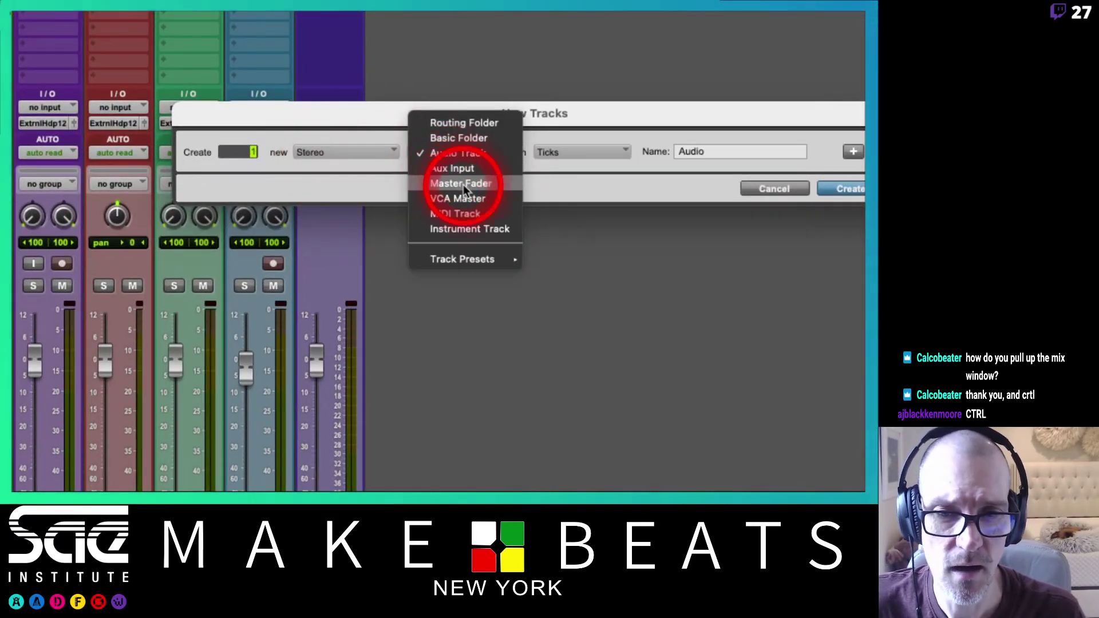
{"action": "left_click", "coordinate": [463, 189]}
{"action": "left_click", "coordinate": [849, 190]}
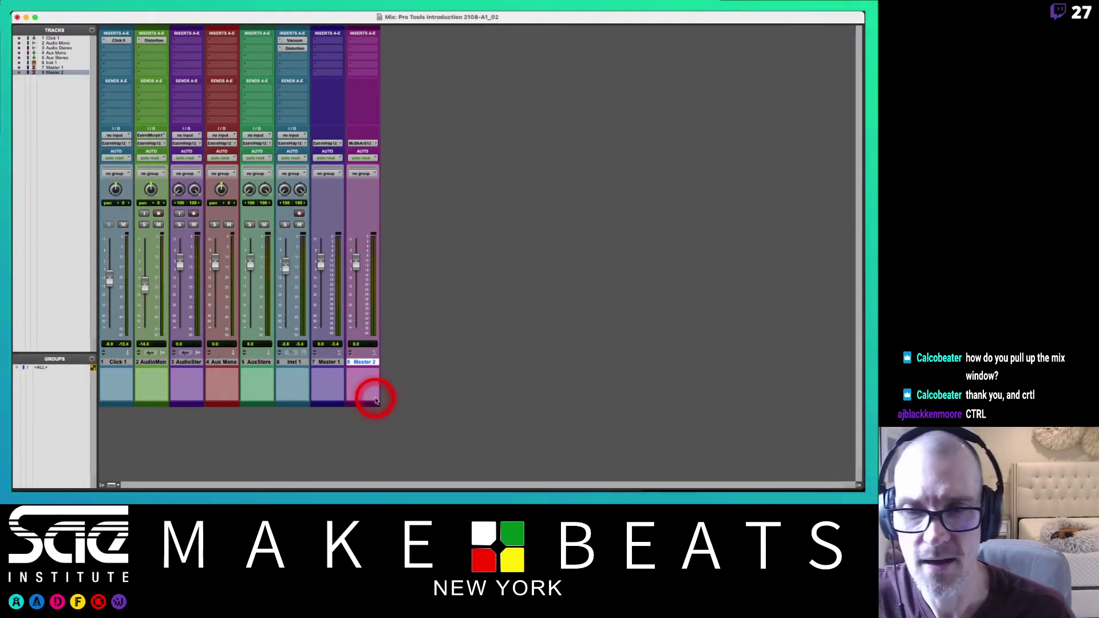
{"action": "right_click", "coordinate": [366, 363]}
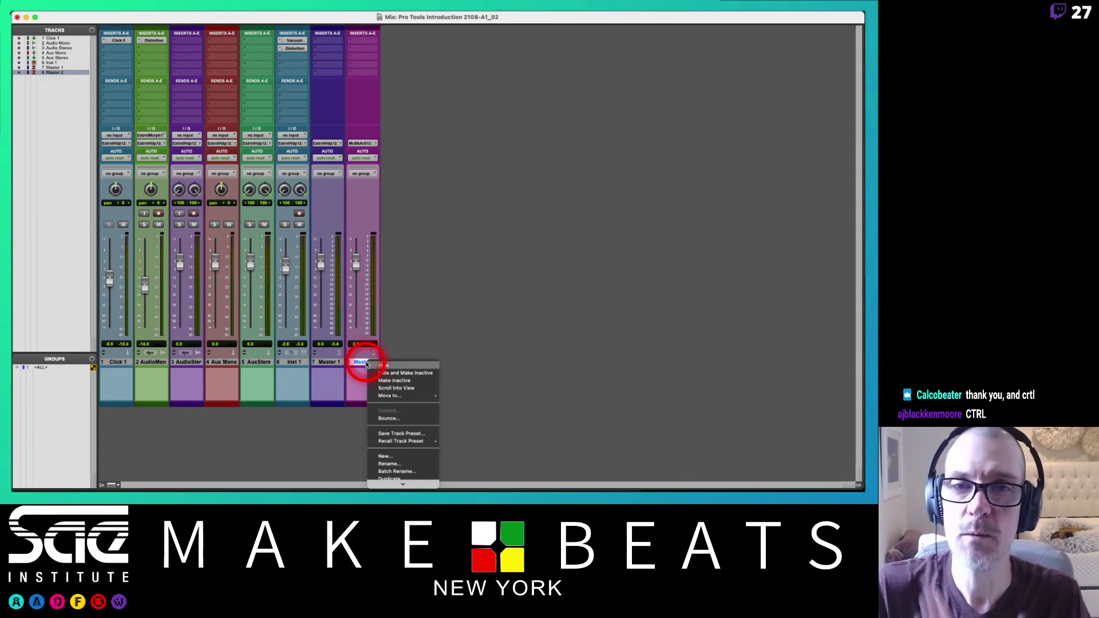
{"action": "left_click", "coordinate": [361, 355]}
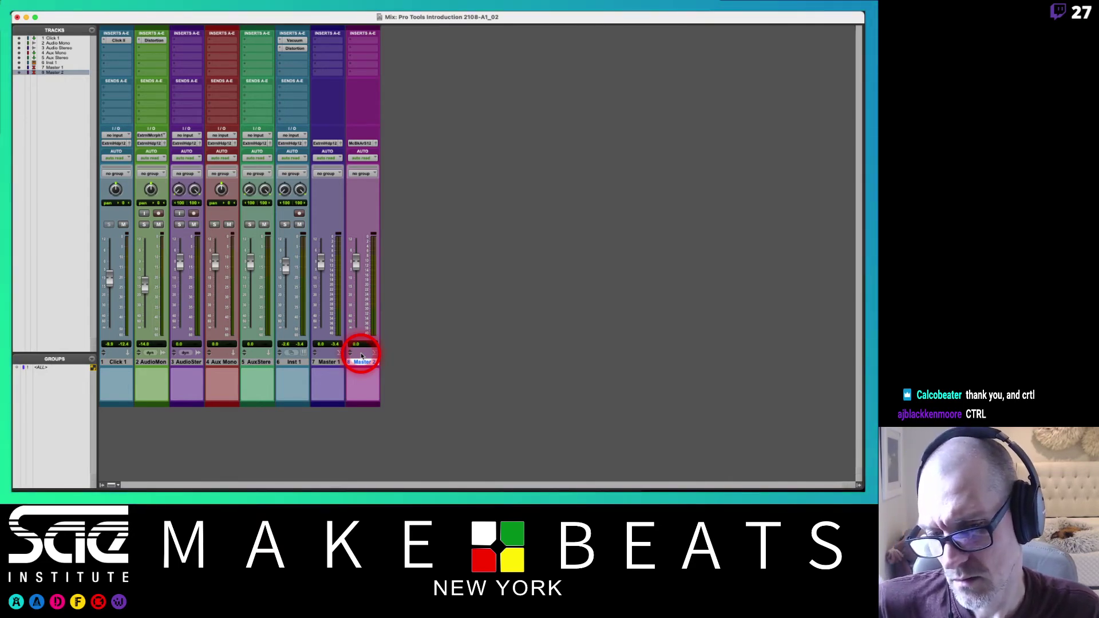
{"action": "mouse_move", "coordinate": [29, 13]}
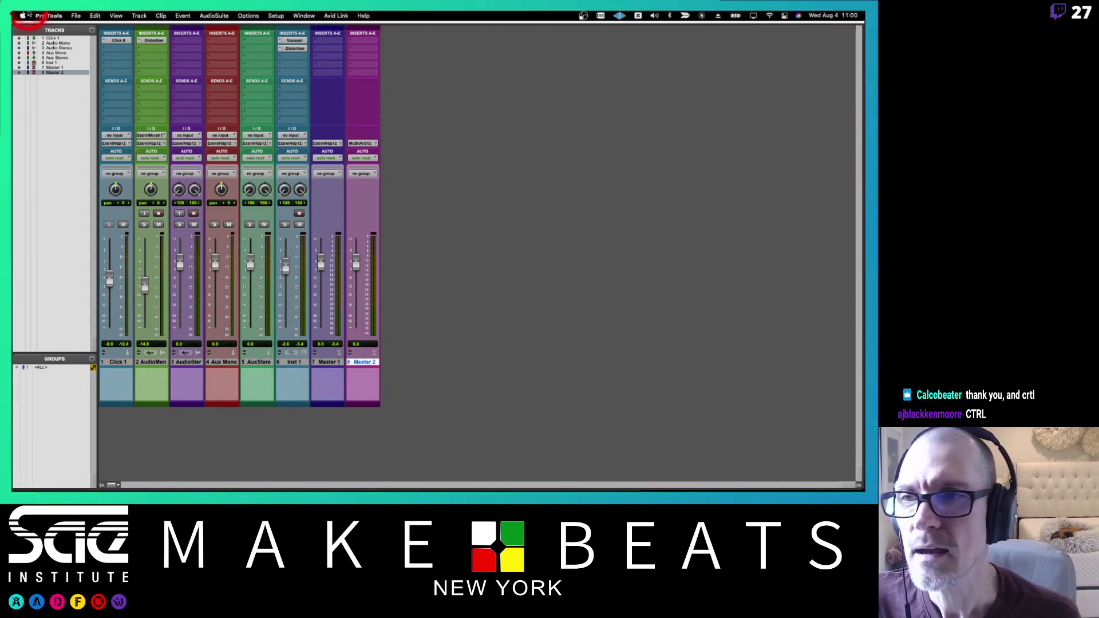
{"action": "left_click", "coordinate": [118, 16]}
{"action": "mouse_move", "coordinate": [132, 16]}
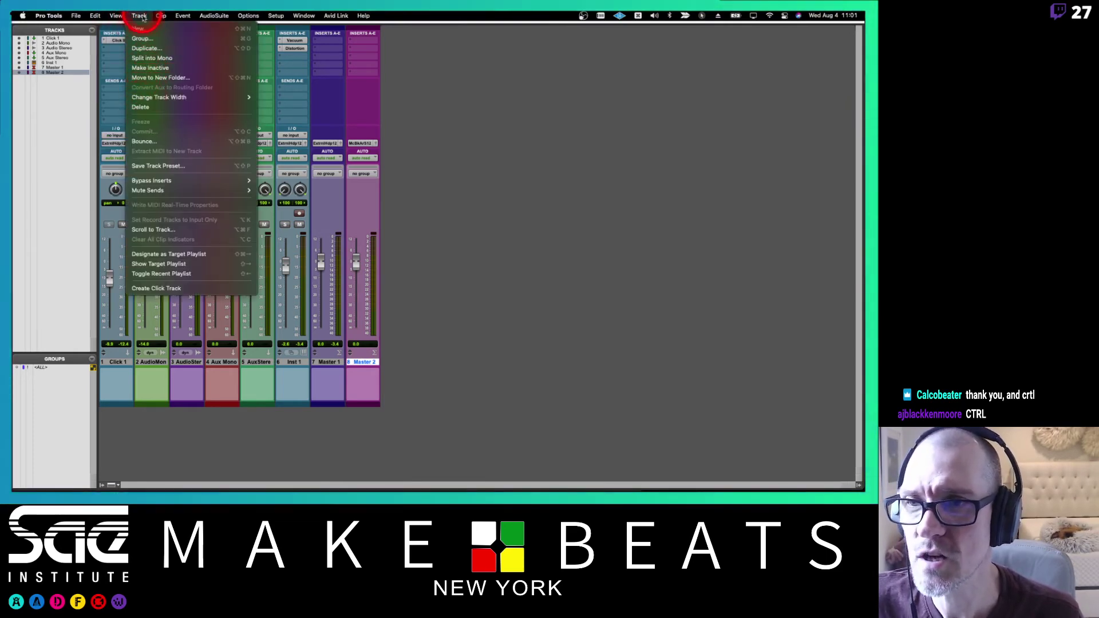
{"action": "left_click", "coordinate": [445, 131]}
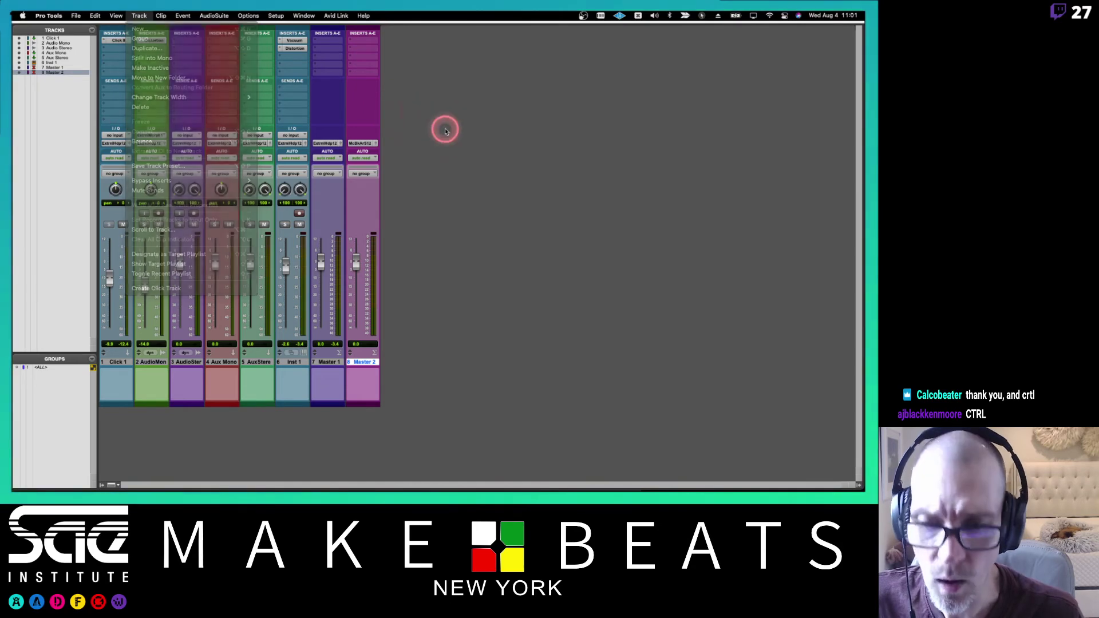
- Delete the Master 2 track from the session
{"action": "left_click", "coordinate": [364, 362]}
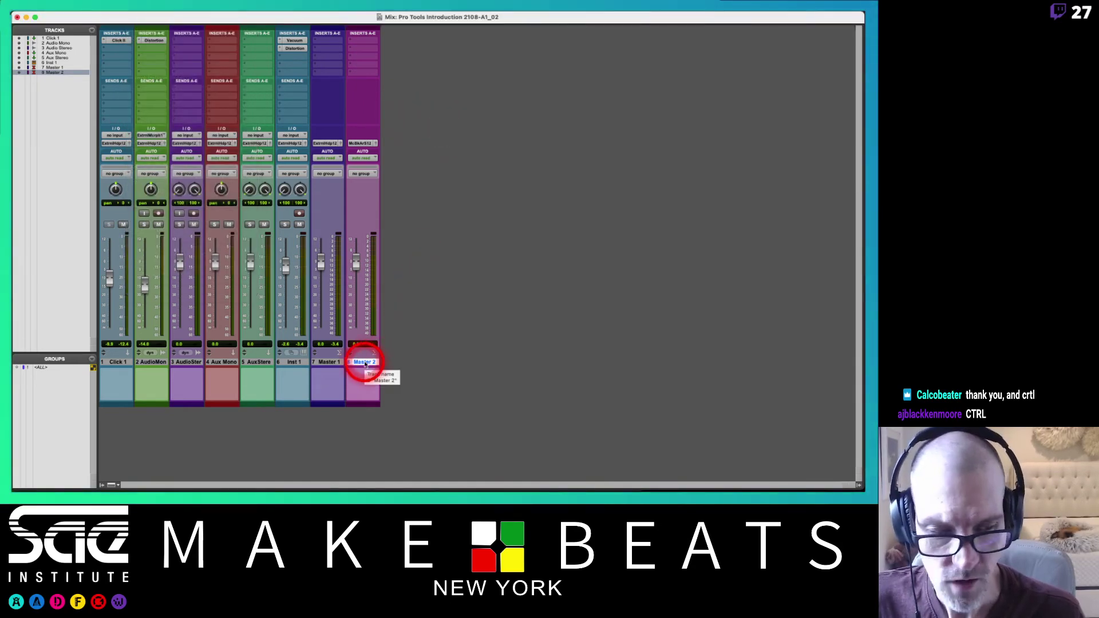
{"action": "right_click", "coordinate": [365, 363]}
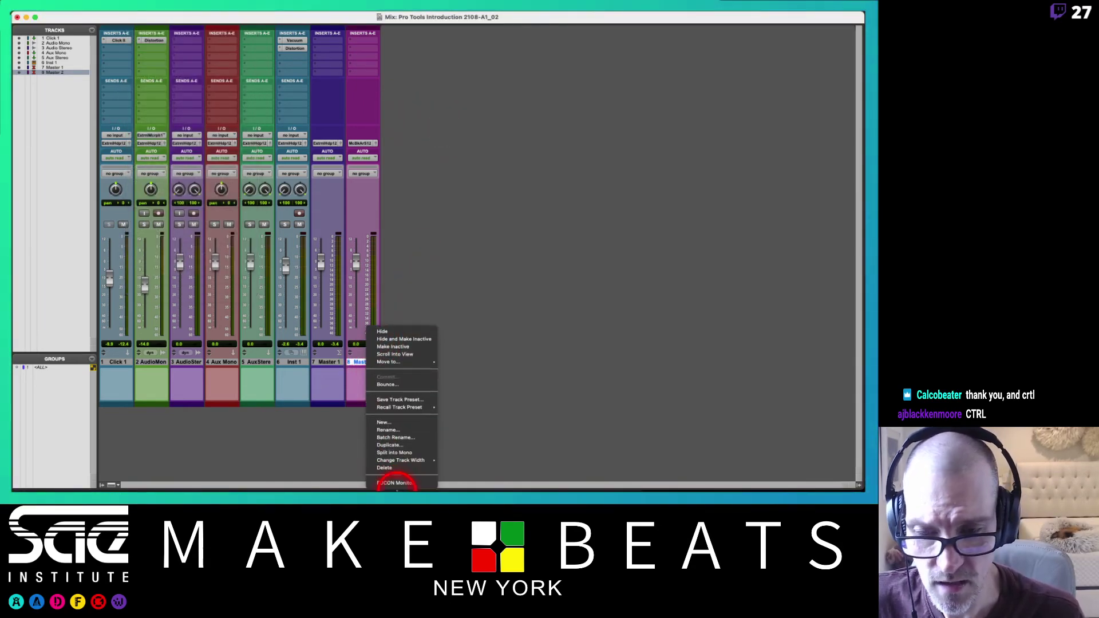
{"action": "left_click", "coordinate": [391, 469]}
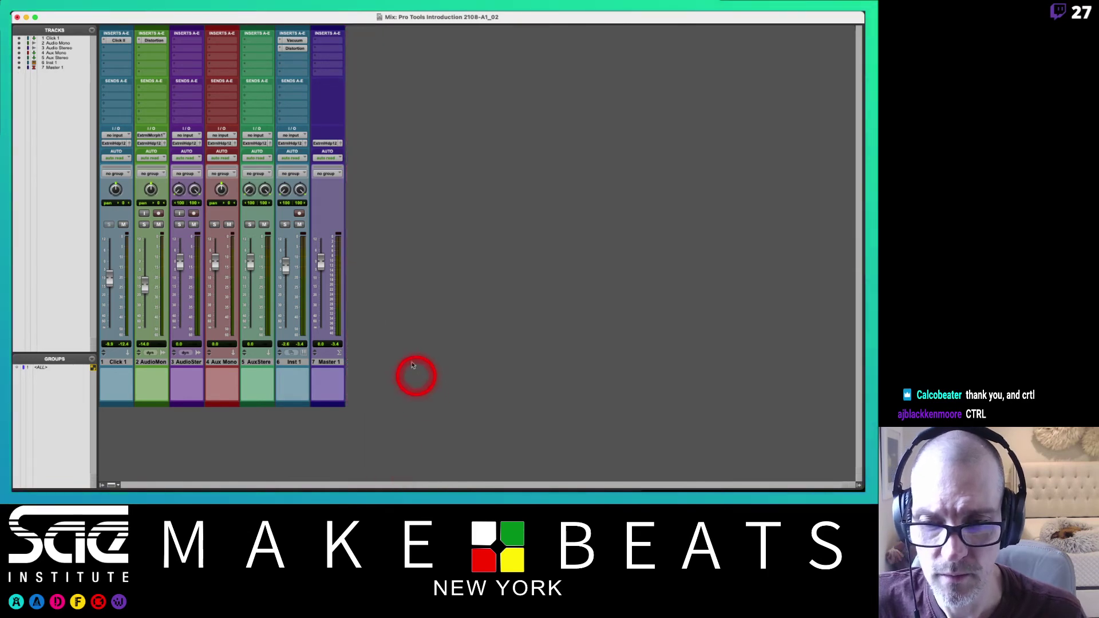
{"action": "mouse_move", "coordinate": [700, 16]}
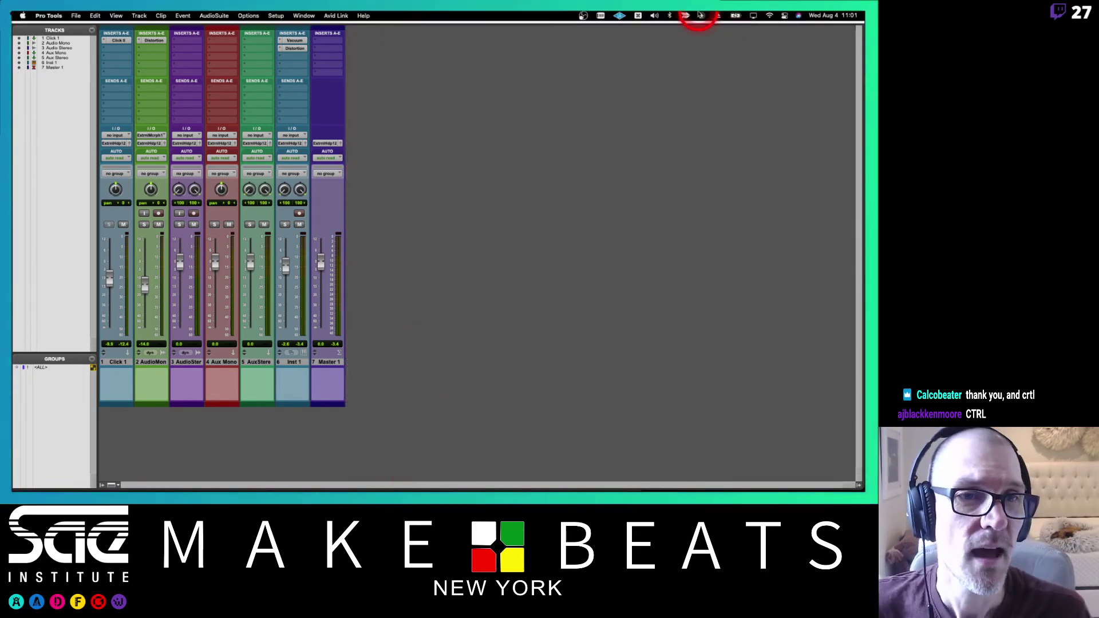
- Open the Keyboard Maestro editor and add a macro group named Pro Tools
{"action": "left_click", "coordinate": [637, 16]}
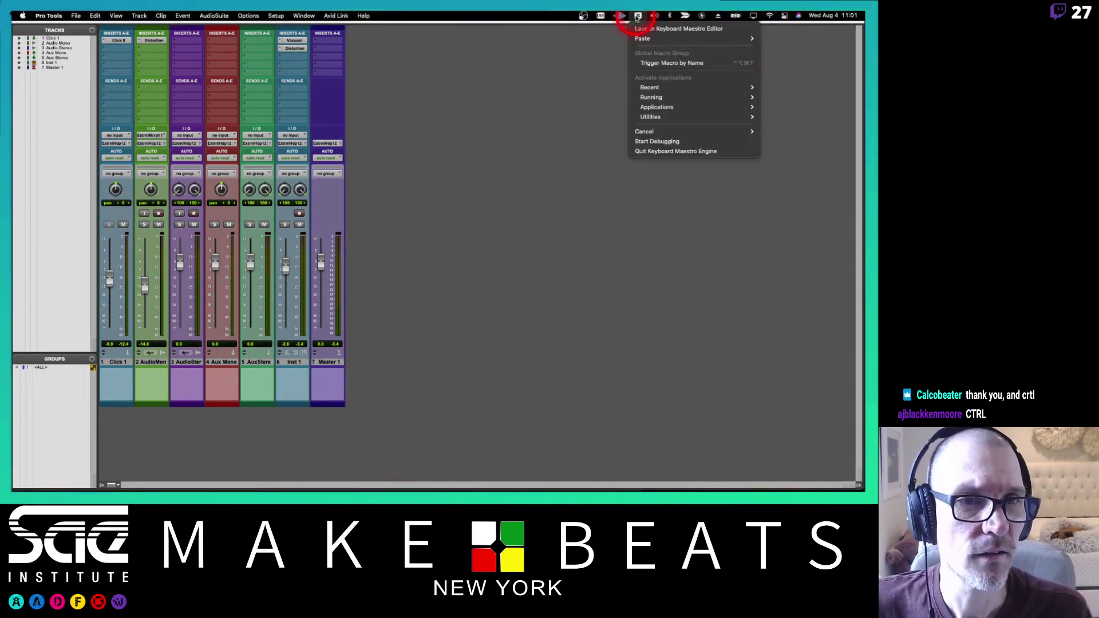
{"action": "left_click", "coordinate": [638, 25]}
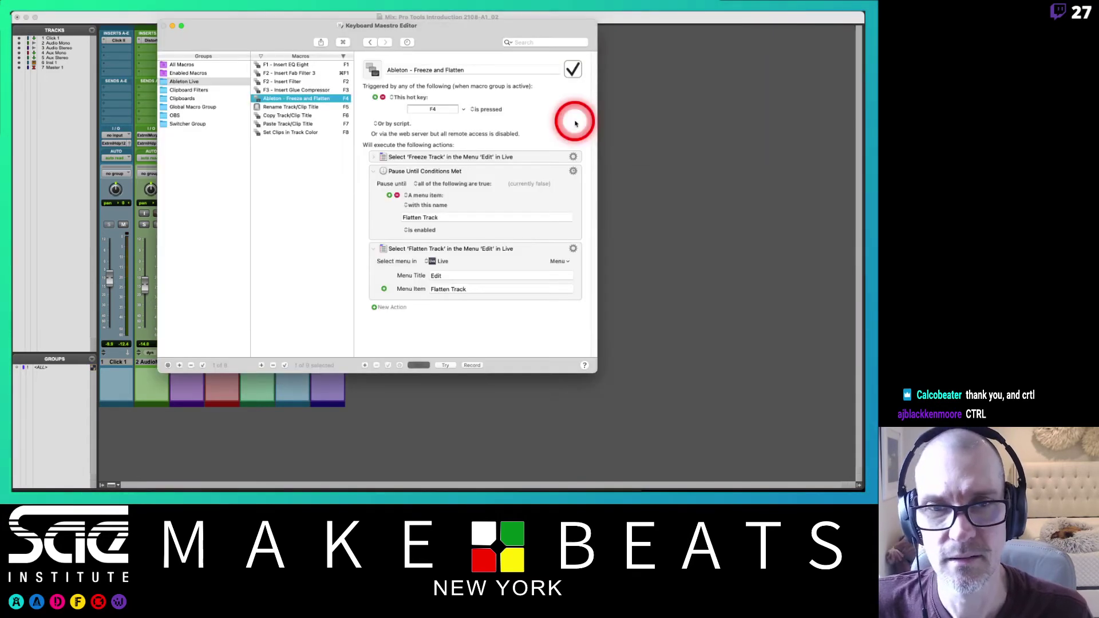
{"action": "left_click_drag", "start_coordinate": [487, 27], "coordinate": [608, 47]}
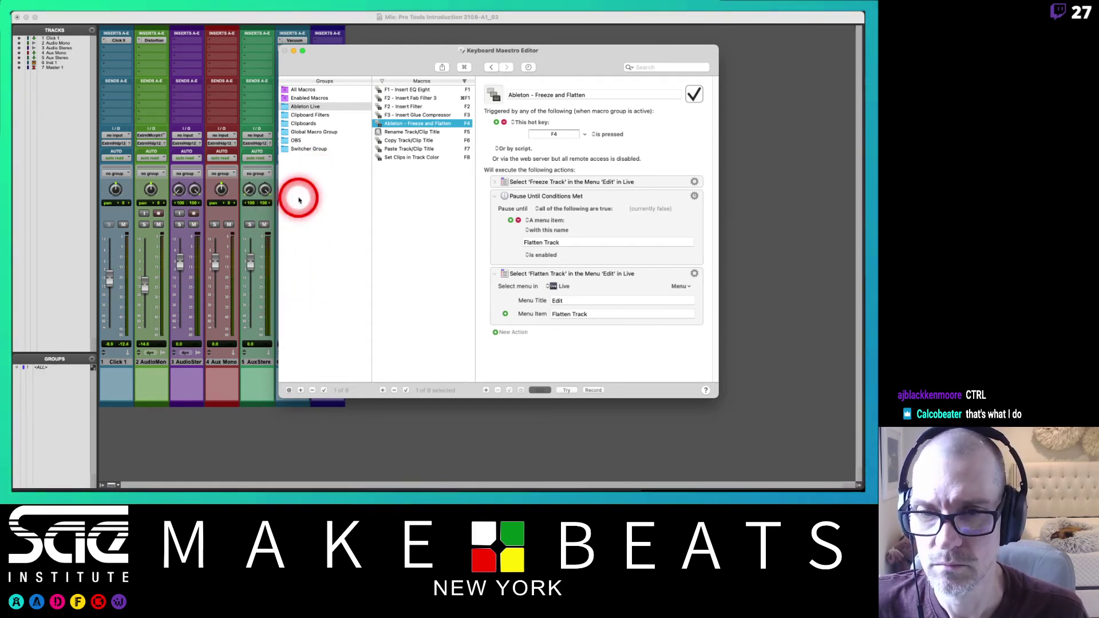
{"action": "left_click", "coordinate": [300, 390]}
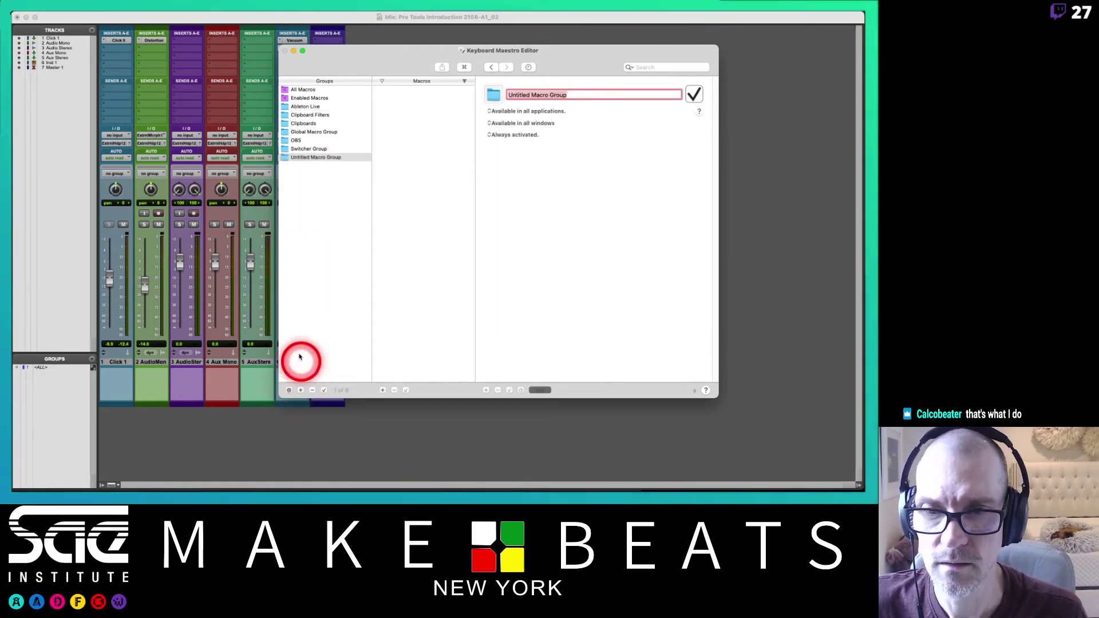
{"action": "type", "text": "P"}
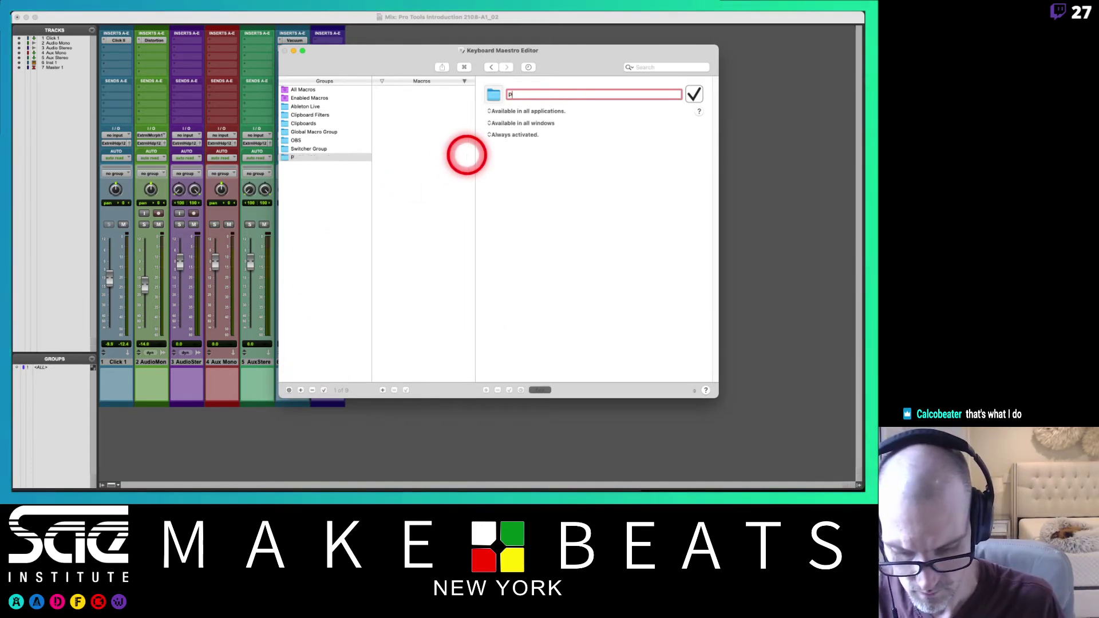
{"action": "type", "text": "ro Tools"}
{"action": "key", "text": "Return"}
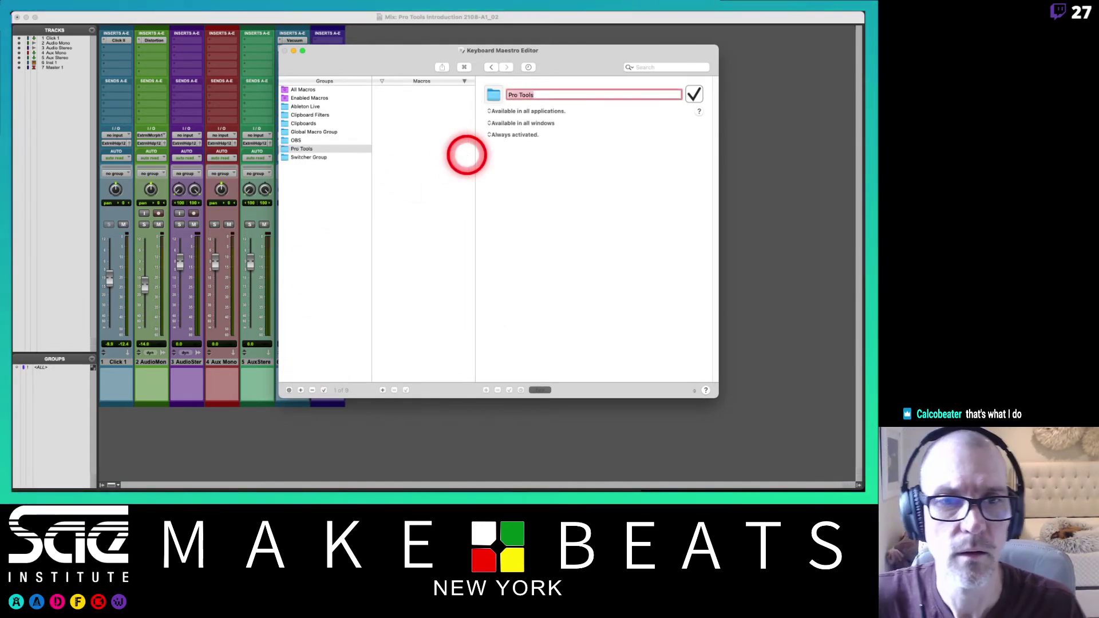
- Limit the Pro Tools macro group's availability to the Pro Tools application
{"action": "left_click", "coordinate": [515, 112]}
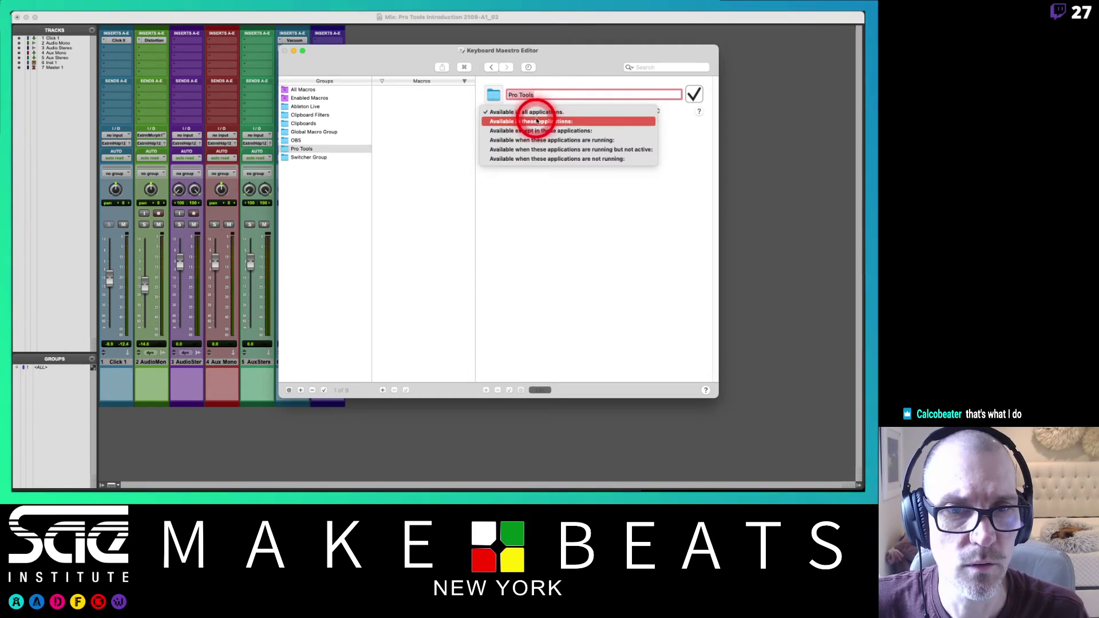
{"action": "left_click", "coordinate": [537, 121]}
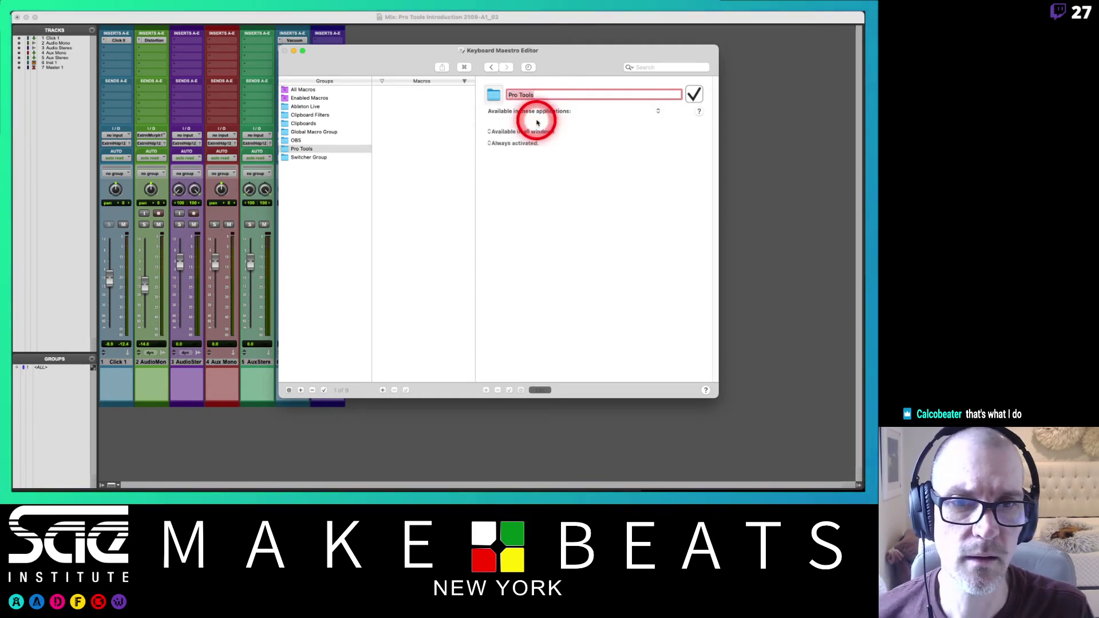
{"action": "left_click", "coordinate": [501, 122]}
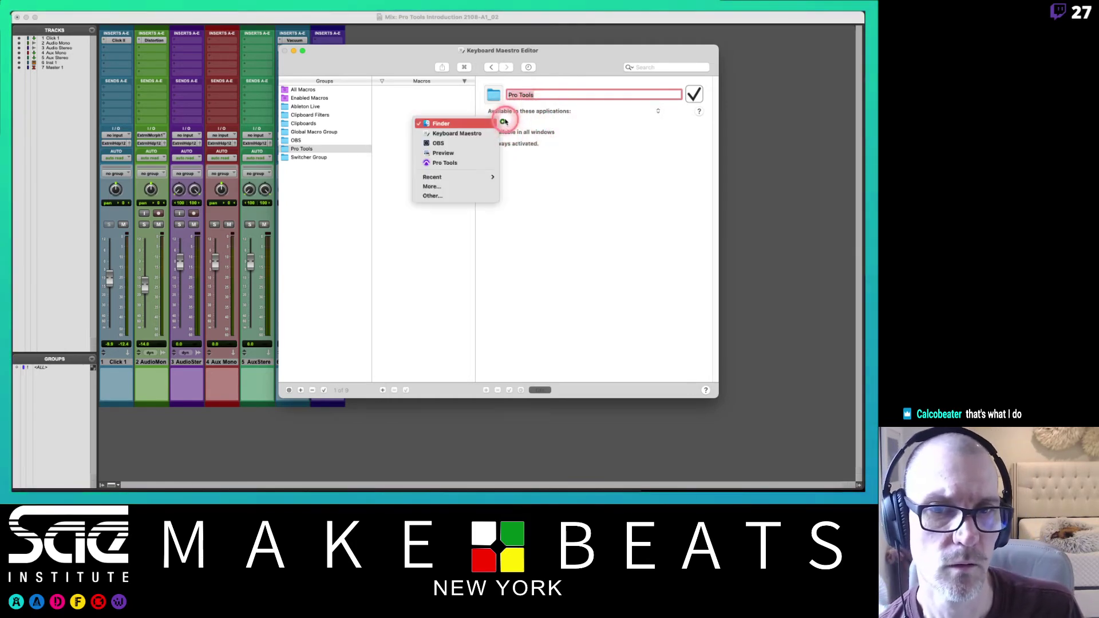
{"action": "left_click", "coordinate": [452, 168]}
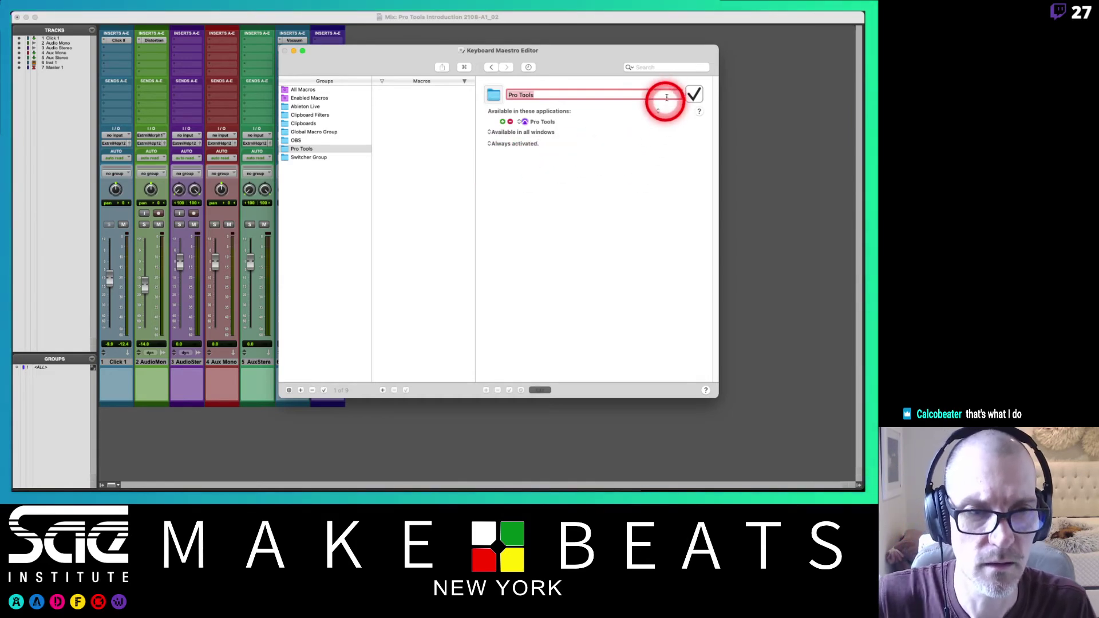
{"action": "left_click", "coordinate": [303, 148]}
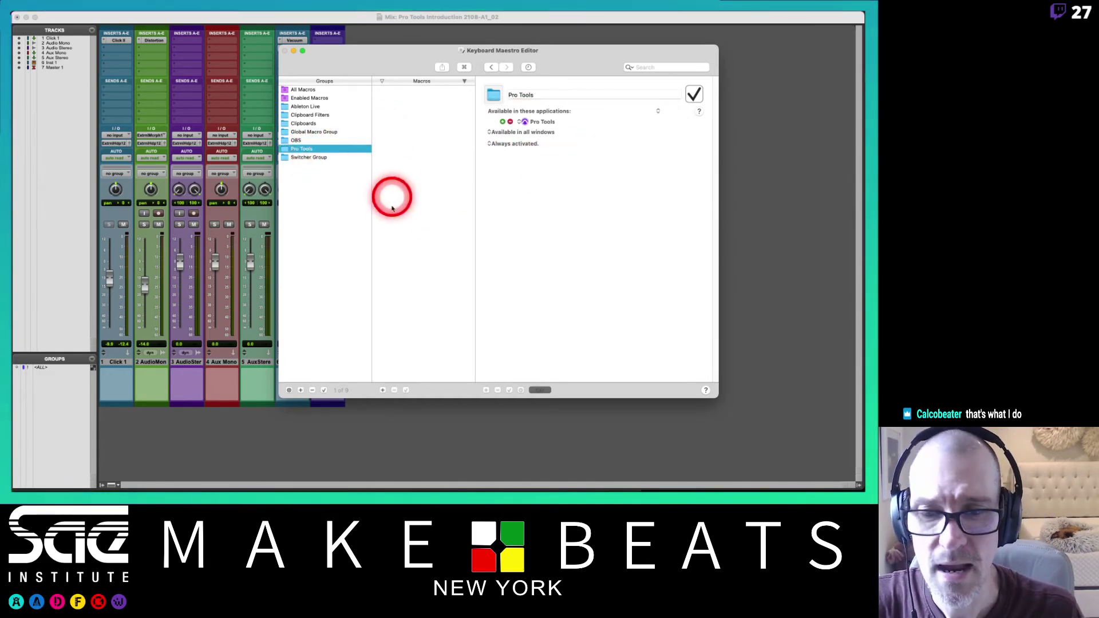
- Add an empty macro to the Pro Tools group, and close the Keyboard Maestro editor to return to the Mix window
{"action": "left_click", "coordinate": [382, 390]}
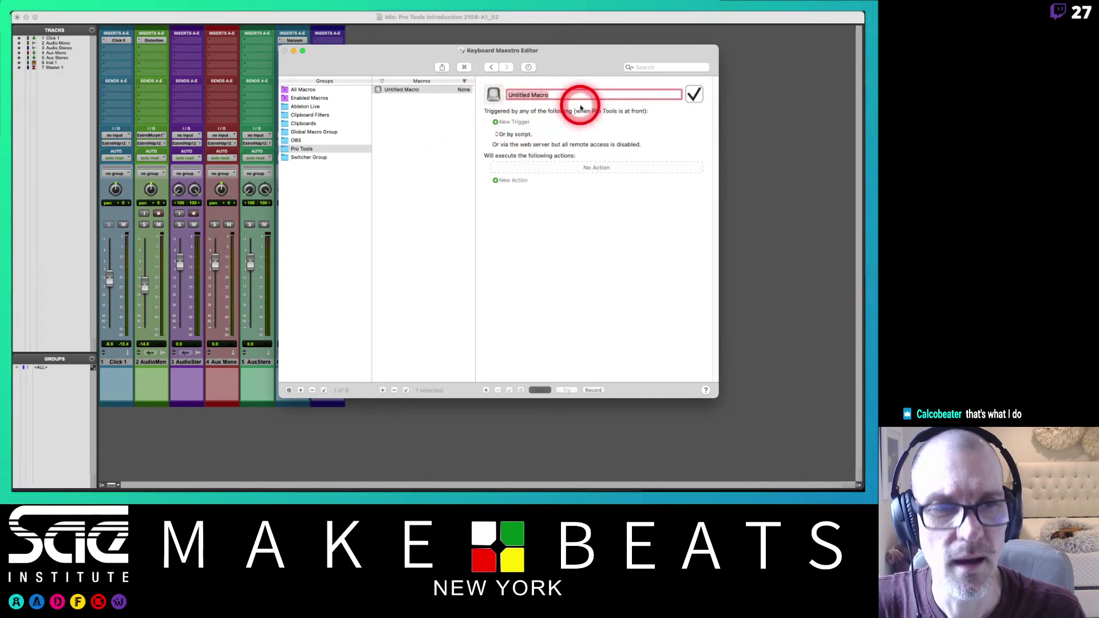
{"action": "left_click_drag", "start_coordinate": [321, 67], "coordinate": [477, 52]}
{"action": "key", "text": "super+w"}
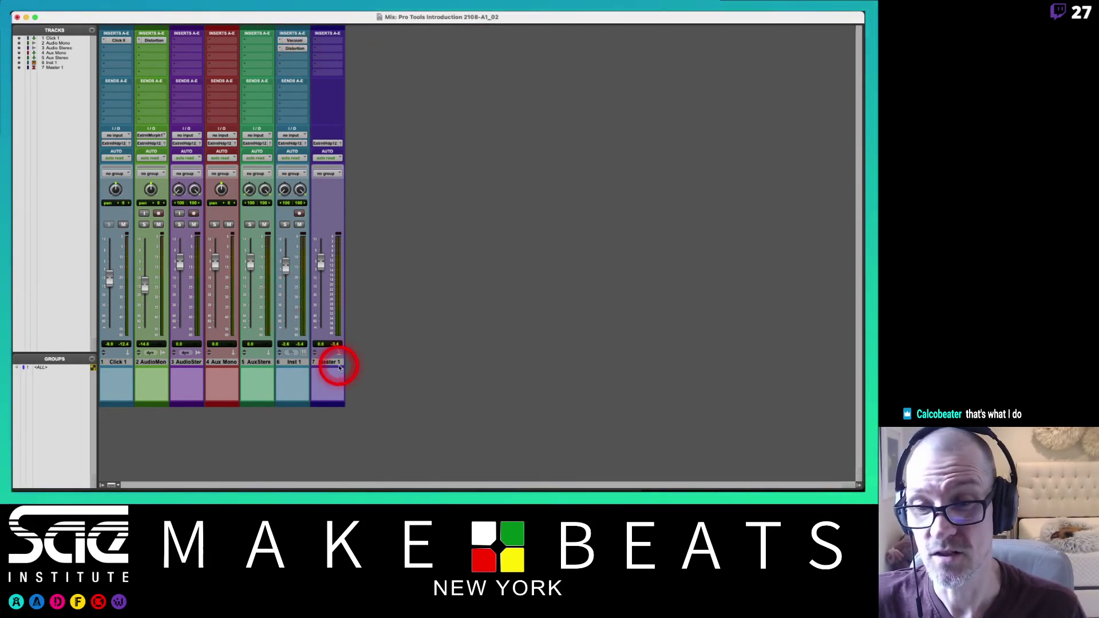
{"action": "mouse_move", "coordinate": [174, 13]}
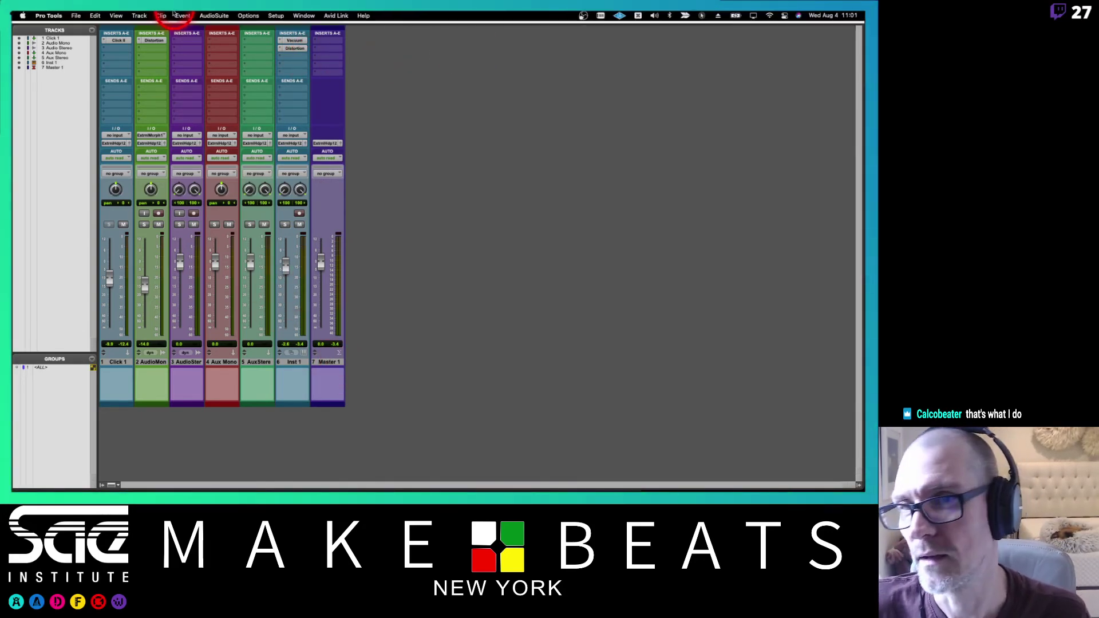
{"action": "left_click", "coordinate": [127, 16]}
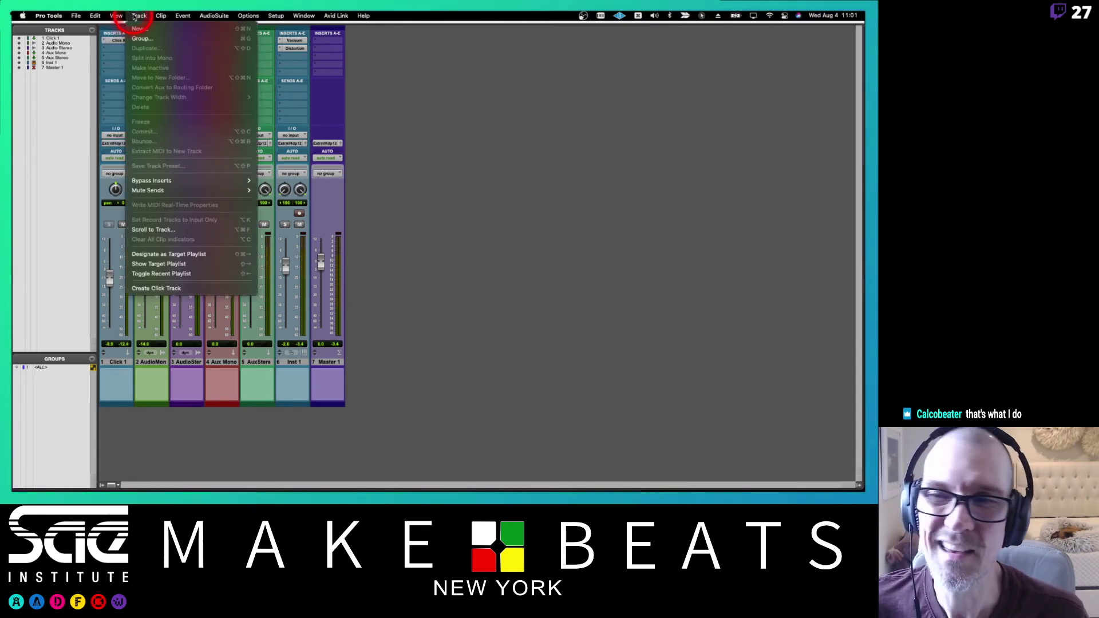
{"action": "left_click", "coordinate": [138, 16]}
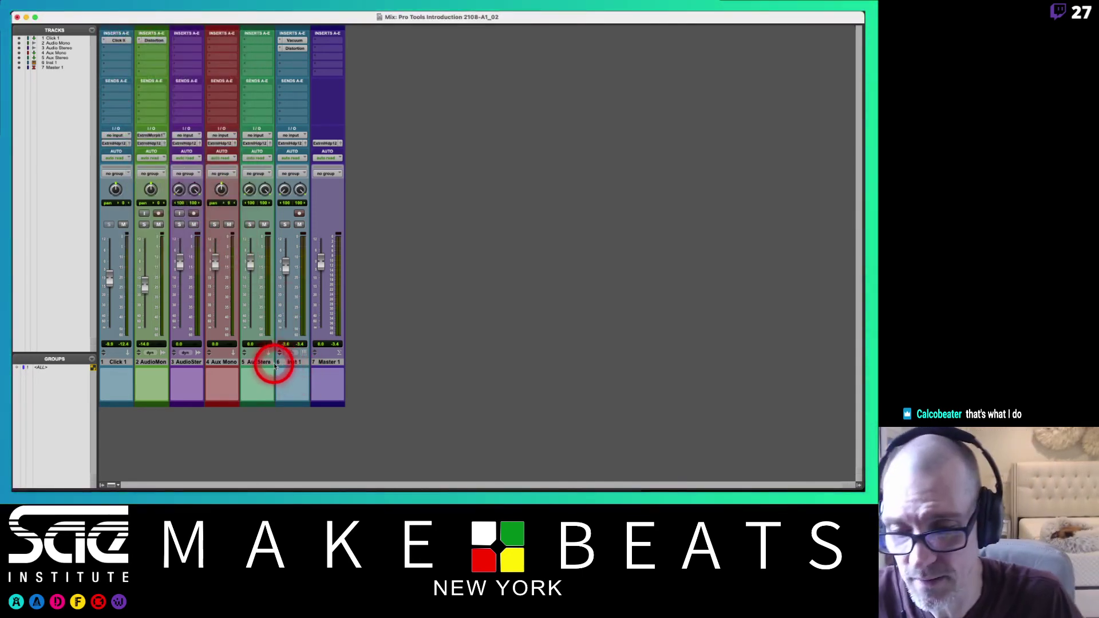
{"action": "right_click", "coordinate": [322, 362]}
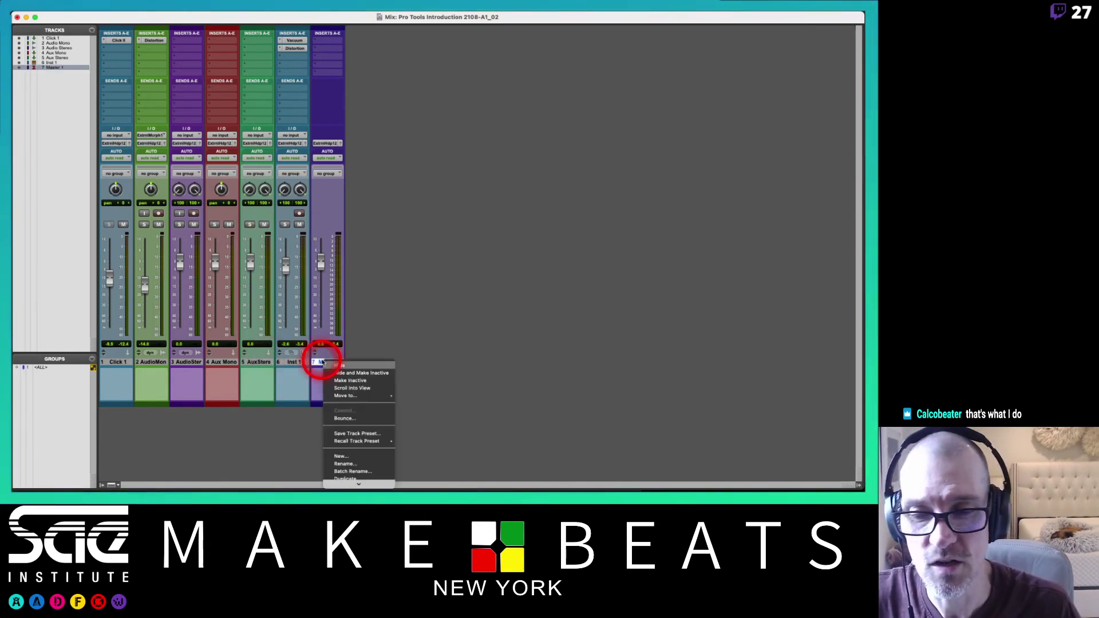
{"action": "mouse_move", "coordinate": [358, 484]}
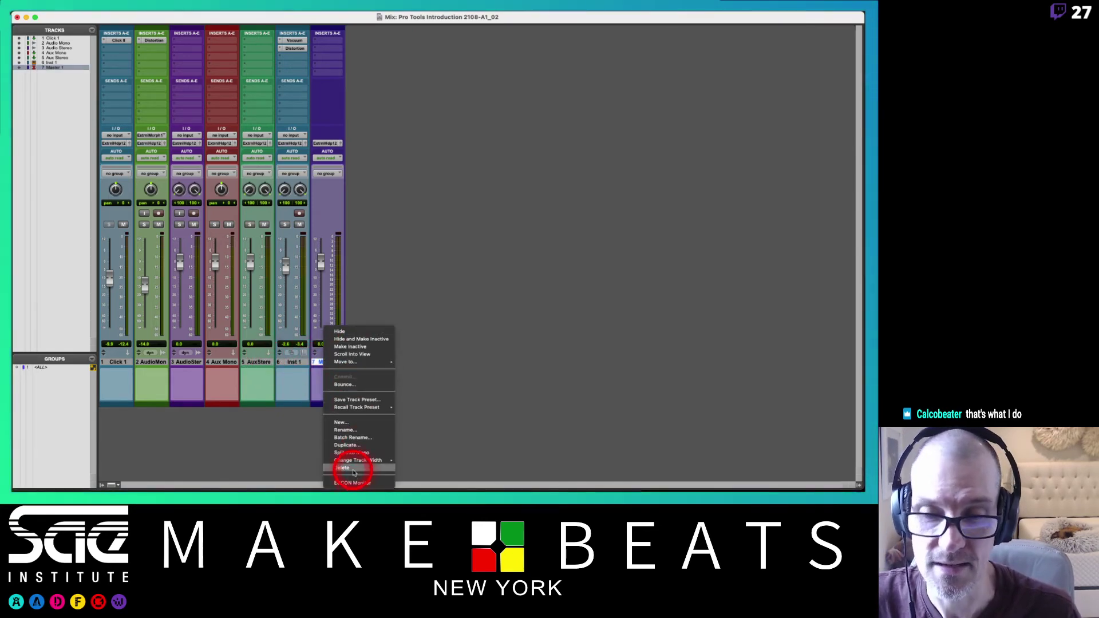
{"action": "left_click", "coordinate": [373, 289]}
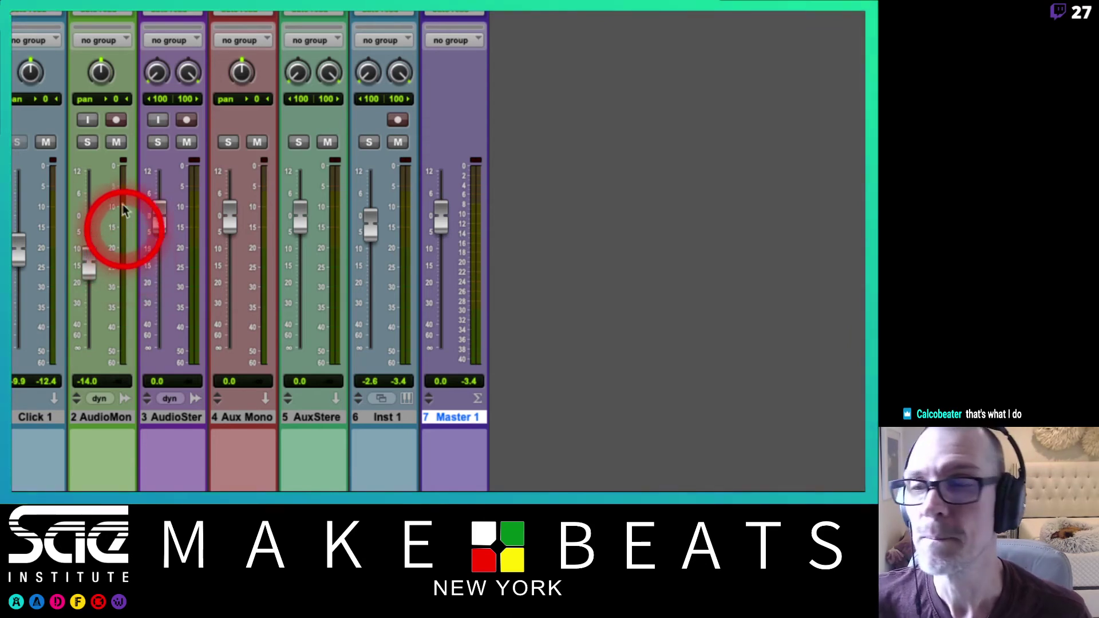
- Pan the Audio Mono track to 21 right in the Mix window
{"action": "left_click_drag", "start_coordinate": [111, 80], "coordinate": [100, 68]}
{"action": "left_click", "coordinate": [163, 73]}
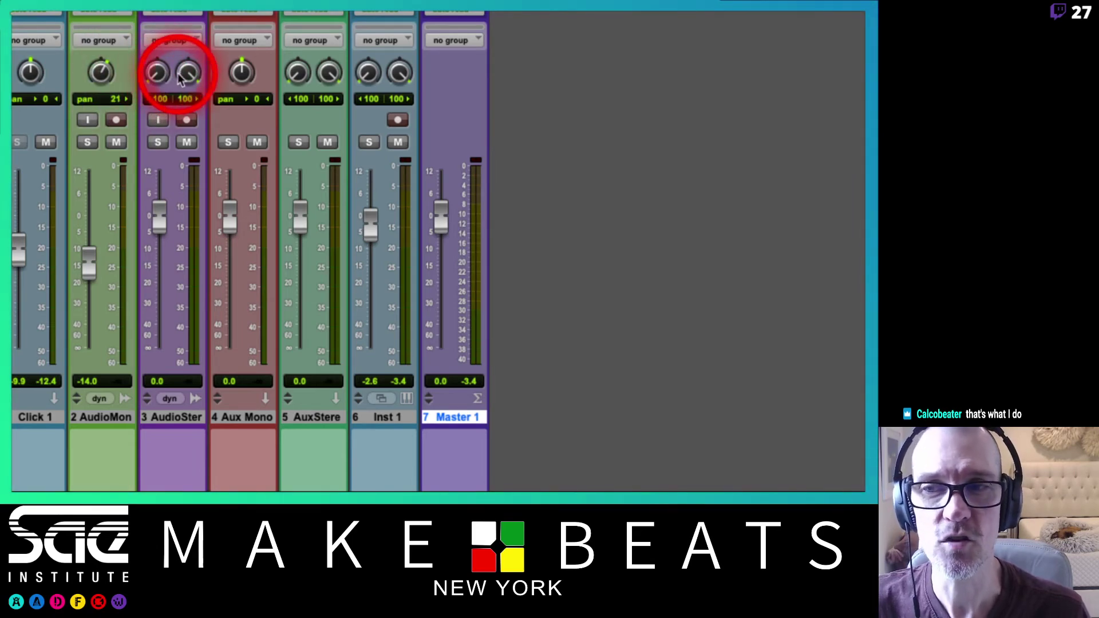
{"action": "left_click", "coordinate": [242, 71]}
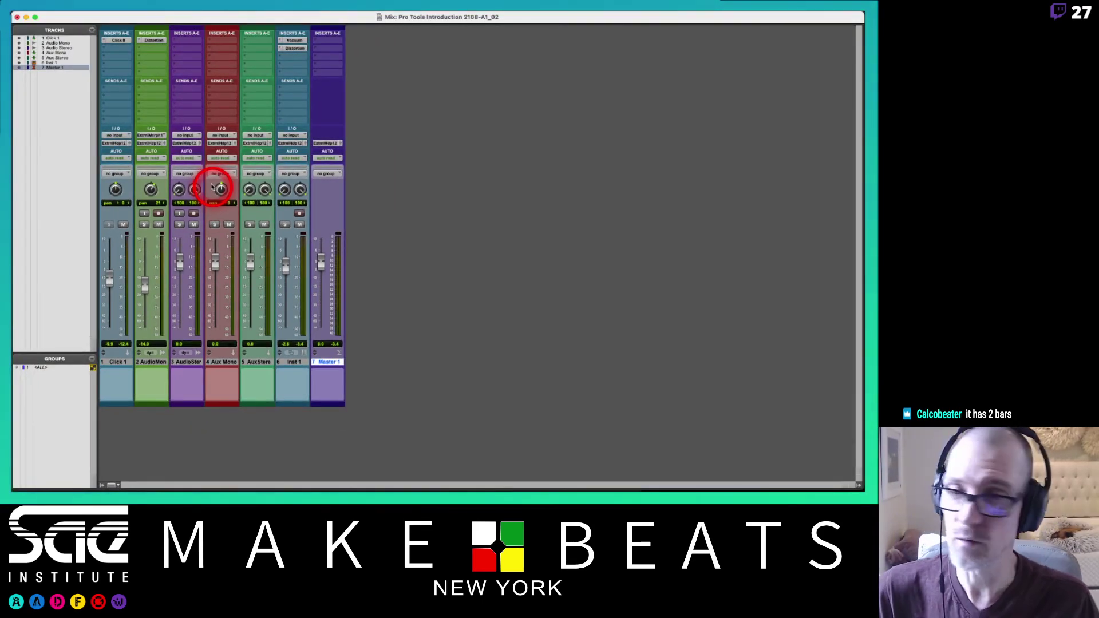
- Switch to the Edit window and place the Audio Mono_01 clip at the start of the Audio Mono track
{"action": "key", "text": "super+equal"}
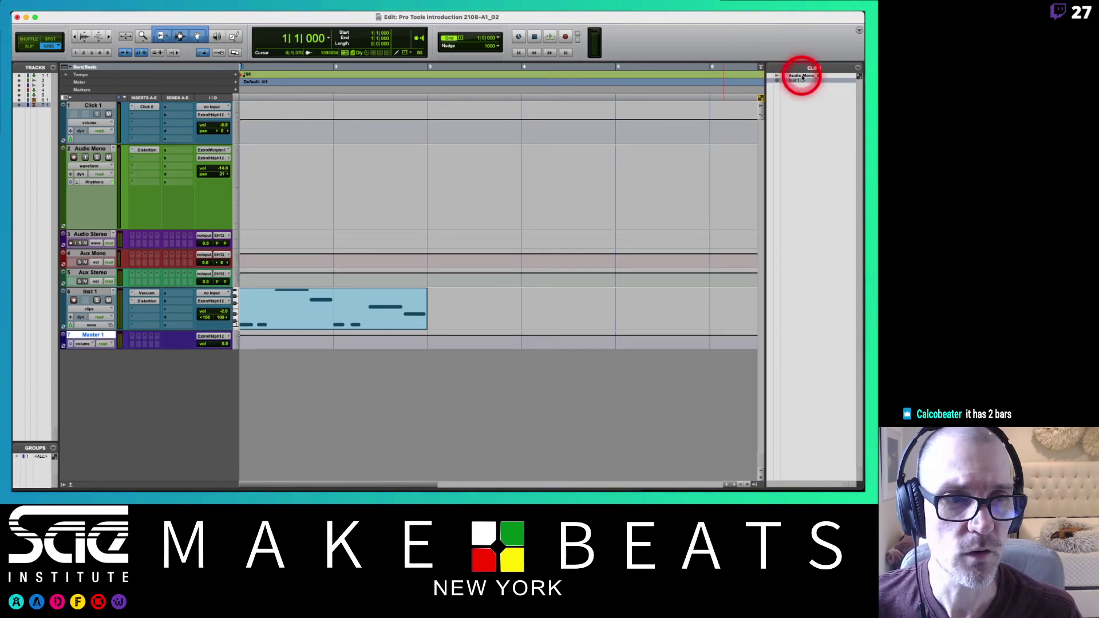
{"action": "left_click_drag", "start_coordinate": [799, 73], "coordinate": [258, 189]}
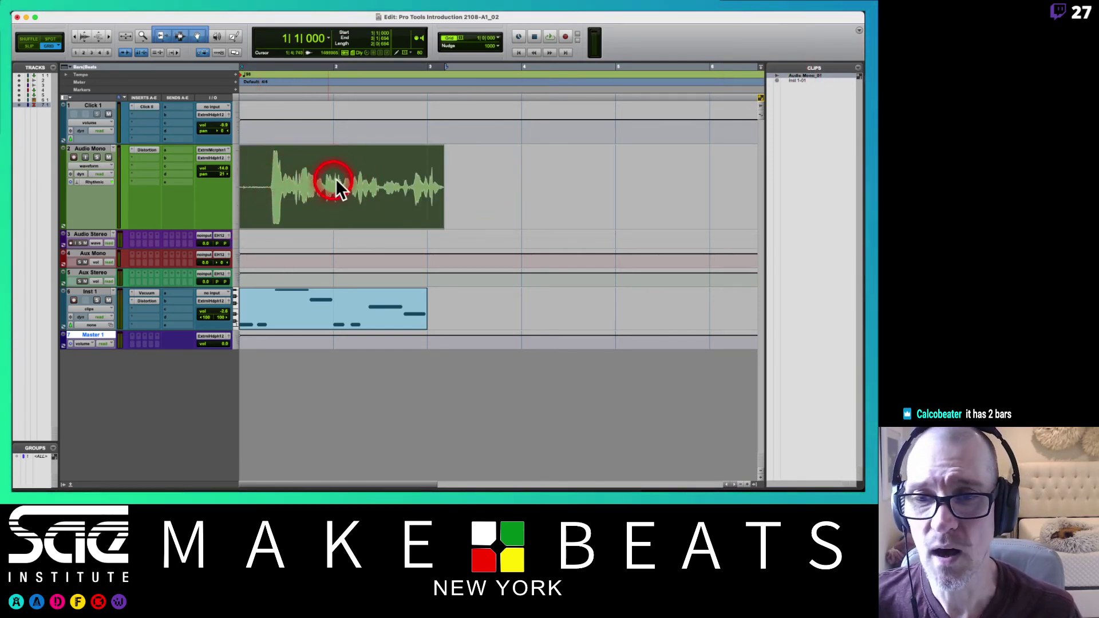
{"action": "left_click", "coordinate": [284, 198]}
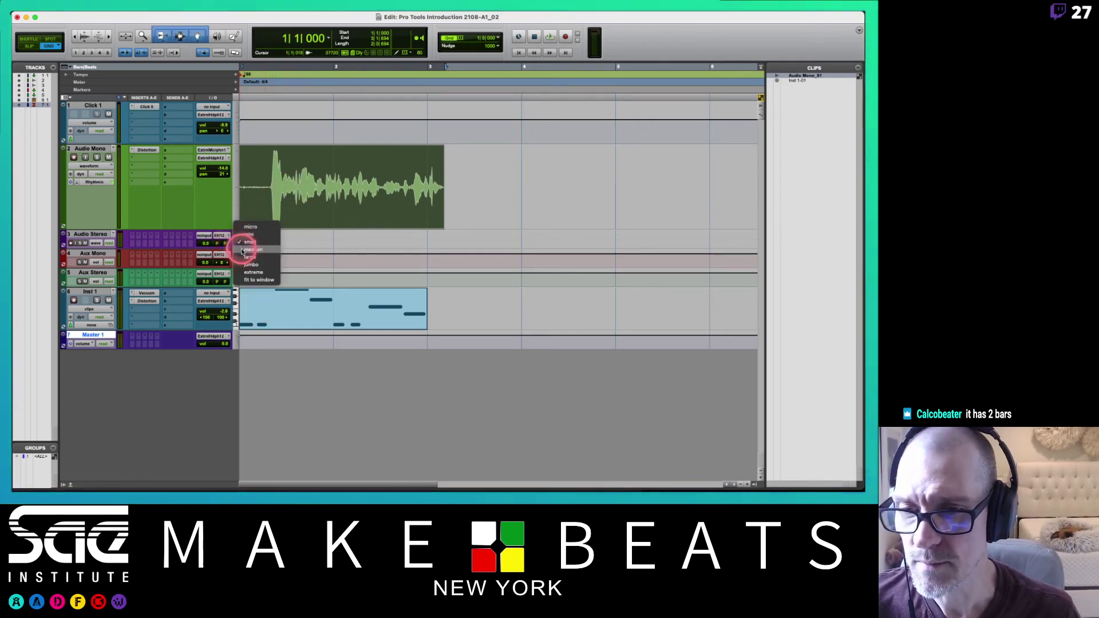
- Set the Audio Stereo track's height to medium, and toggle to the Mix window and back to the Edit window
{"action": "left_click", "coordinate": [251, 249]}
{"action": "key", "text": "super+equal"}
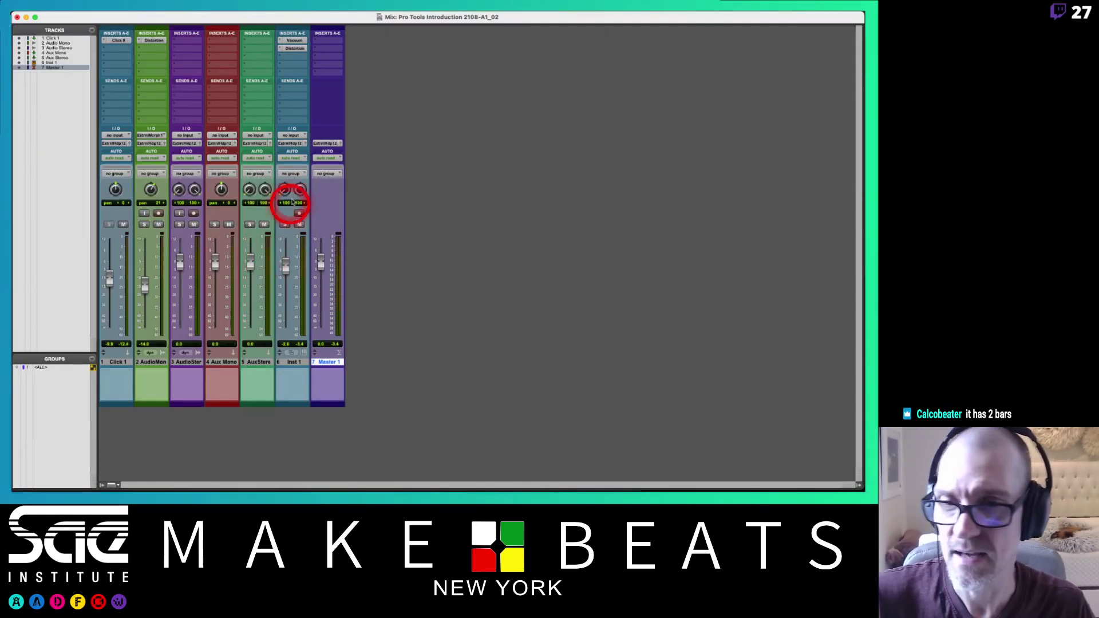
{"action": "key", "text": "super+equal"}
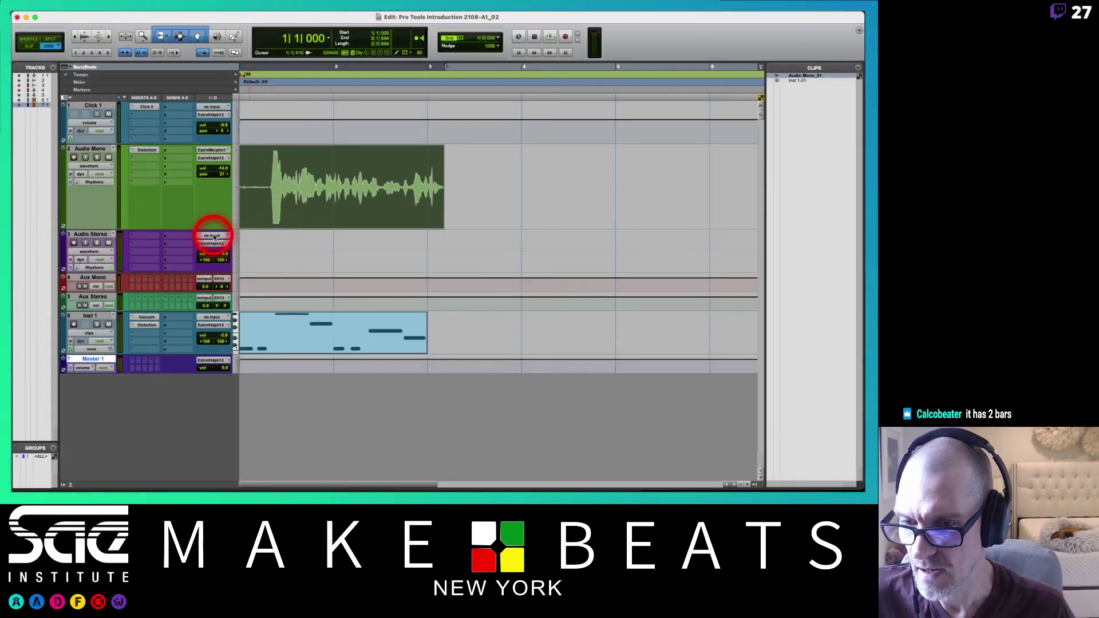
- Route the first send of the Inst 1 track to the Audio Stereo track, and close the send window
{"action": "left_click", "coordinate": [175, 319]}
{"action": "left_click", "coordinate": [191, 343]}
{"action": "left_click", "coordinate": [187, 368]}
{"action": "mouse_move", "coordinate": [193, 361]}
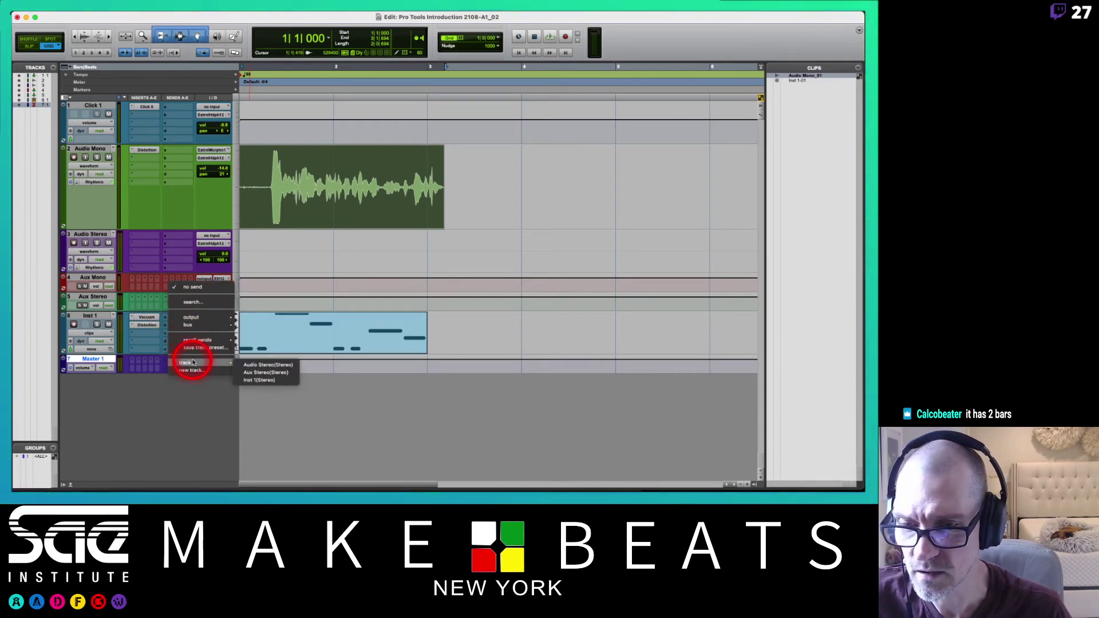
{"action": "left_click", "coordinate": [265, 364]}
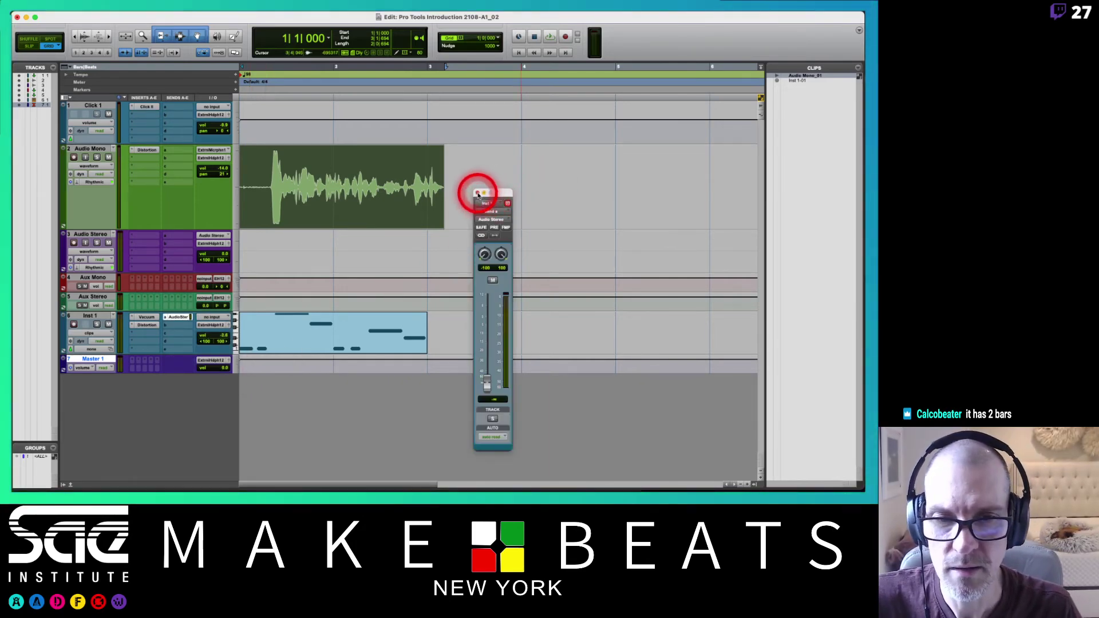
{"action": "left_click", "coordinate": [477, 195]}
- Rename the Audio Stereo track to Bass Bounce, and set it to muted and record-enabled
{"action": "double_click", "coordinate": [91, 236]}
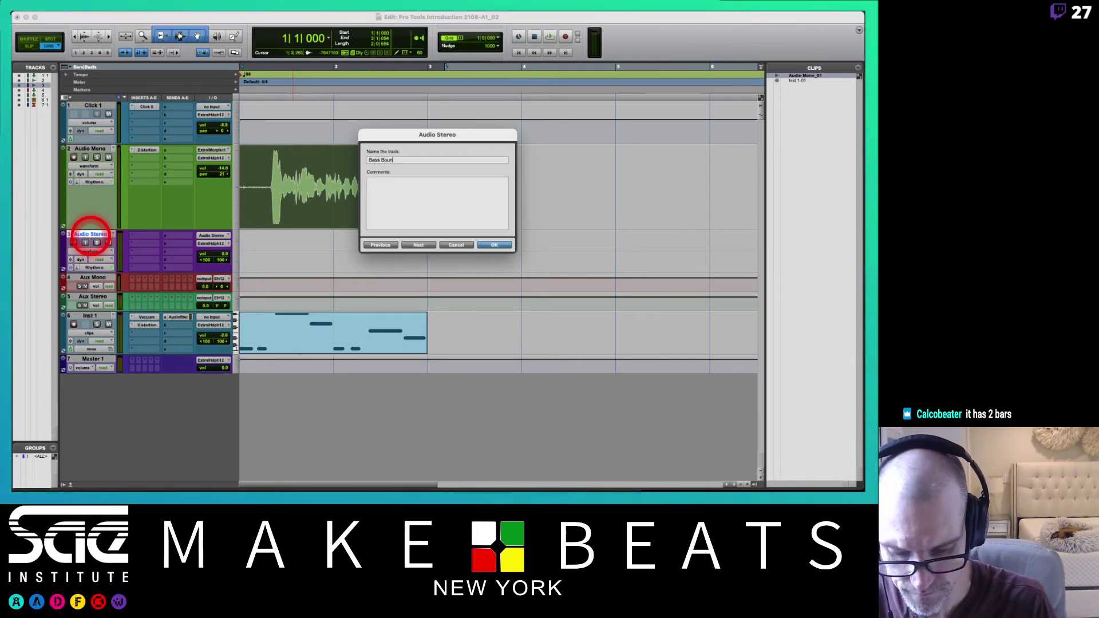
{"action": "key", "text": "Return"}
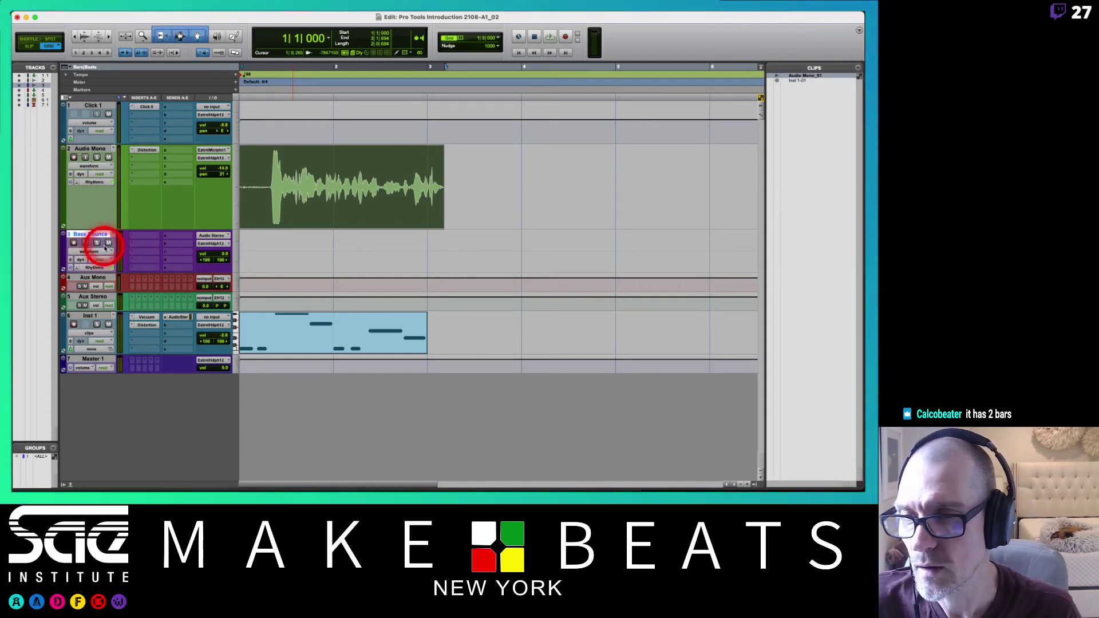
{"action": "left_click", "coordinate": [108, 243]}
{"action": "left_click", "coordinate": [73, 243]}
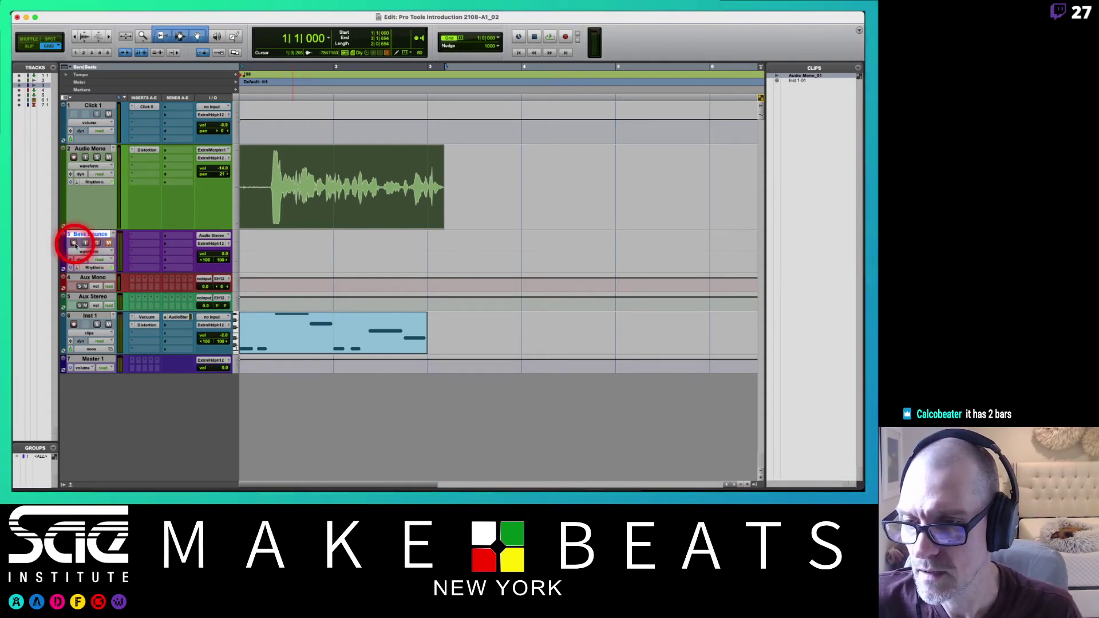
{"action": "left_click", "coordinate": [75, 244]}
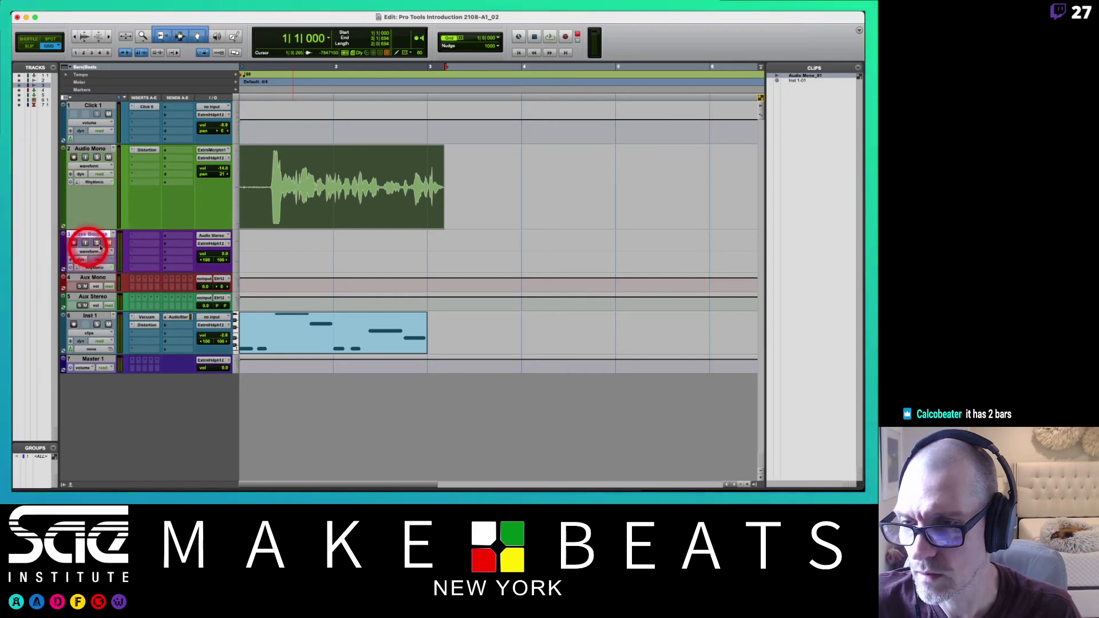
- Record a short take of just under one bar on the Bass Bounce track from the session start
{"action": "left_click", "coordinate": [234, 227]}
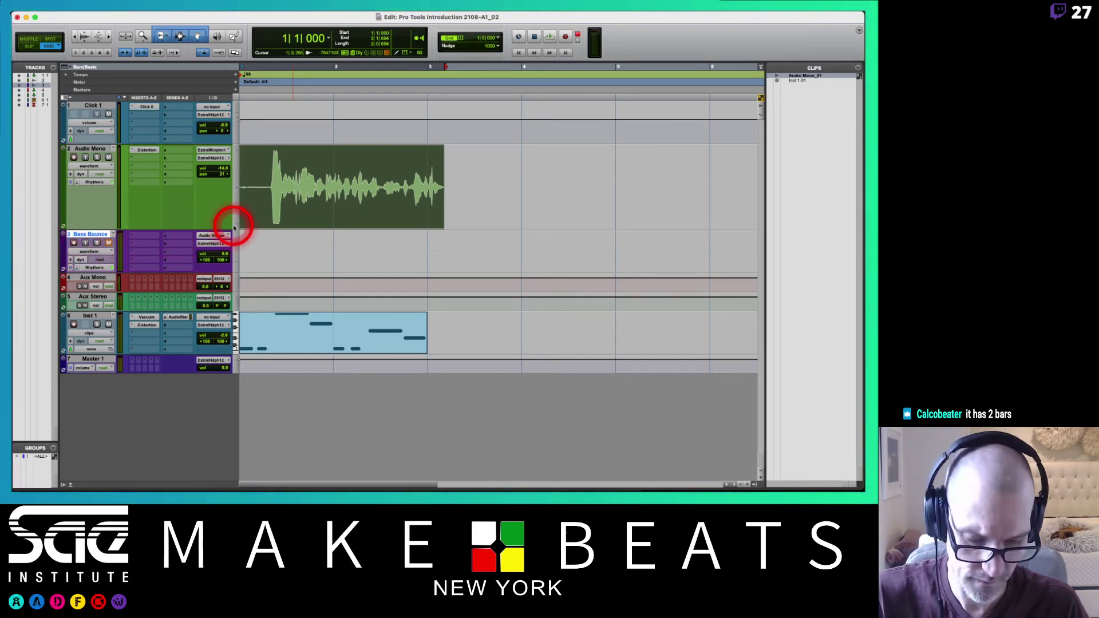
{"action": "key", "text": "super+space"}
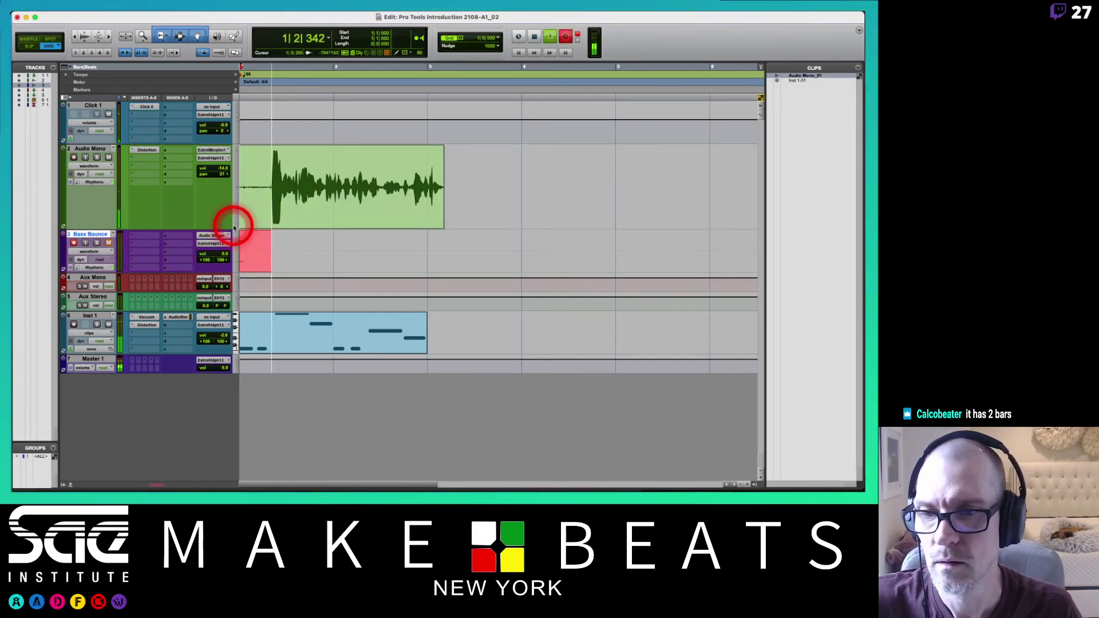
{"action": "key", "text": "space"}
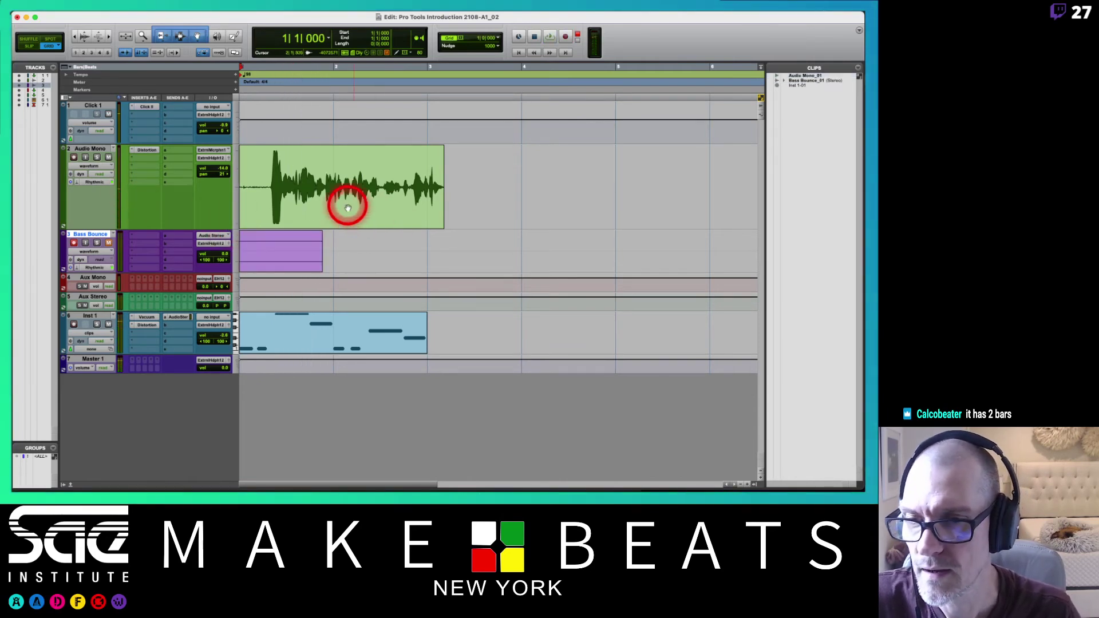
- Undo the last recording, and set the first send of the Inst 1 track to pre-fader at 0.0 dB
{"action": "key", "text": "super+z"}
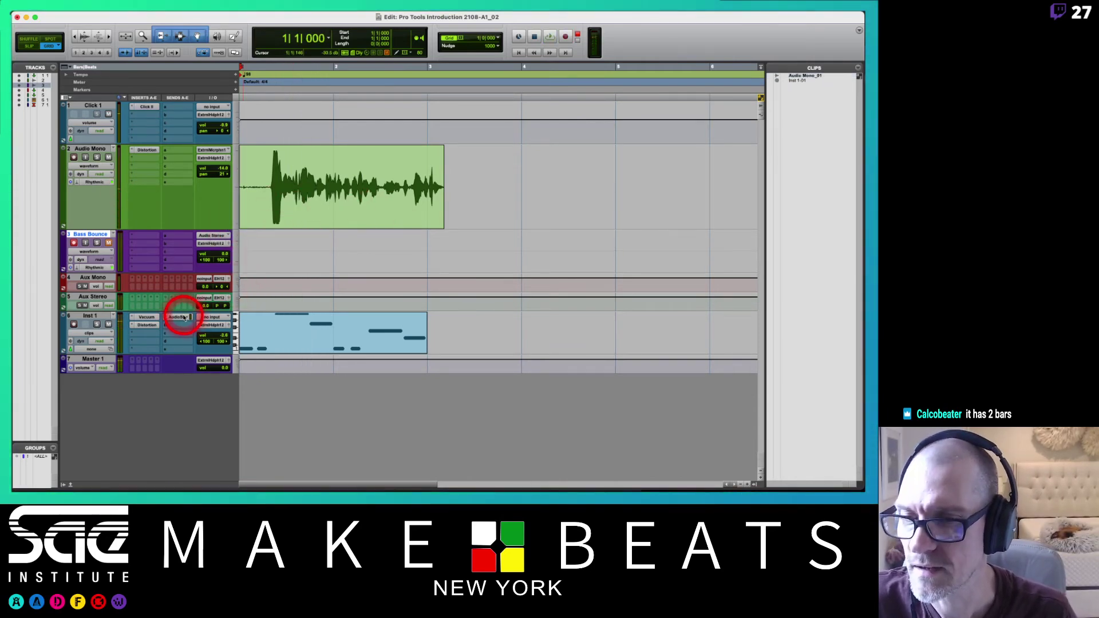
{"action": "left_click", "coordinate": [178, 316]}
{"action": "left_click", "coordinate": [494, 228]}
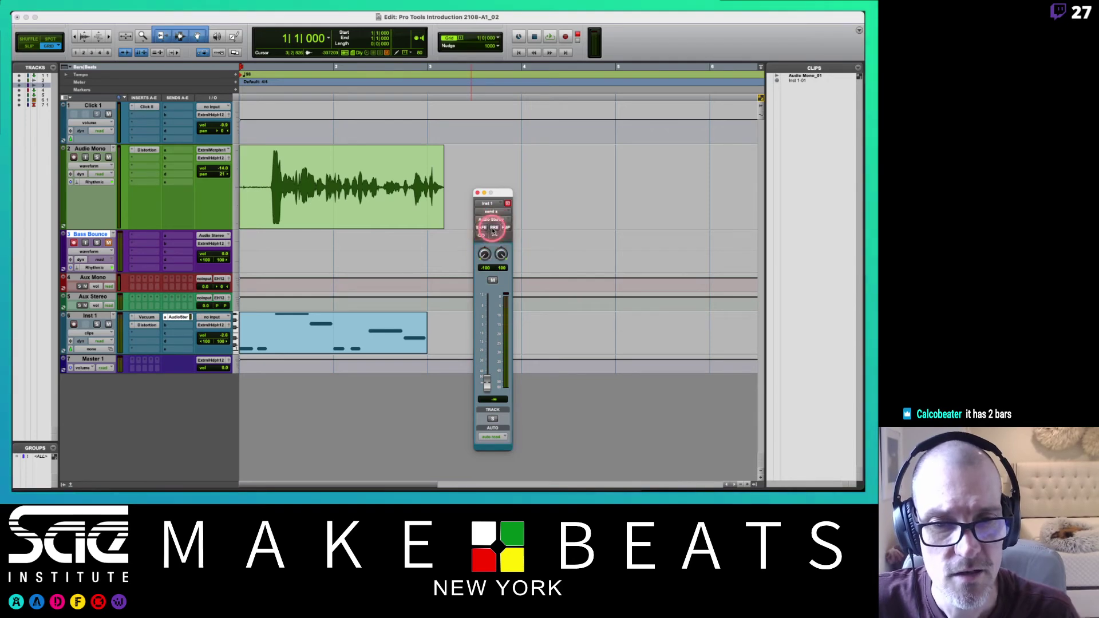
{"action": "left_click", "coordinate": [484, 329]}
{"action": "left_click", "coordinate": [486, 380], "text": "alt"}
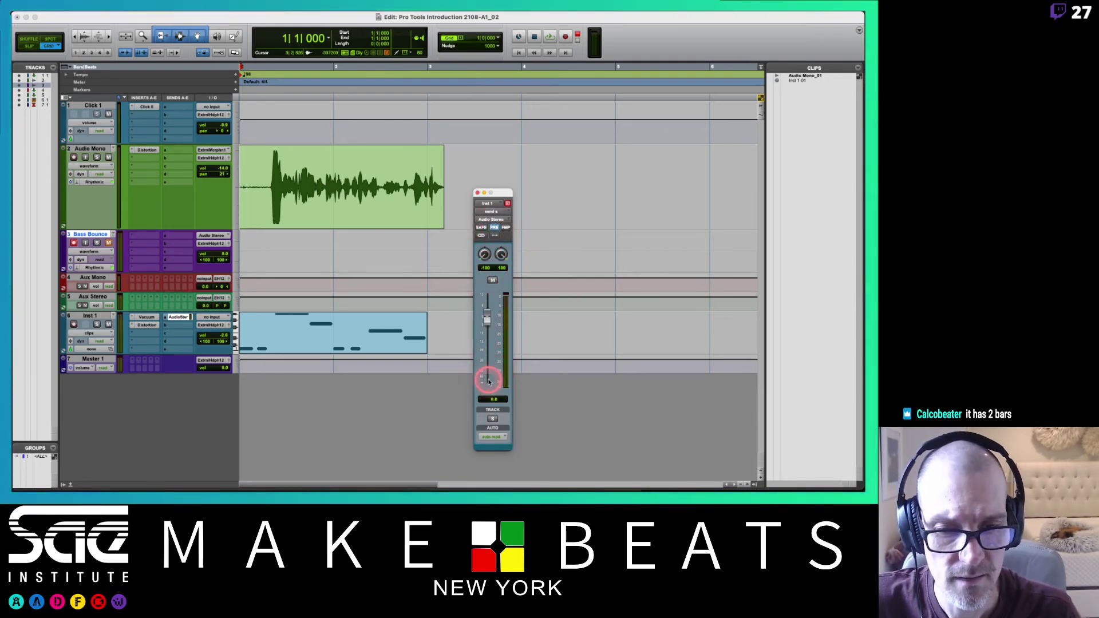
{"action": "left_click", "coordinate": [484, 225]}
- Turn on input monitoring for the Bass Bounce track, playing the session briefly to check the incoming signal
{"action": "key", "text": "space"}
{"action": "key", "text": "space"}
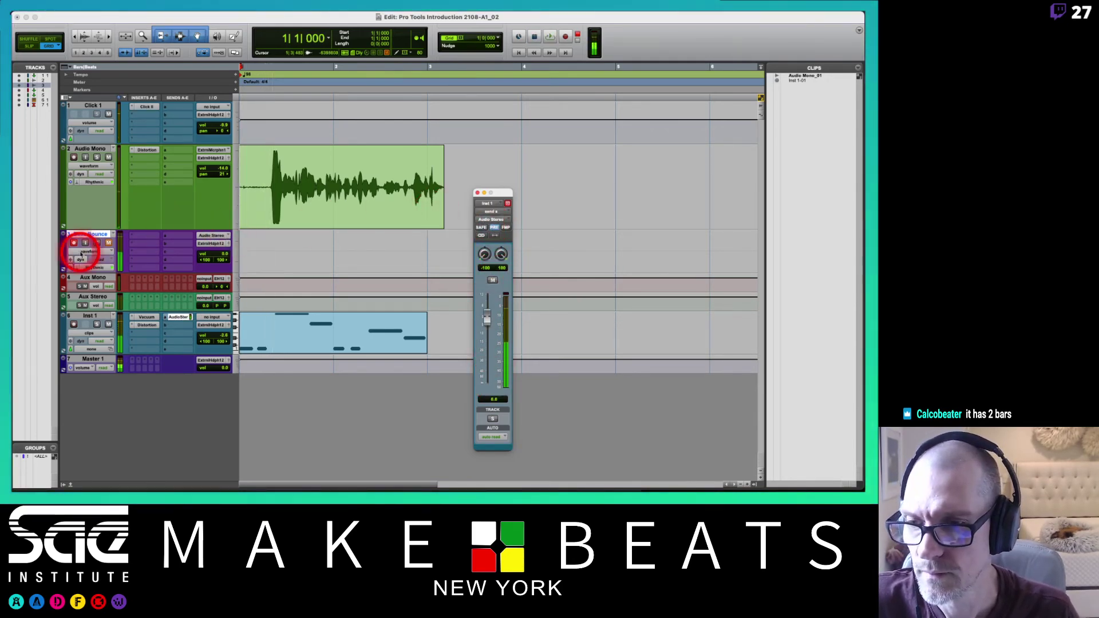
{"action": "left_click", "coordinate": [85, 243]}
{"action": "key", "text": "space"}
{"action": "left_click", "coordinate": [166, 239]}
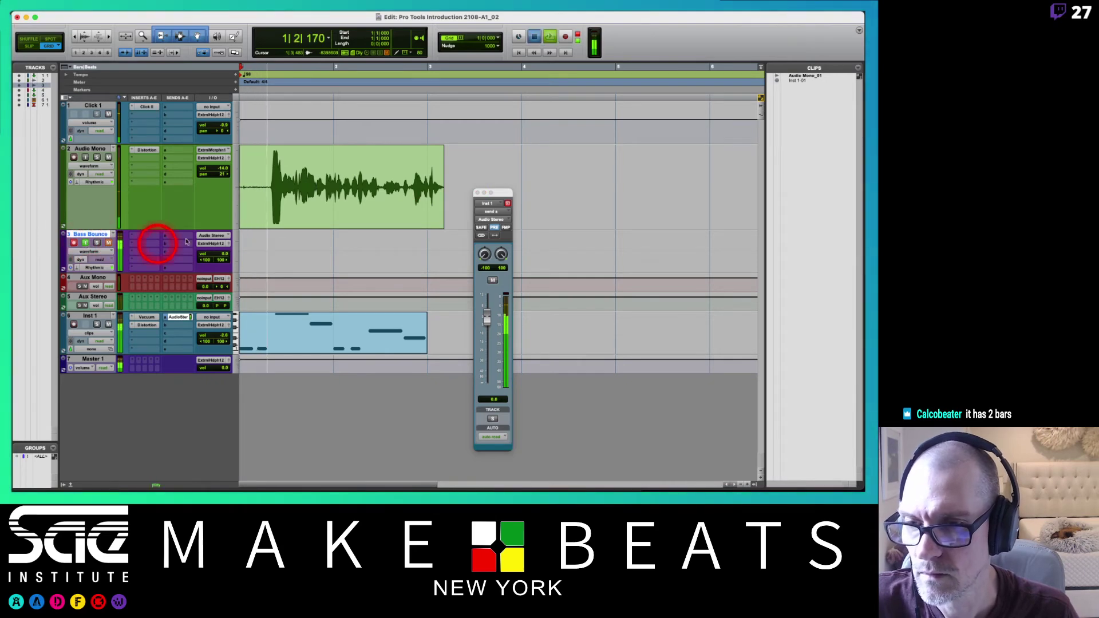
{"action": "key", "text": "space"}
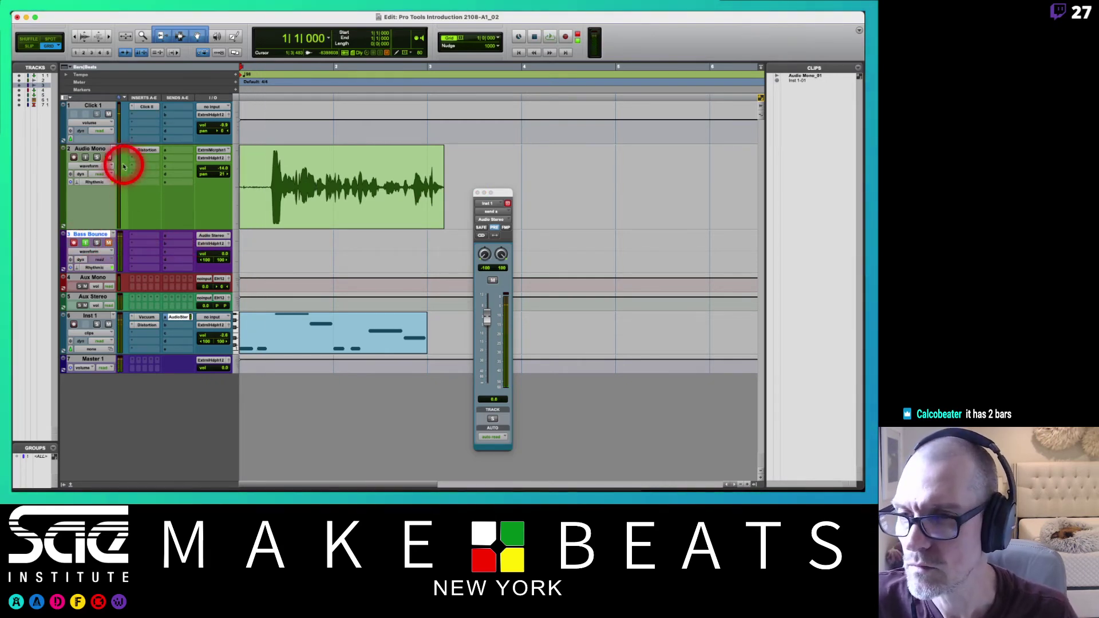
- With the Audio Mono track muted, record about 2.3 bars on the Bass Bounce track from the session start, and close the send window
{"action": "left_click", "coordinate": [108, 158]}
{"action": "key", "text": "super+space"}
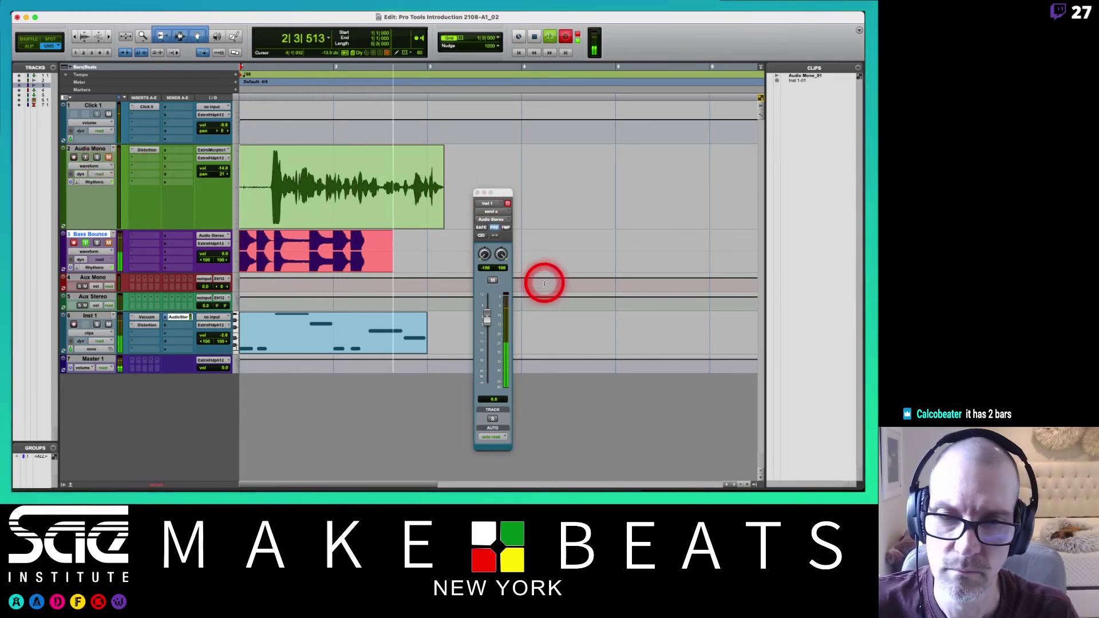
{"action": "key", "text": "space"}
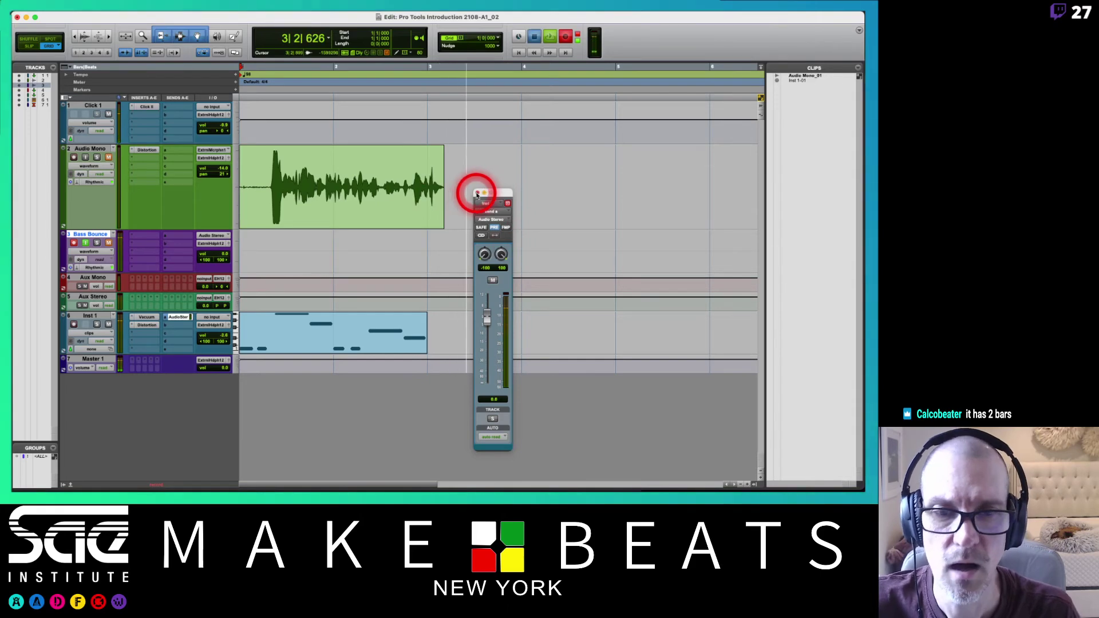
{"action": "left_click", "coordinate": [475, 193]}
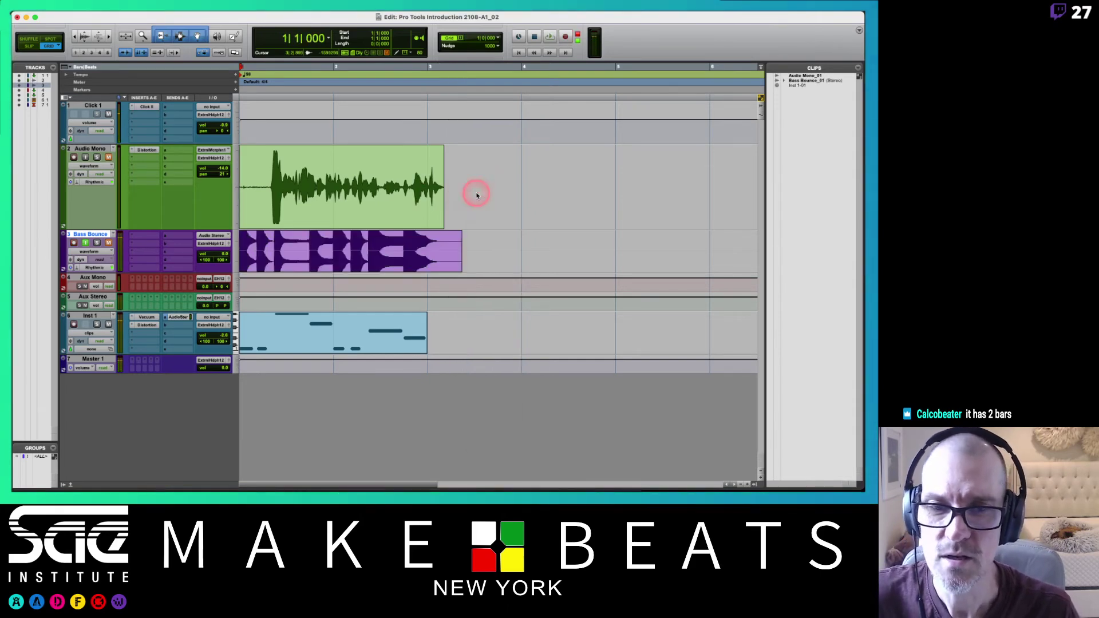
- Reduce the vertical zoom of the audio waveforms so the peaks of both audio clips fit inside their clips
{"action": "left_click", "coordinate": [234, 250]}
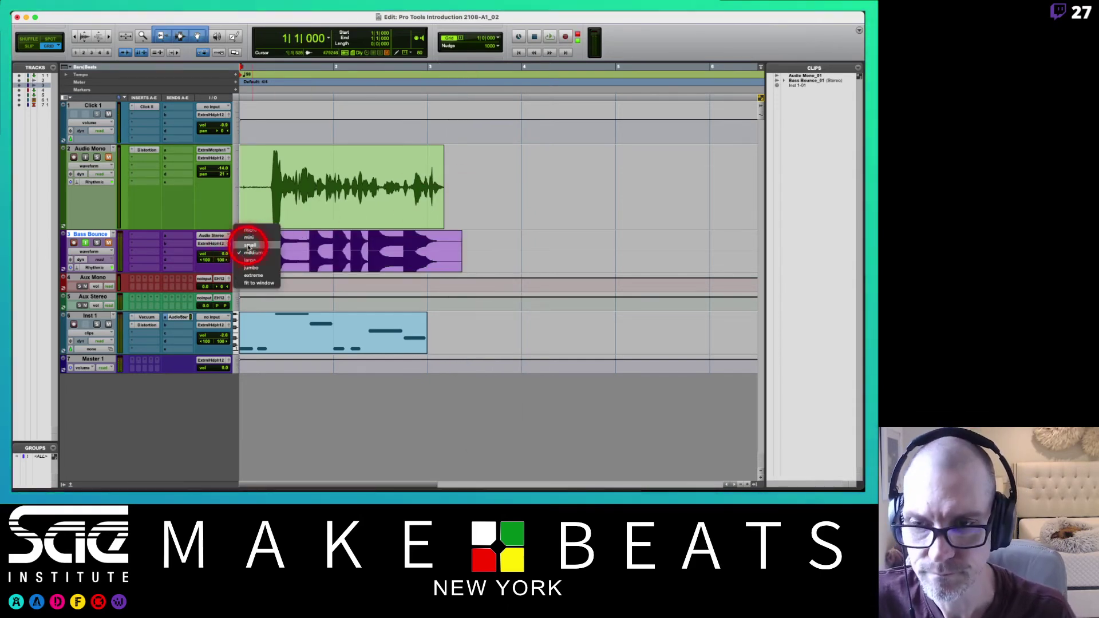
{"action": "left_click", "coordinate": [301, 232]}
{"action": "key", "text": "super+alt+bracketleft"}
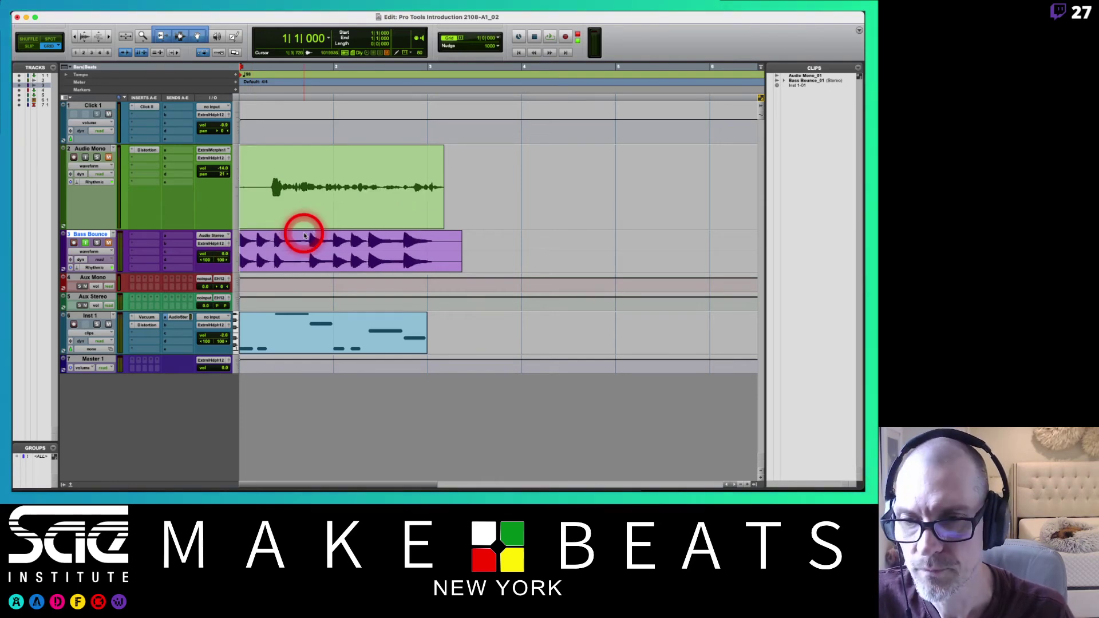
{"action": "key", "text": "super+alt+bracketleft"}
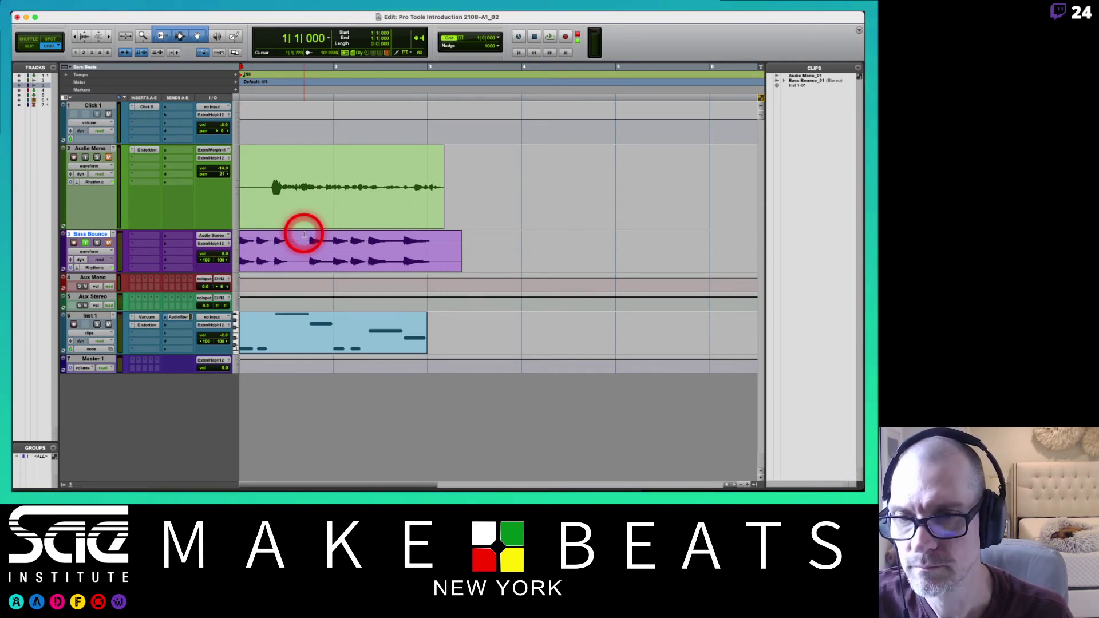
- Select the Audio Mono track, and zoom the audio waveforms vertically in and back out
{"action": "left_click", "coordinate": [89, 149]}
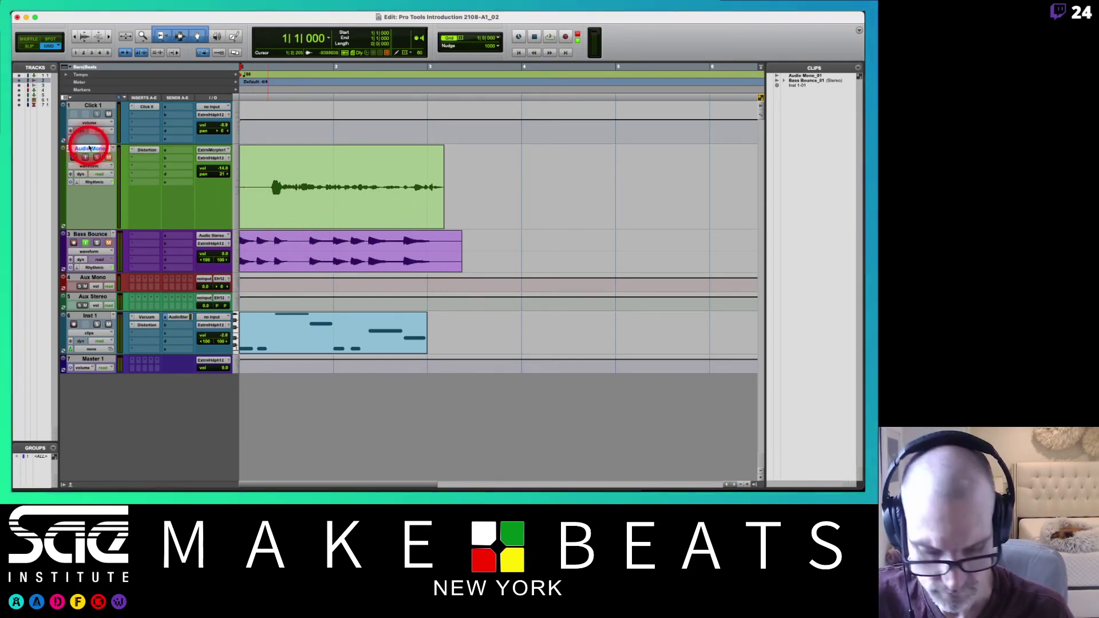
{"action": "key", "text": "super+alt+bracketright"}
{"action": "key", "text": "super+alt+bracketleft"}
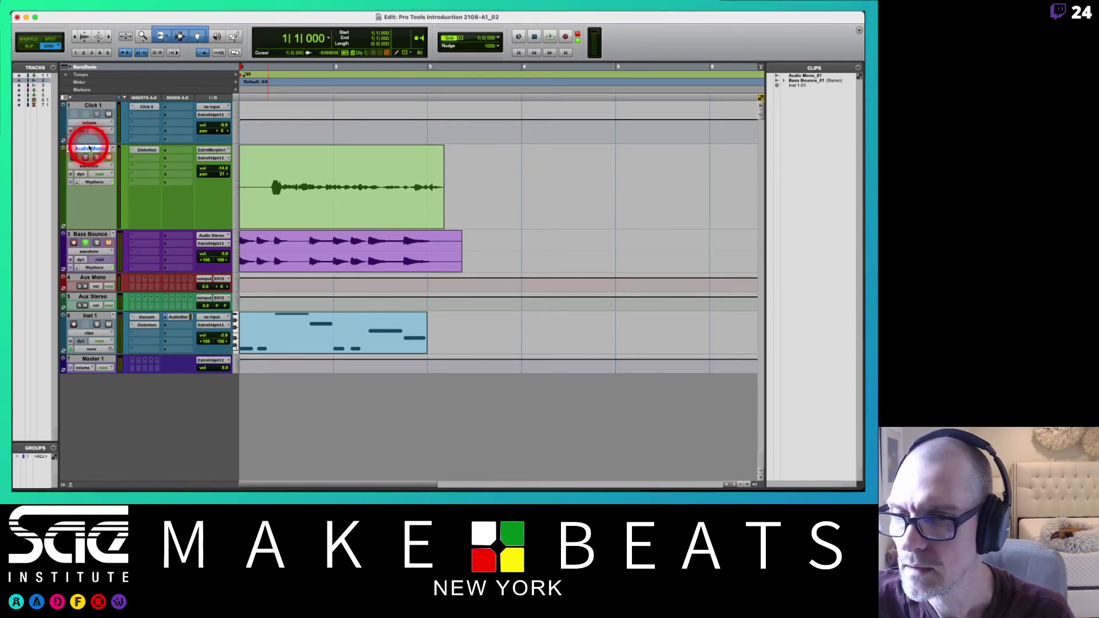
{"action": "key", "text": "super+alt+bracketright"}
{"action": "key", "text": "super+alt+bracketleft"}
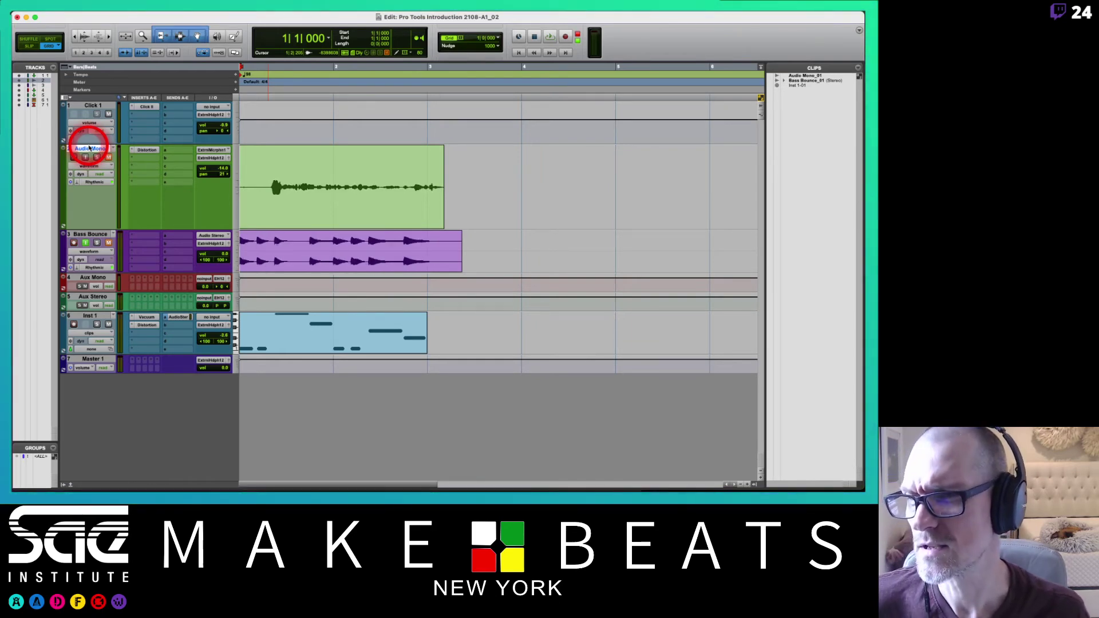
{"action": "right_click", "coordinate": [88, 148]}
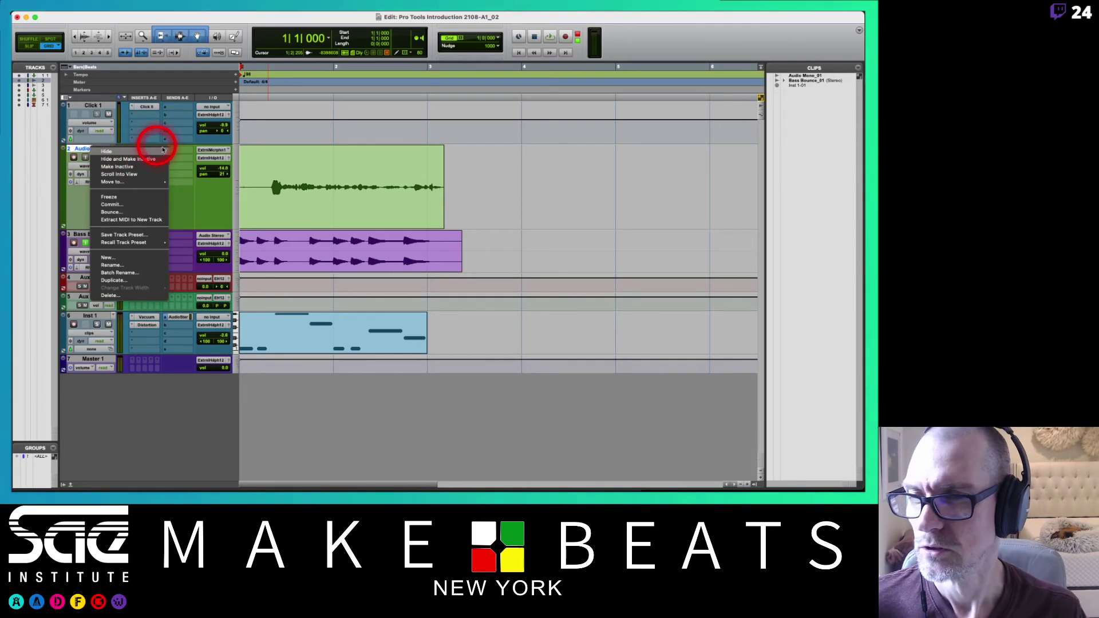
{"action": "left_click", "coordinate": [190, 150]}
{"action": "left_click", "coordinate": [83, 35]}
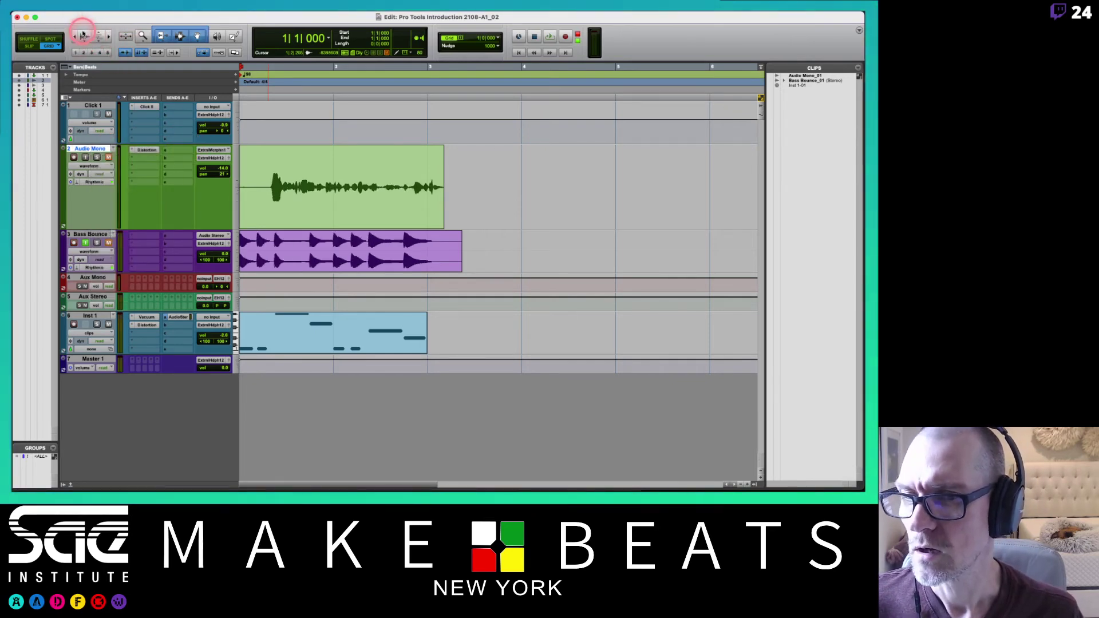
{"action": "left_click", "coordinate": [86, 40]}
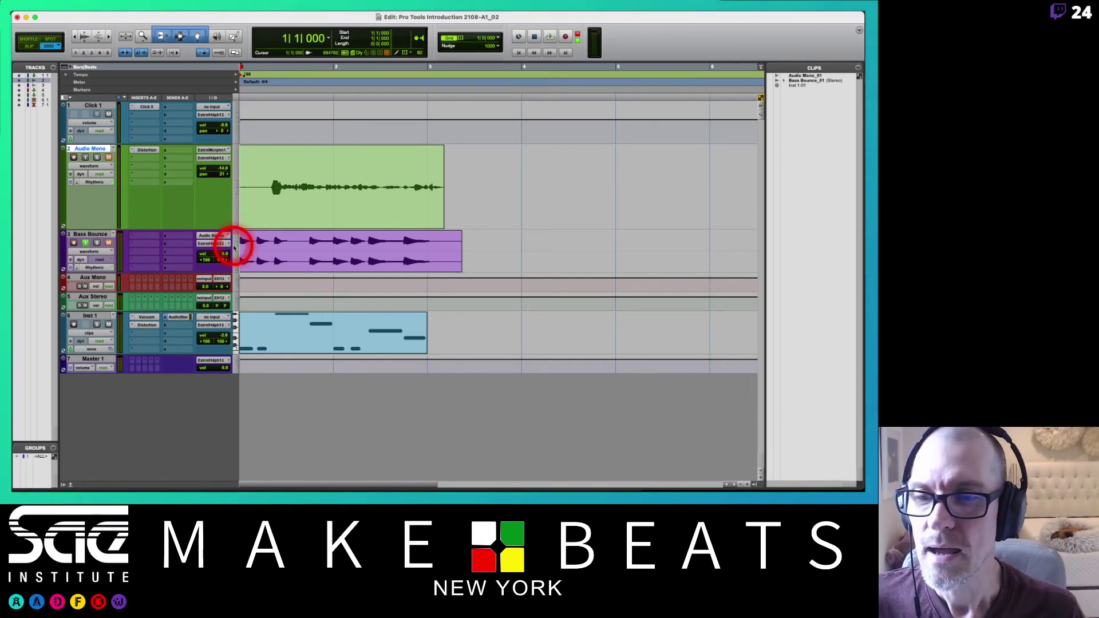
- Set the Bass Bounce track's height to large, leaving the Audio Mono track's height as it is
{"action": "left_click", "coordinate": [236, 252]}
{"action": "left_click", "coordinate": [247, 258]}
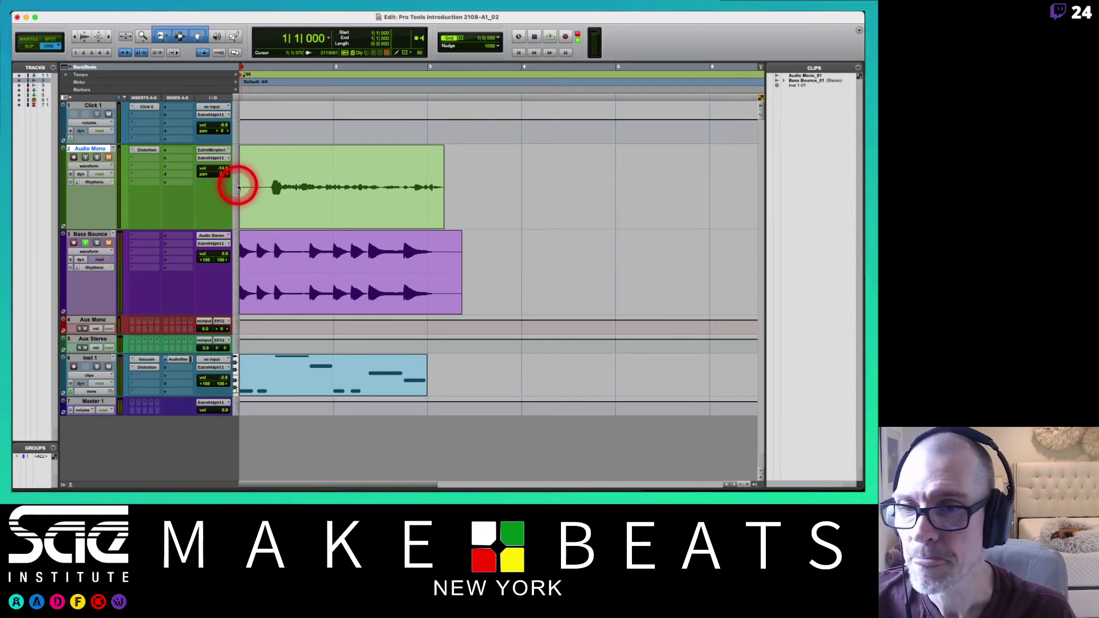
{"action": "left_click", "coordinate": [236, 190]}
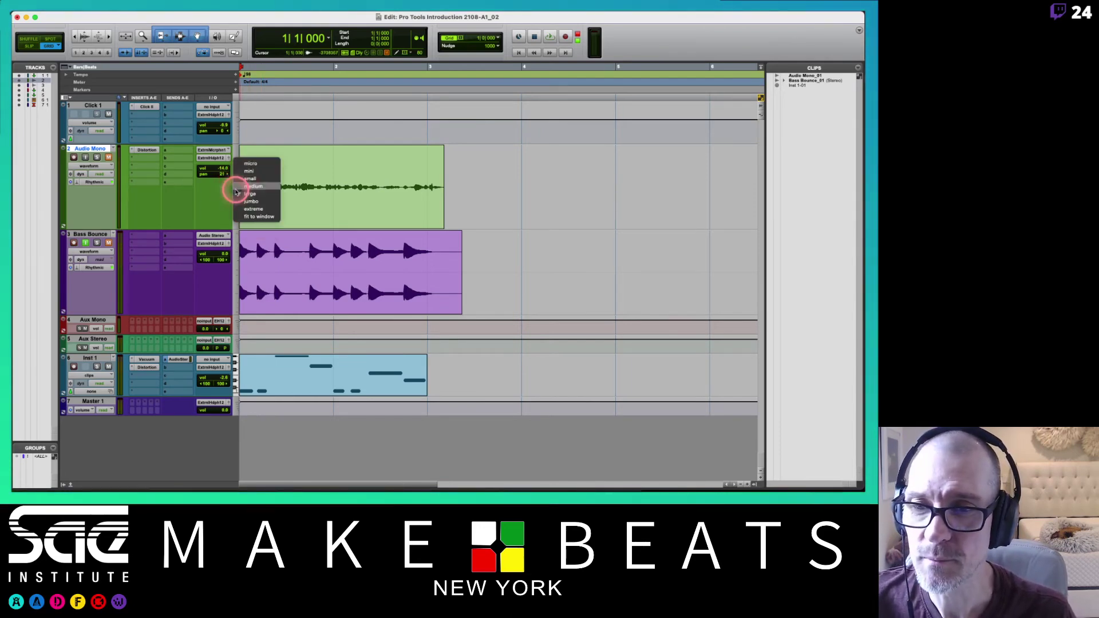
{"action": "left_click", "coordinate": [289, 171]}
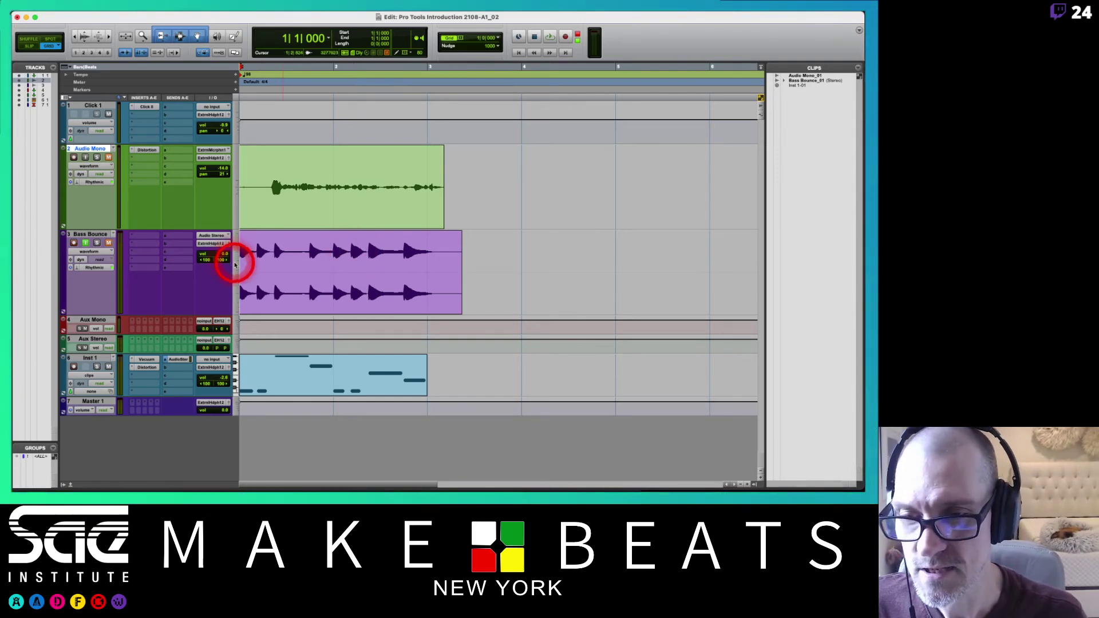
- Shrink the height of all tracks together, first to small and then down through mini to micro
{"action": "left_click", "coordinate": [235, 253]}
{"action": "left_click", "coordinate": [242, 252], "text": "alt"}
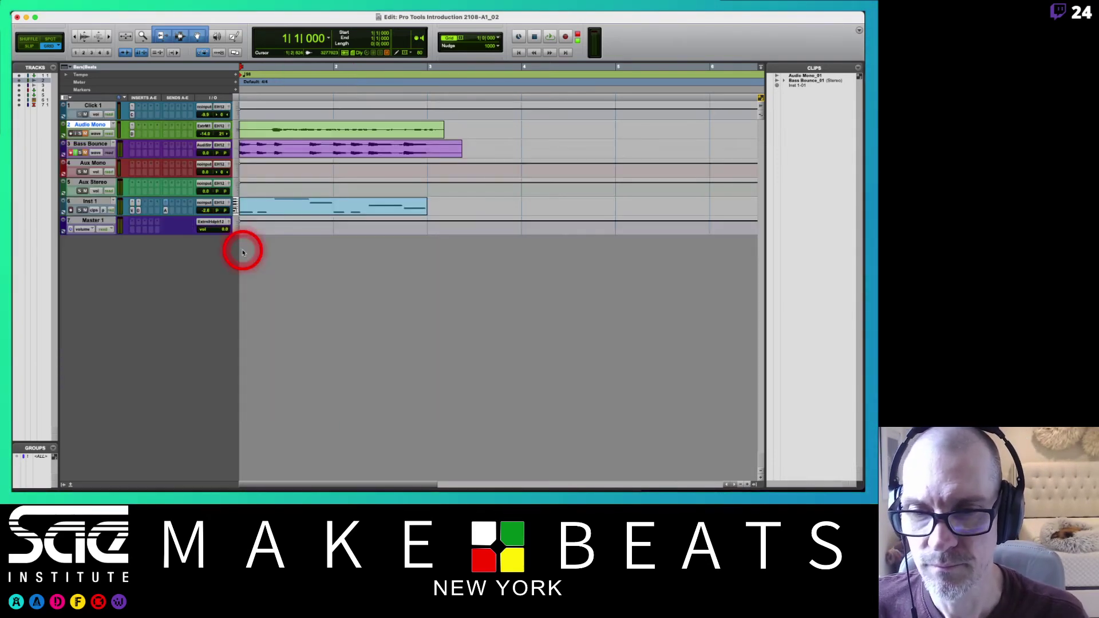
{"action": "left_click", "coordinate": [244, 141]}
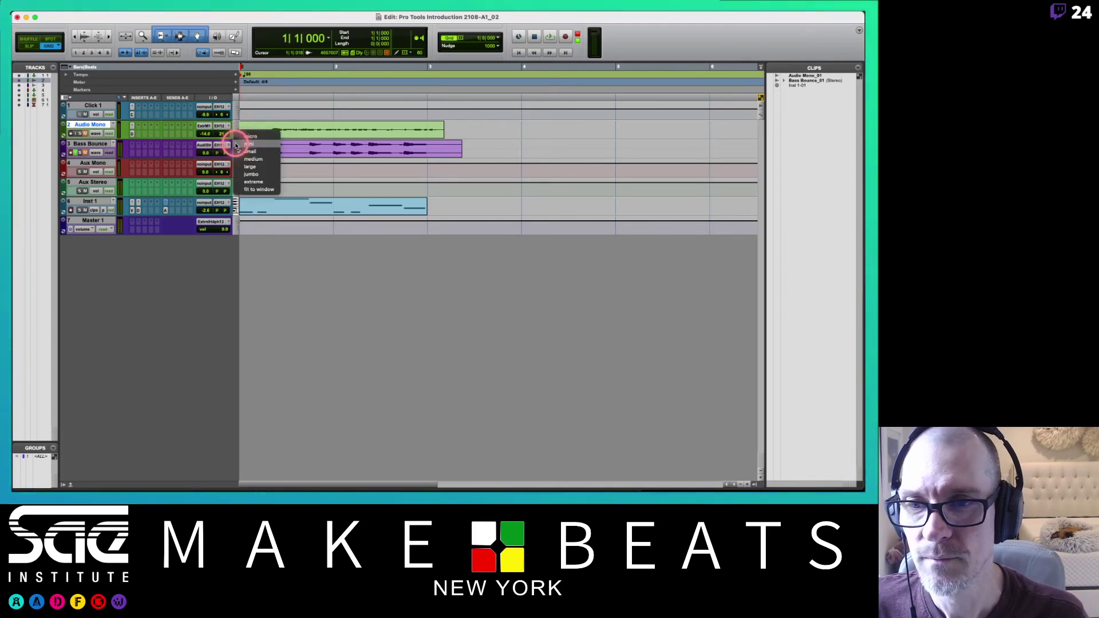
{"action": "left_click", "coordinate": [239, 137], "text": "alt"}
{"action": "left_click", "coordinate": [235, 128]}
{"action": "left_click", "coordinate": [242, 137], "text": "alt"}
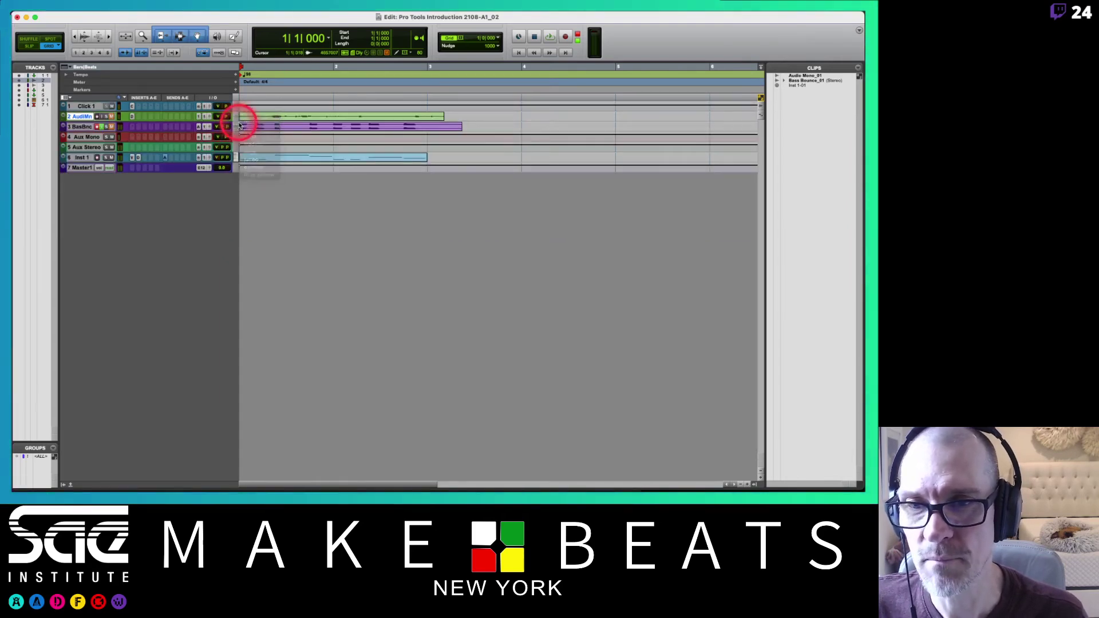
- Set the height of all tracks together to medium
{"action": "left_click", "coordinate": [238, 122]}
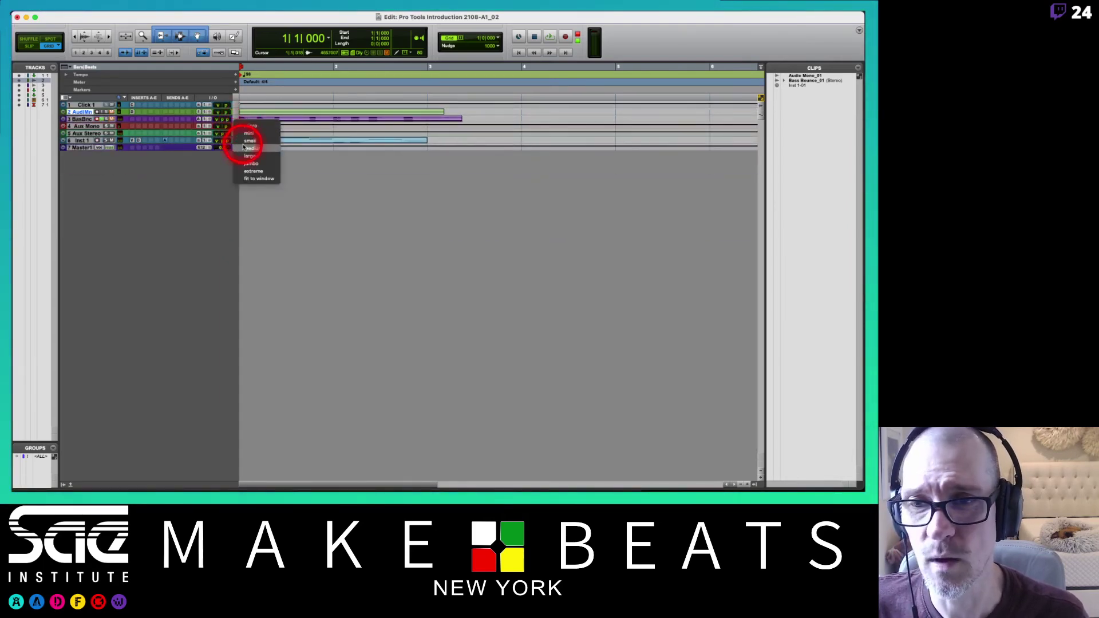
{"action": "left_click", "coordinate": [245, 142], "text": "alt"}
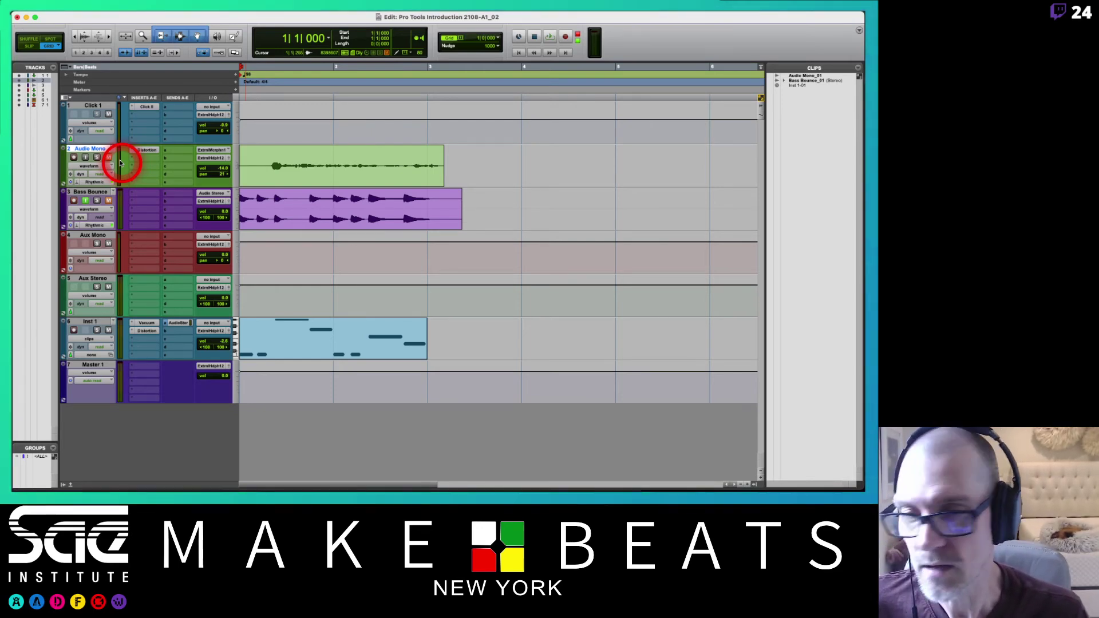
{"action": "left_click", "coordinate": [415, 87]}
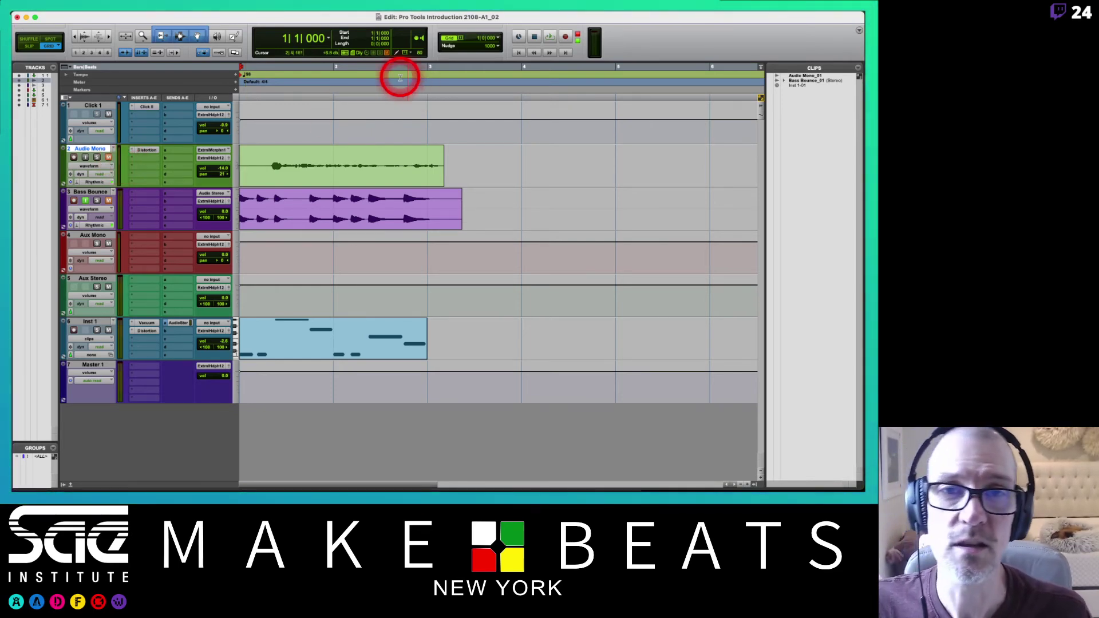